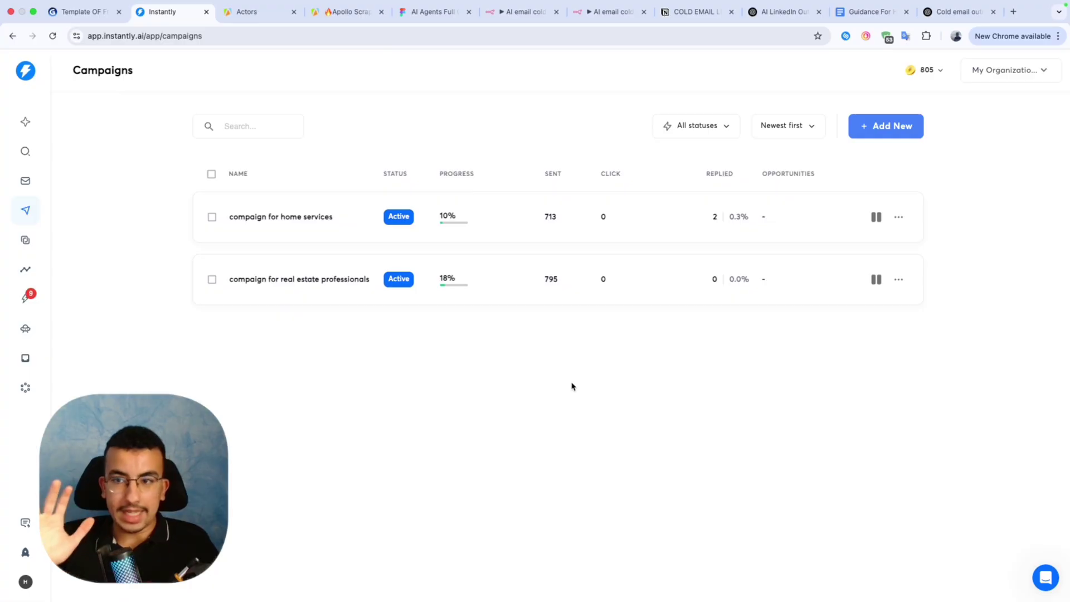
# Add a new campaign, rename it 'My Test Campaign', and continue to its leads page.
pyautogui.click(871, 134)
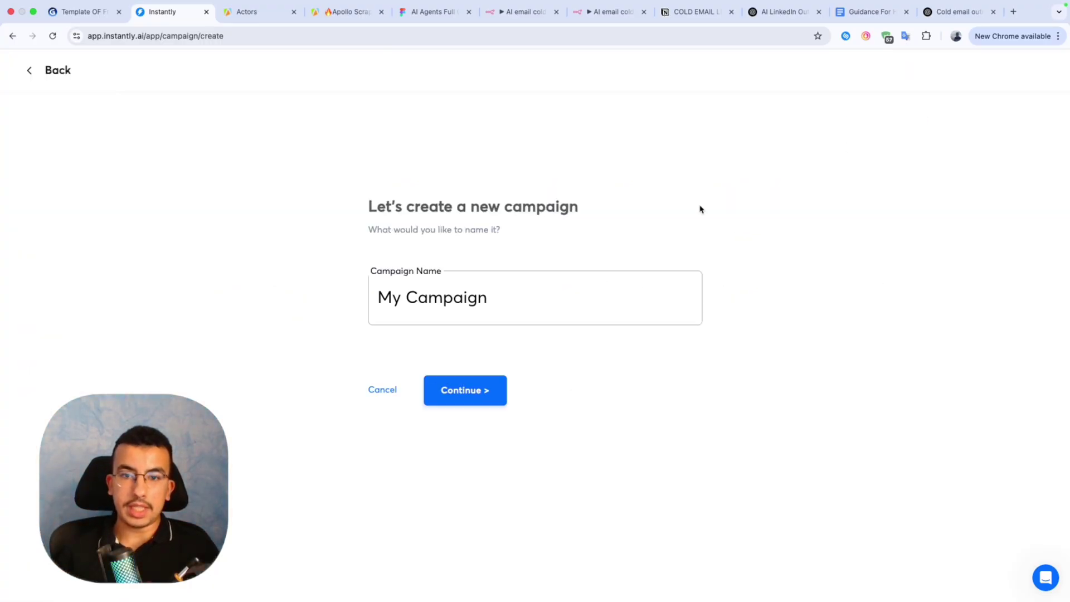
pyautogui.click(407, 298)
pyautogui.write('Test')
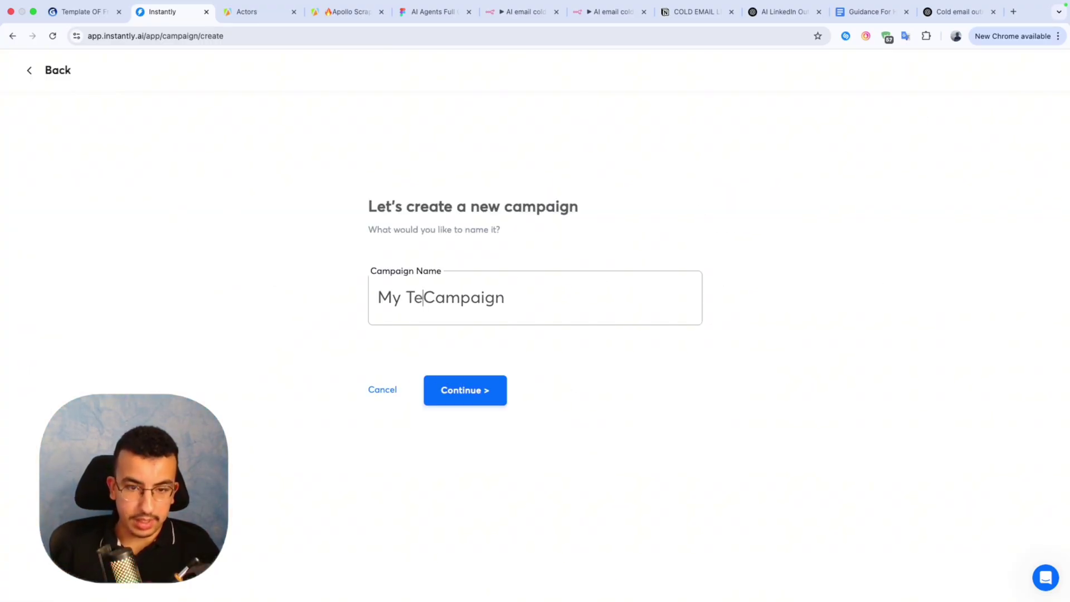
pyautogui.click(467, 390)
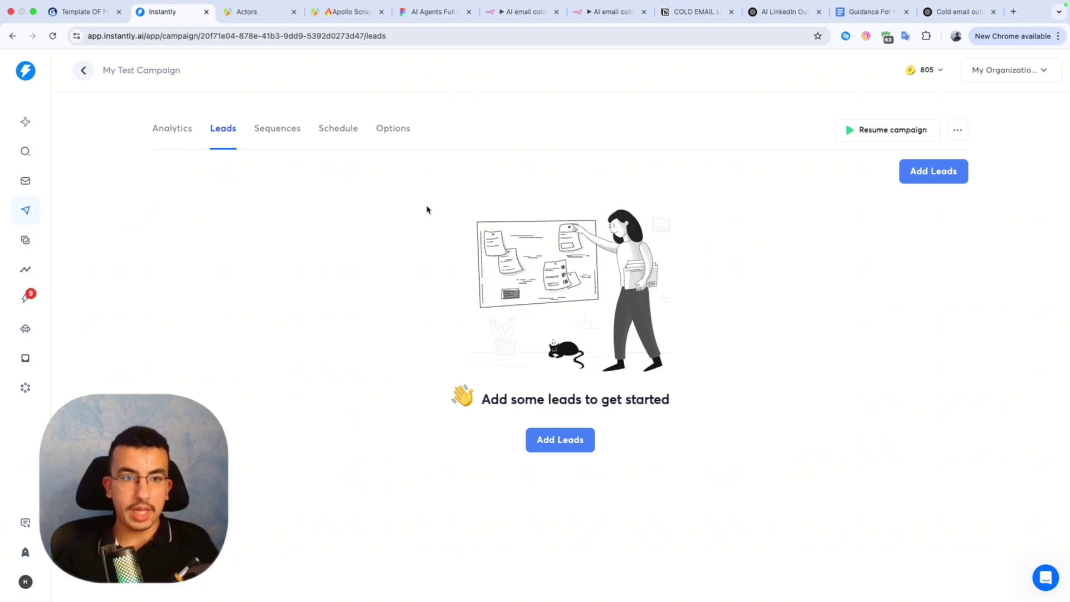
# Add a second sequence step with a 2-day wait, then switch to the AI Agents Full Guide board.
pyautogui.click(259, 129)
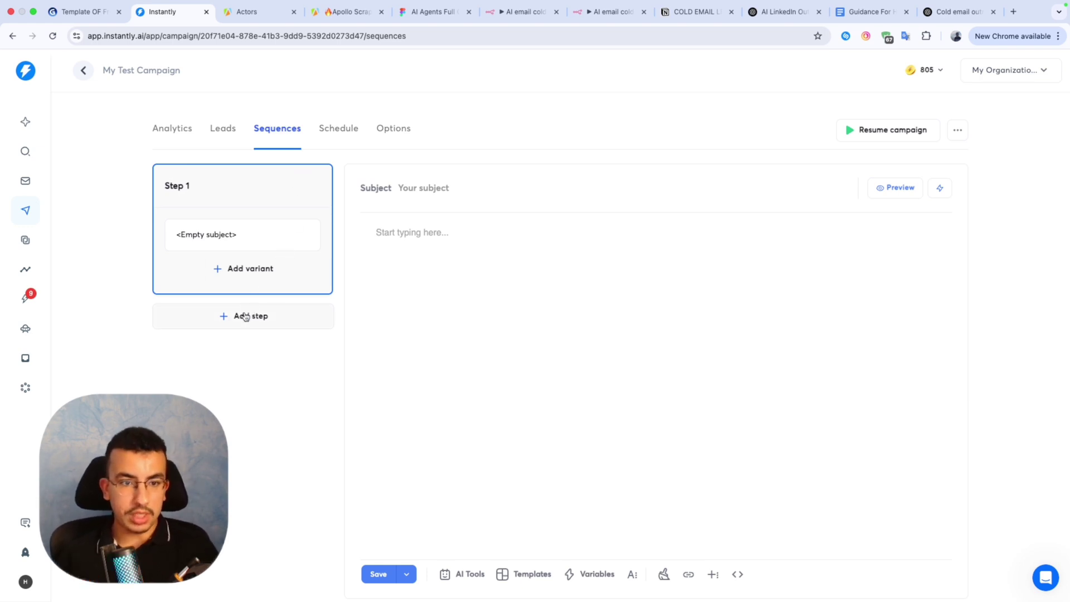
pyautogui.click(243, 315)
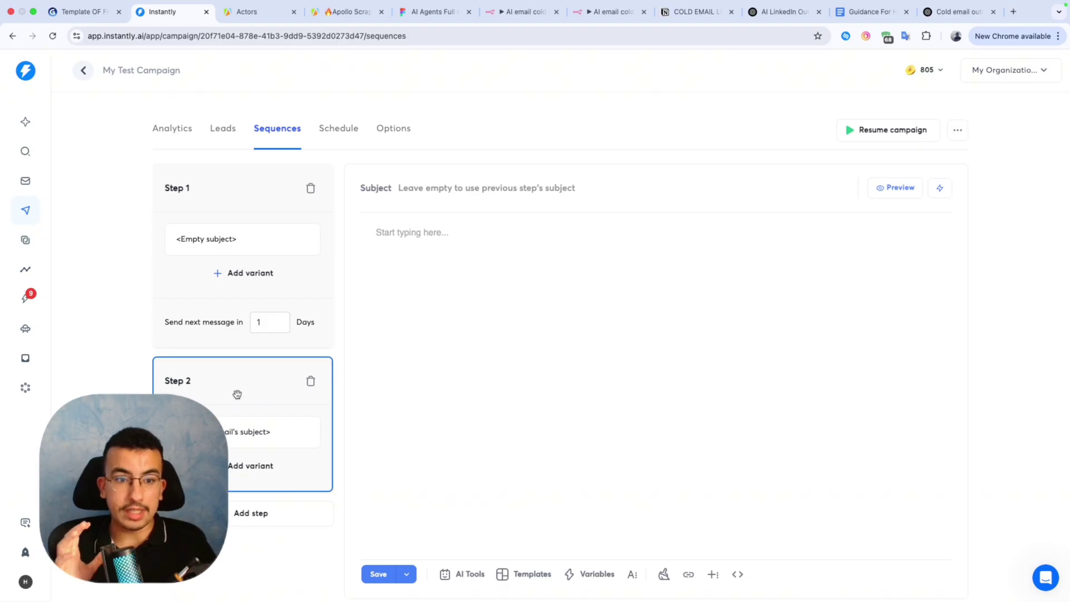
pyautogui.click(269, 322)
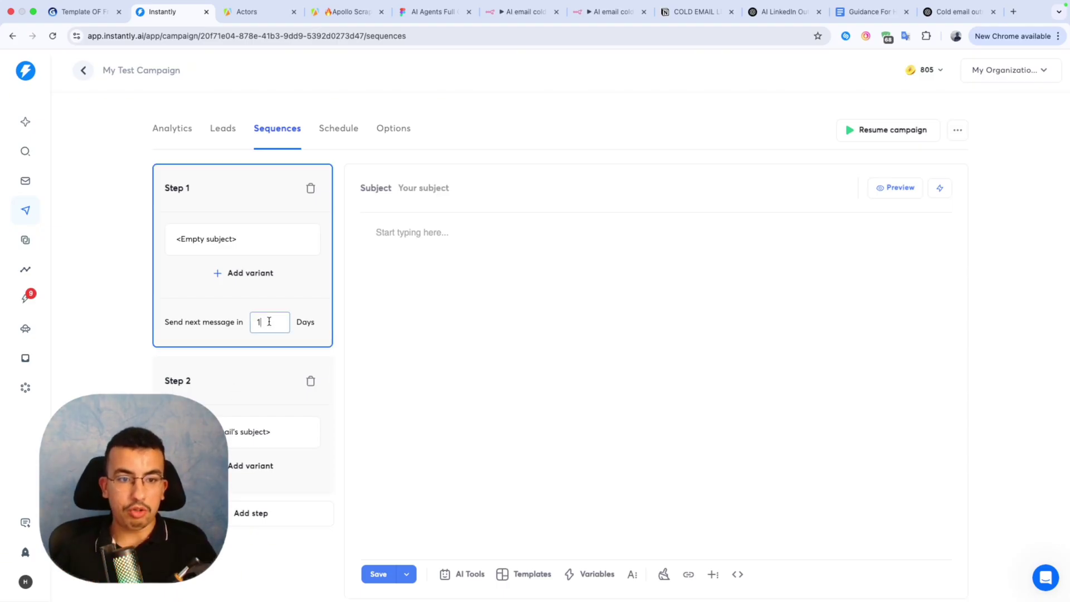
pyautogui.press('BackSpace')
pyautogui.write('2')
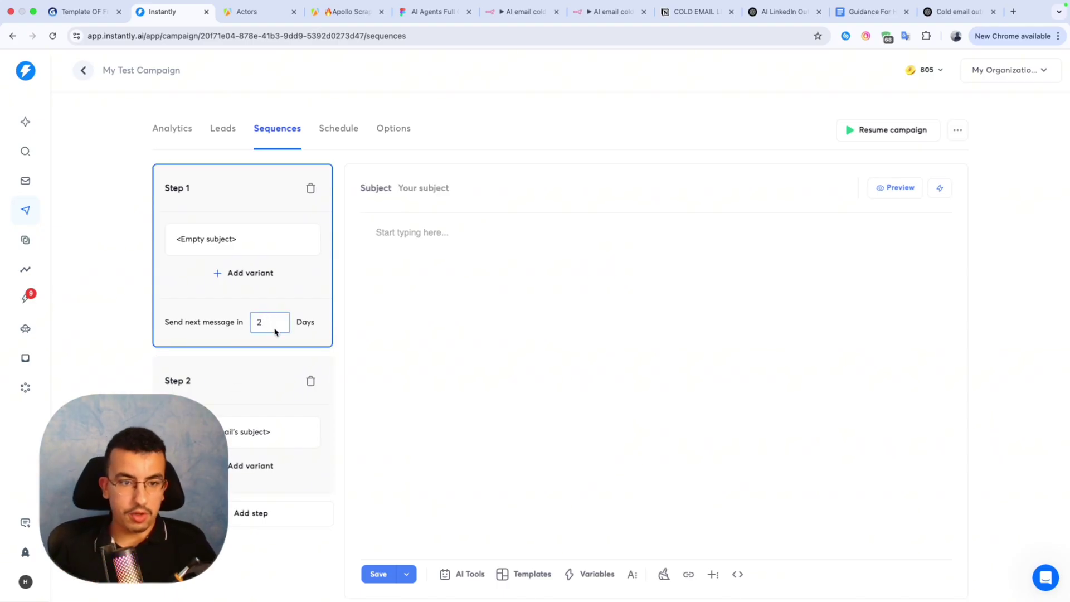
pyautogui.click(114, 327)
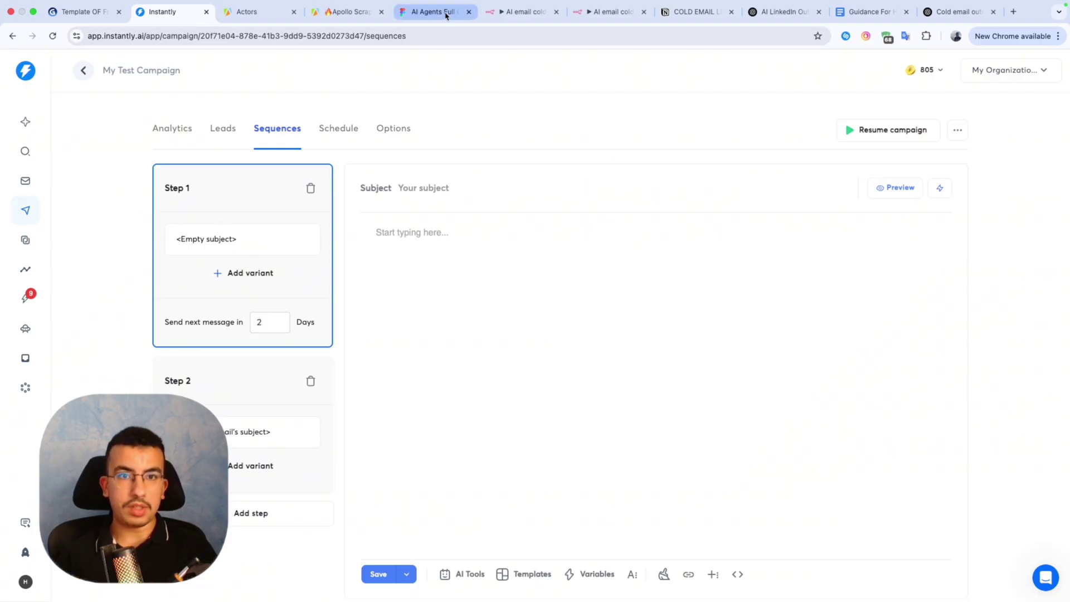
pyautogui.moveTo(440, 12); pyautogui.dragTo(267, 13)
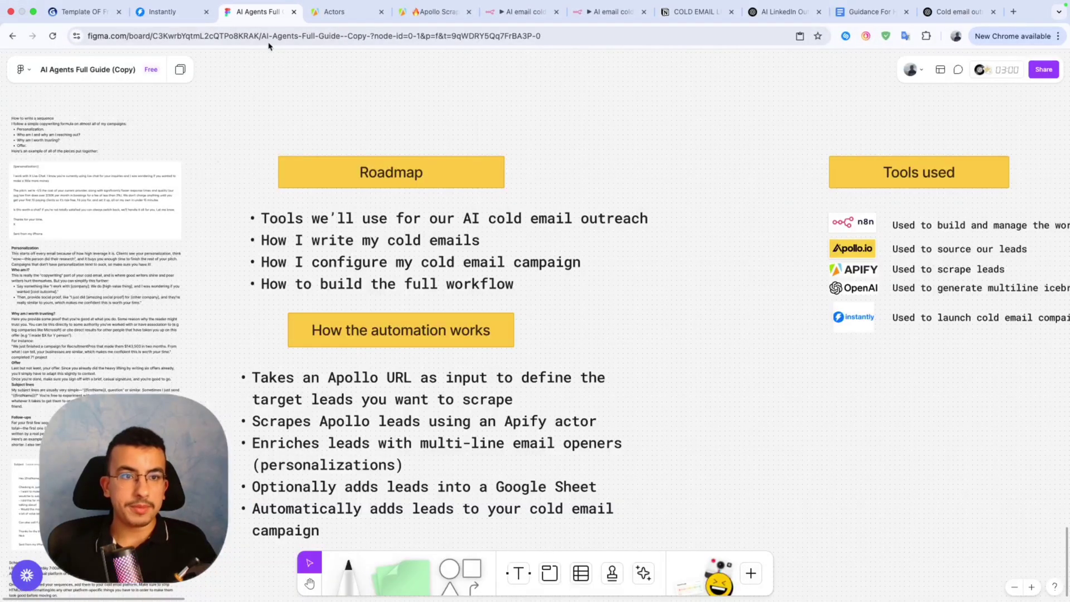
pyautogui.scroll(10, 188, 277)
pyautogui.scroll(10, 186, 270)
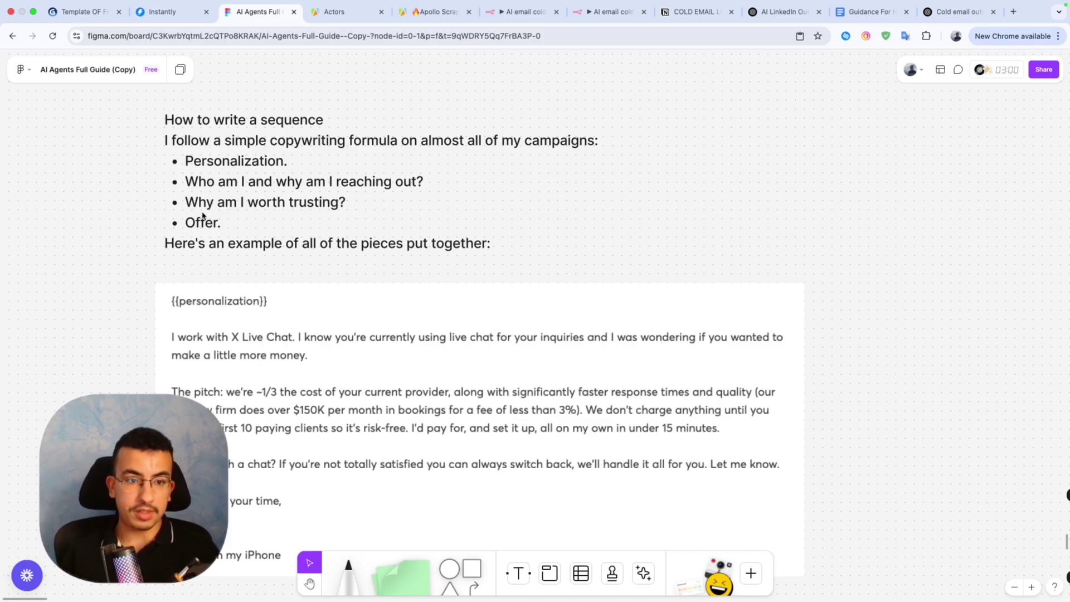
pyautogui.scroll(-5, 202, 216)
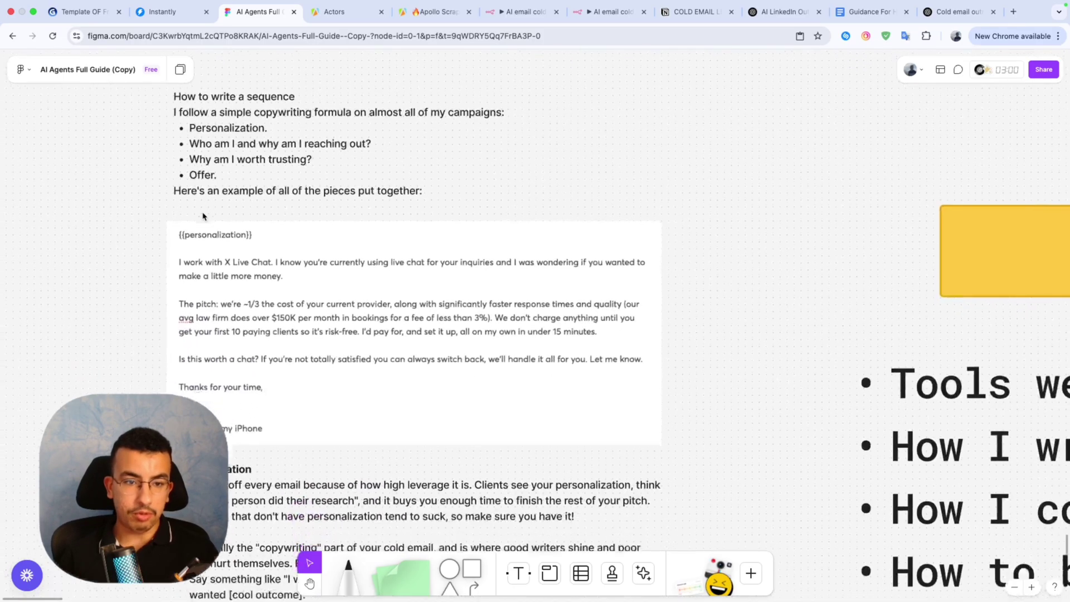
pyautogui.scroll(5, 202, 216)
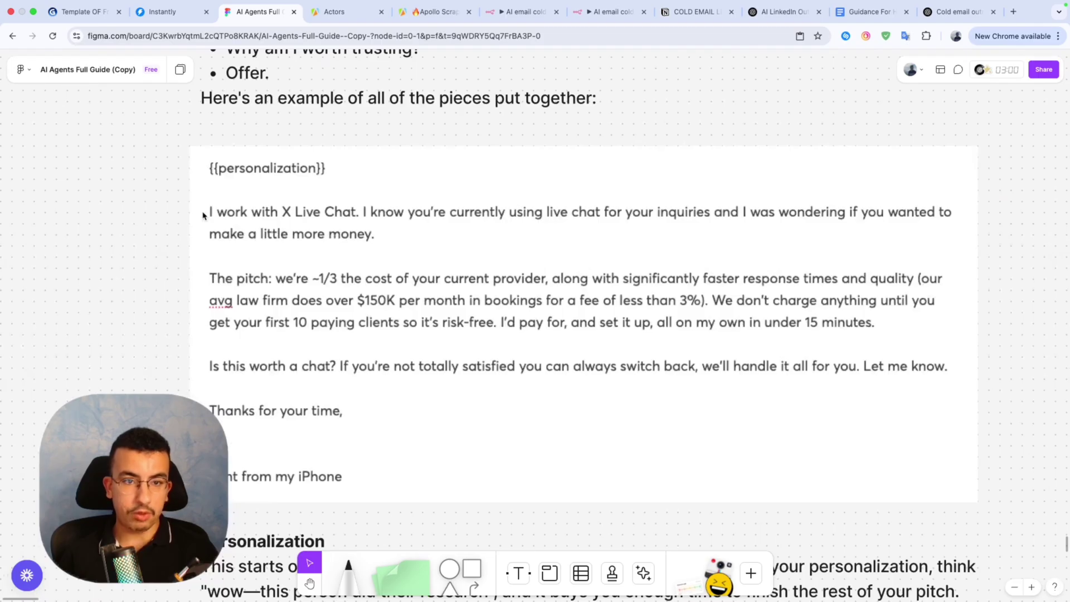
pyautogui.scroll(-3, 202, 216)
pyautogui.scroll(-6, 321, 224)
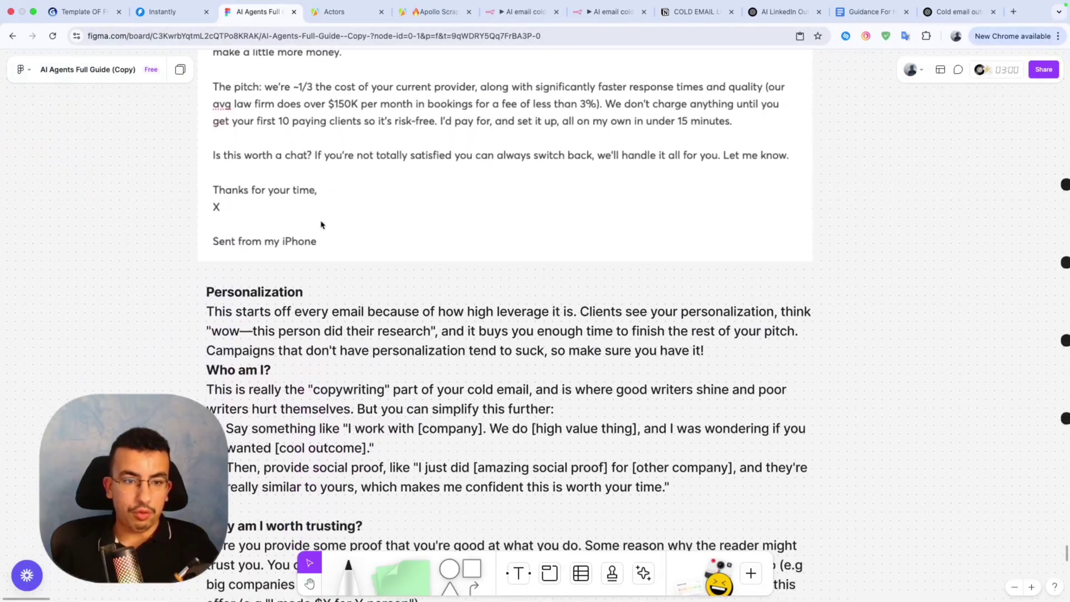
pyautogui.scroll(-2, 320, 225)
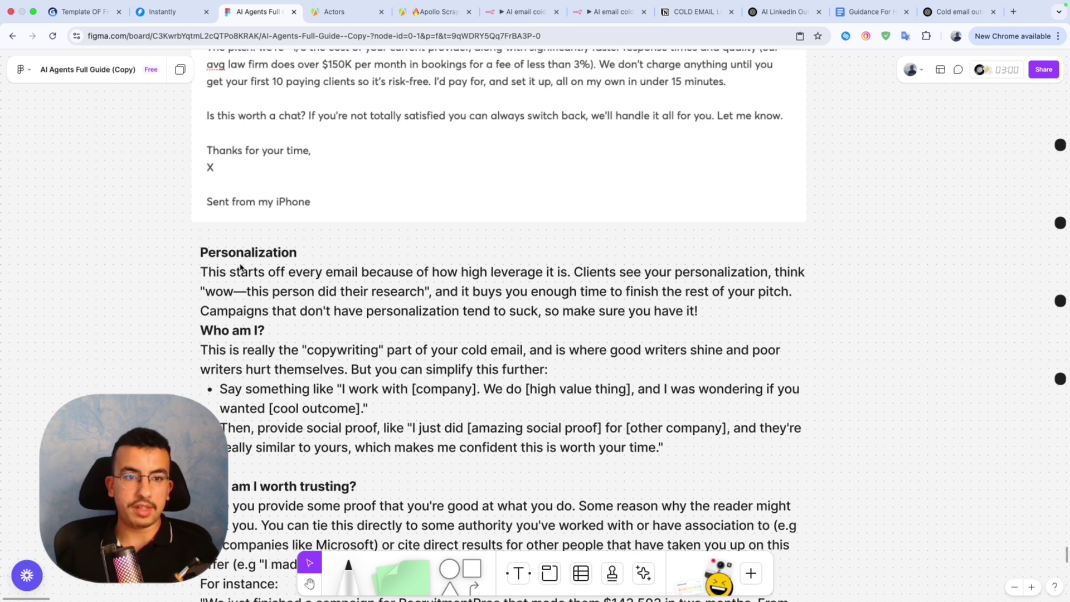
pyautogui.scroll(-3, 241, 267)
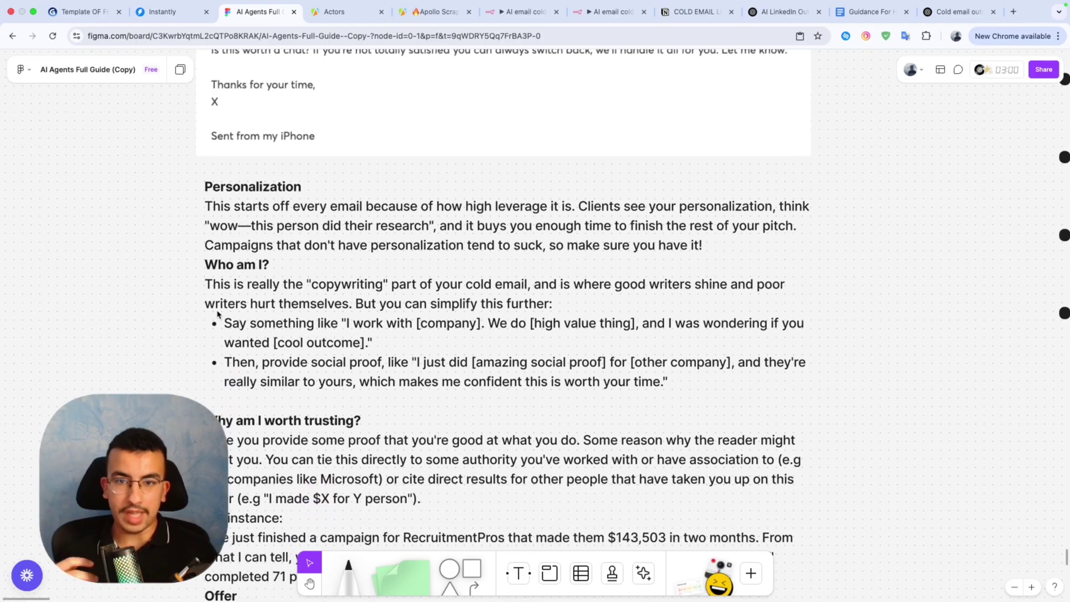
pyautogui.scroll(-3, 234, 326)
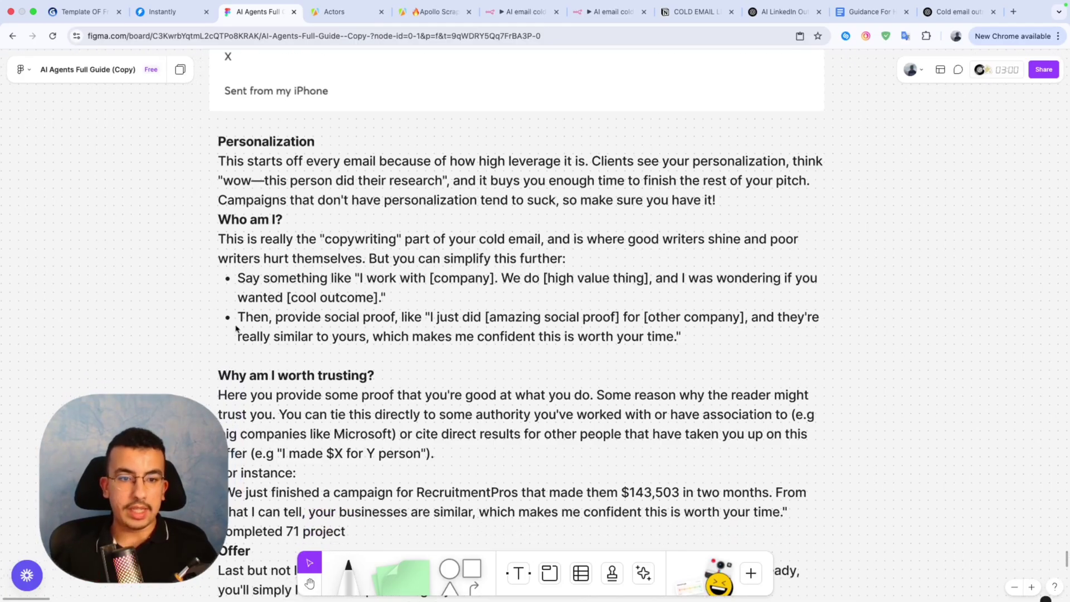
pyautogui.scroll(-1, 262, 378)
pyautogui.scroll(-1, 307, 365)
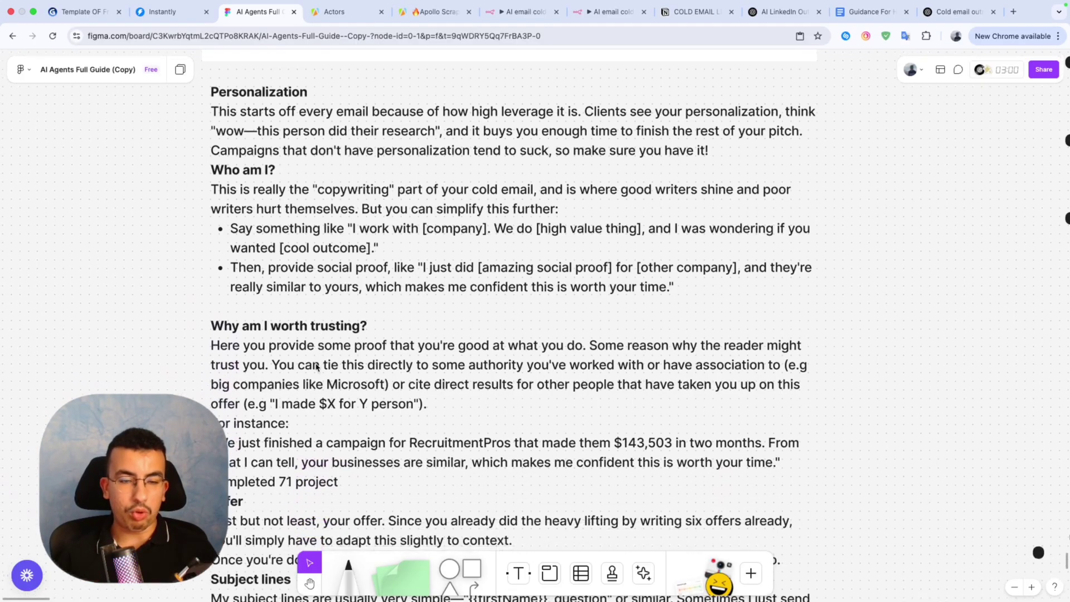
pyautogui.scroll(-5, 334, 334)
pyautogui.scroll(3, 399, 201)
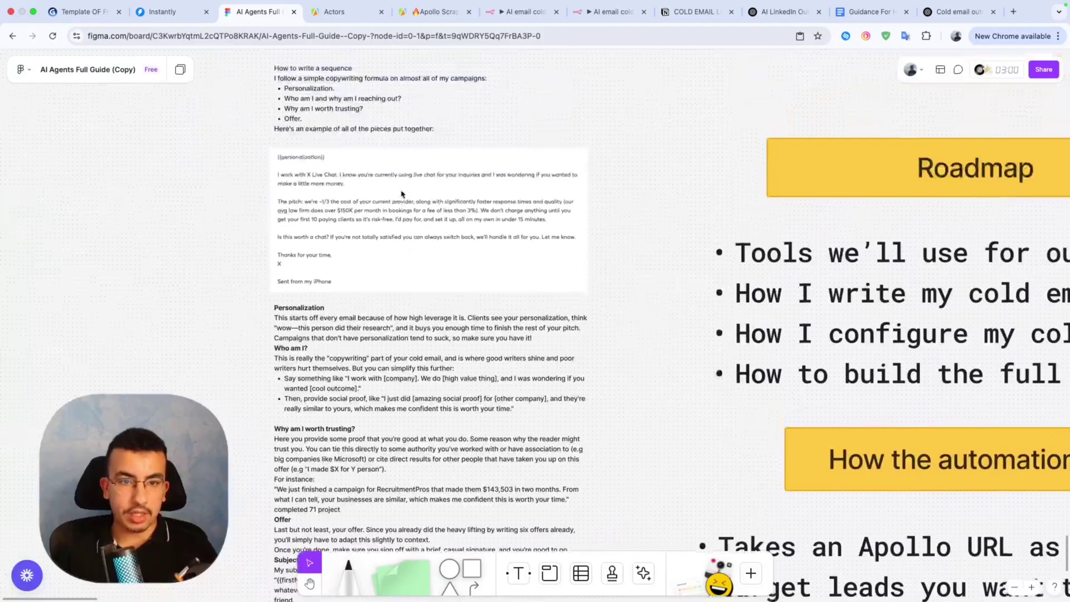
pyautogui.scroll(5, 401, 193)
pyautogui.scroll(-10, 401, 192)
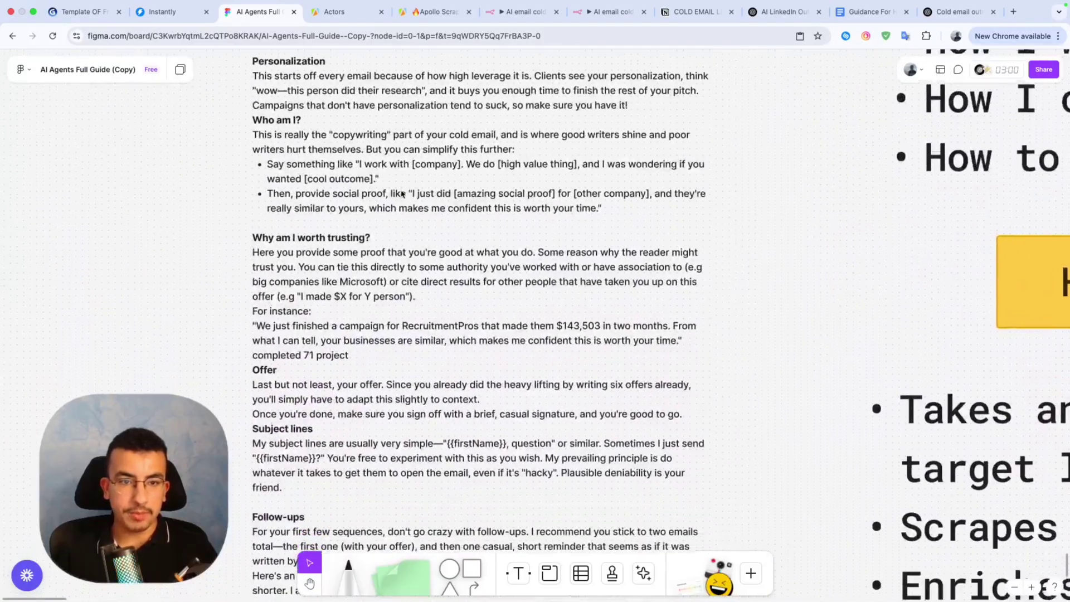
pyautogui.scroll(-4, 406, 310)
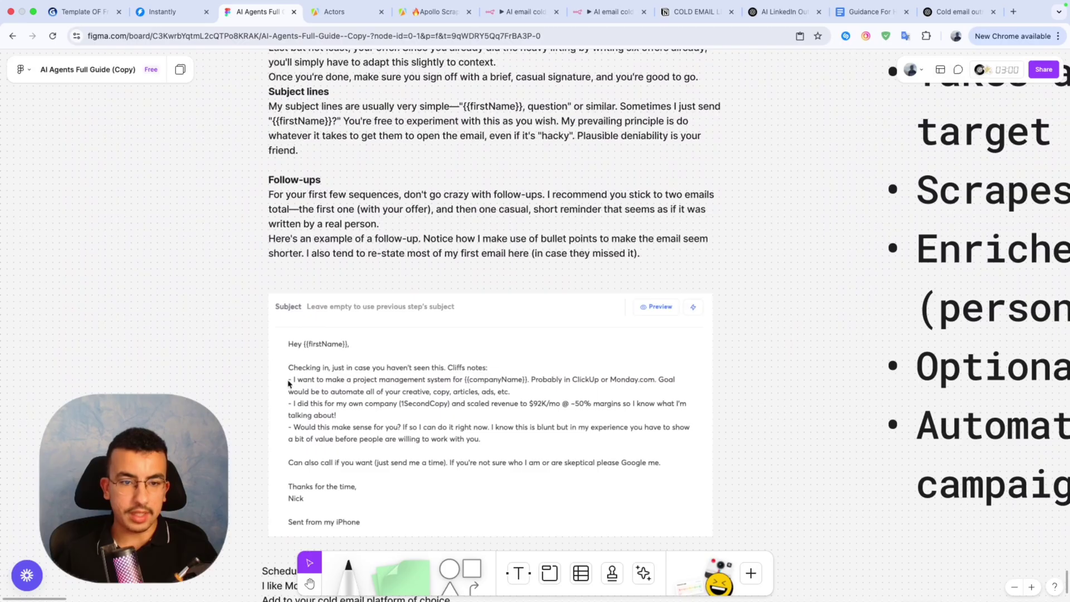
pyautogui.scroll(15, 332, 378)
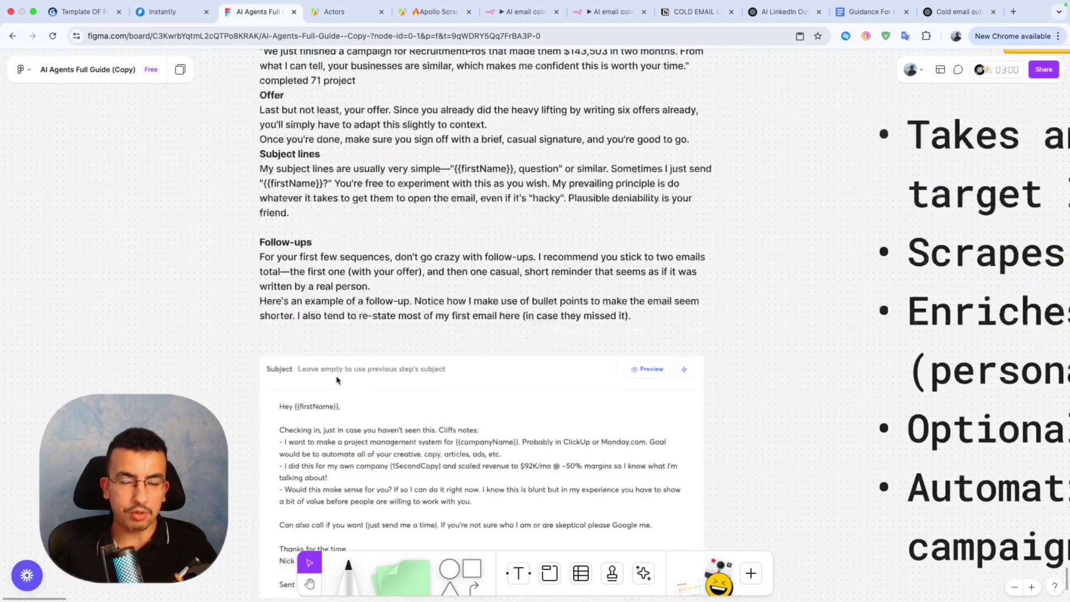
pyautogui.scroll(-15, 453, 171)
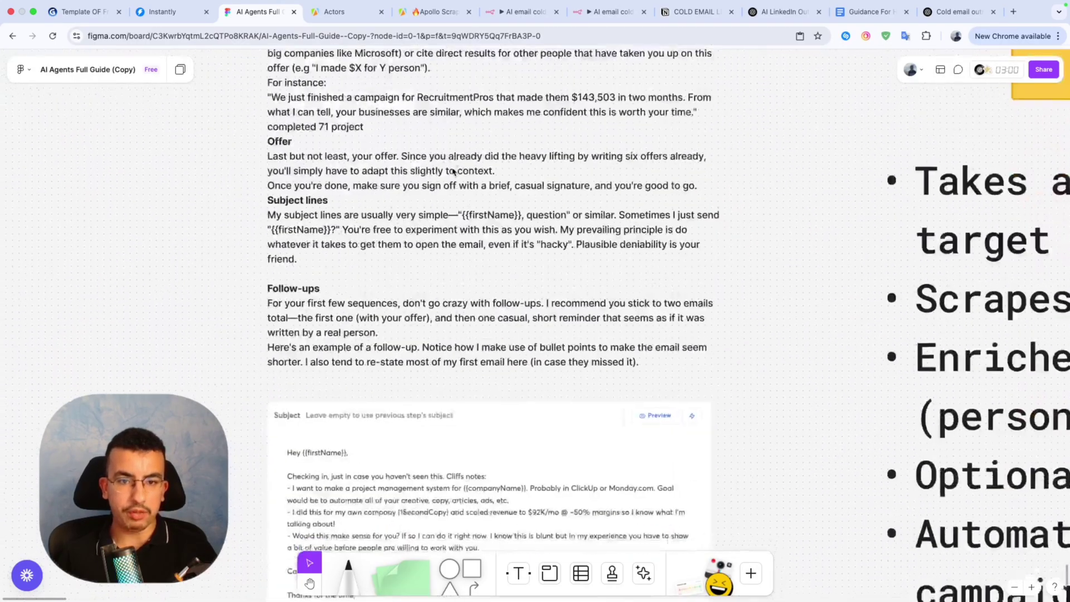
pyautogui.scroll(-3, 453, 171)
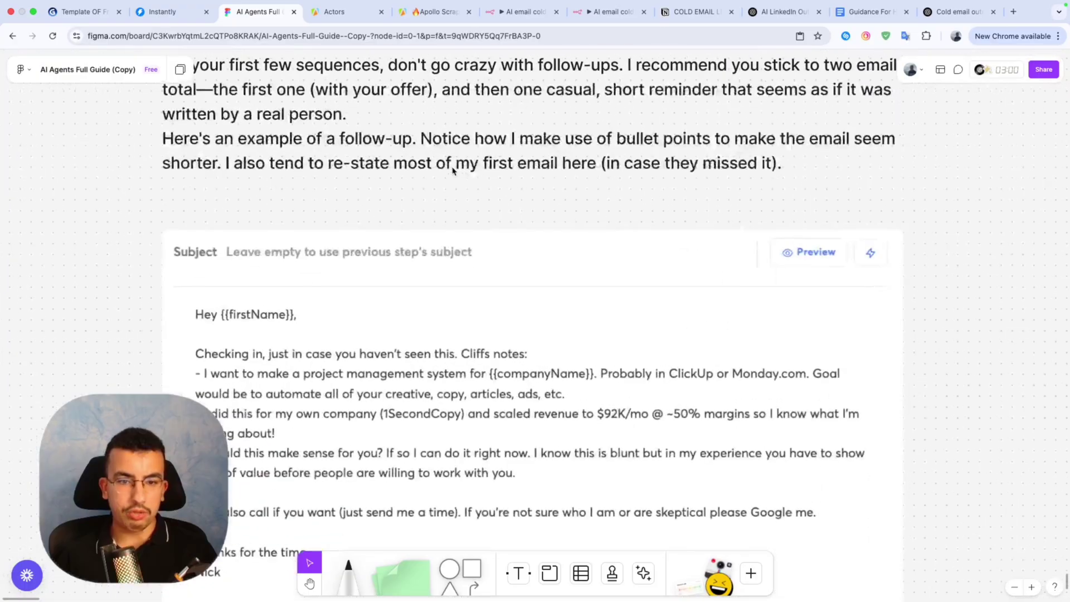
pyautogui.scroll(-2, 390, 223)
pyautogui.scroll(3, 364, 238)
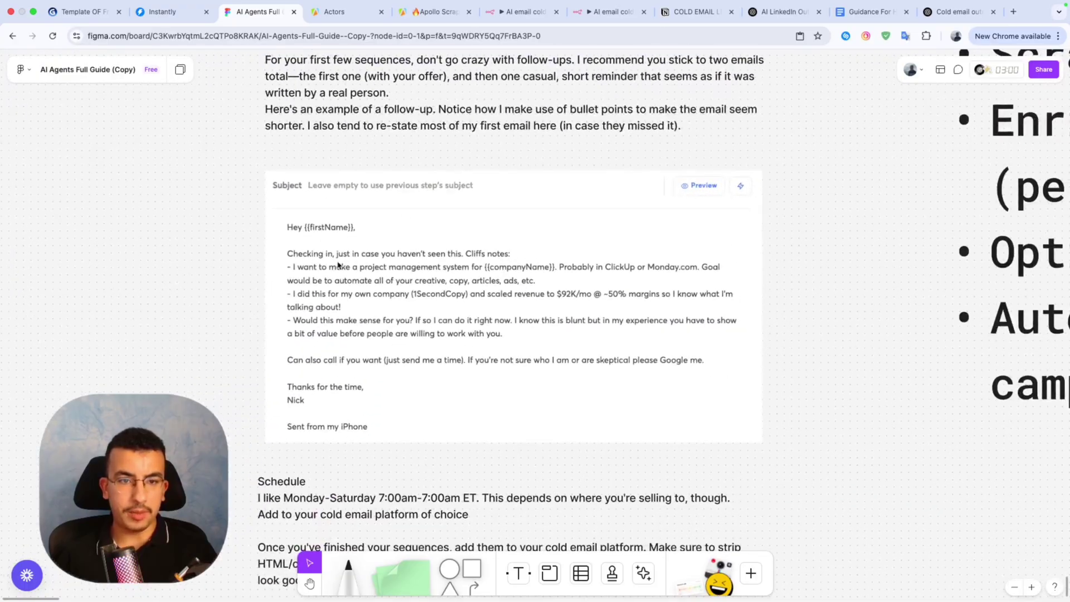
pyautogui.scroll(-1, 383, 316)
pyautogui.scroll(-4, 384, 316)
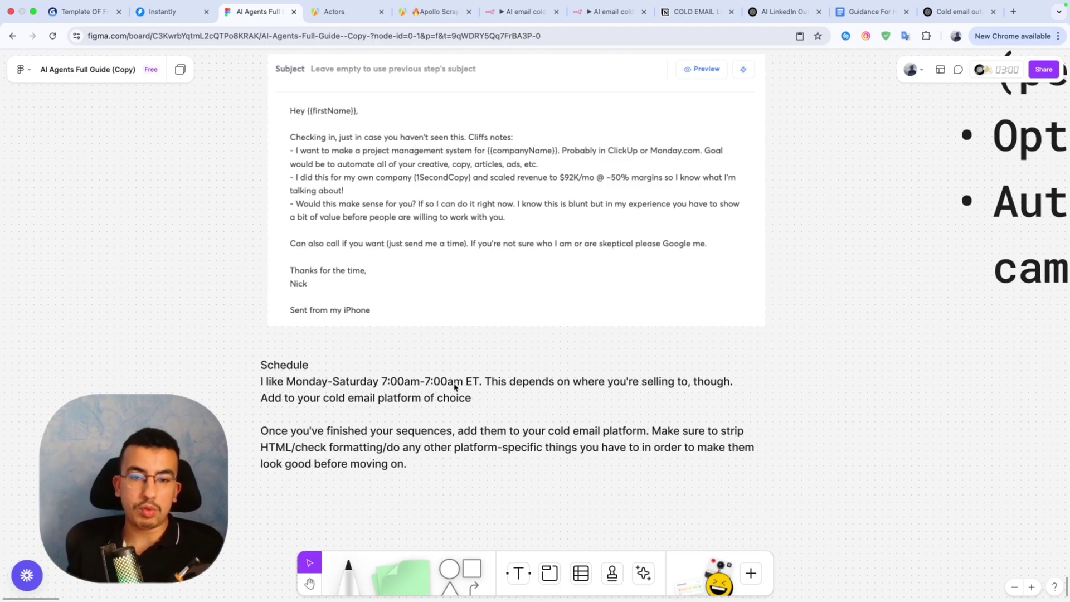
# Change the Schedule note's end time from 7:00am to 7:00pm, then return to Instantly.
pyautogui.click(455, 386)
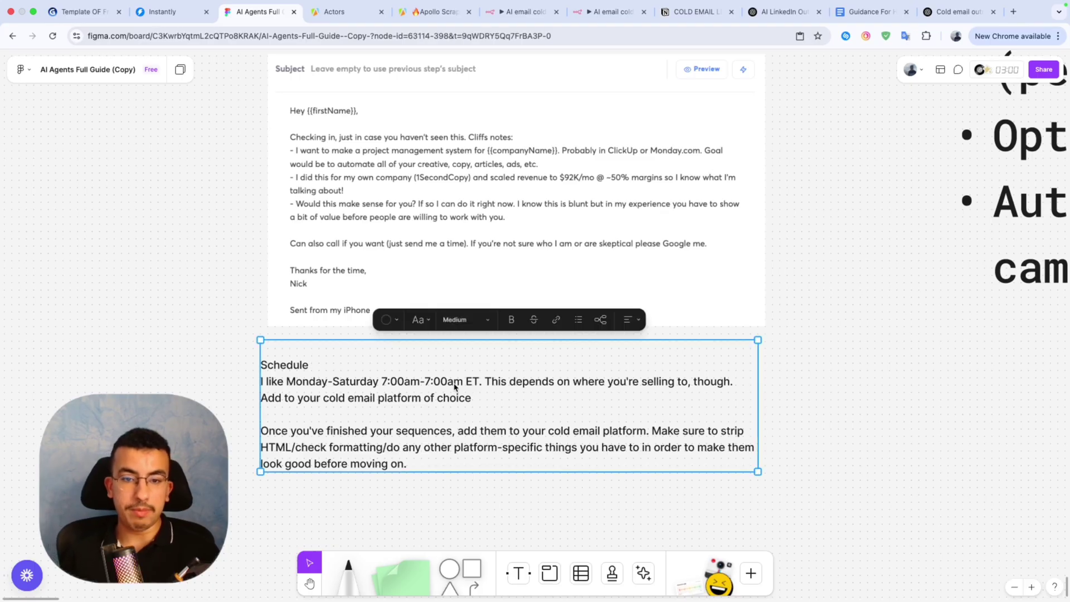
pyautogui.doubleClick(462, 387)
pyautogui.doubleClick(449, 386)
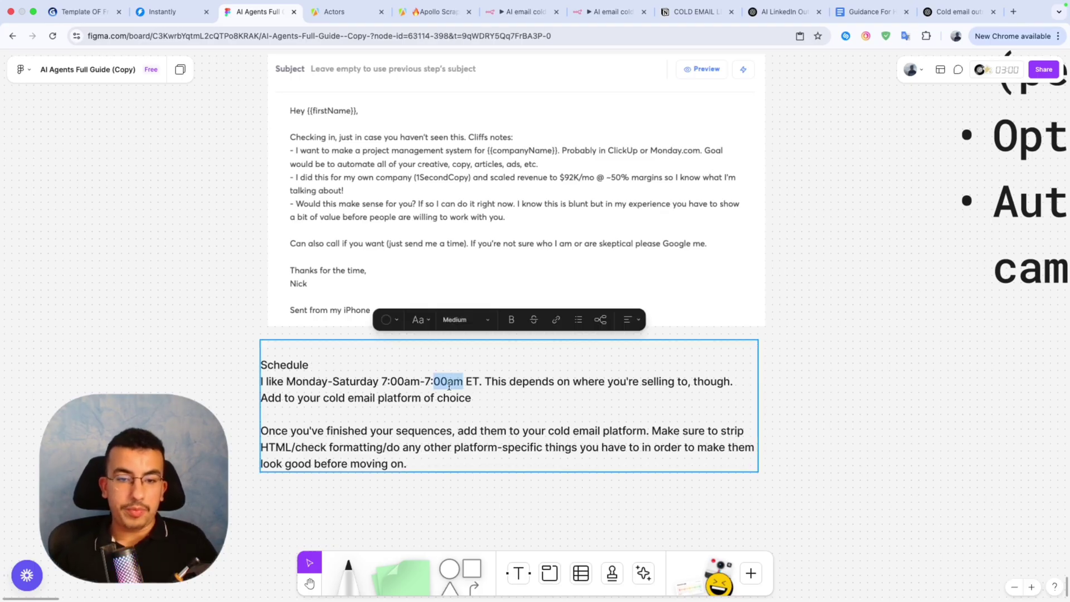
pyautogui.click(449, 387)
pyautogui.press('BackSpace')
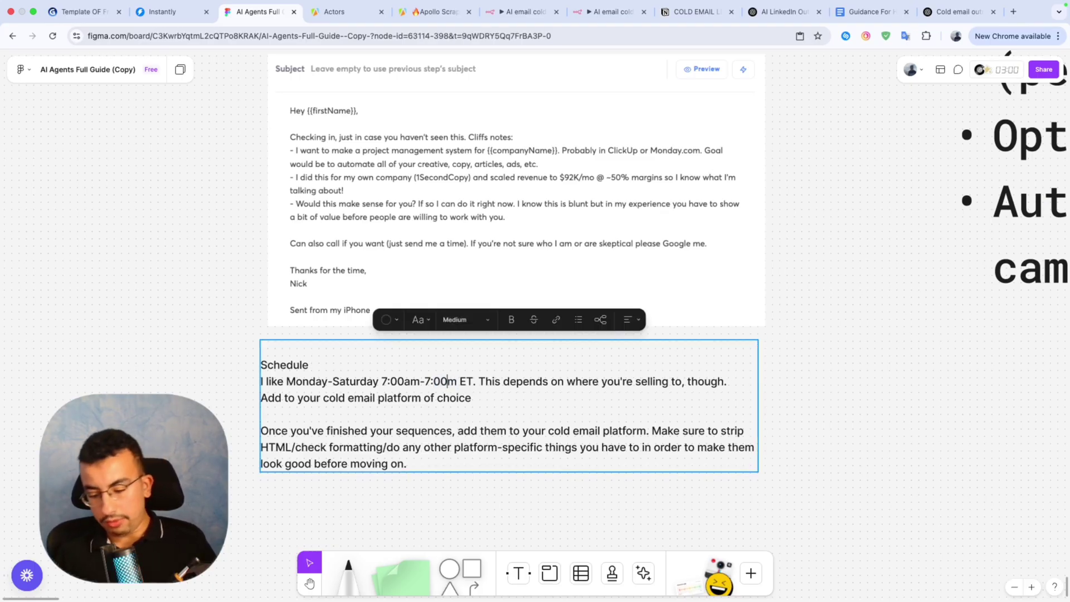
pyautogui.write('p')
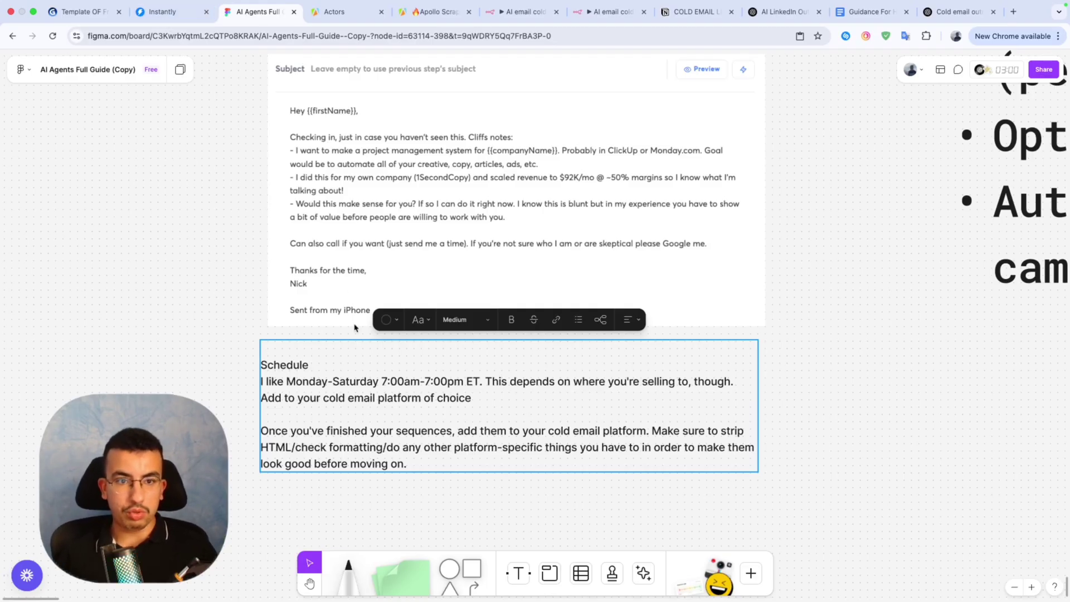
pyautogui.scroll(5, 353, 324)
pyautogui.scroll(5, 353, 324)
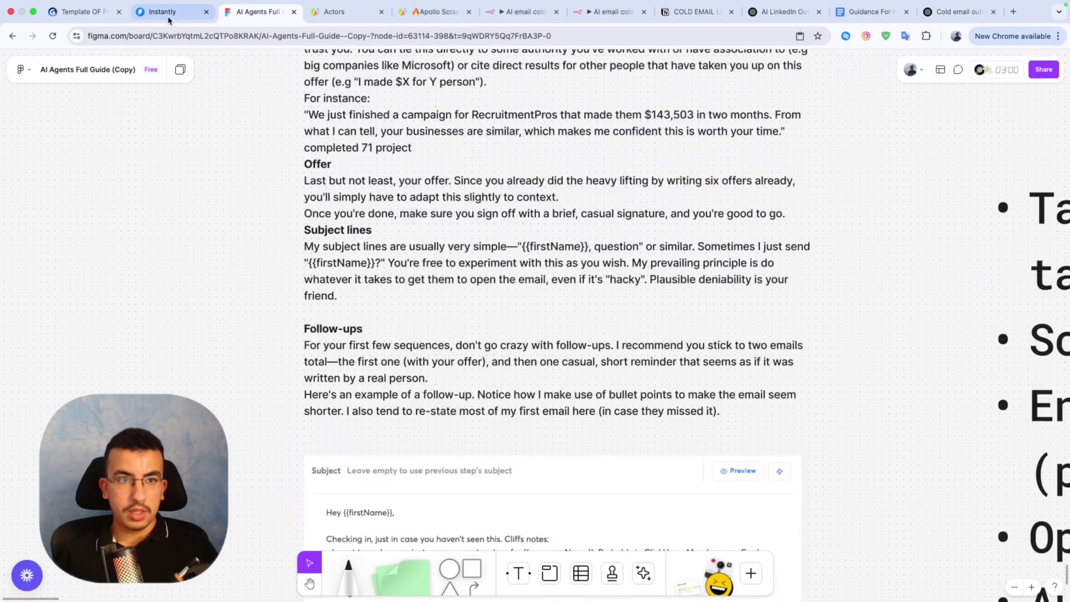
pyautogui.click(168, 17)
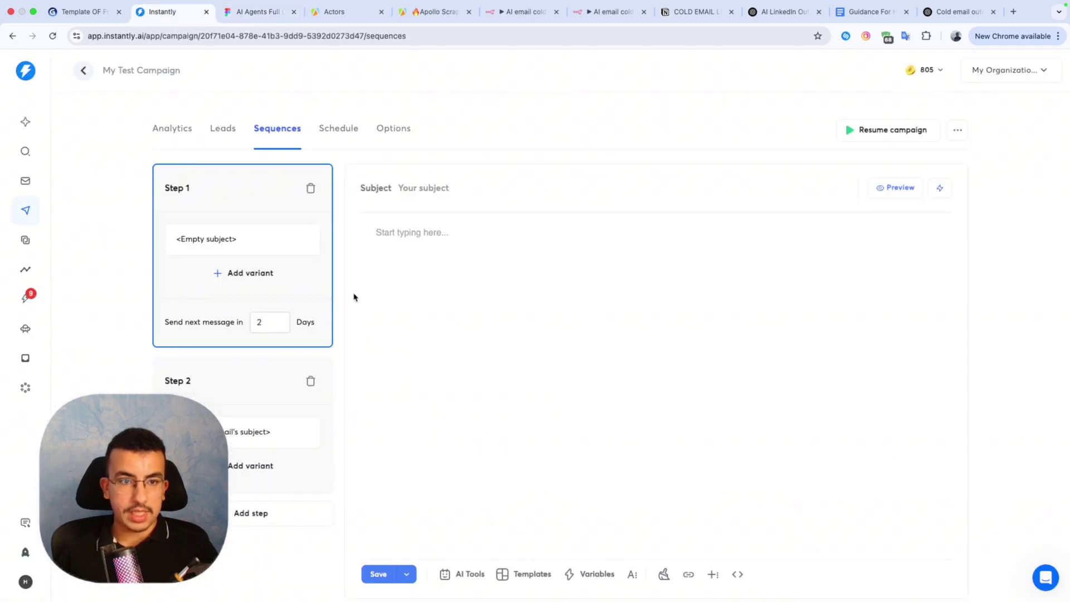
# Insert the {{icebreaker}} variable at the start of Step 1's email body.
pyautogui.scroll(-1, 308, 285)
pyautogui.click(234, 365)
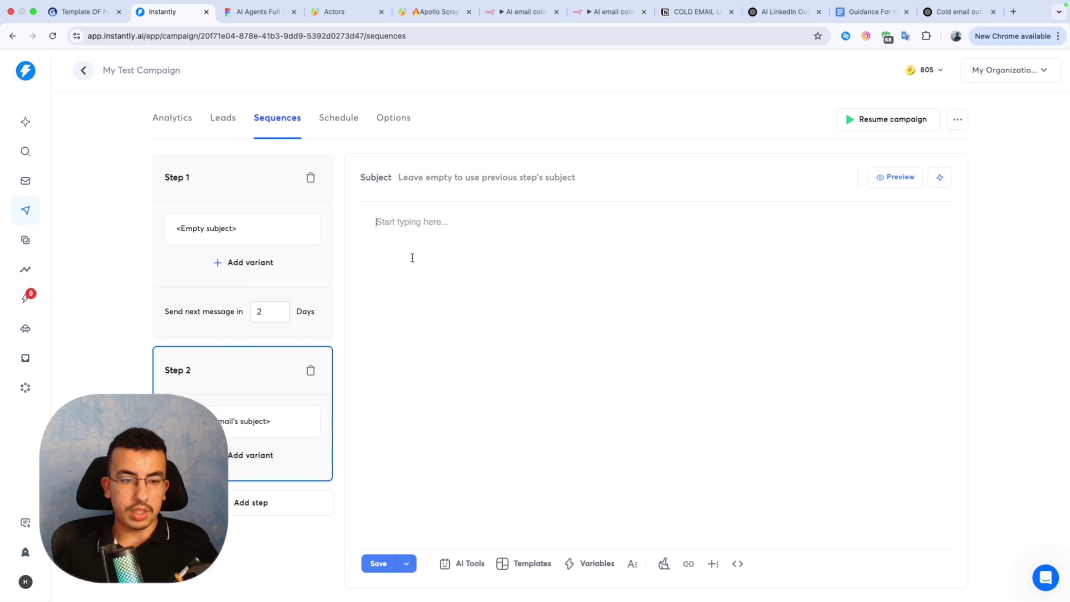
pyautogui.click(229, 202)
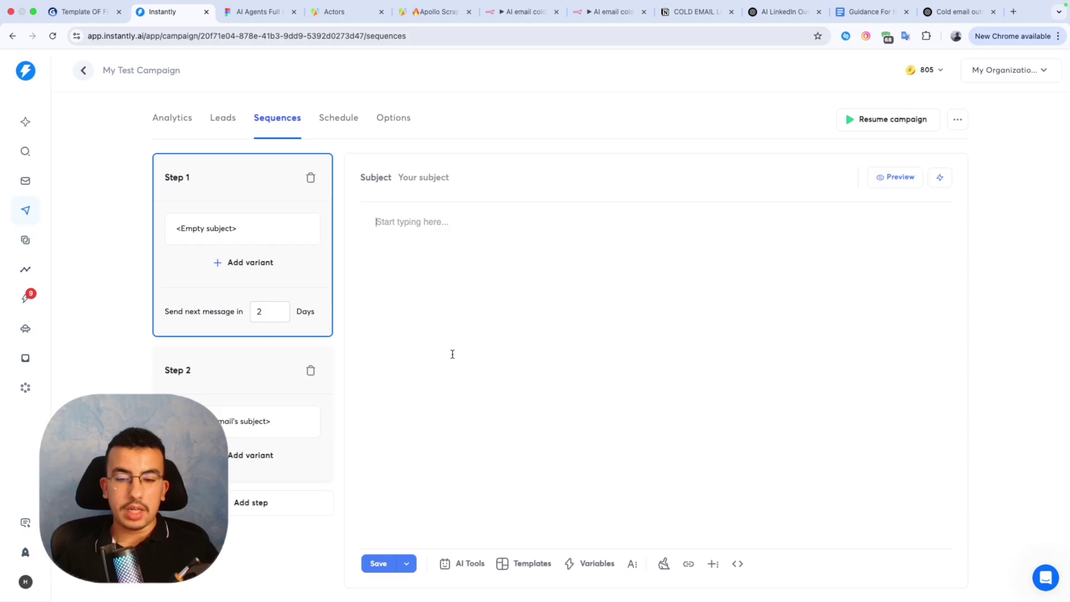
pyautogui.click(571, 563)
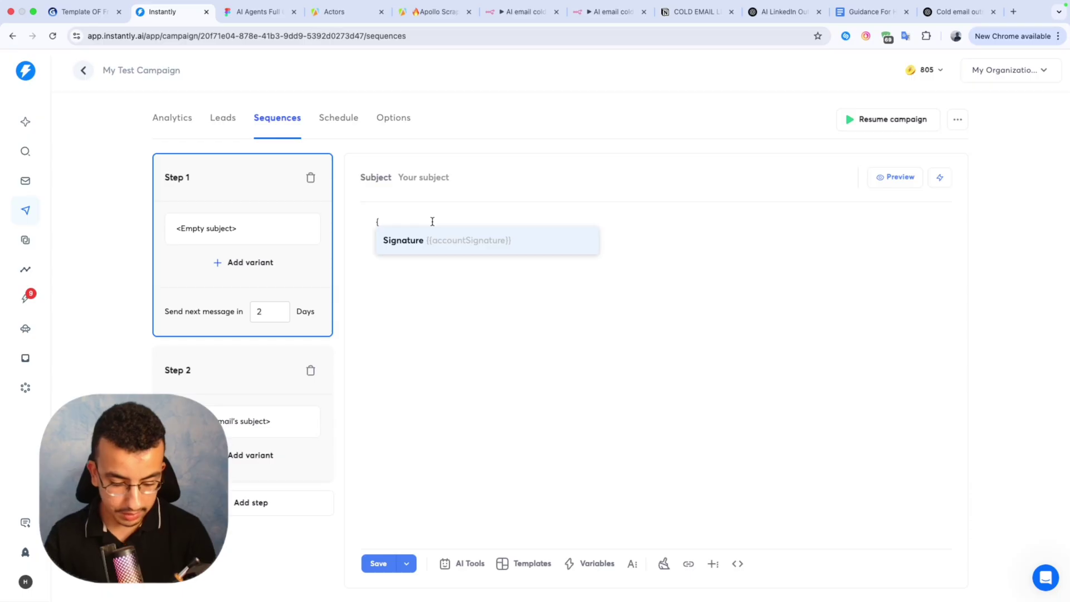
pyautogui.write('{ice')
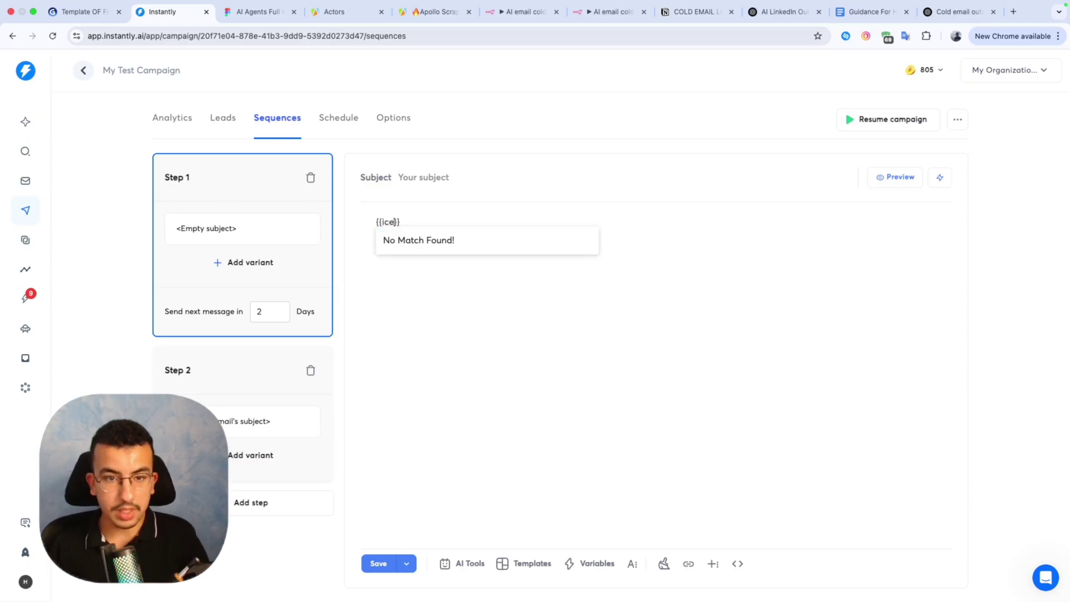
pyautogui.write('breaker')
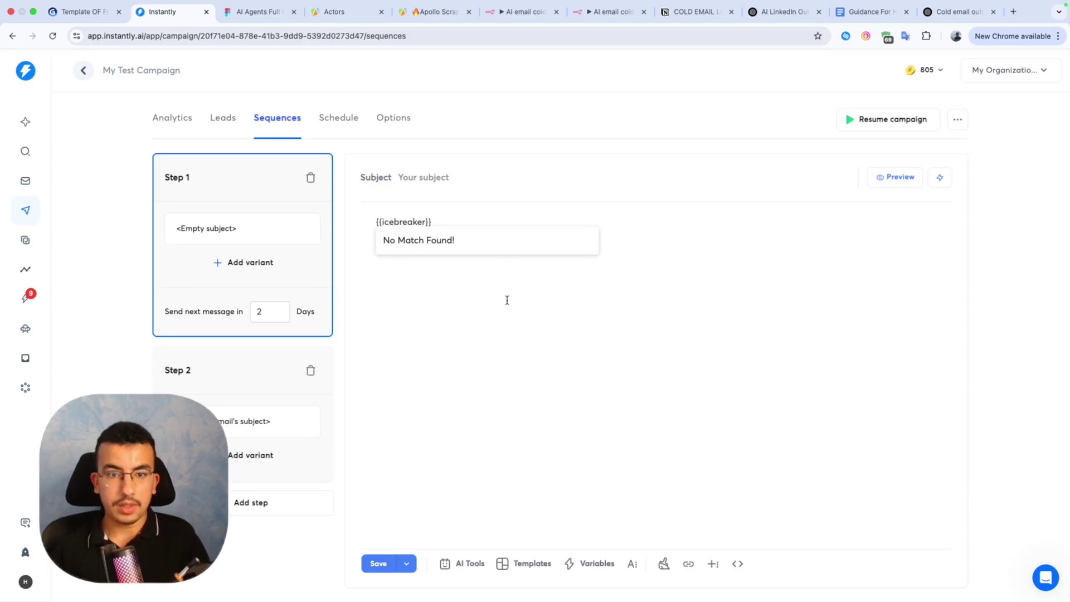
pyautogui.click(433, 234)
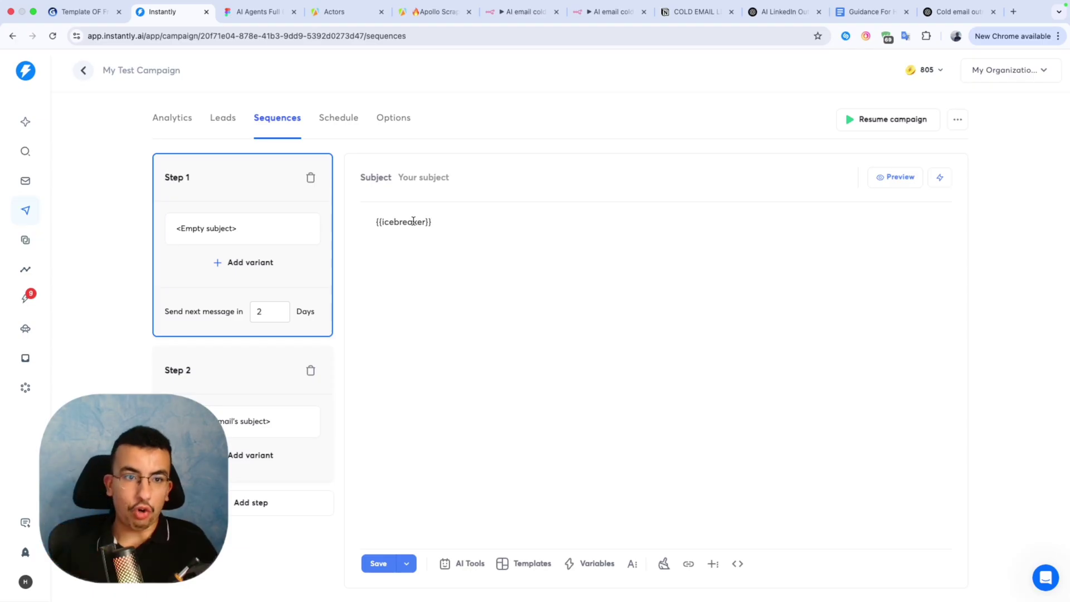
# Switch back and forth between the campaign's Leads and Sequences tabs.
pyautogui.click(223, 118)
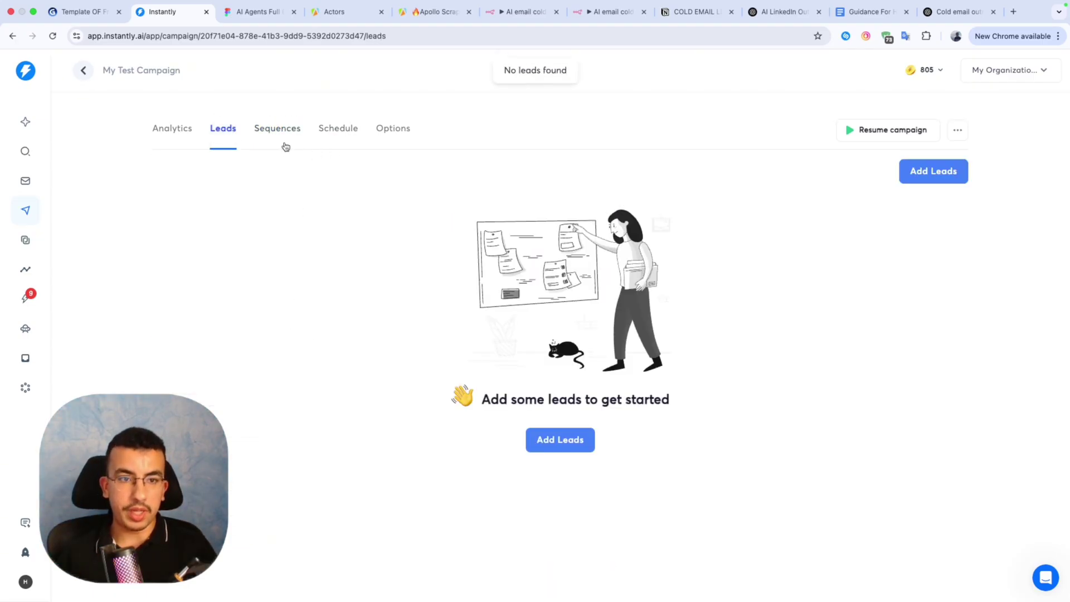
pyautogui.click(273, 130)
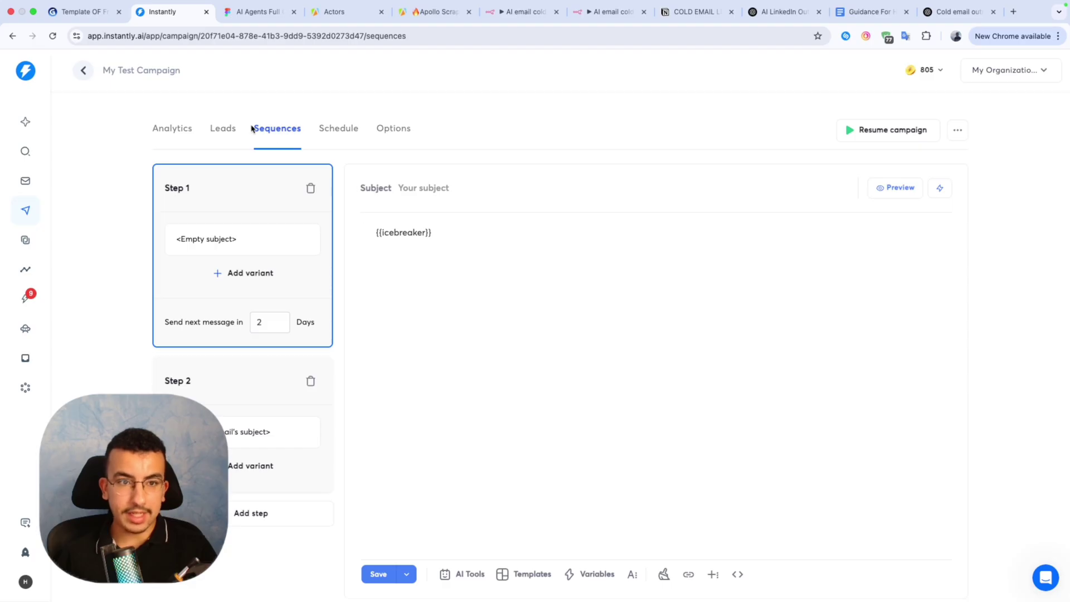
pyautogui.click(223, 129)
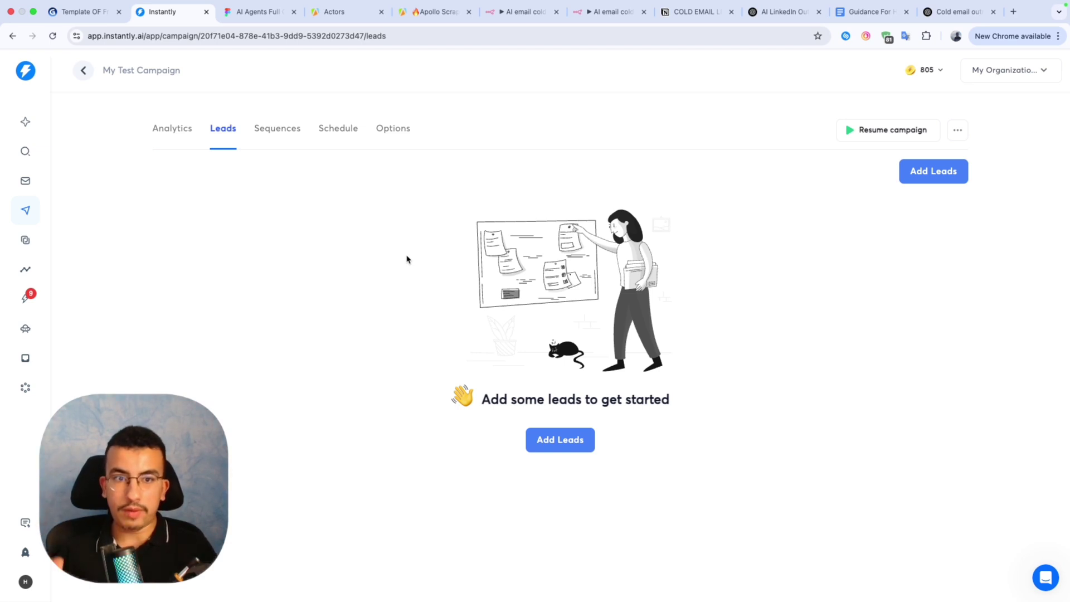
pyautogui.click(278, 142)
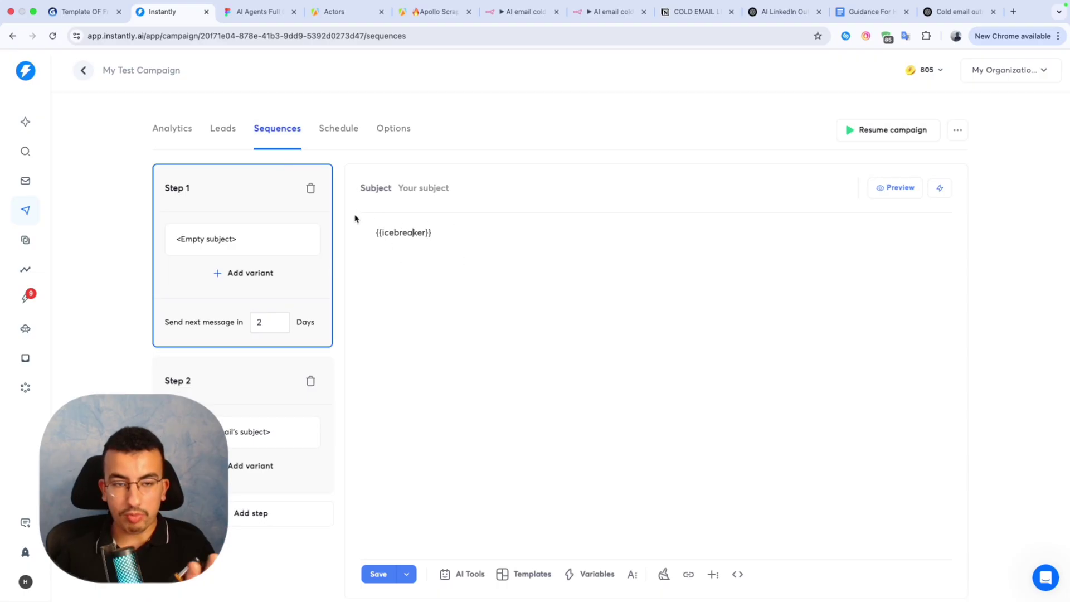
pyautogui.click(221, 137)
pyautogui.click(264, 136)
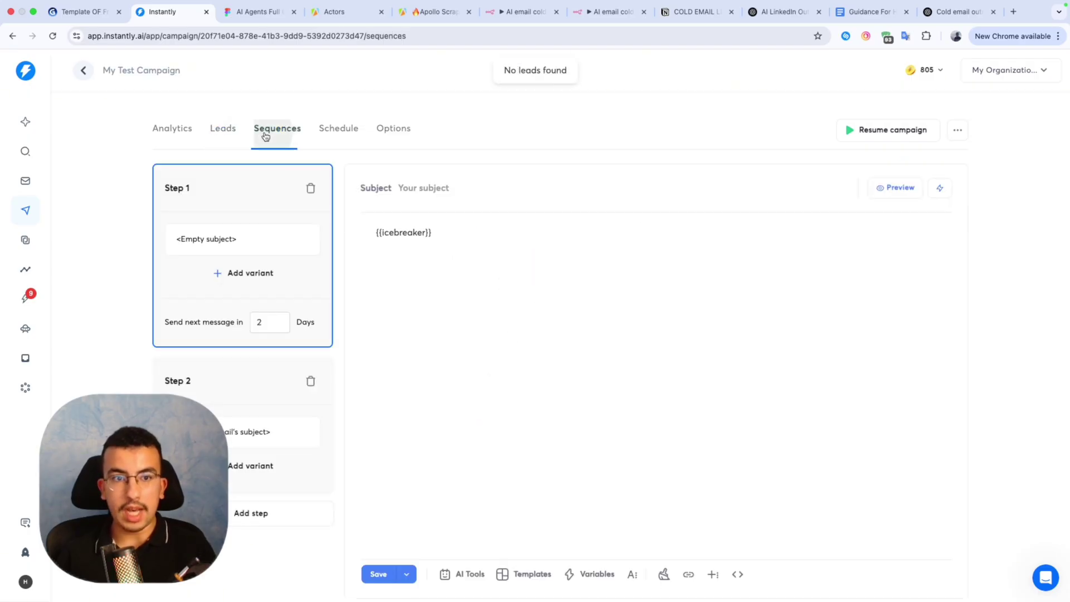
# Type 'kdklels' on a new line below {{icebreaker}}, select Step 2, and open Schedule.
pyautogui.click(446, 246)
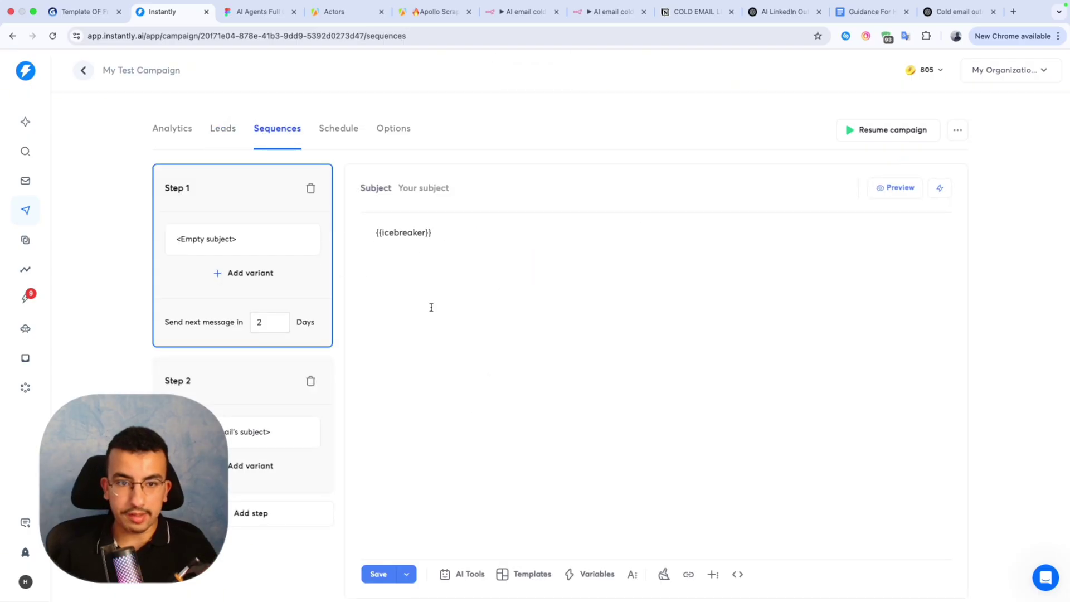
pyautogui.press('Return')
pyautogui.write('kdklelslfjsd')
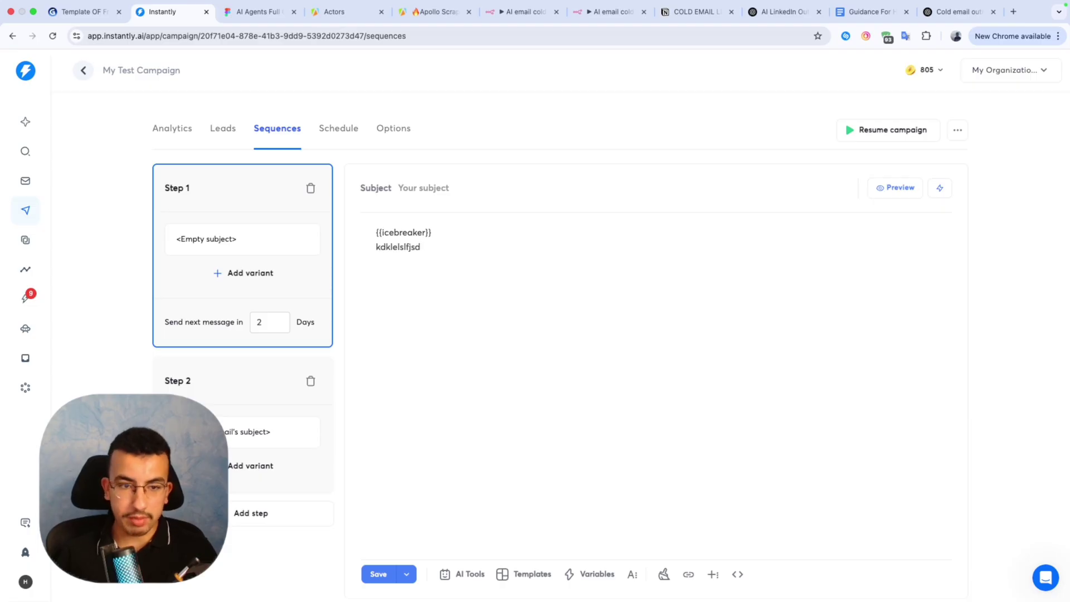
pyautogui.click(279, 438)
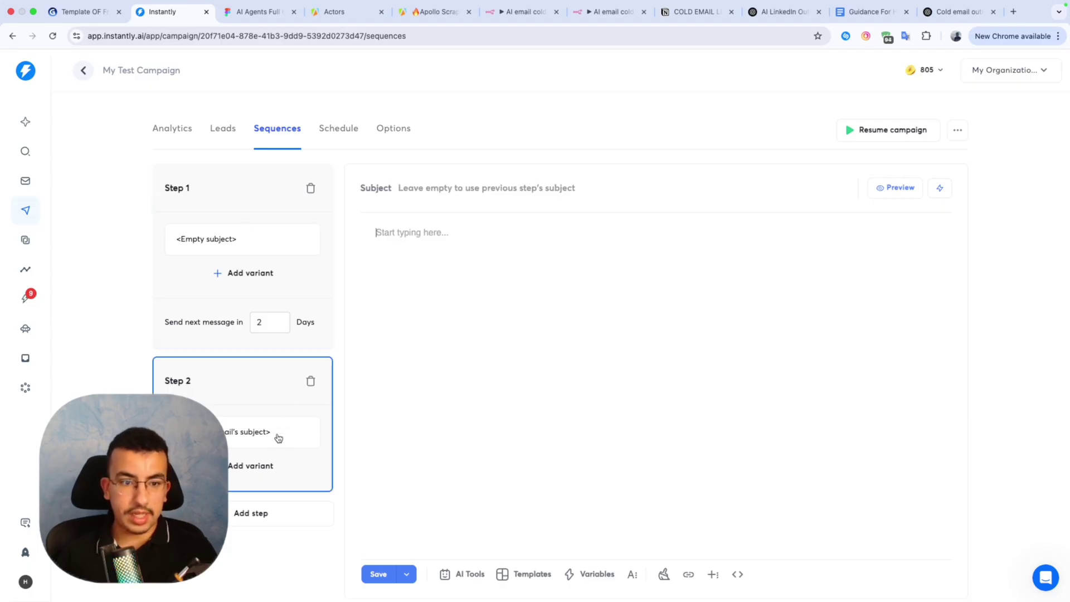
pyautogui.click(336, 131)
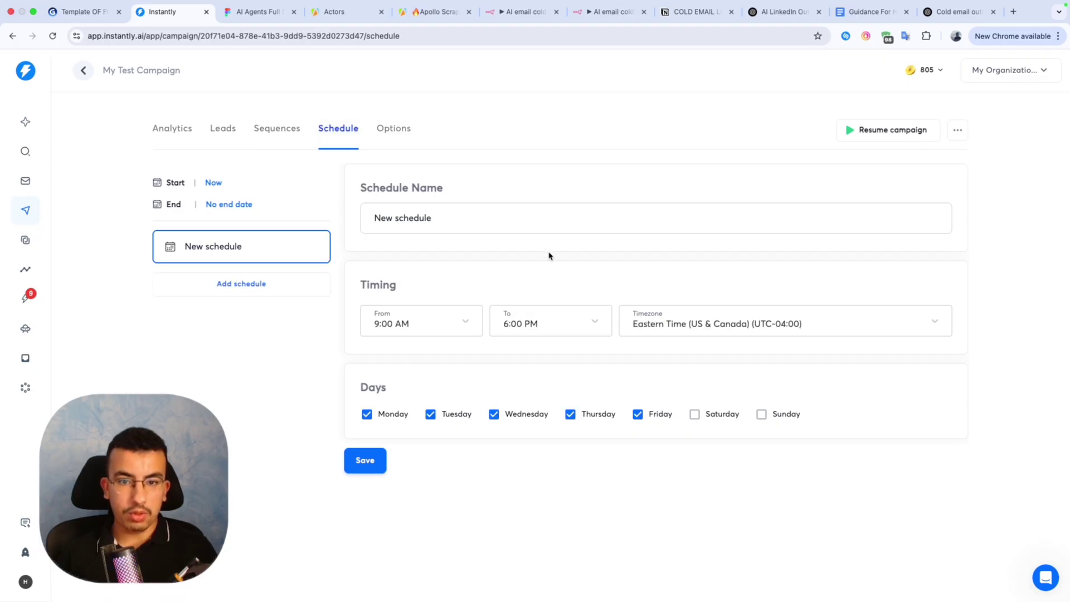
# Set the sending hours from 7:00 AM to 7:00 PM.
pyautogui.click(475, 326)
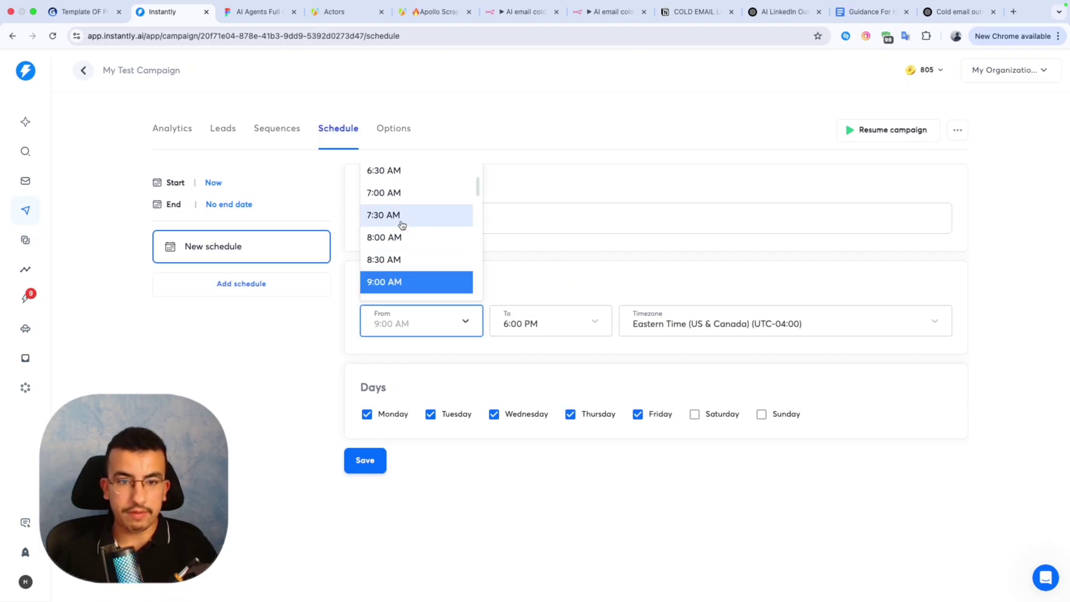
pyautogui.click(411, 195)
pyautogui.click(553, 322)
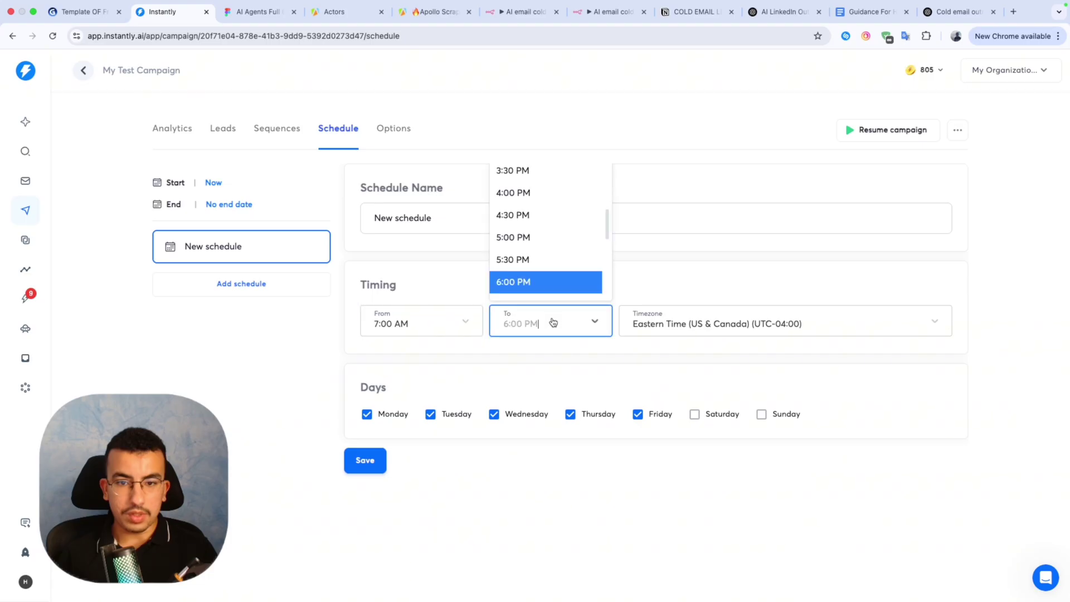
pyautogui.scroll(-2, 539, 270)
pyautogui.click(526, 263)
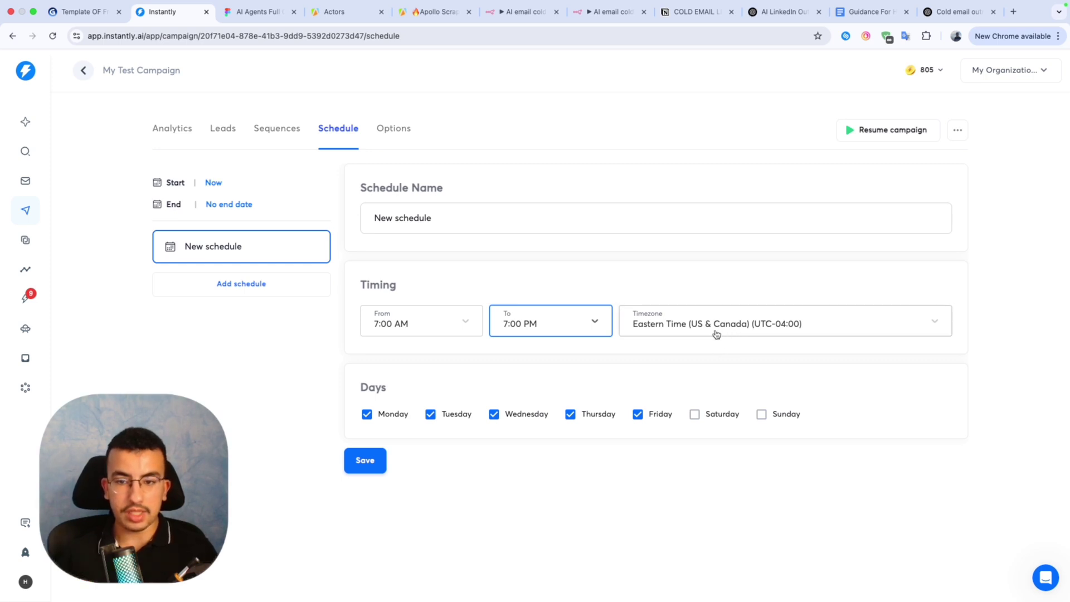
# Make the sending days Monday through Saturday, leaving Sunday off, and save the schedule.
pyautogui.click(694, 414)
pyautogui.click(761, 415)
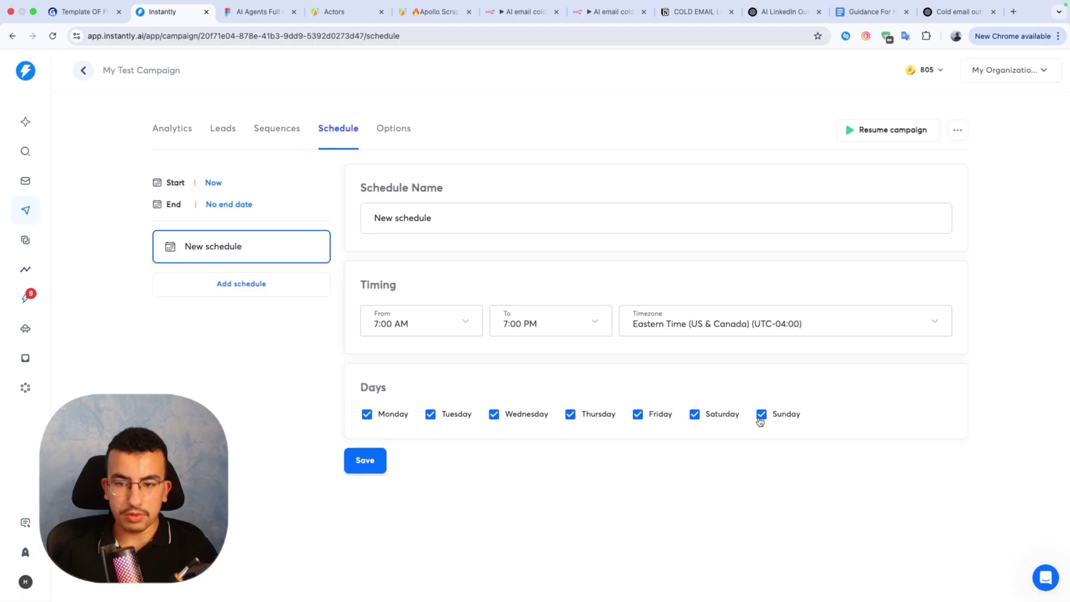
pyautogui.click(762, 415)
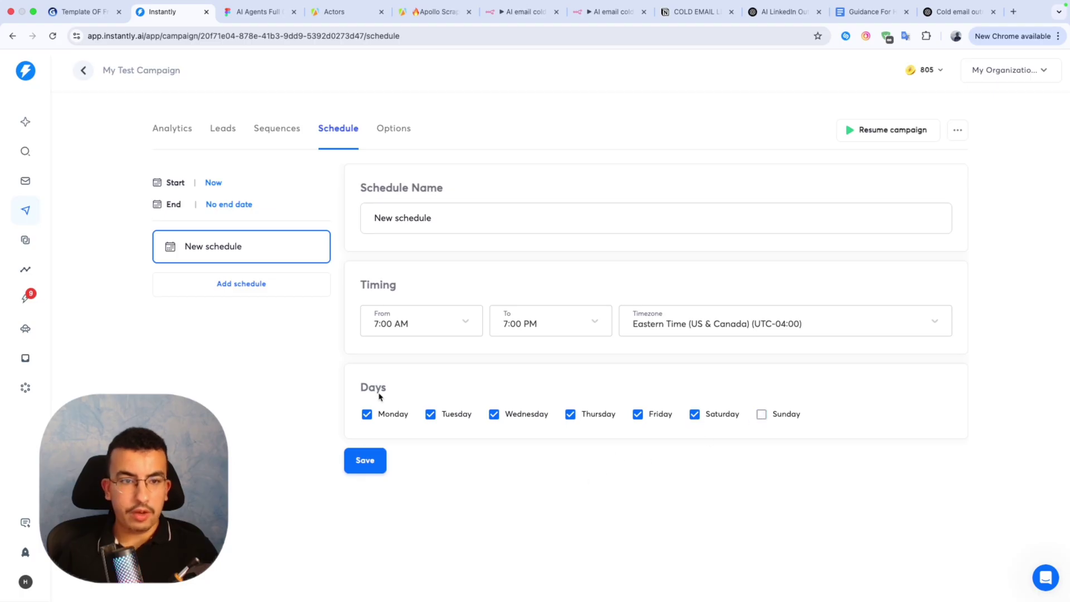
pyautogui.click(369, 465)
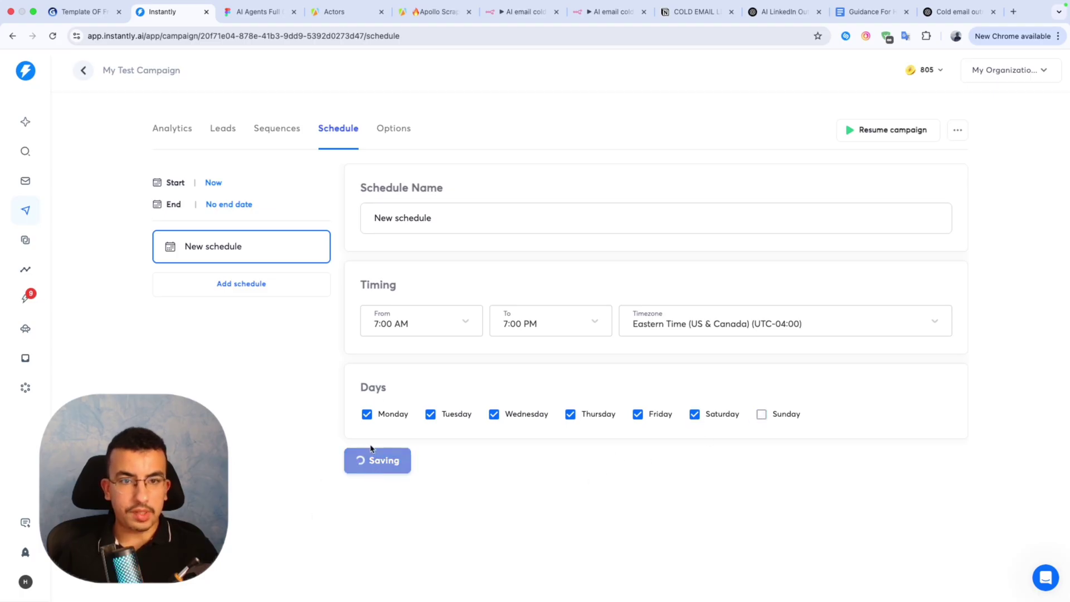
pyautogui.click(396, 136)
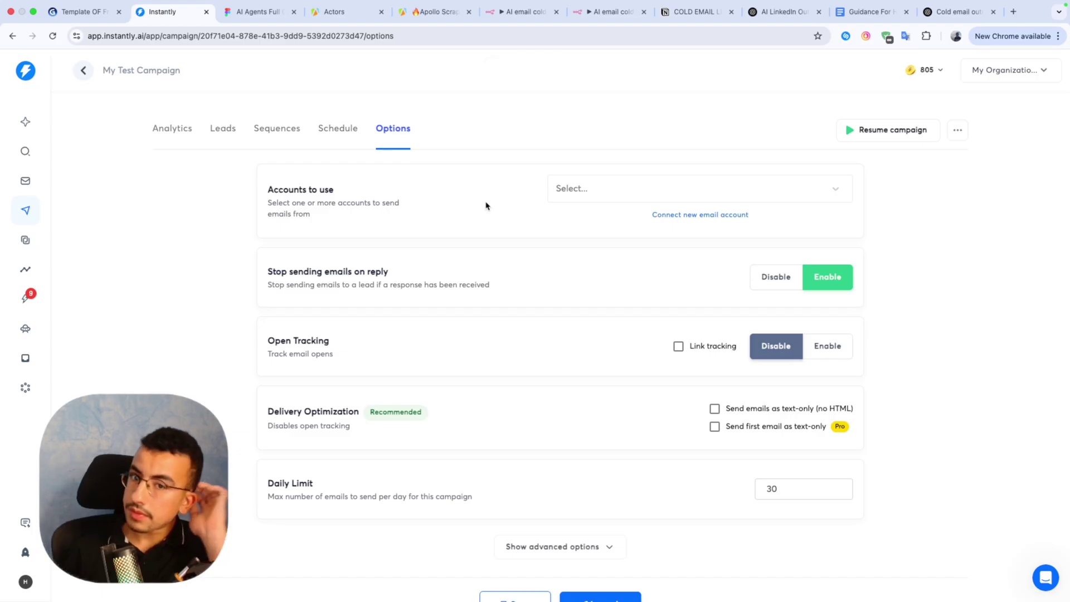
pyautogui.click(609, 192)
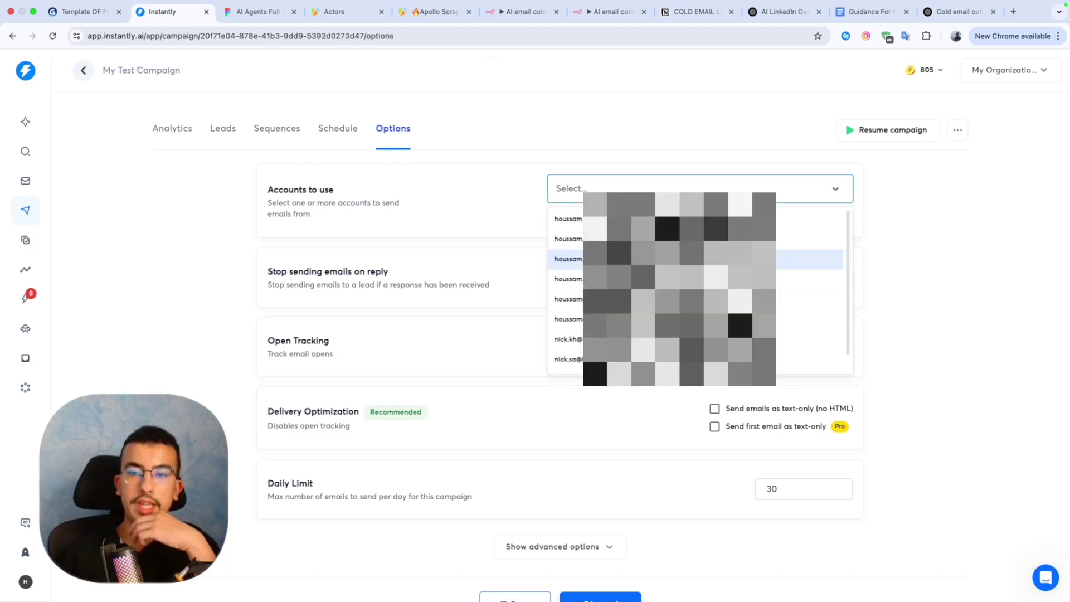
pyautogui.scroll(-2, 785, 241)
pyautogui.click(955, 260)
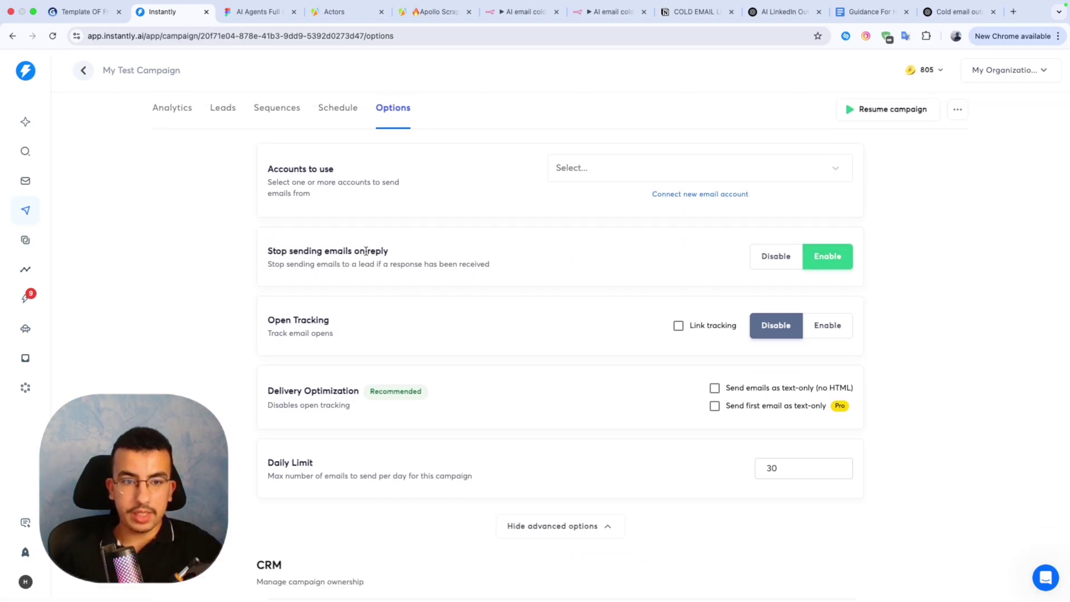
pyautogui.scroll(-1, 417, 262)
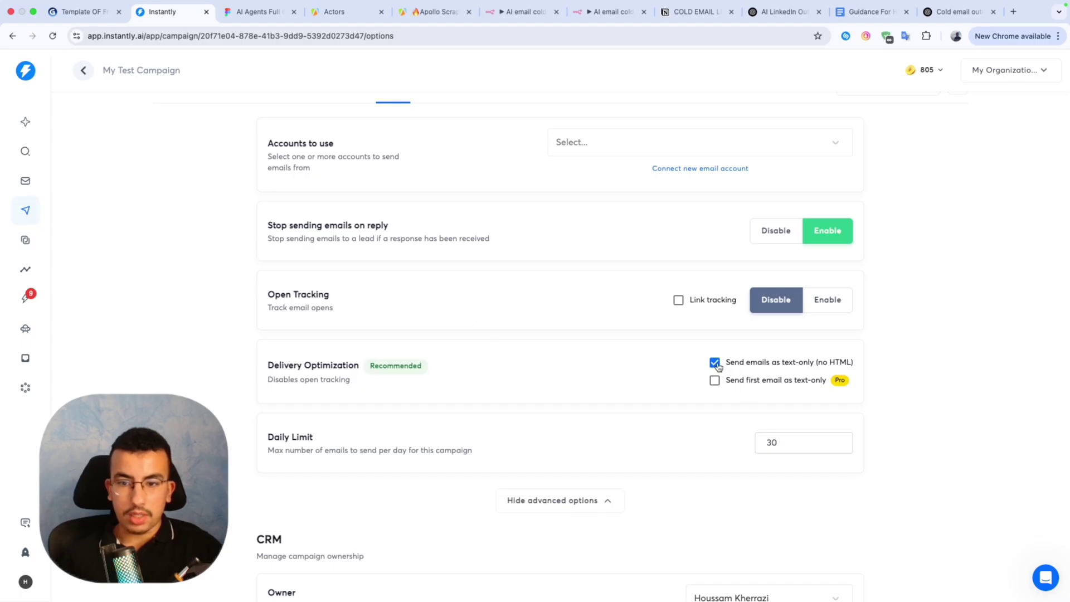
pyautogui.scroll(-1, 502, 385)
pyautogui.scroll(2, 416, 406)
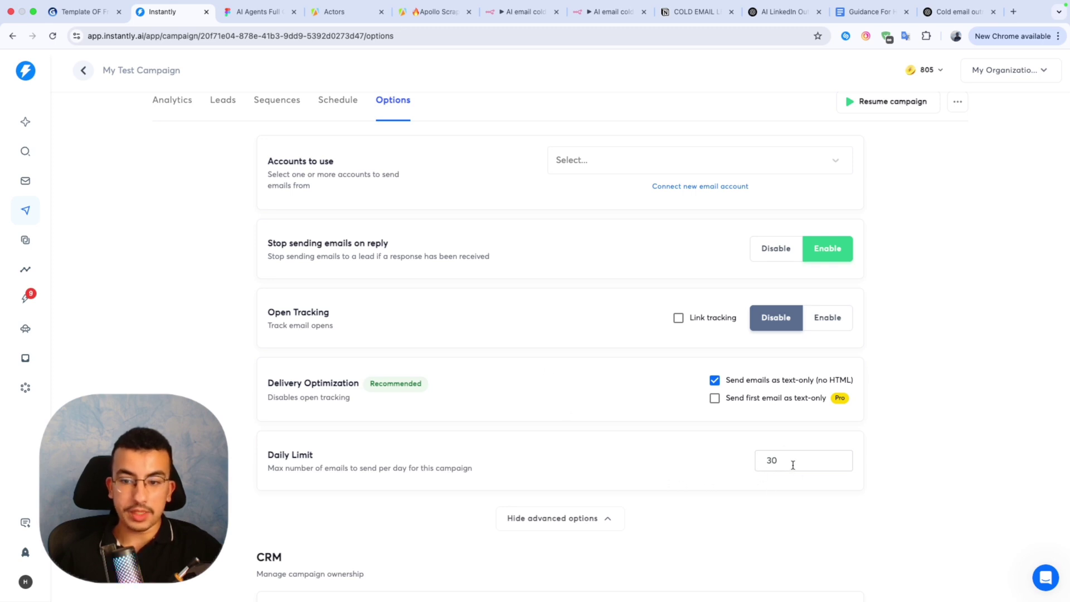
pyautogui.scroll(-1, 756, 466)
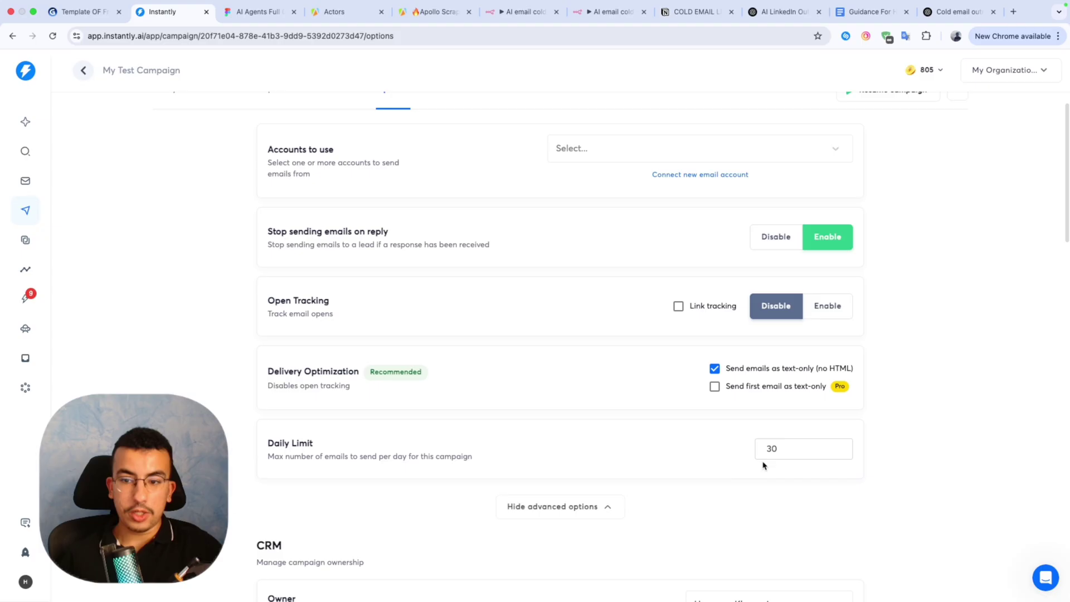
pyautogui.scroll(-10, 783, 451)
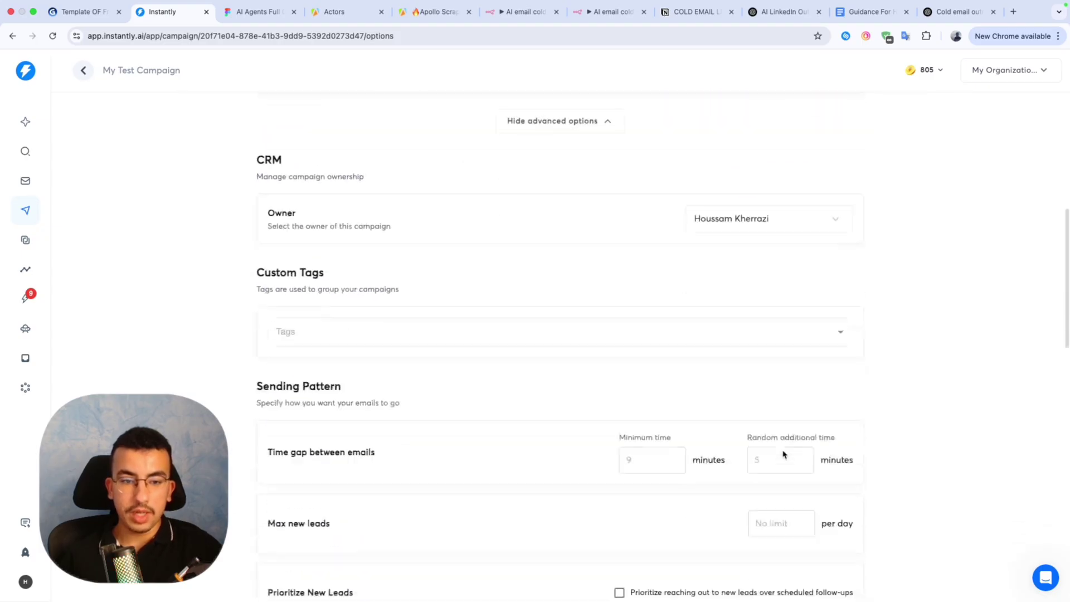
pyautogui.scroll(-13, 783, 455)
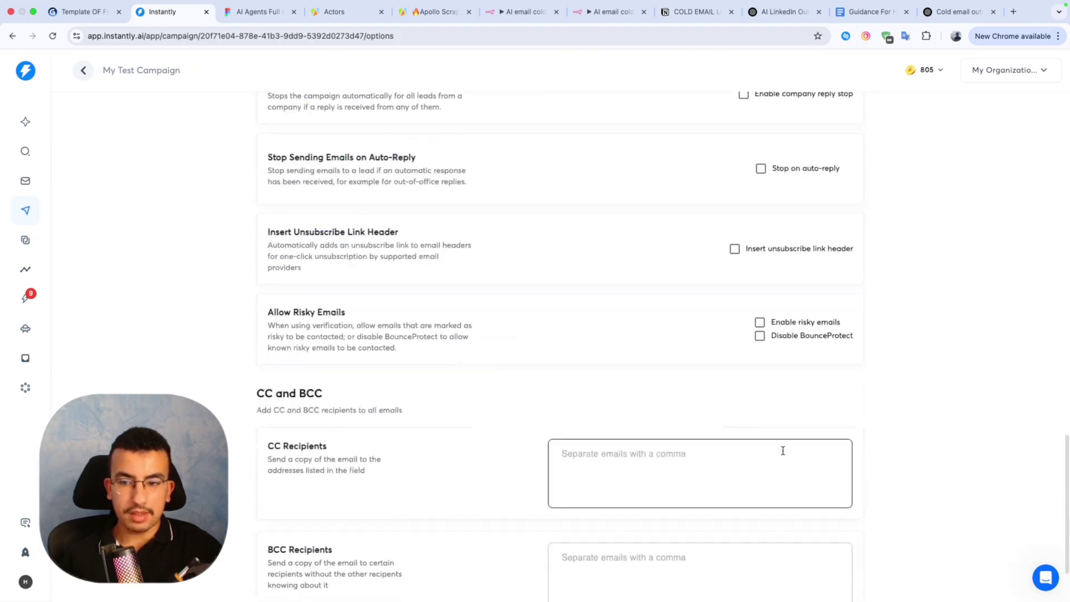
pyautogui.scroll(6, 782, 449)
pyautogui.scroll(-6, 782, 449)
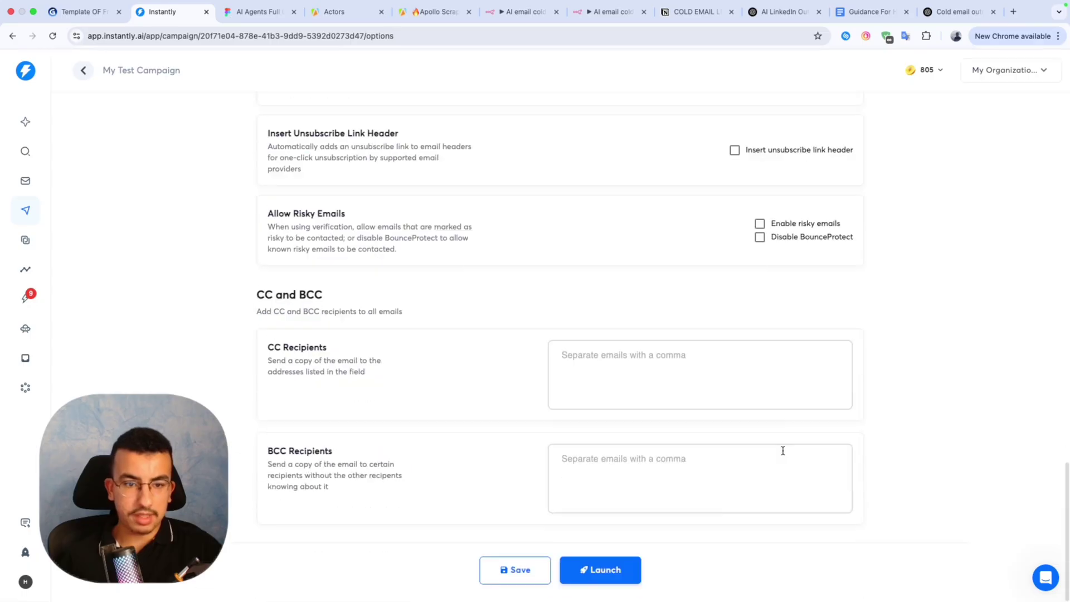
pyautogui.click(525, 572)
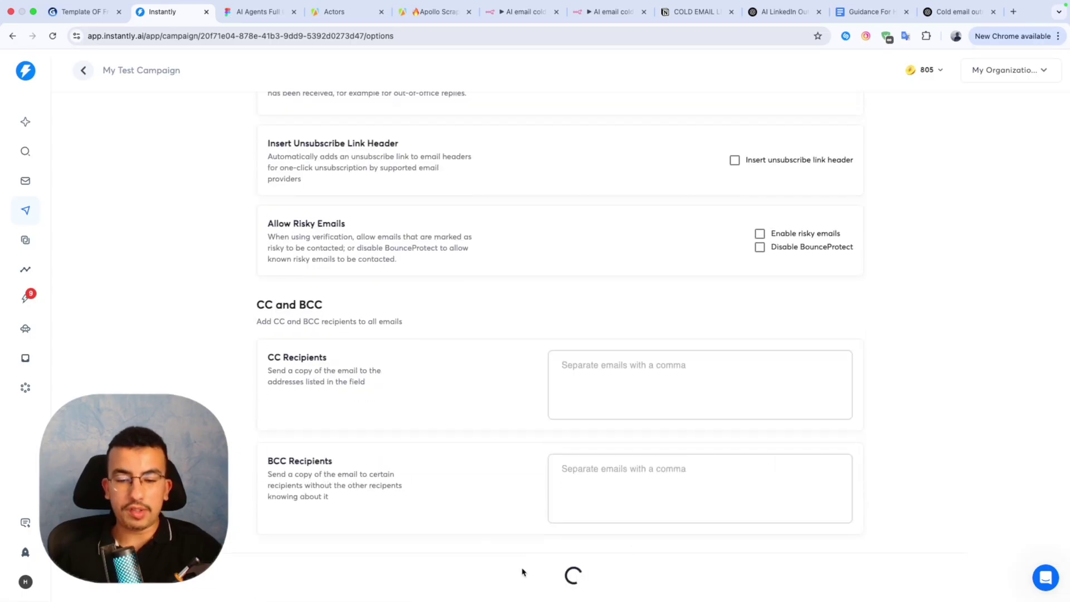
pyautogui.scroll(1, 630, 533)
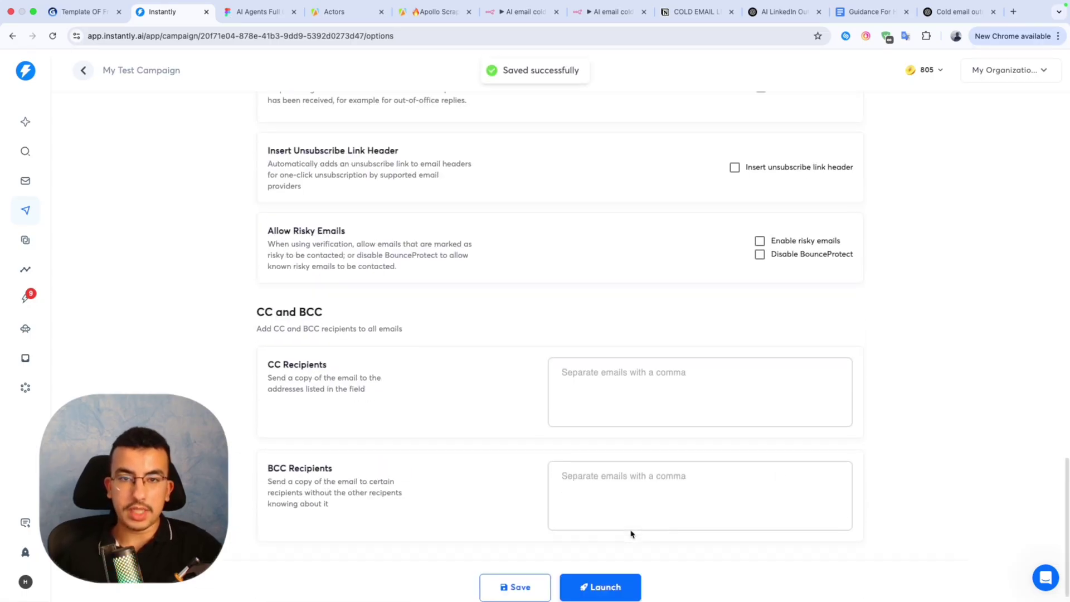
pyautogui.scroll(-1, 630, 530)
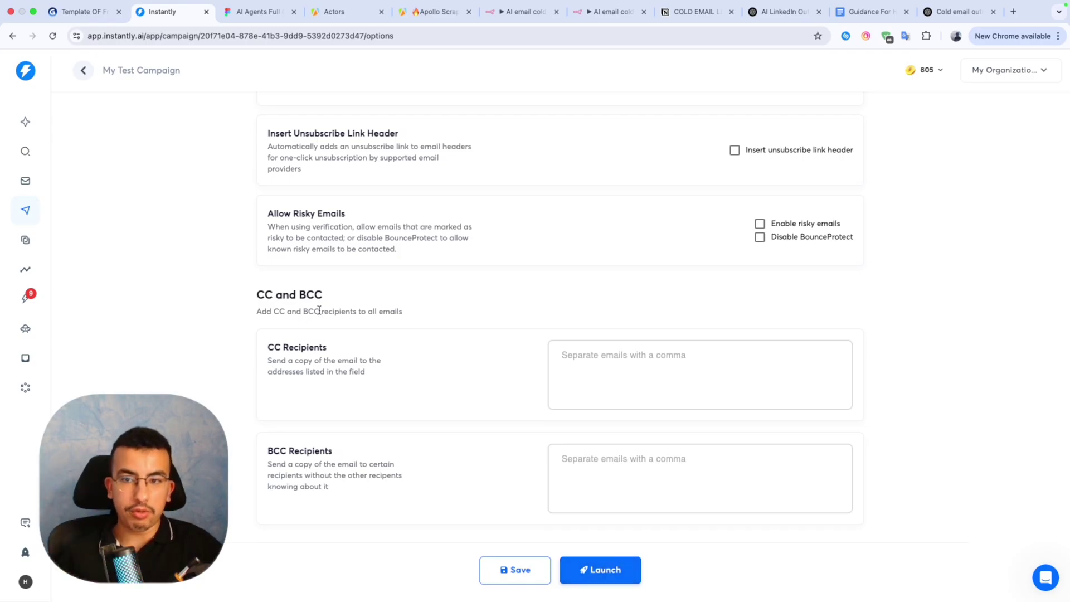
pyautogui.scroll(5, 319, 311)
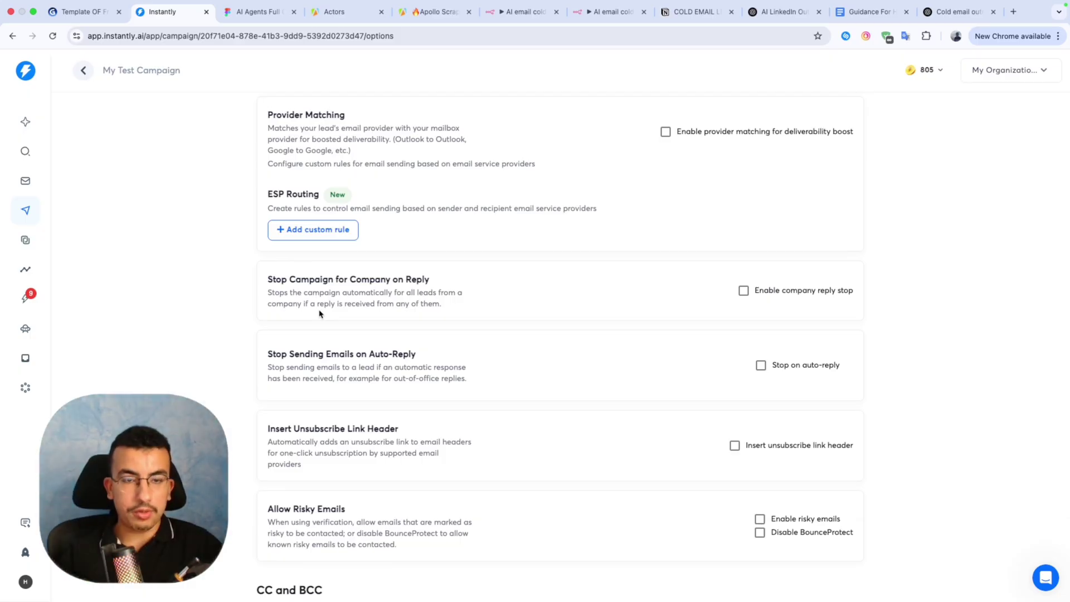
pyautogui.scroll(-5, 320, 313)
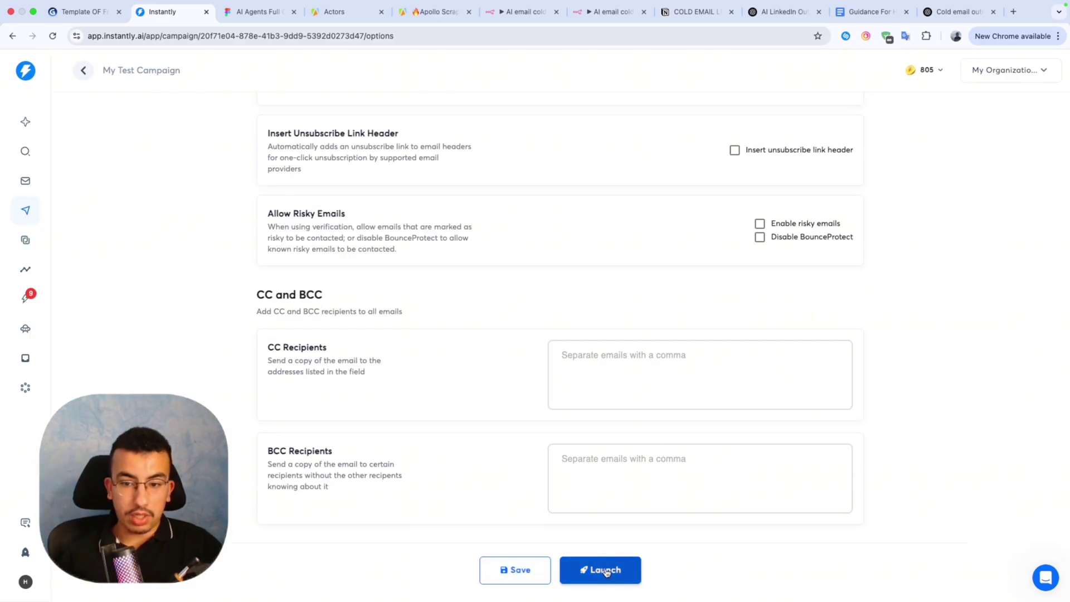
pyautogui.scroll(13, 591, 458)
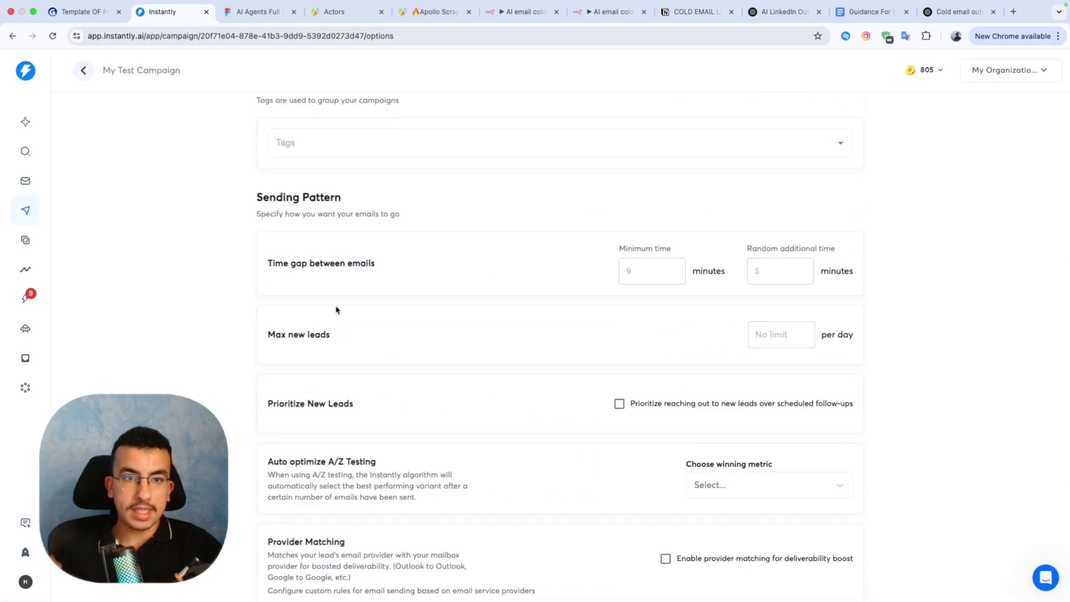
pyautogui.scroll(-9, 336, 310)
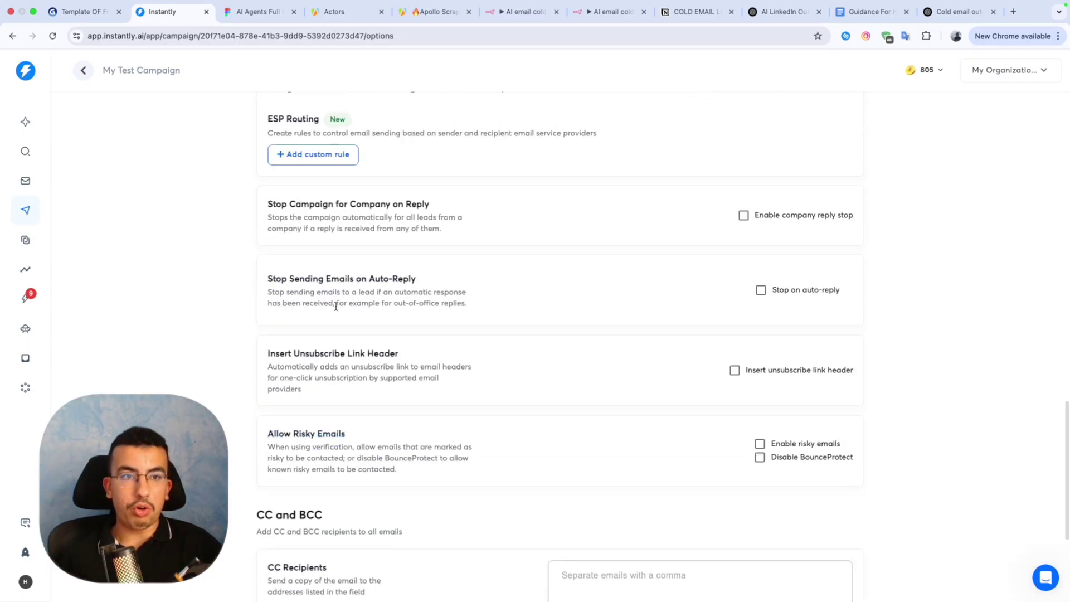
pyautogui.scroll(-4, 336, 307)
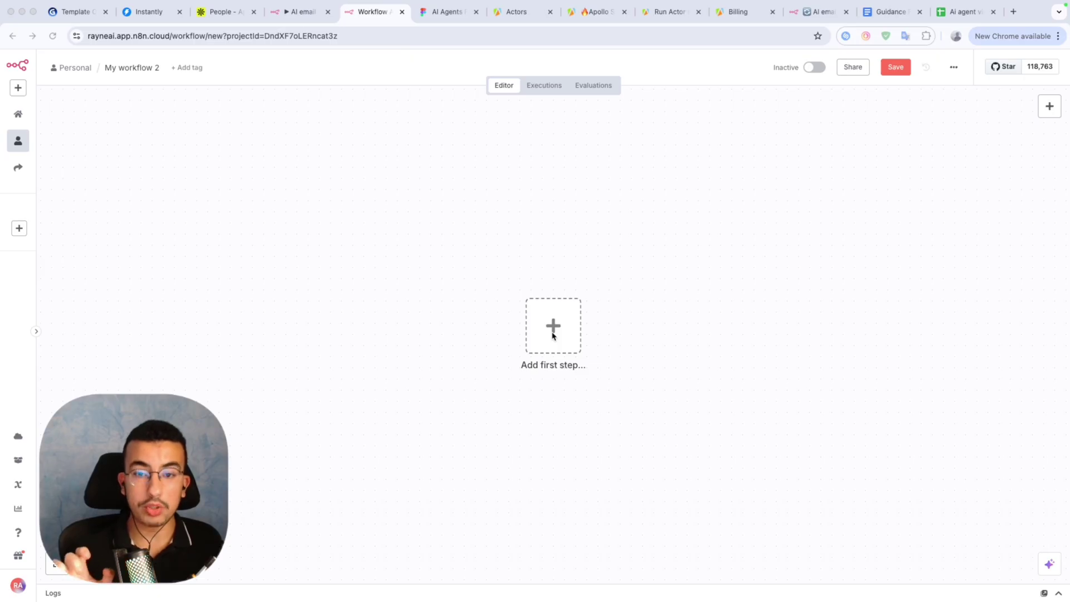
# Glance at the Apollo tab, then close the old AI cold outreach workflow tab.
pyautogui.click(222, 11)
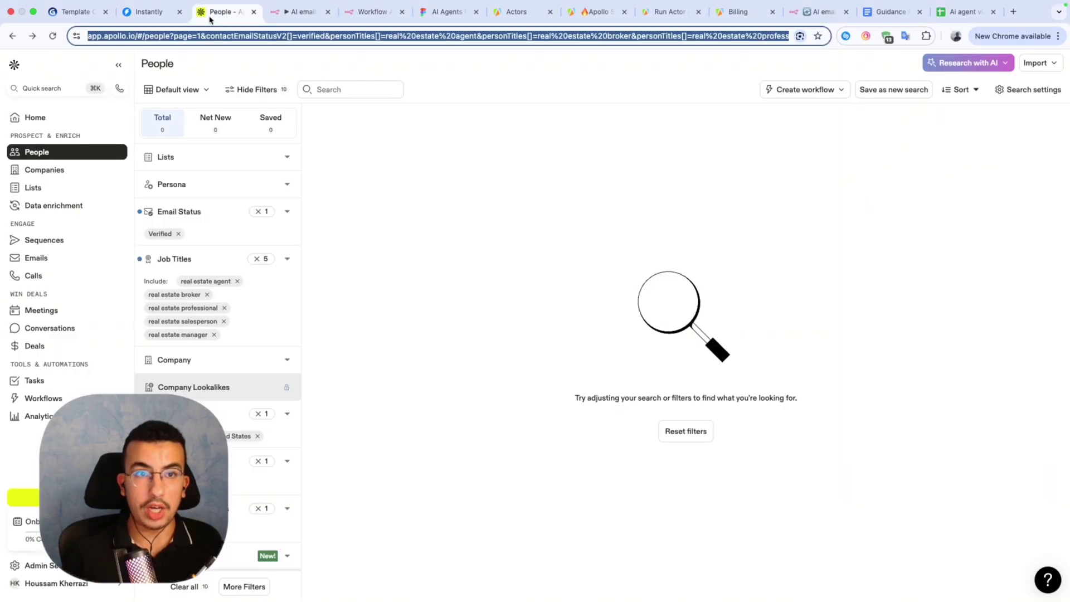
pyautogui.click(301, 12)
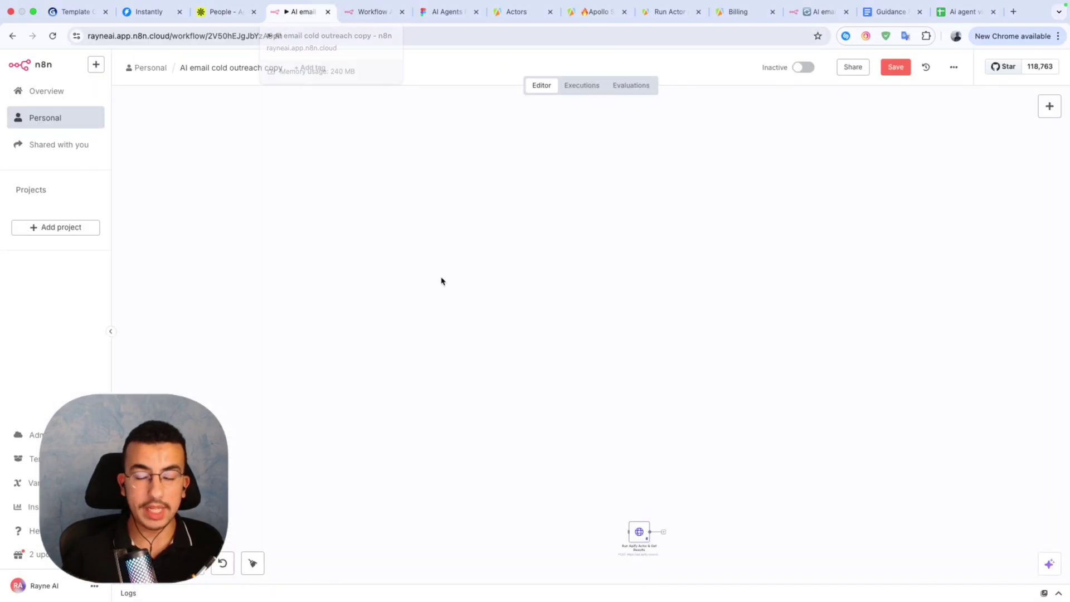
pyautogui.click(328, 12)
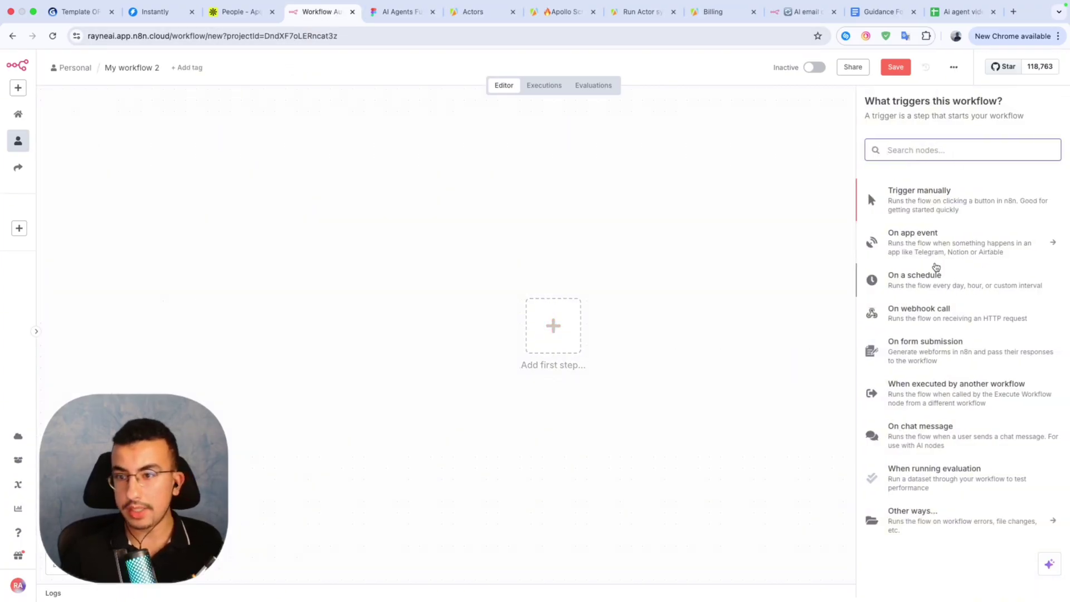
# Add an On form submission trigger titled 'Generate list of leads' with description 'Enter an apollo UR…'.
pyautogui.click(953, 355)
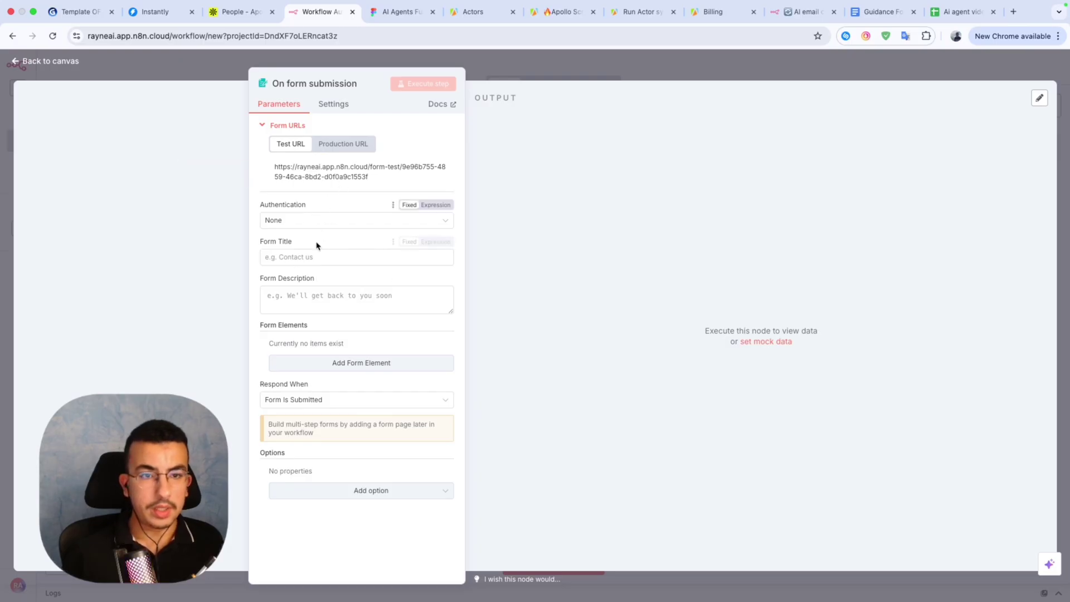
pyautogui.click(308, 257)
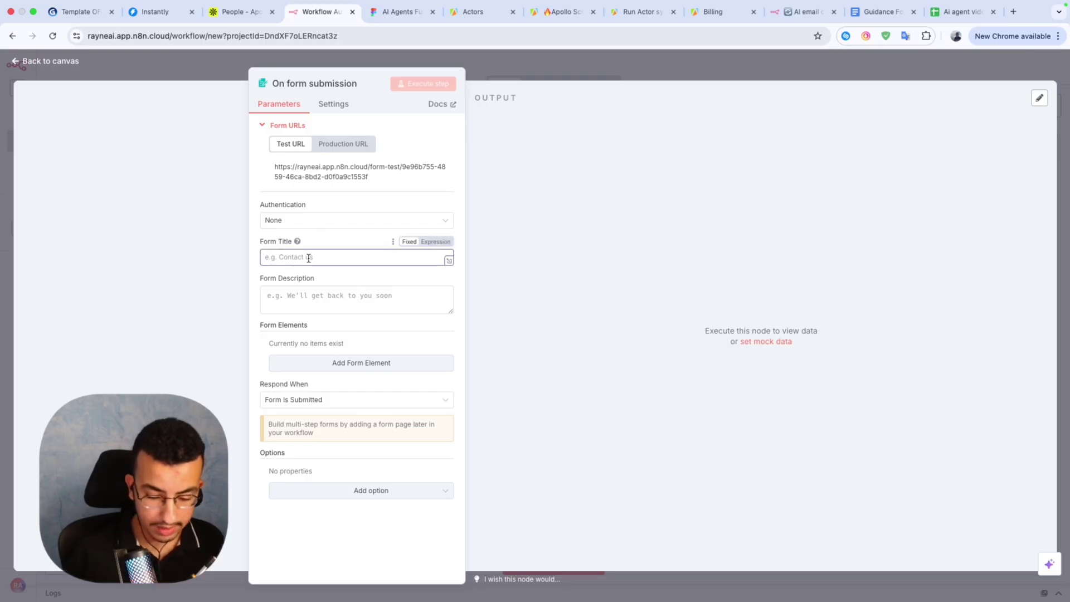
pyautogui.write('Generate list of leads')
pyautogui.press('Tab')
pyautogui.write('E')
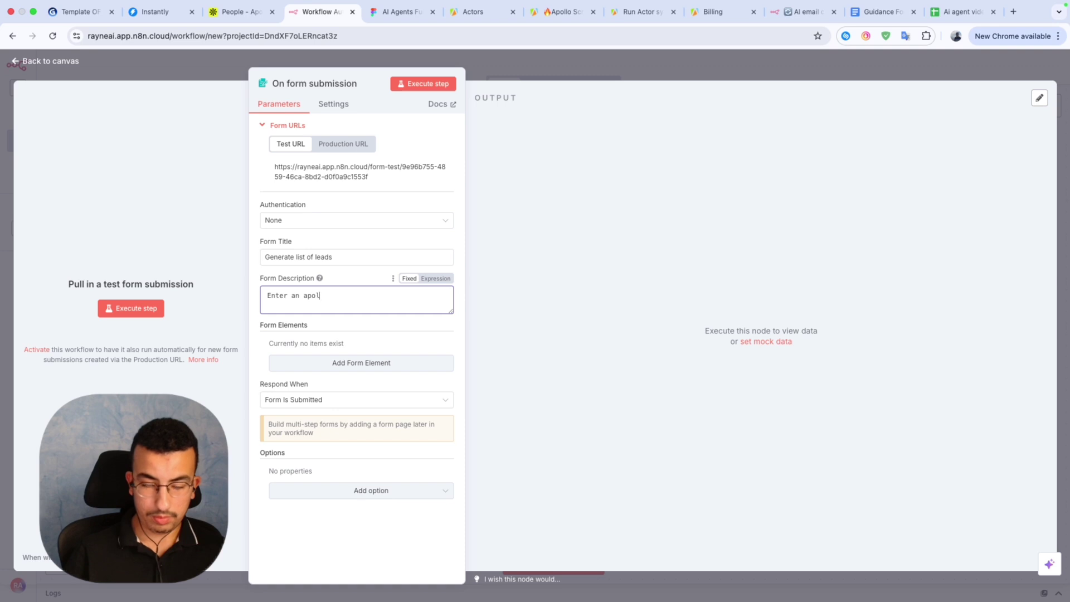
pyautogui.write('nter an apollo URL to generate leads')
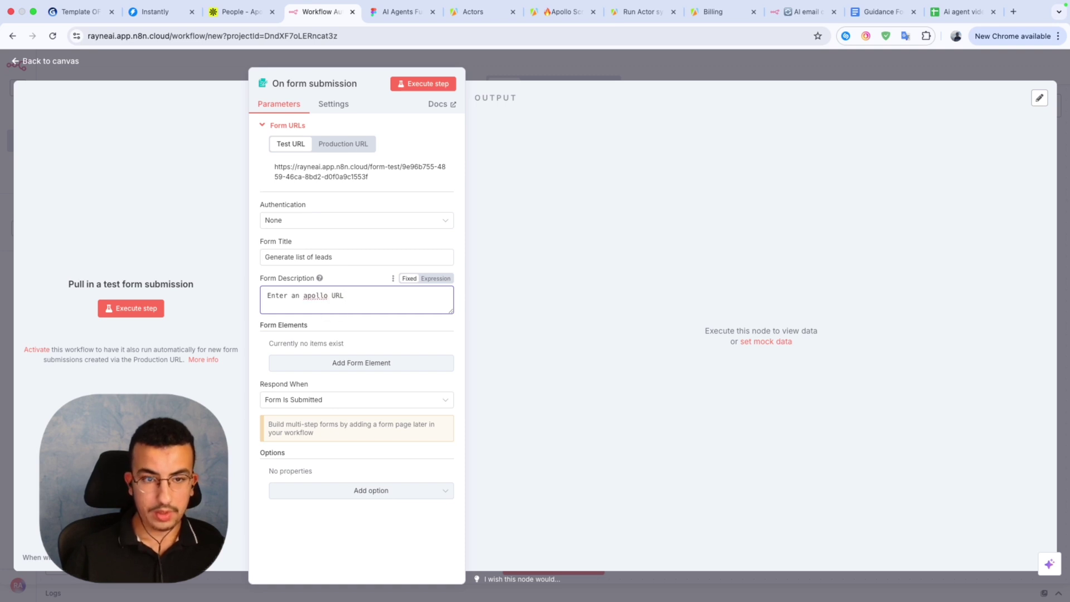
# Add a form field named 'Apollo URL', then switch to the Apollo people search.
pyautogui.click(327, 365)
pyautogui.click(351, 358)
pyautogui.write('Apollo')
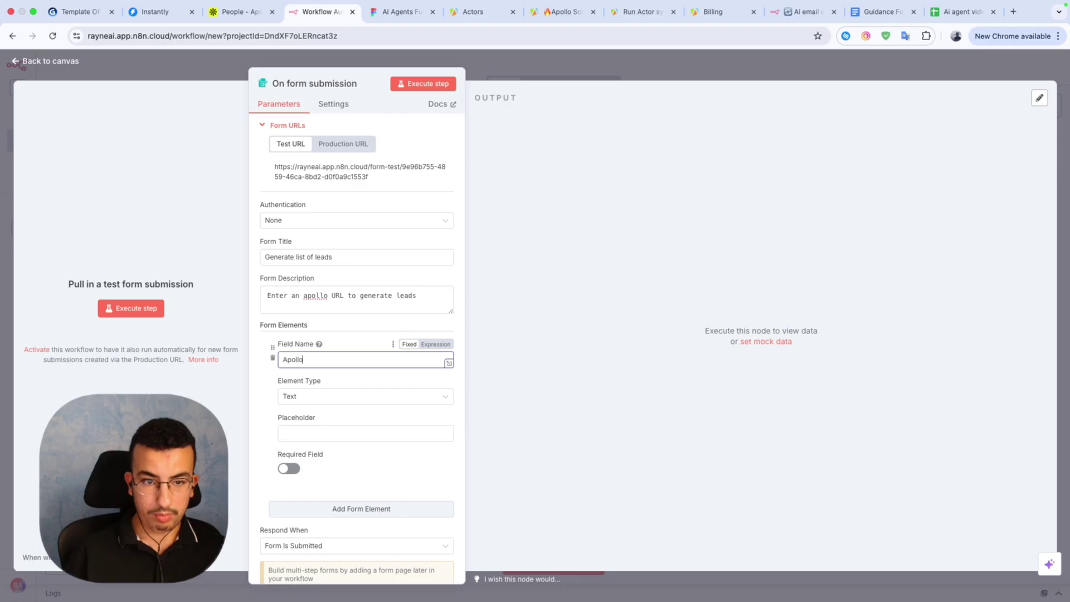
pyautogui.write(' URL')
pyautogui.click(366, 432)
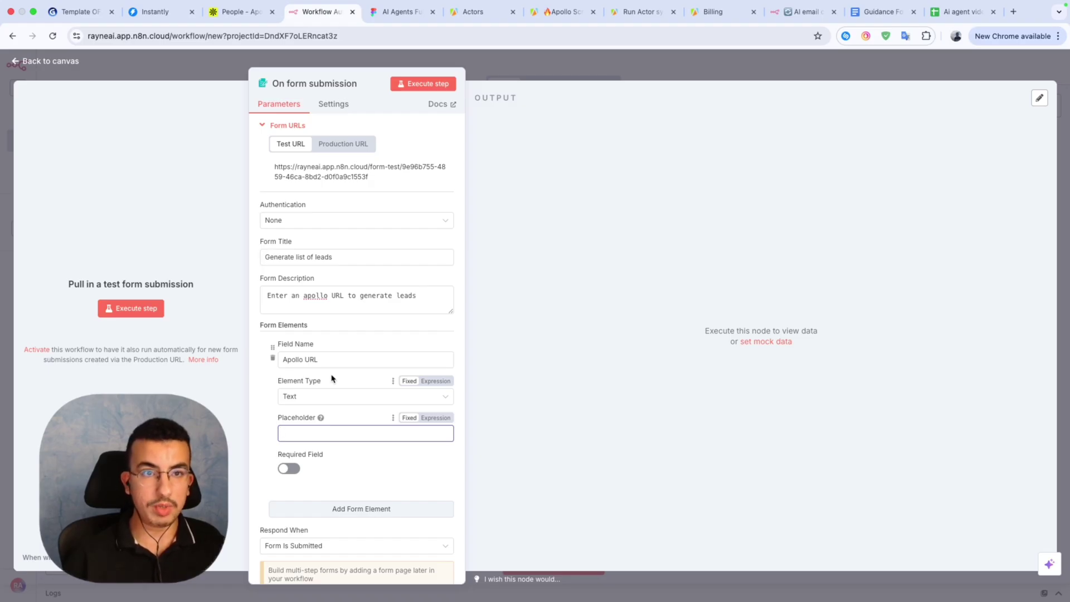
pyautogui.click(237, 11)
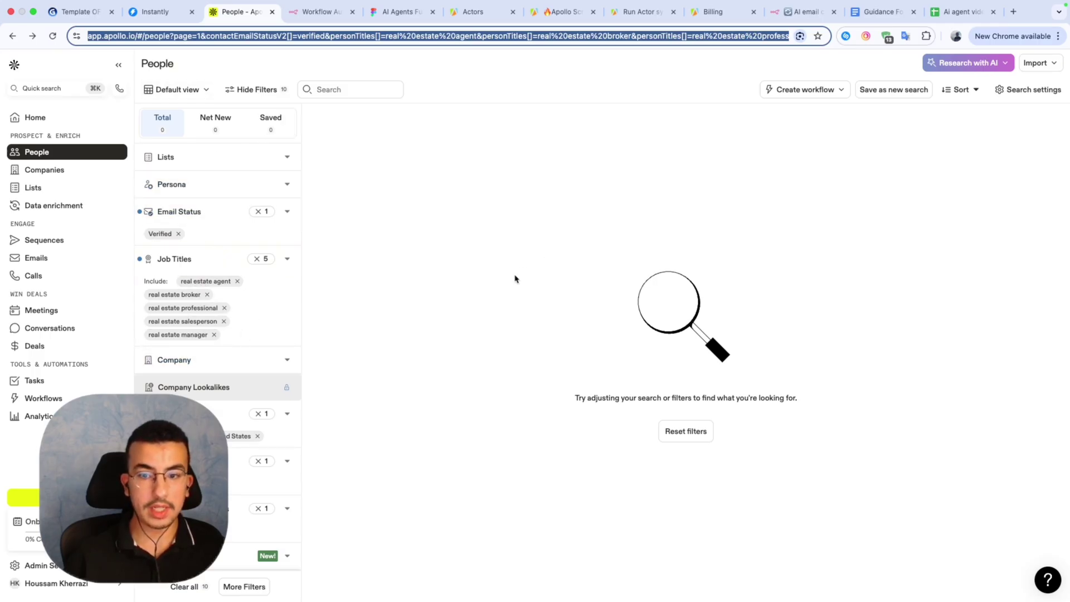
# Clear the extra filter's value and check which email statuses are included.
pyautogui.scroll(-5, 269, 384)
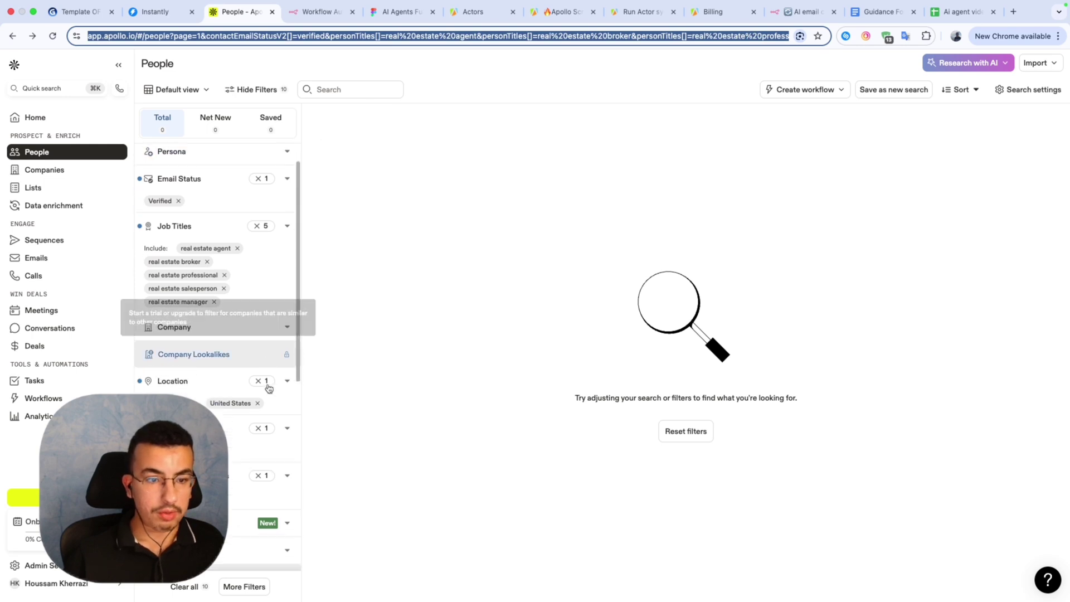
pyautogui.scroll(-8, 270, 419)
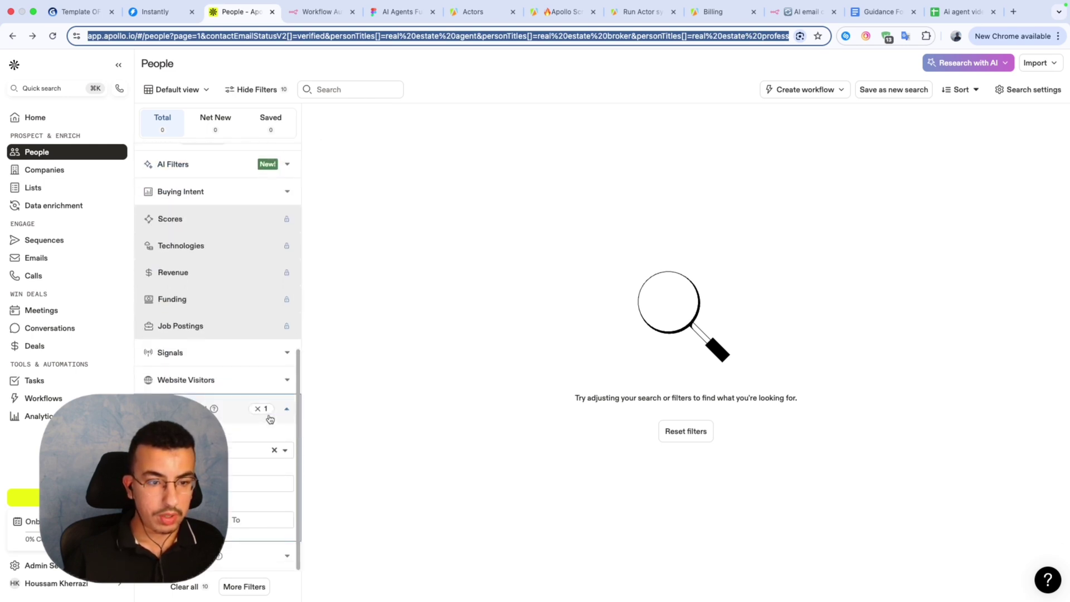
pyautogui.click(275, 452)
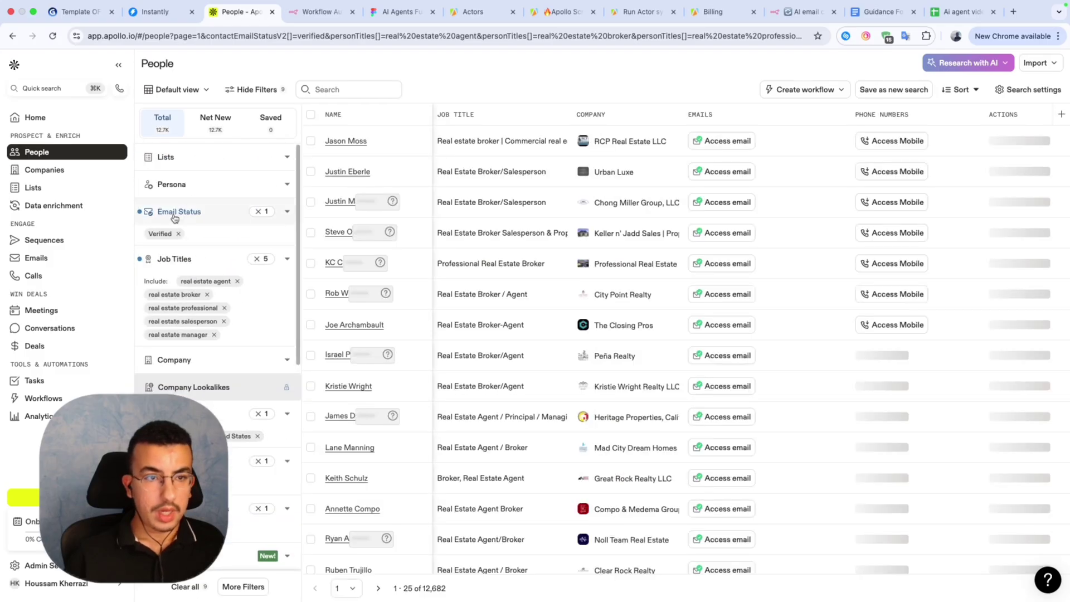
pyautogui.click(220, 213)
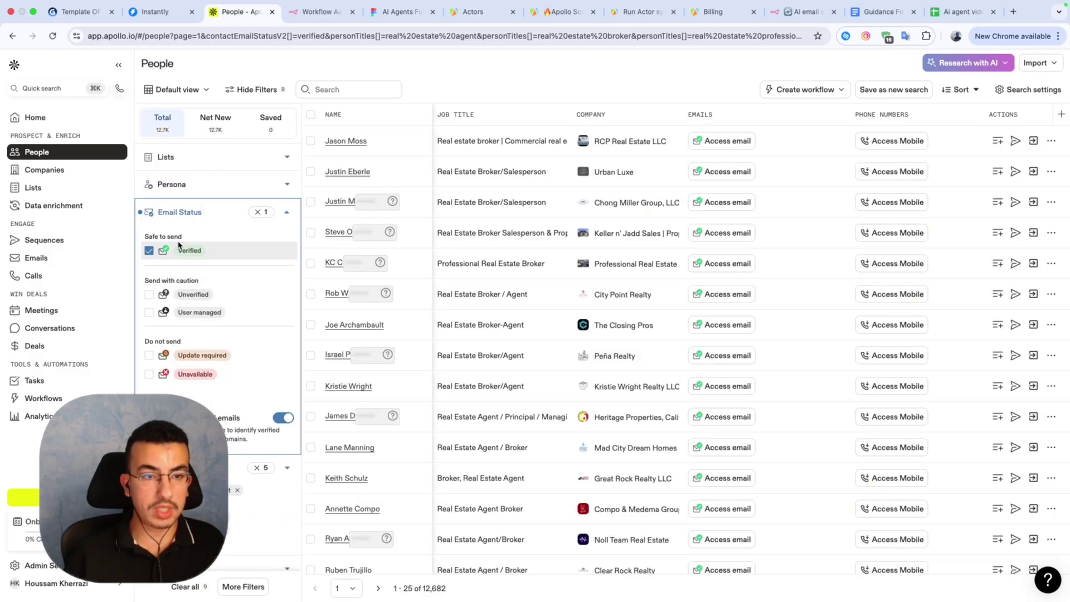
pyautogui.click(217, 217)
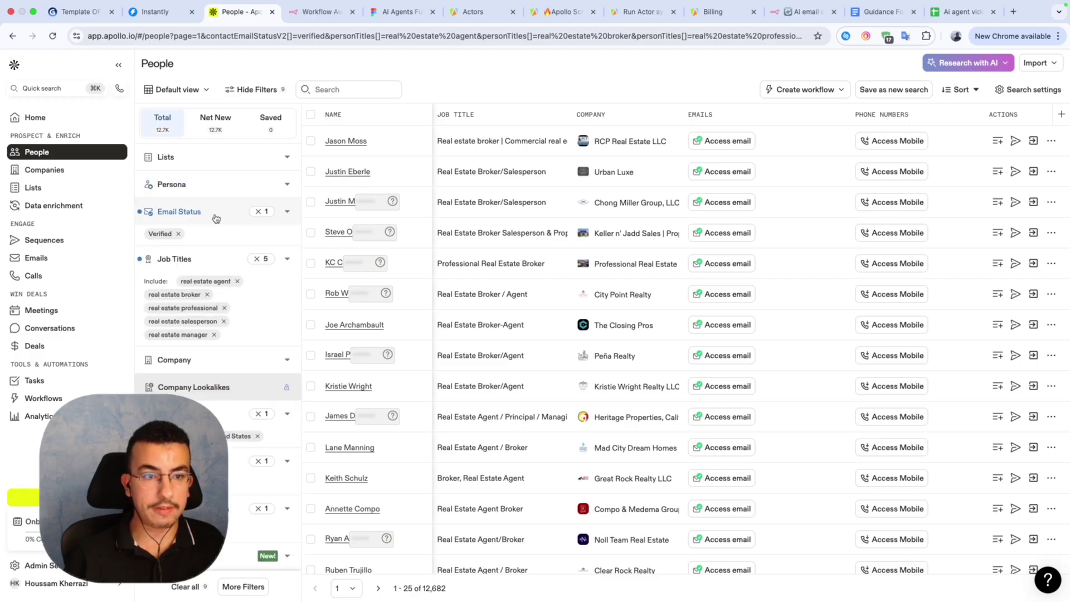
# Review the remaining filters of the 12,682-person search and select its page URL.
pyautogui.scroll(-1, 195, 273)
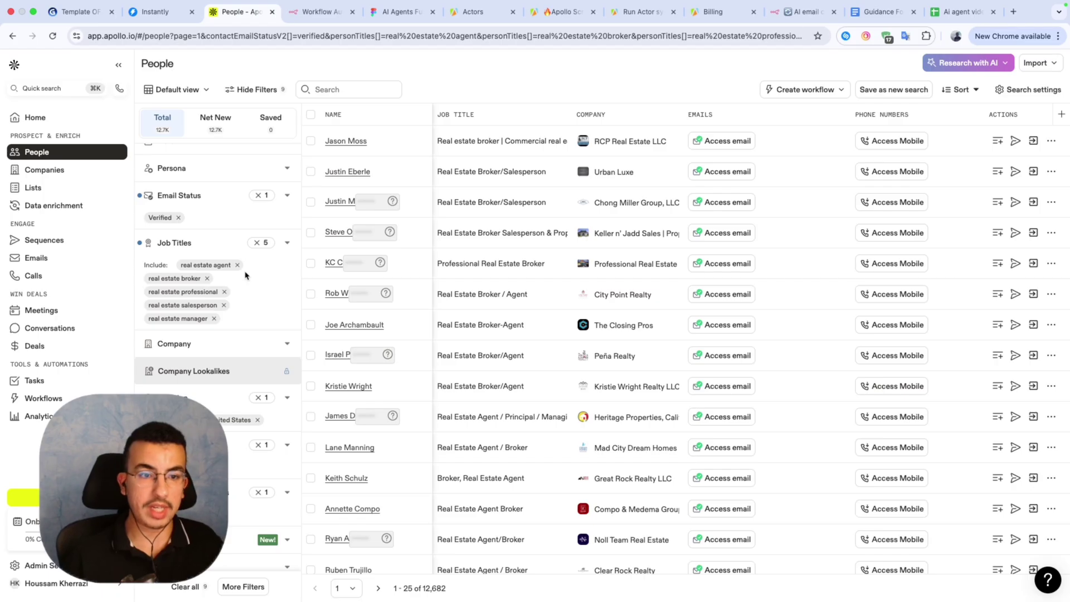
pyautogui.scroll(-1, 245, 276)
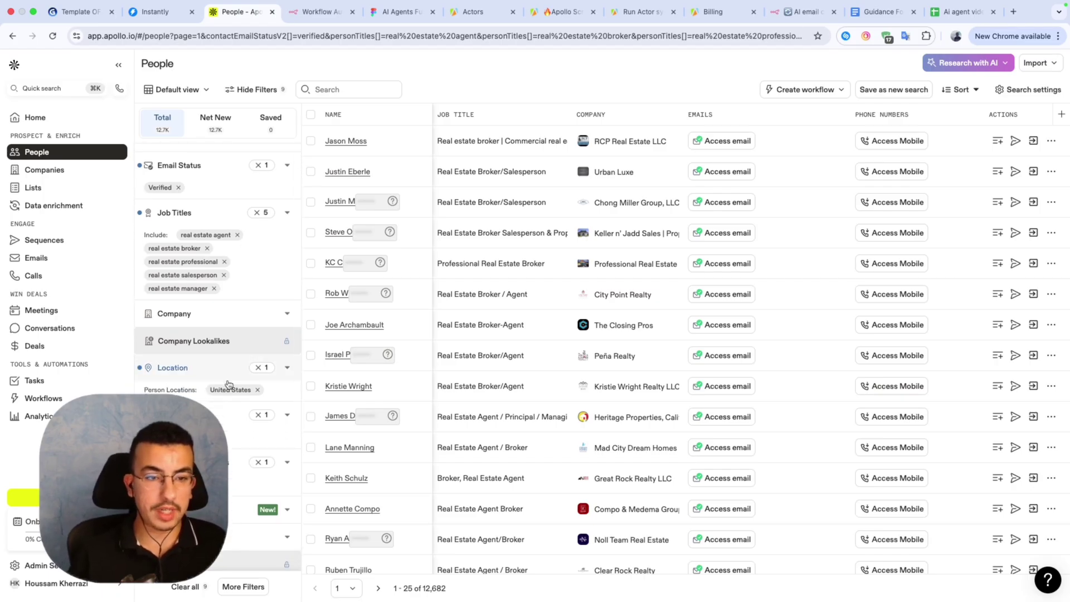
pyautogui.scroll(-1, 229, 397)
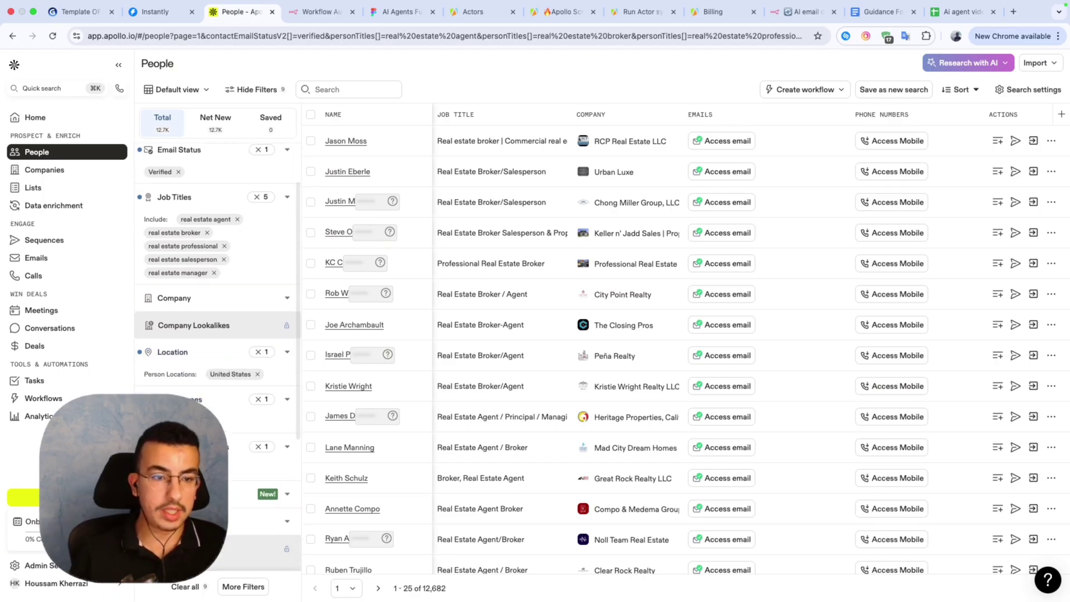
pyautogui.scroll(-2, 229, 396)
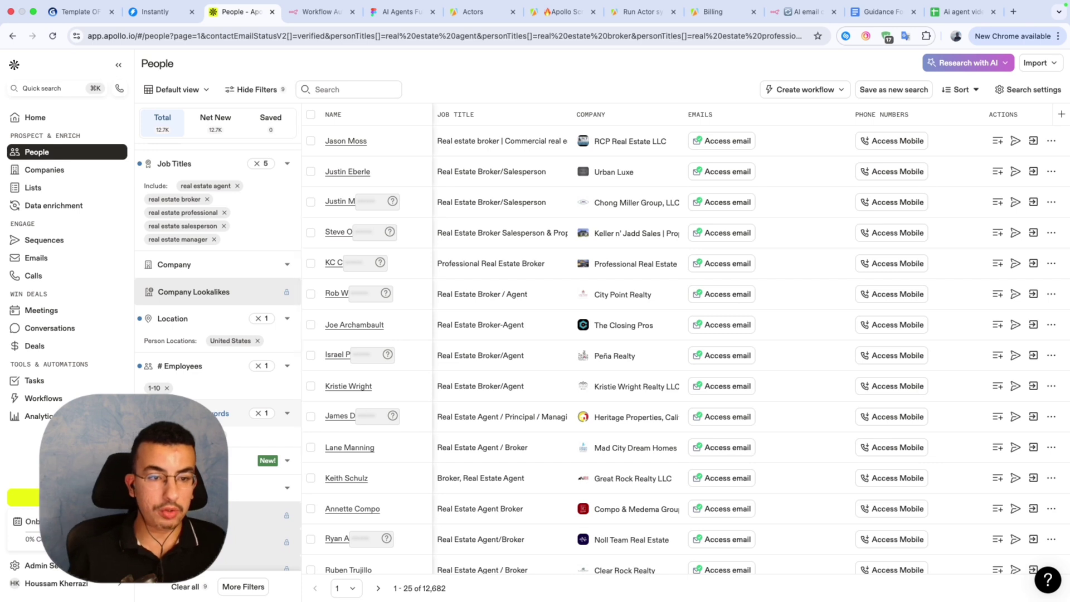
pyautogui.scroll(-1, 229, 396)
pyautogui.scroll(4, 229, 396)
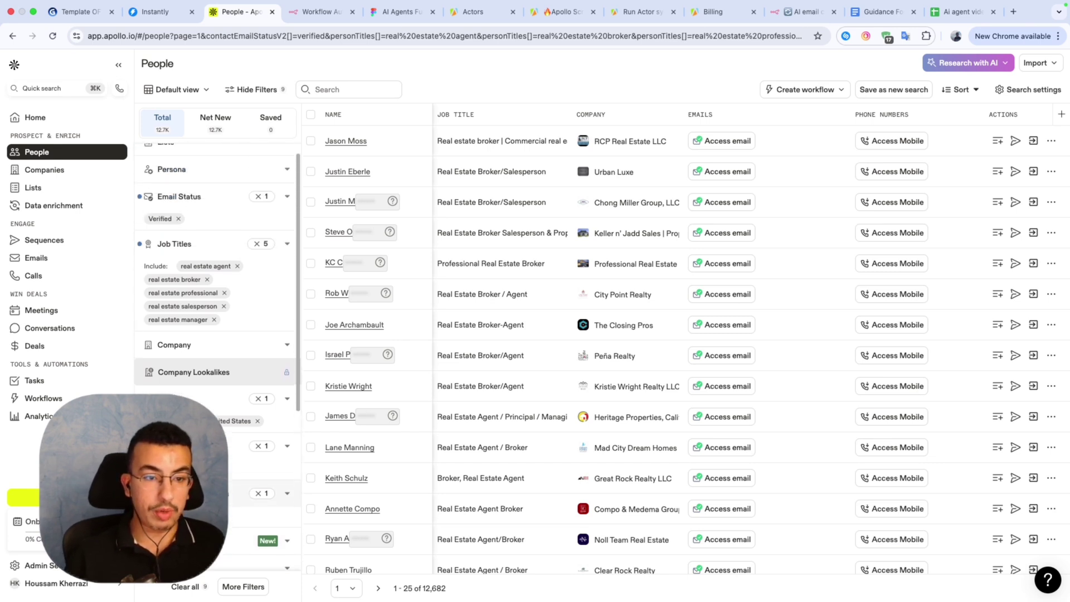
pyautogui.scroll(-1, 229, 396)
pyautogui.scroll(3, 210, 175)
pyautogui.scroll(-10, 217, 287)
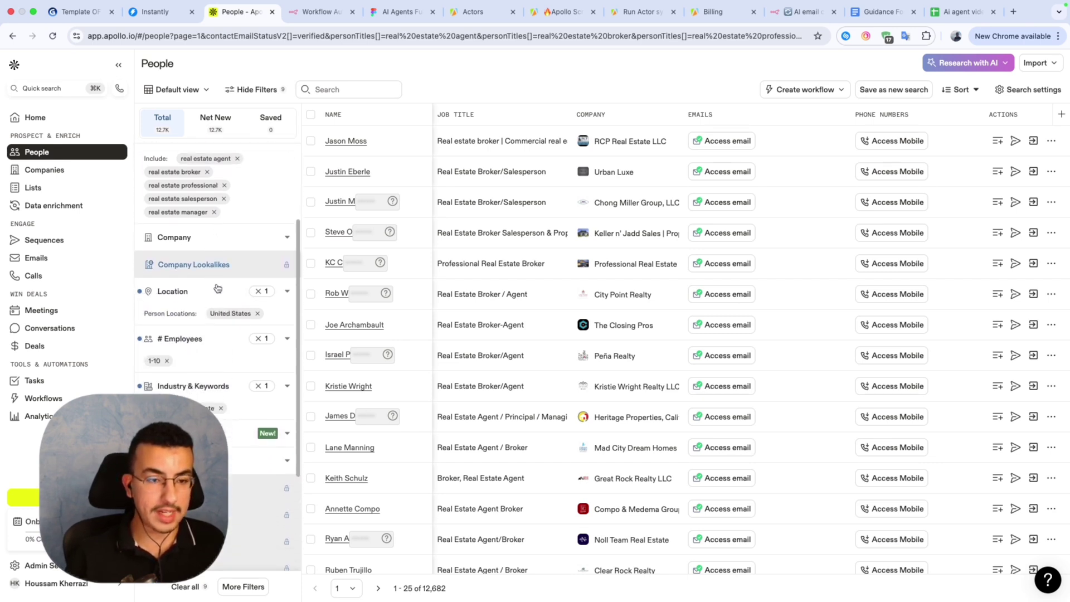
pyautogui.scroll(-3, 220, 286)
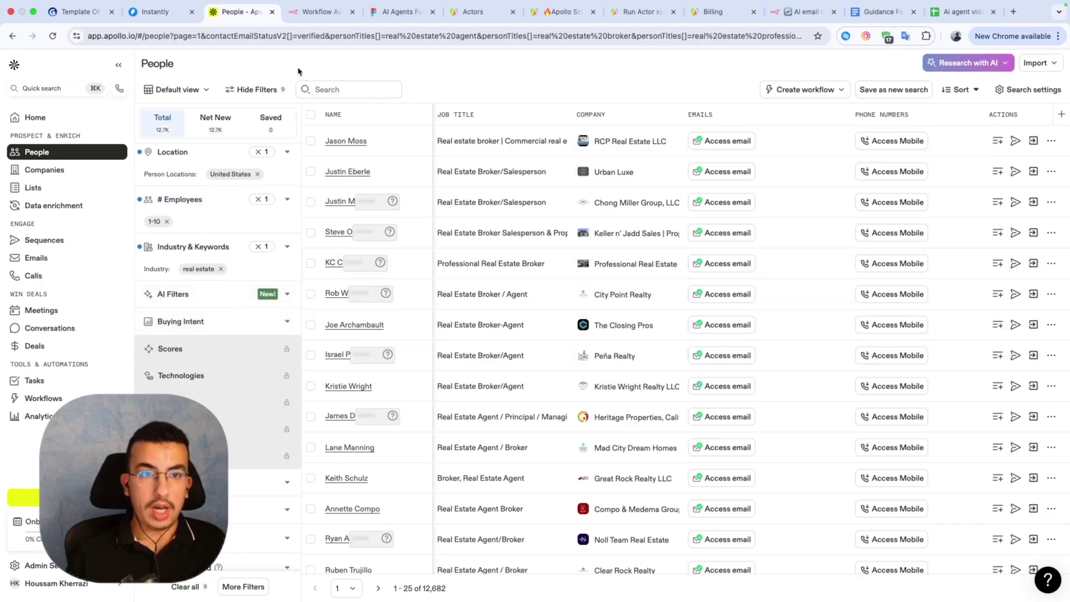
pyautogui.click(247, 36)
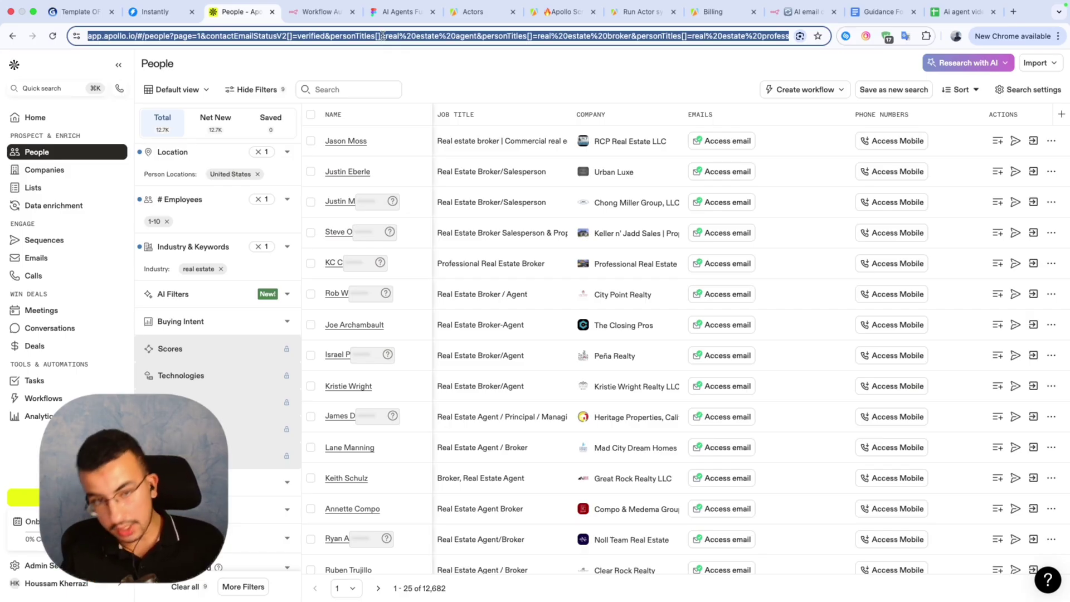
# Back in n8n, run the form trigger to open its test form.
pyautogui.click(314, 12)
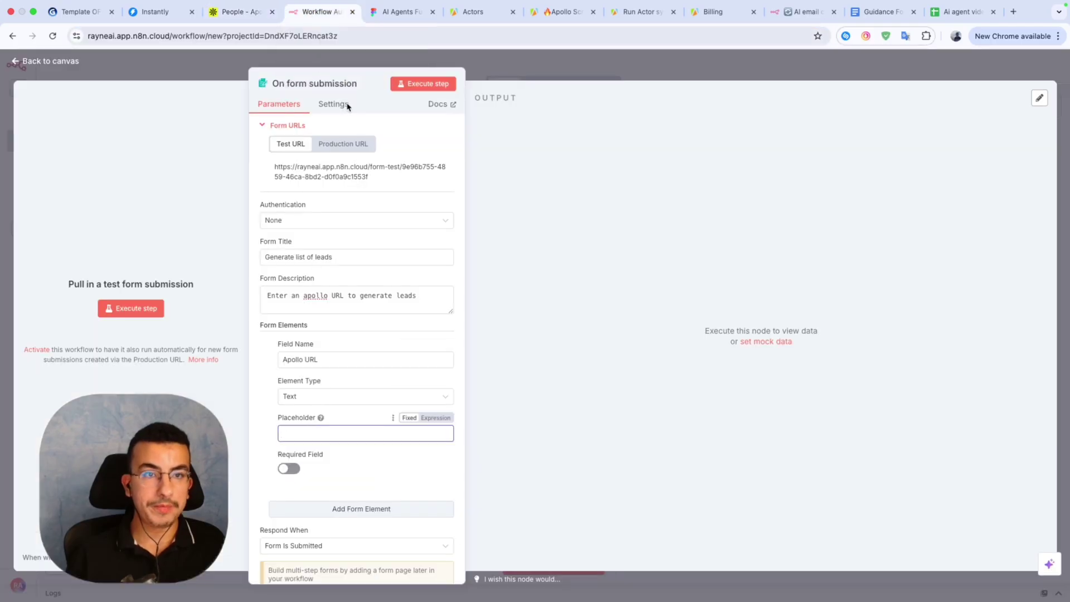
pyautogui.click(407, 428)
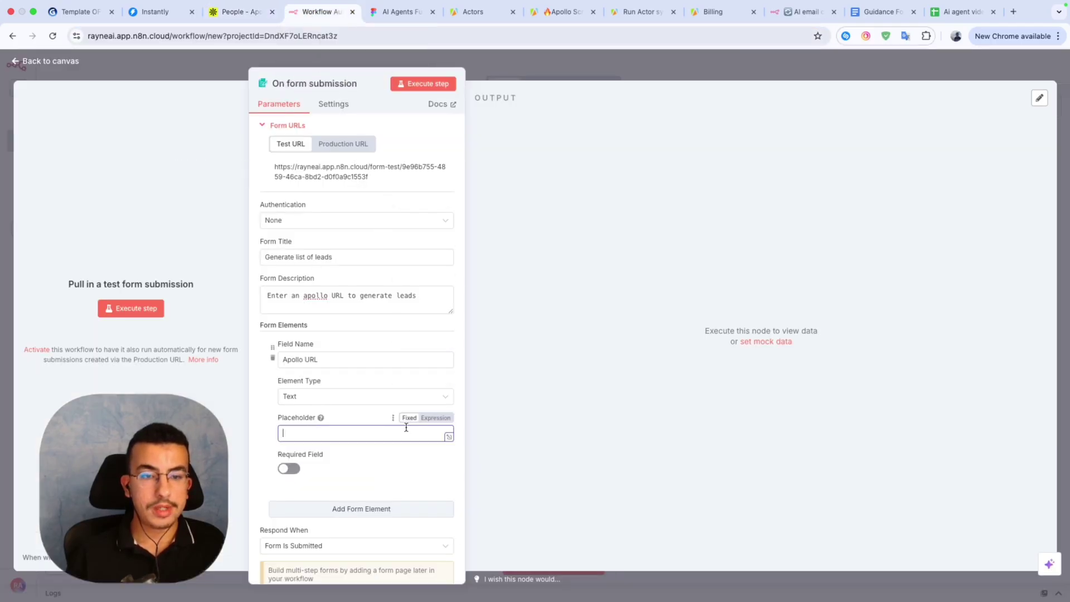
pyautogui.click(412, 84)
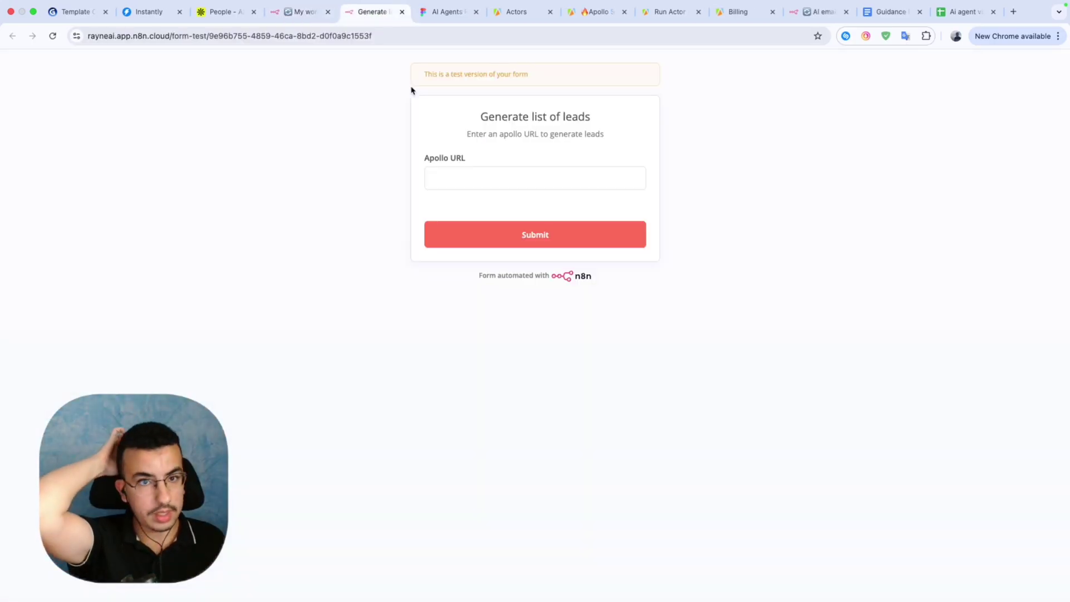
# Paste the Apollo search URL into the form, submit it, and return to the workflow.
pyautogui.click(471, 173)
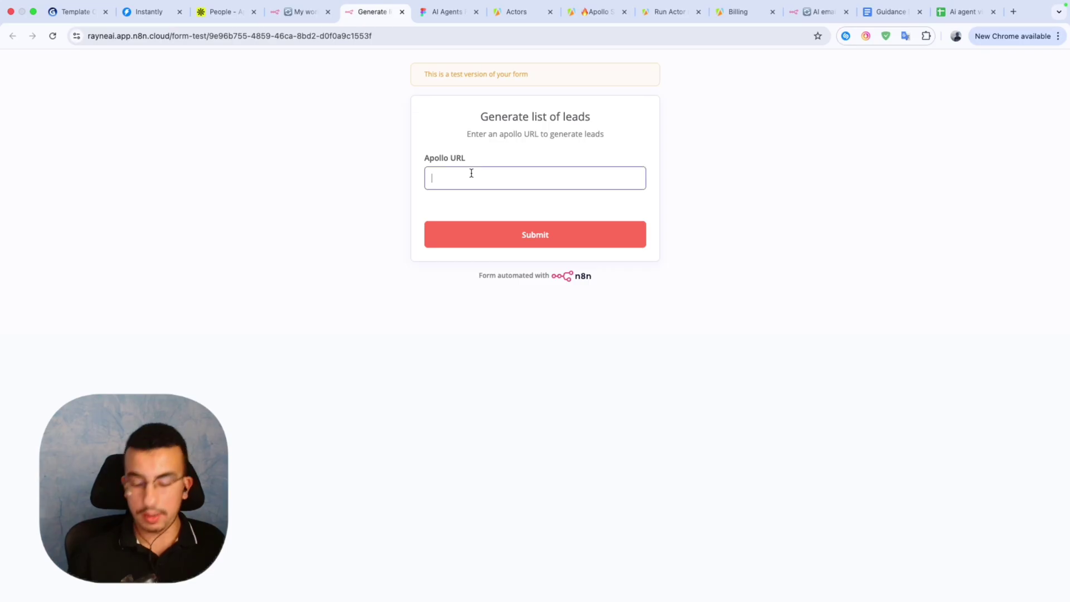
pyautogui.press('super+v')
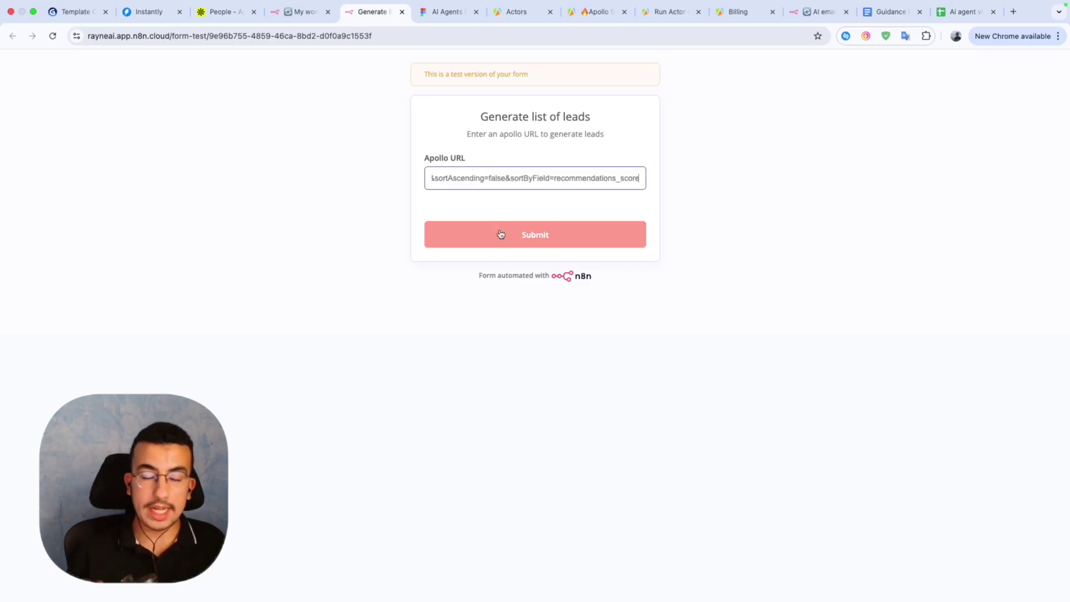
pyautogui.click(501, 234)
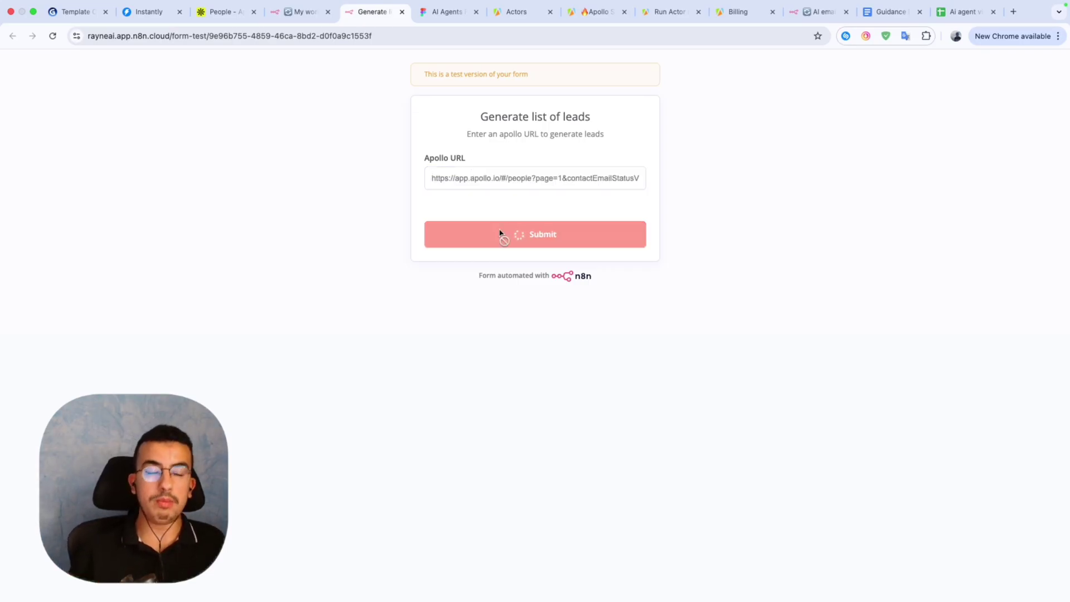
pyautogui.click(331, 15)
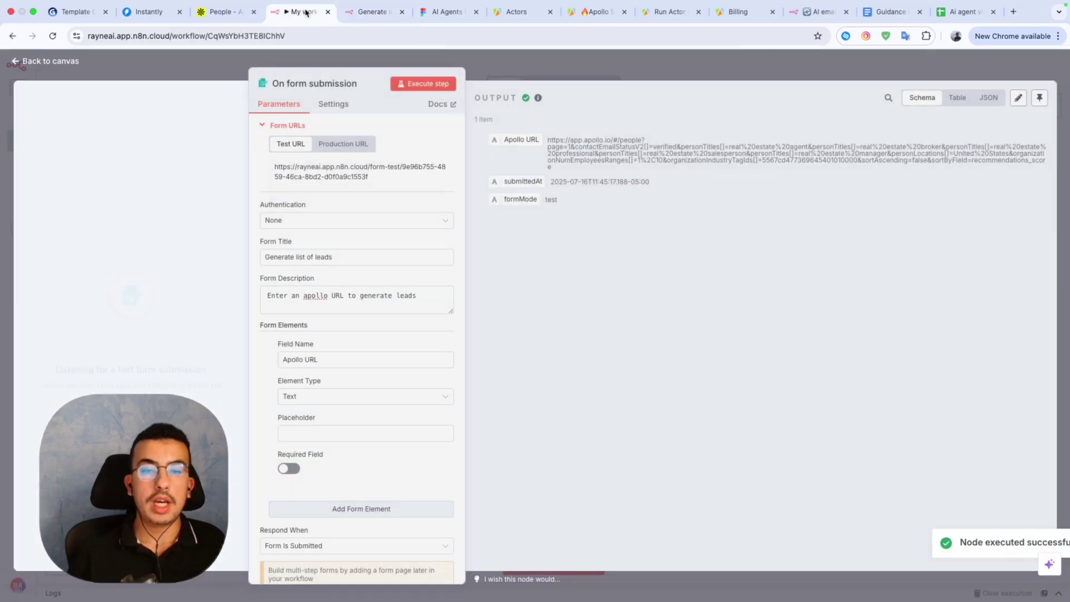
# Add an HTTP Request node right after the On form submission trigger.
pyautogui.click(575, 78)
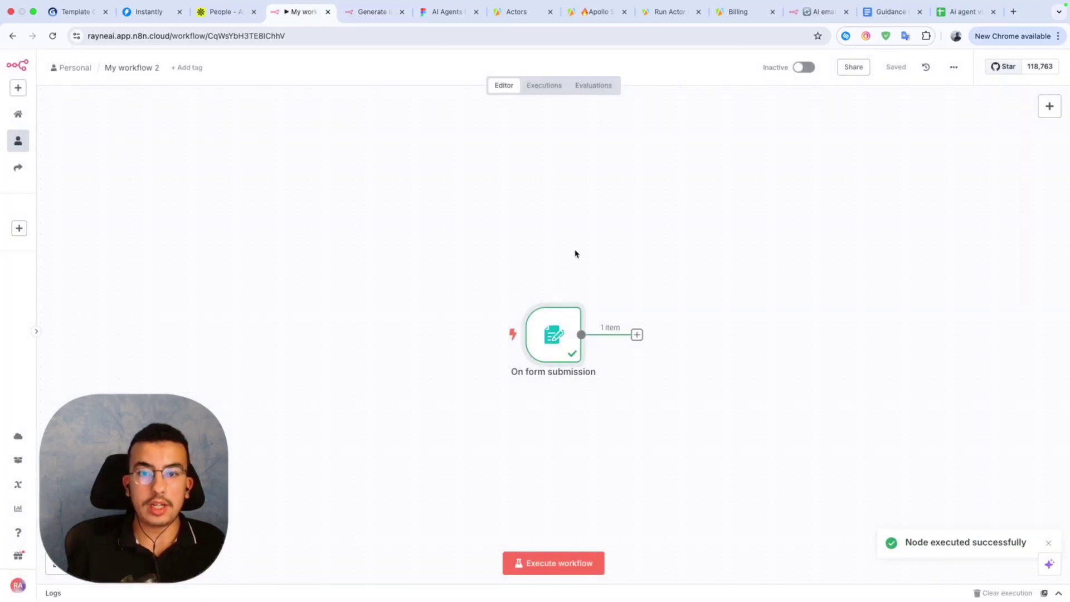
pyautogui.click(636, 336)
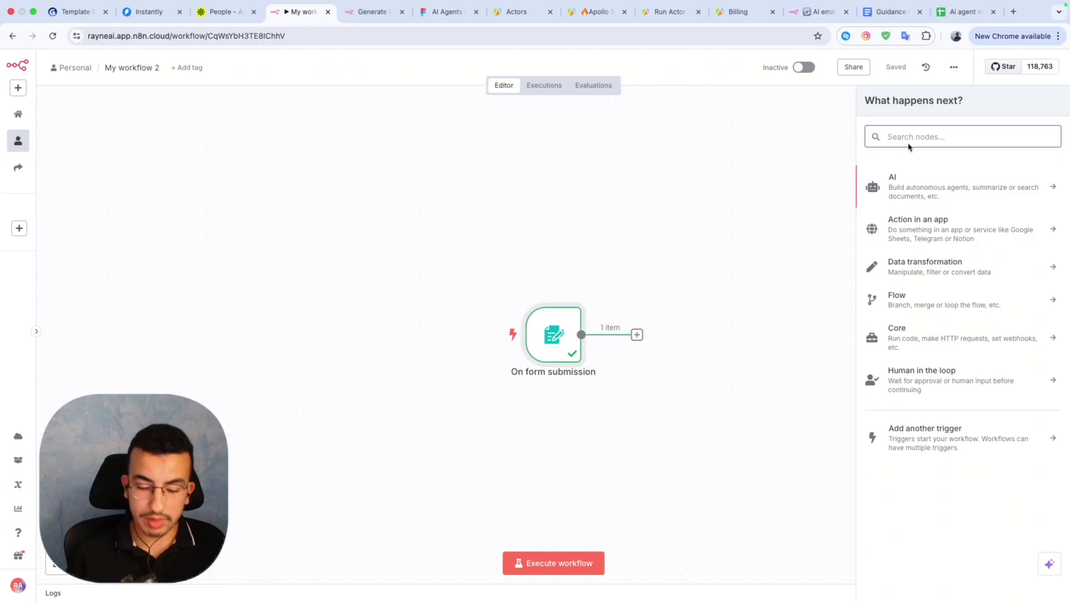
pyautogui.write('htt')
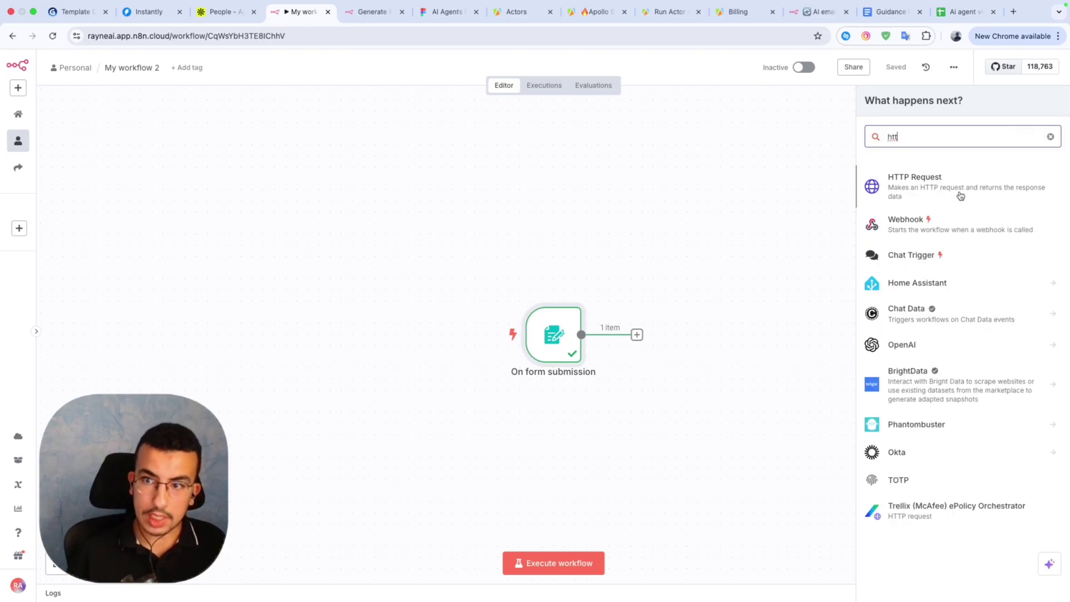
pyautogui.click(960, 194)
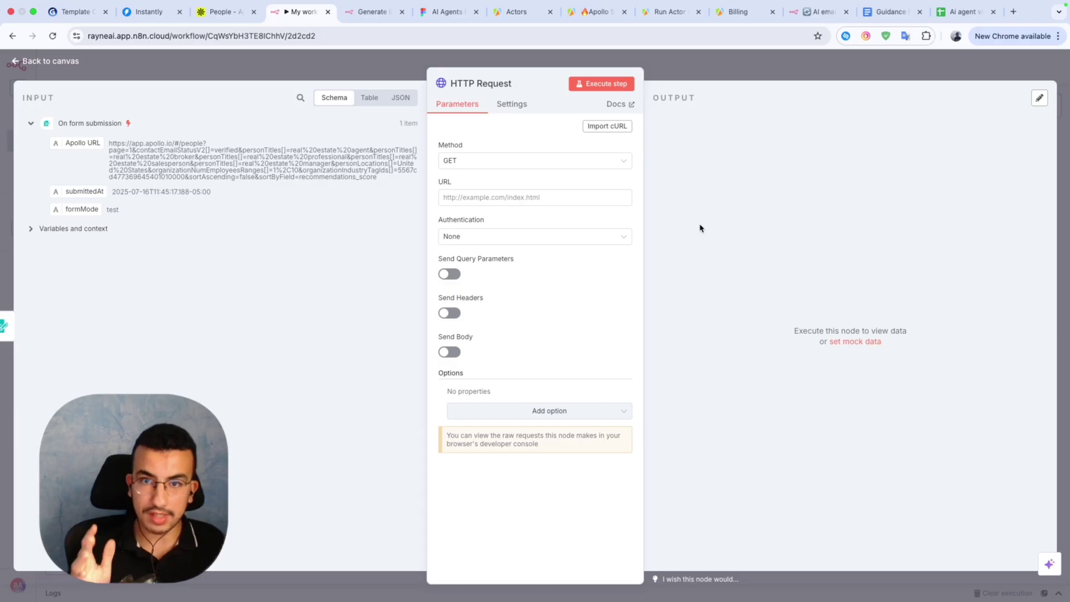
pyautogui.click(527, 12)
# Browse the Apify Store and open the Apollo Scraper - Scrape upto 50k Leads actor.
pyautogui.click(34, 121)
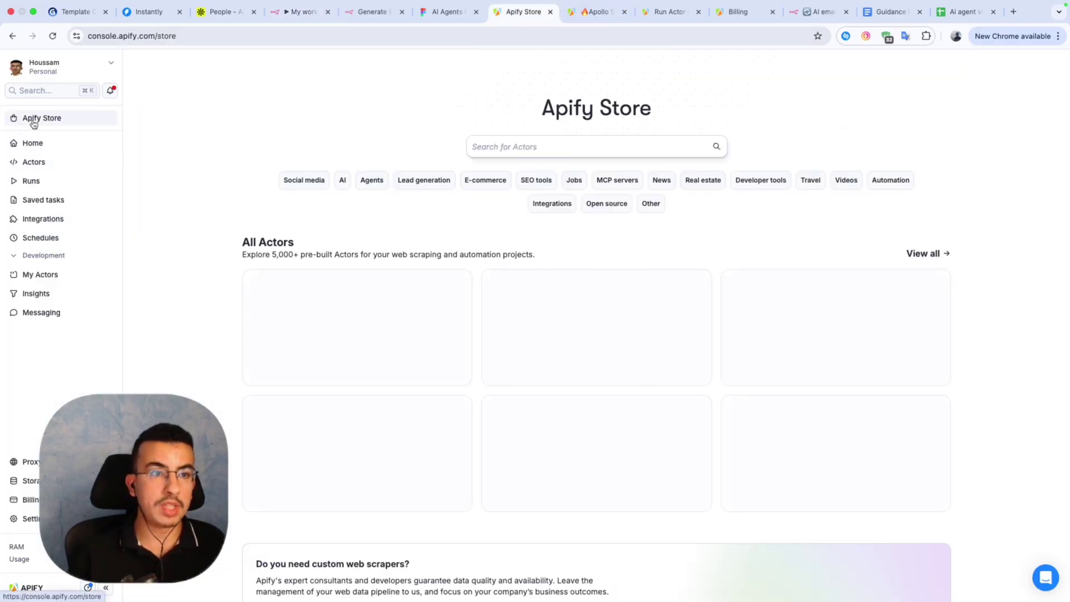
pyautogui.scroll(-4, 342, 289)
pyautogui.scroll(3, 343, 290)
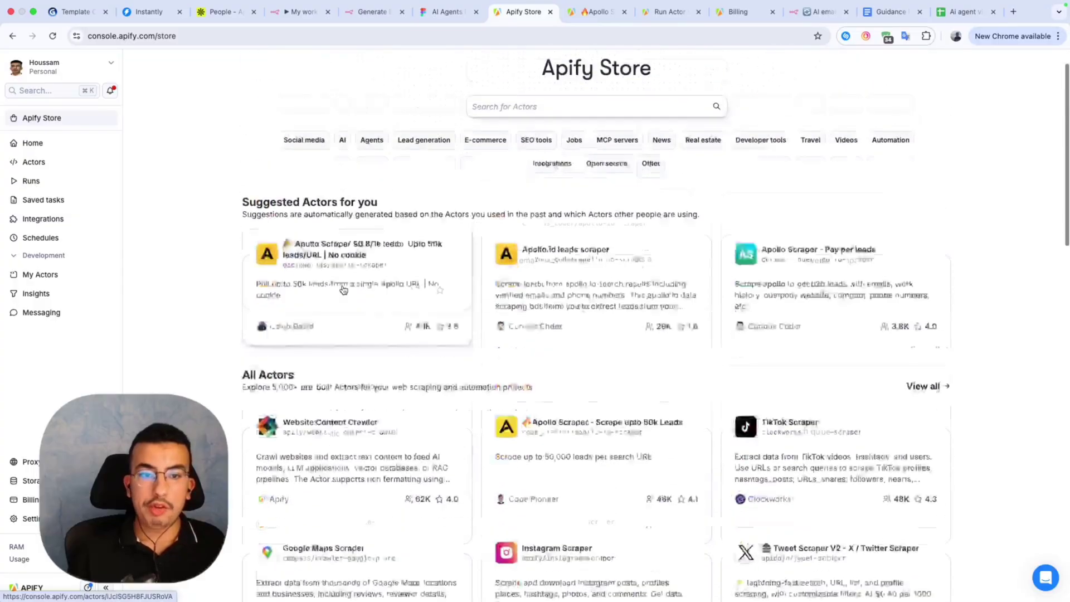
pyautogui.scroll(-3, 343, 290)
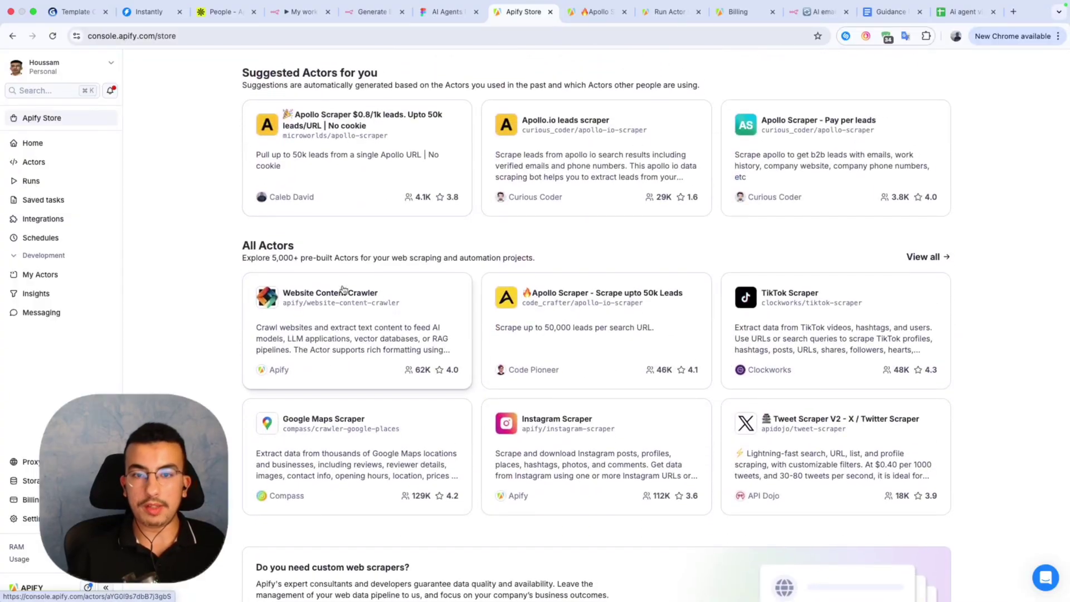
pyautogui.scroll(-3, 836, 342)
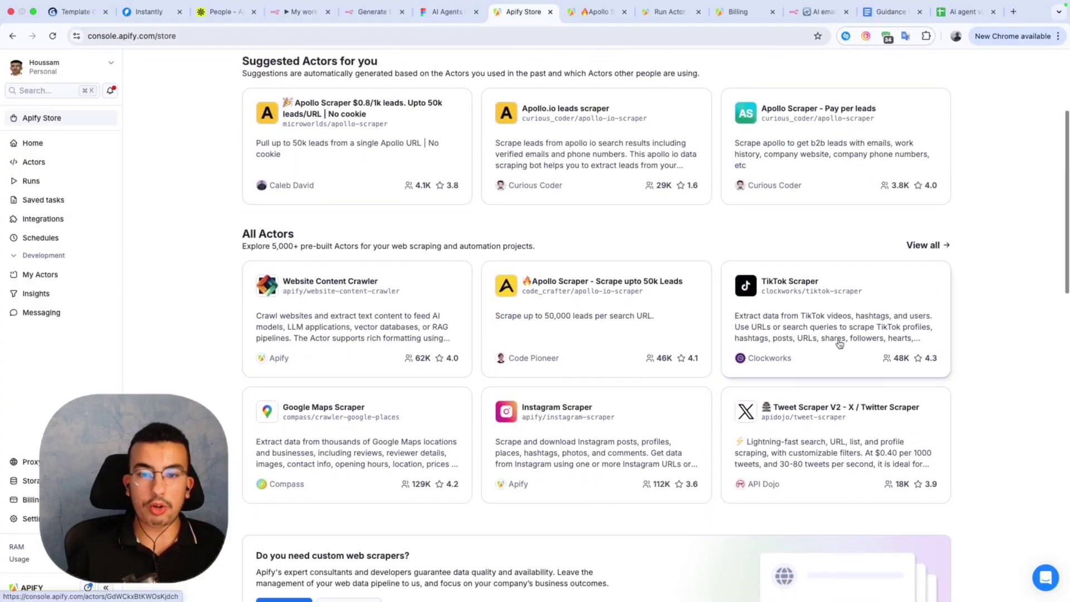
pyautogui.scroll(-4, 671, 349)
pyautogui.scroll(9, 671, 349)
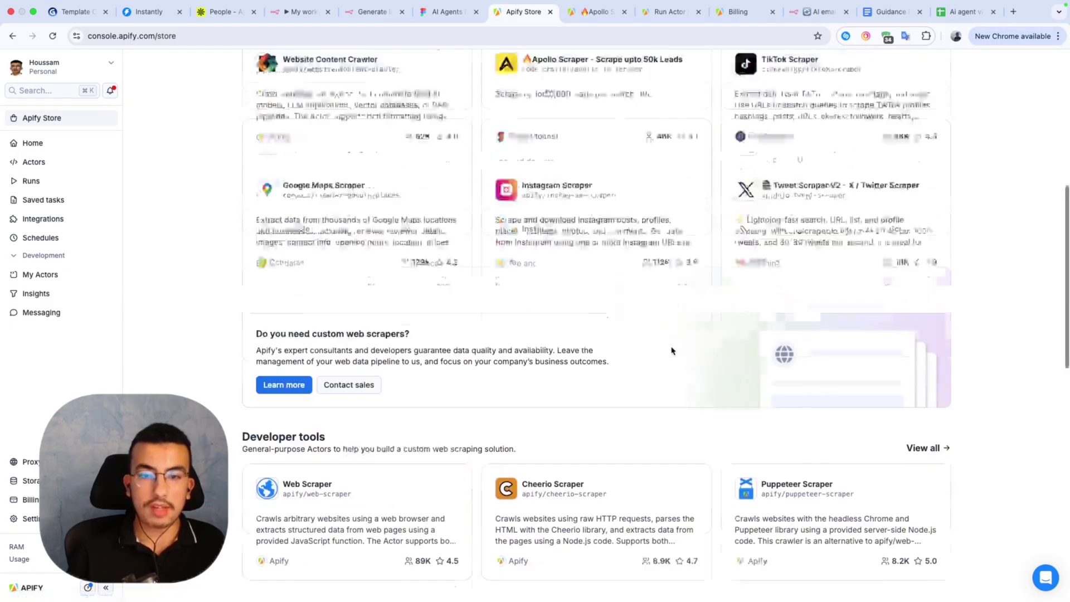
pyautogui.scroll(-1, 673, 350)
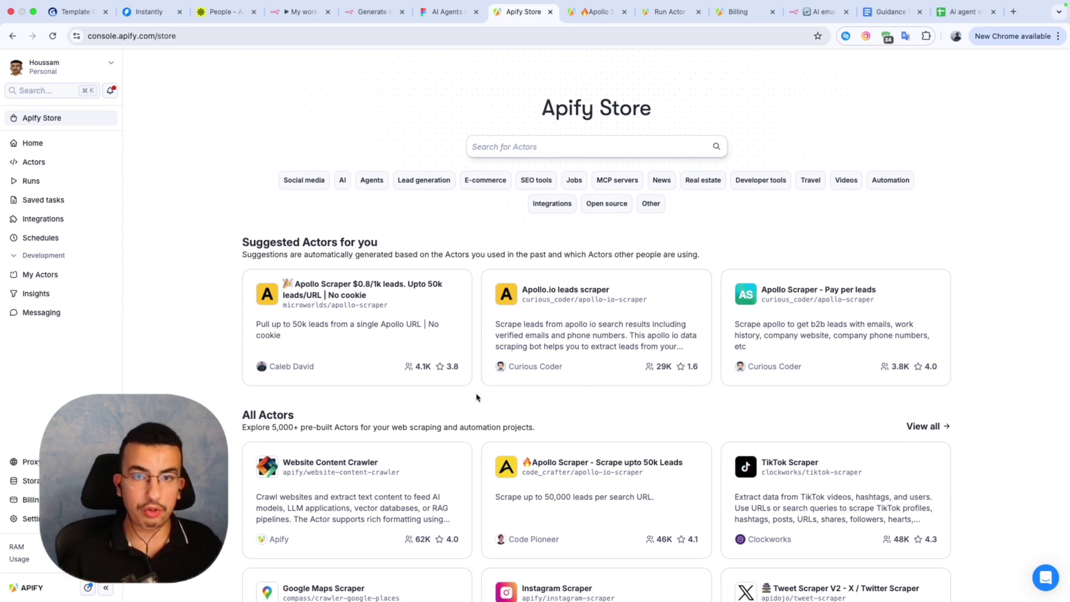
pyautogui.click(618, 493)
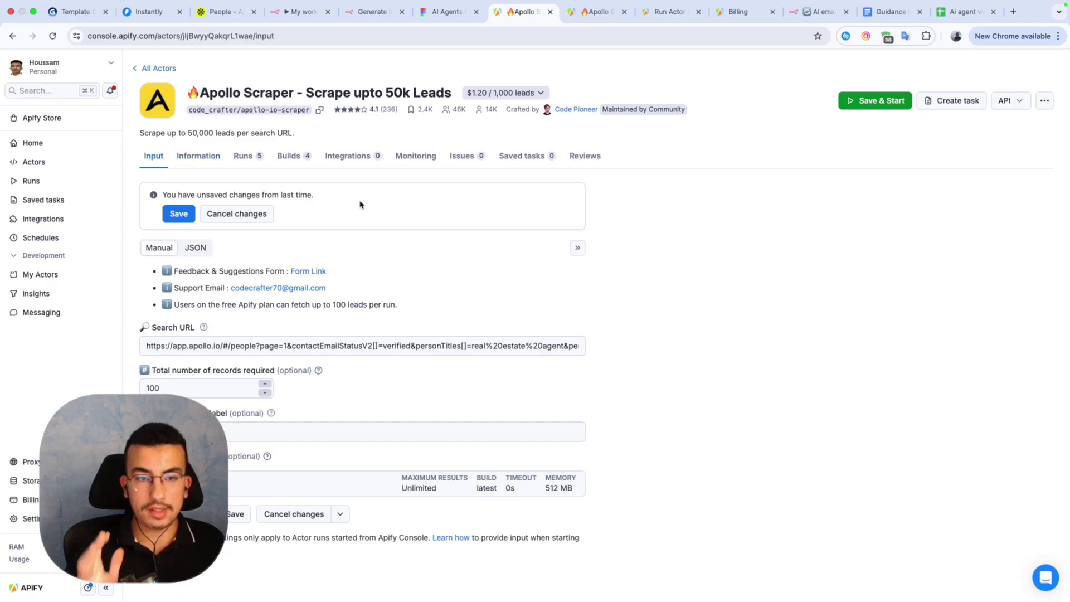
# Change the Apollo Scraper's total number of records required to 500, leaving the Search URL unchanged.
pyautogui.click(221, 17)
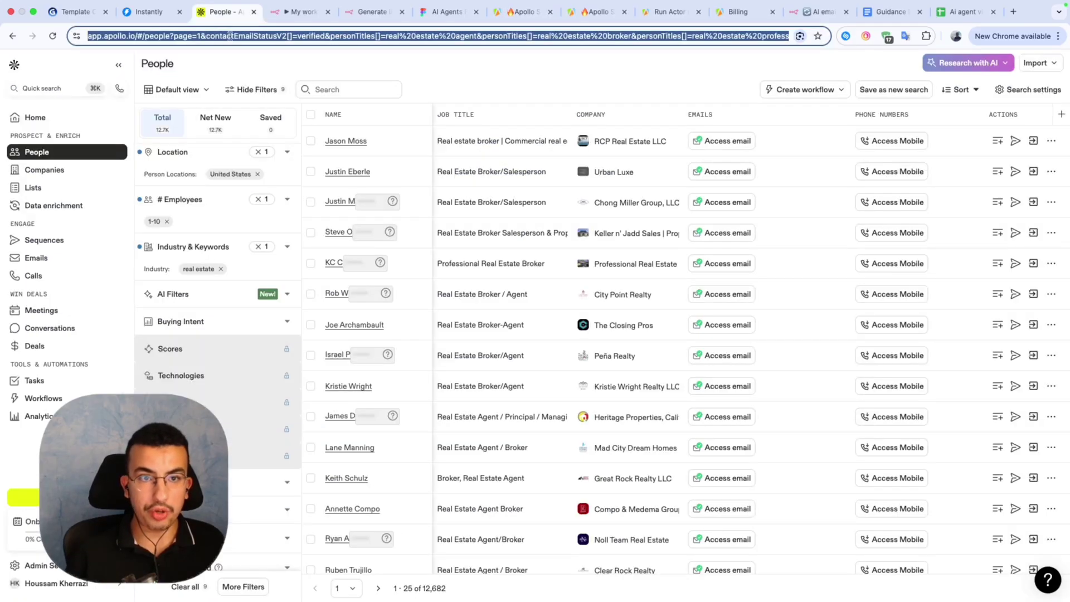
pyautogui.click(304, 11)
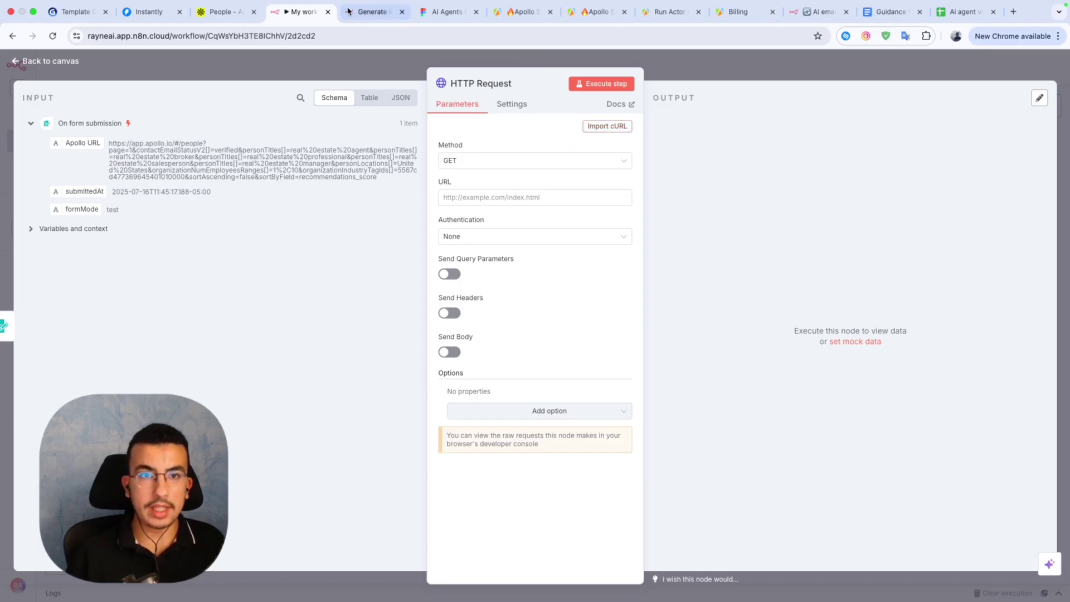
pyautogui.click(494, 17)
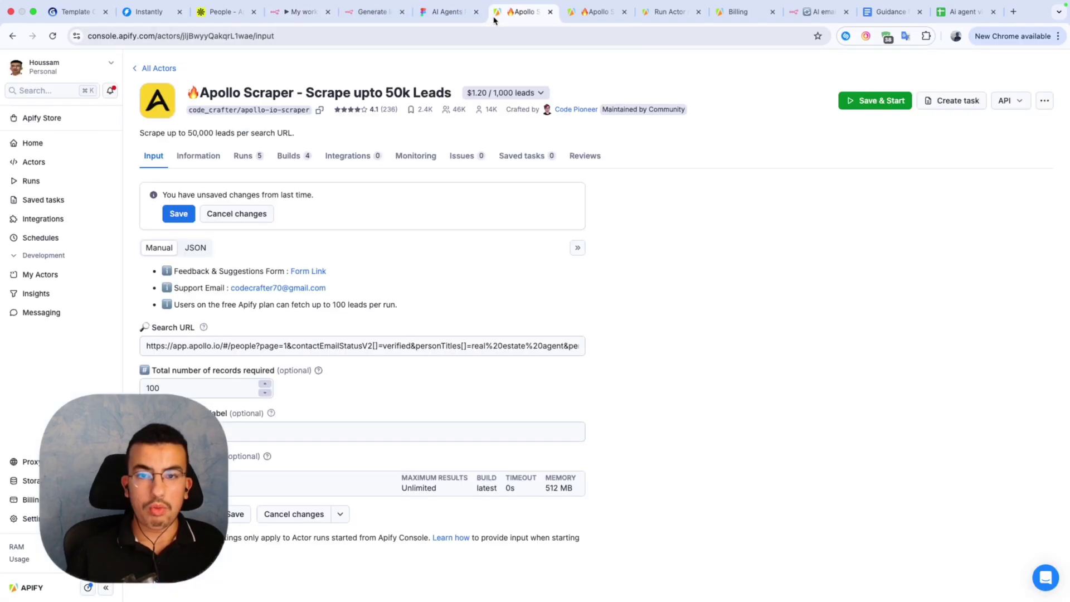
pyautogui.click(346, 338)
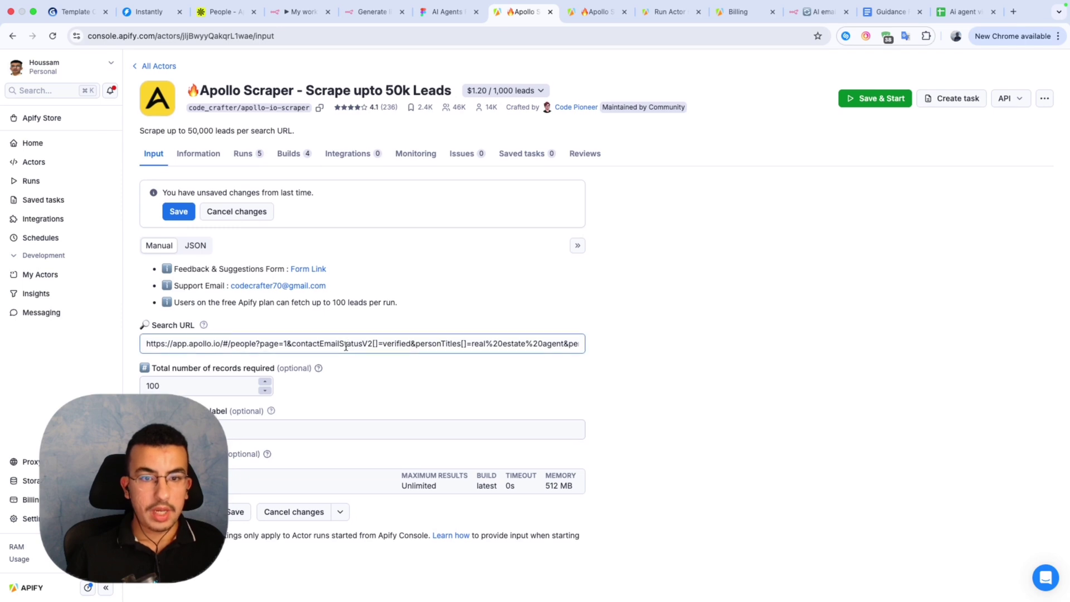
pyautogui.click(169, 331)
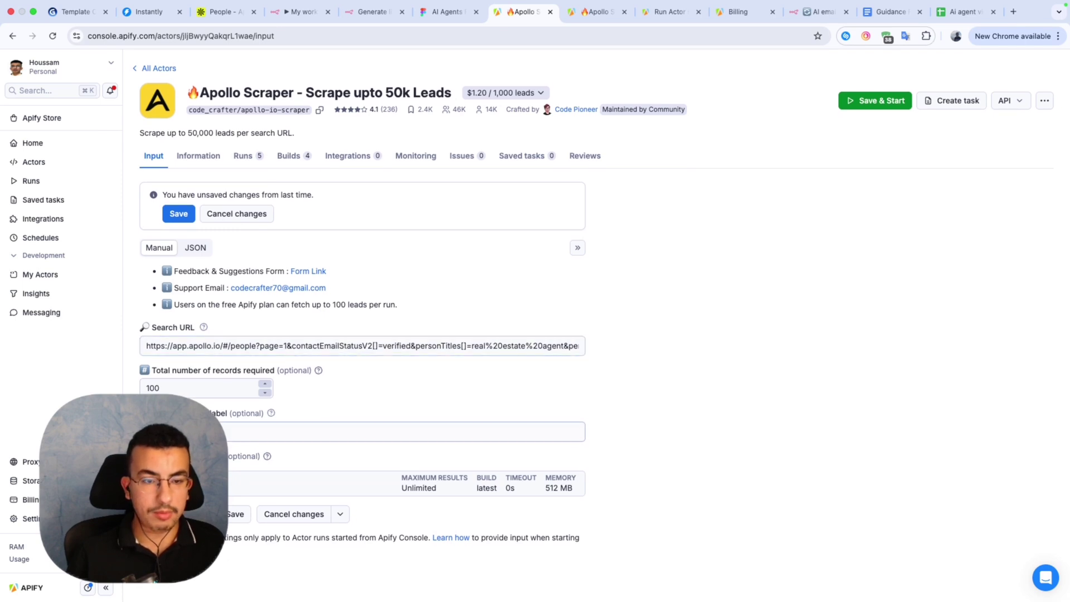
pyautogui.click(195, 392)
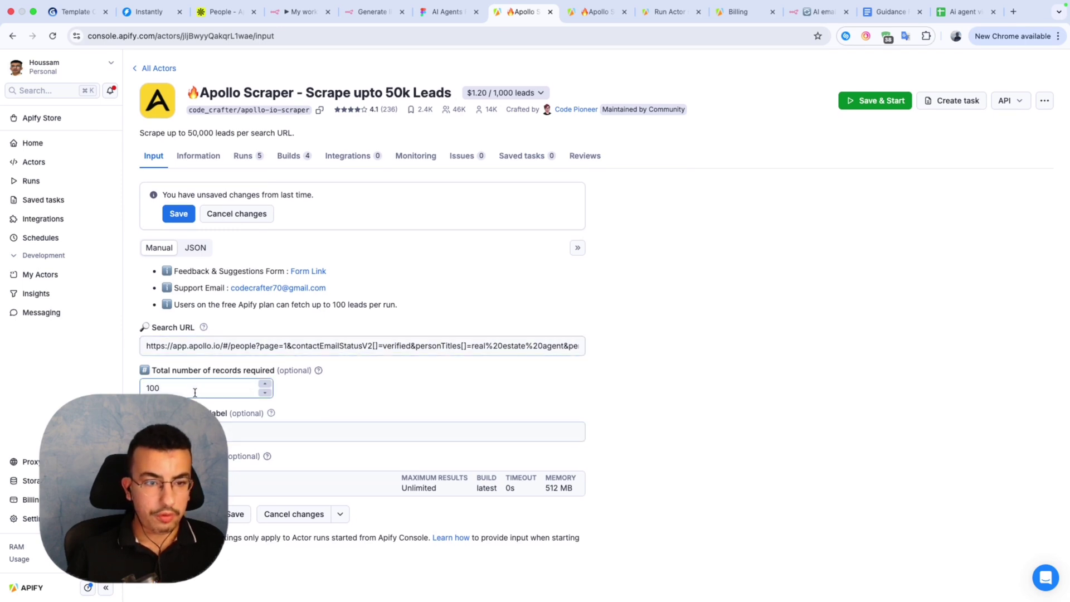
pyautogui.click(189, 431)
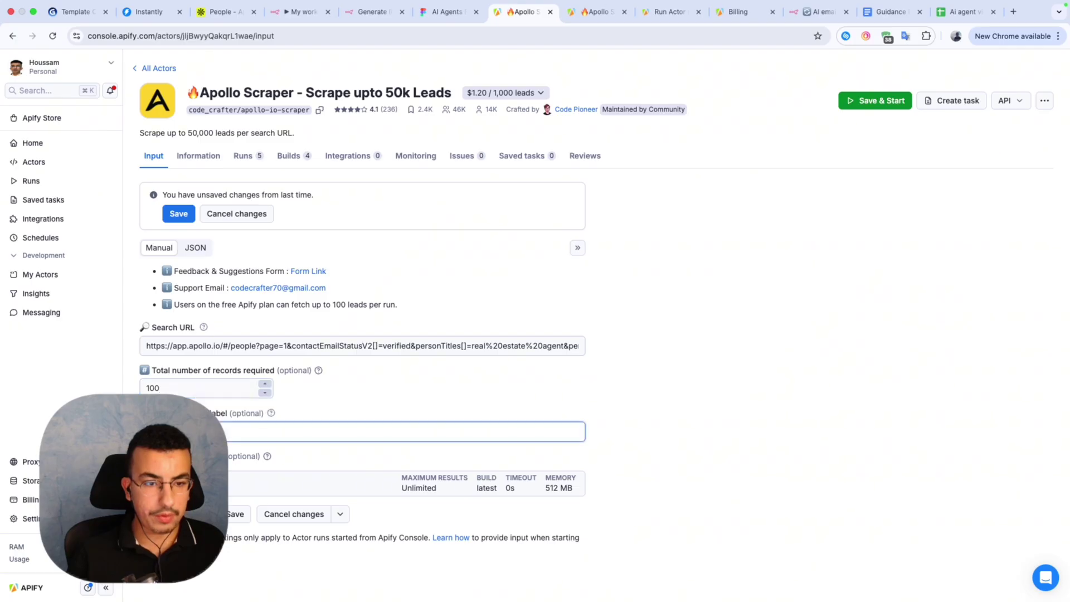
pyautogui.doubleClick(143, 385)
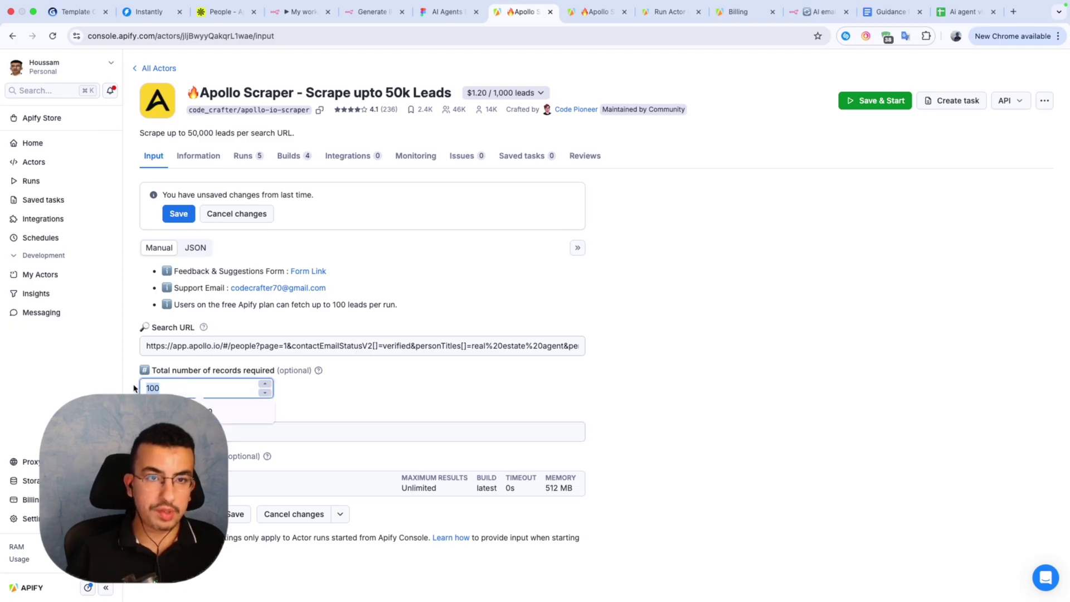
pyautogui.write('5')
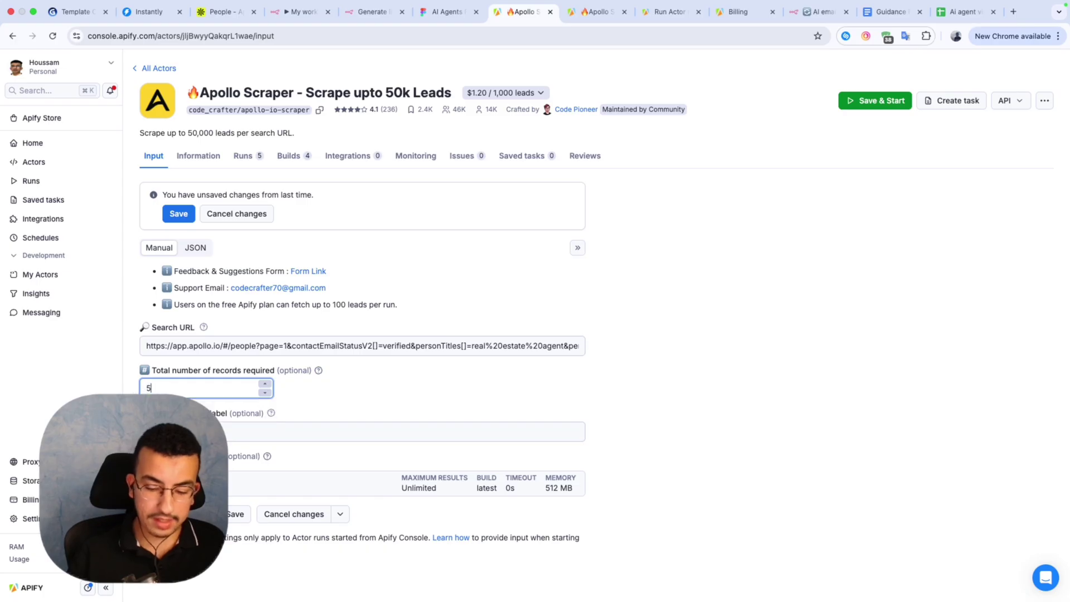
pyautogui.click(274, 386)
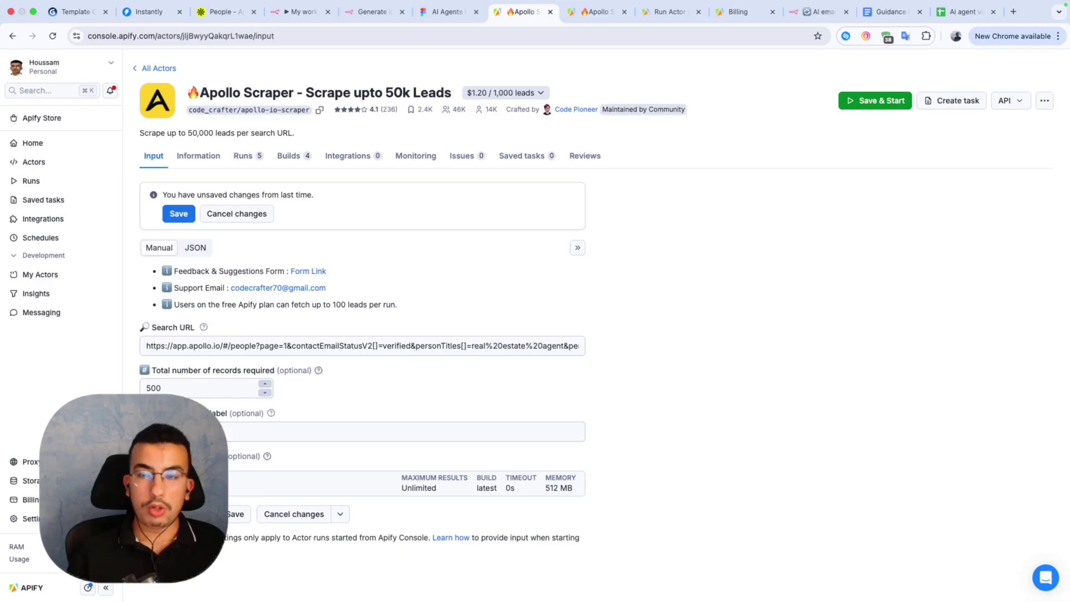
pyautogui.click(189, 388)
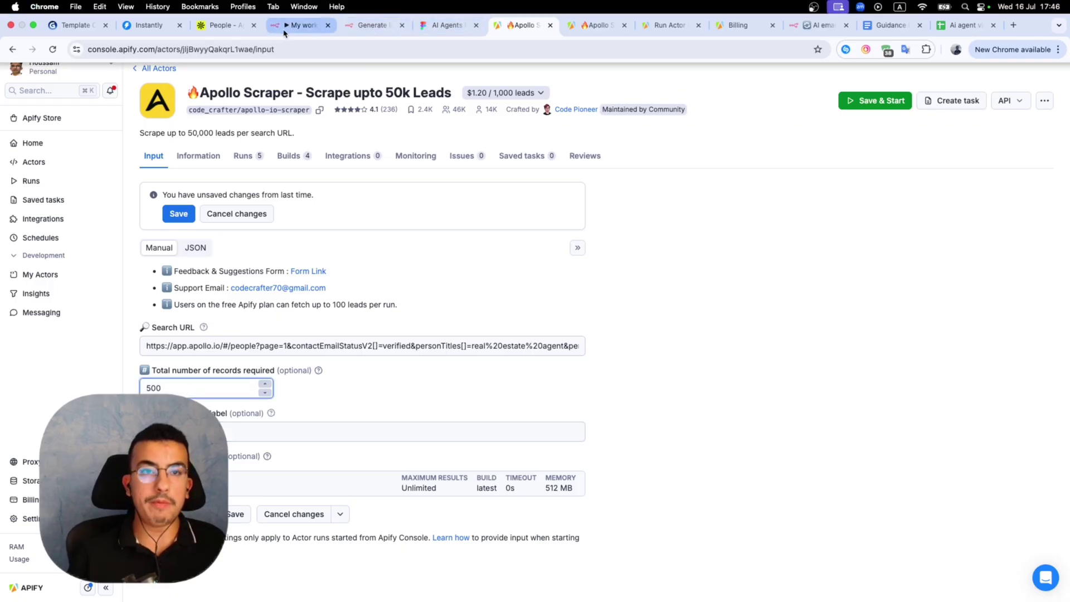
# Check the n8n HTTP Request node, then bring up the actor's API options.
pyautogui.click(285, 32)
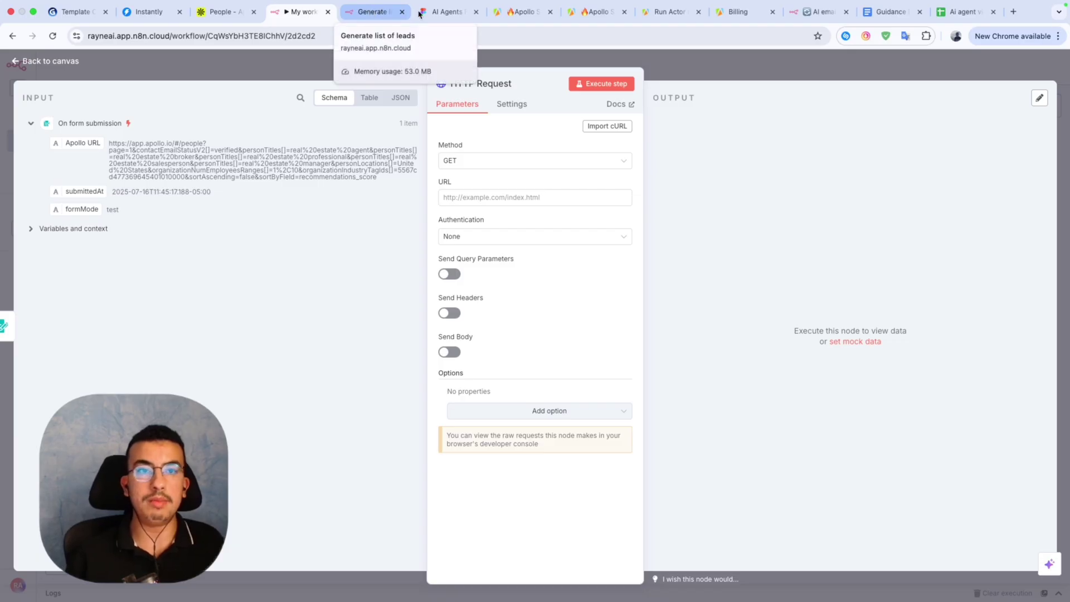
pyautogui.click(549, 11)
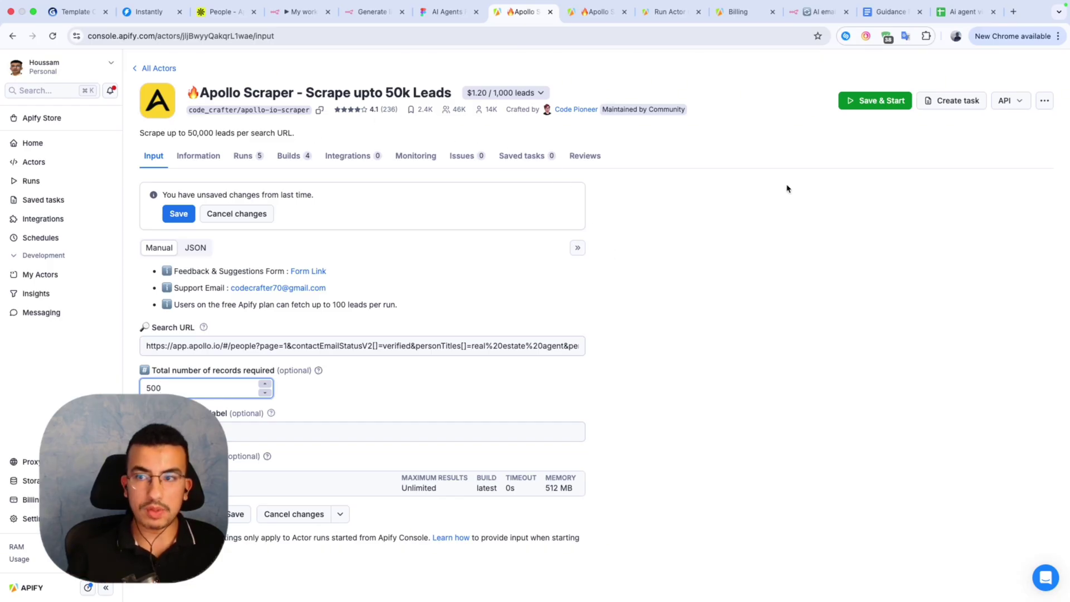
pyautogui.click(1011, 101)
# Open the API reference for Run Actor synchronously and get dataset items.
pyautogui.click(986, 161)
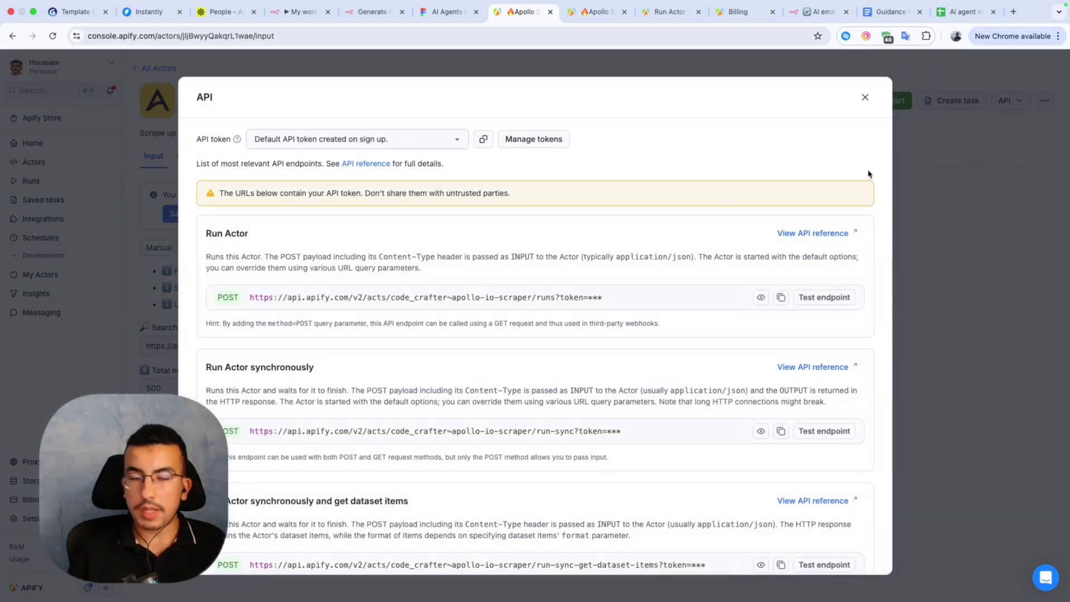
pyautogui.scroll(-5, 642, 346)
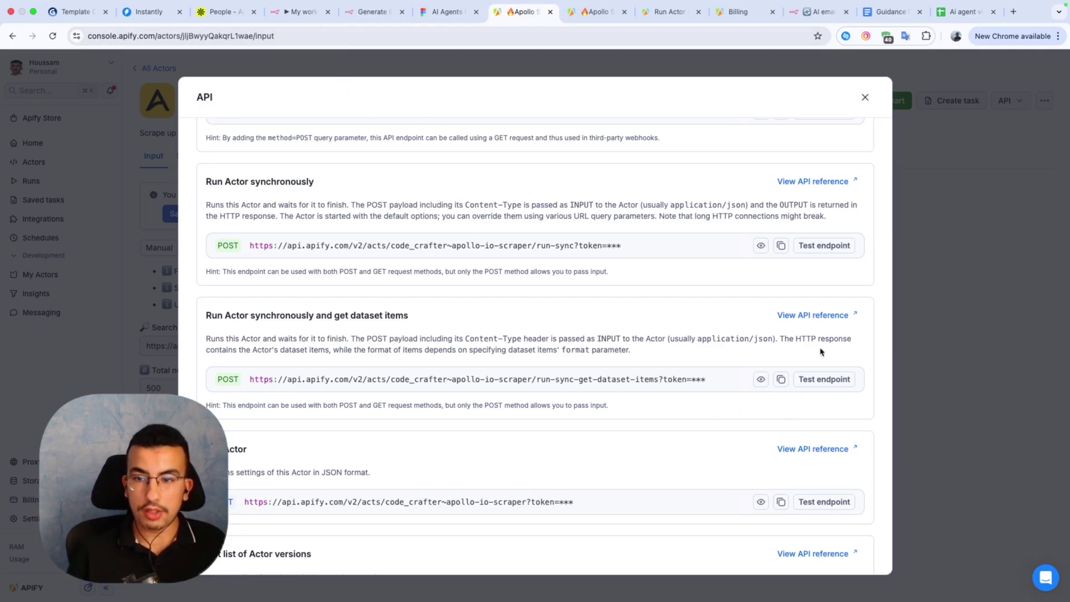
pyautogui.click(805, 321)
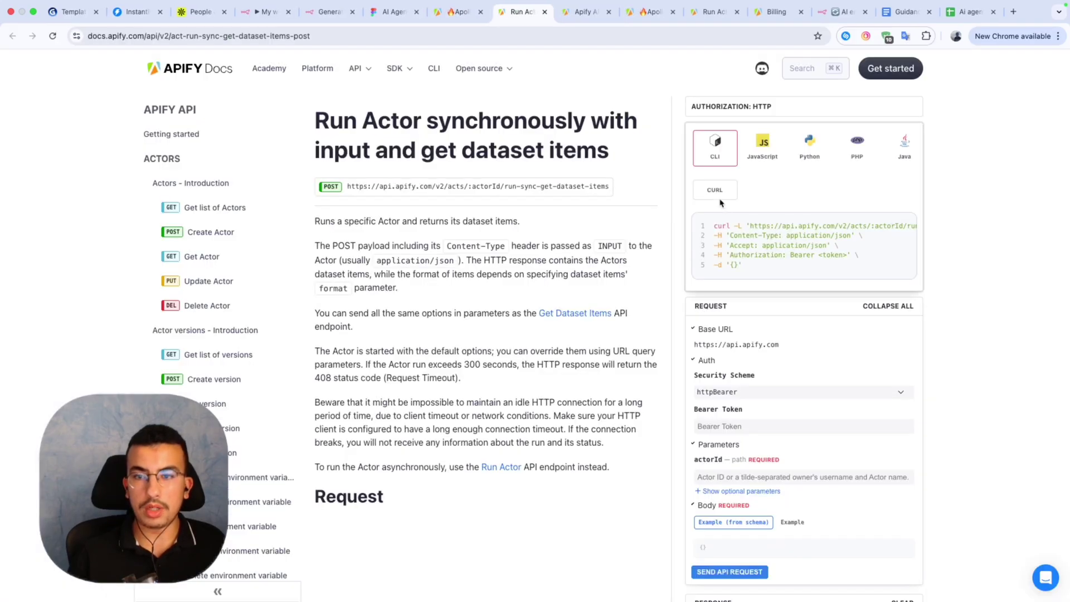
# Fill the docs example's actorId with the Apollo Scraper's actor ID from the console URL.
pyautogui.scroll(-2, 764, 346)
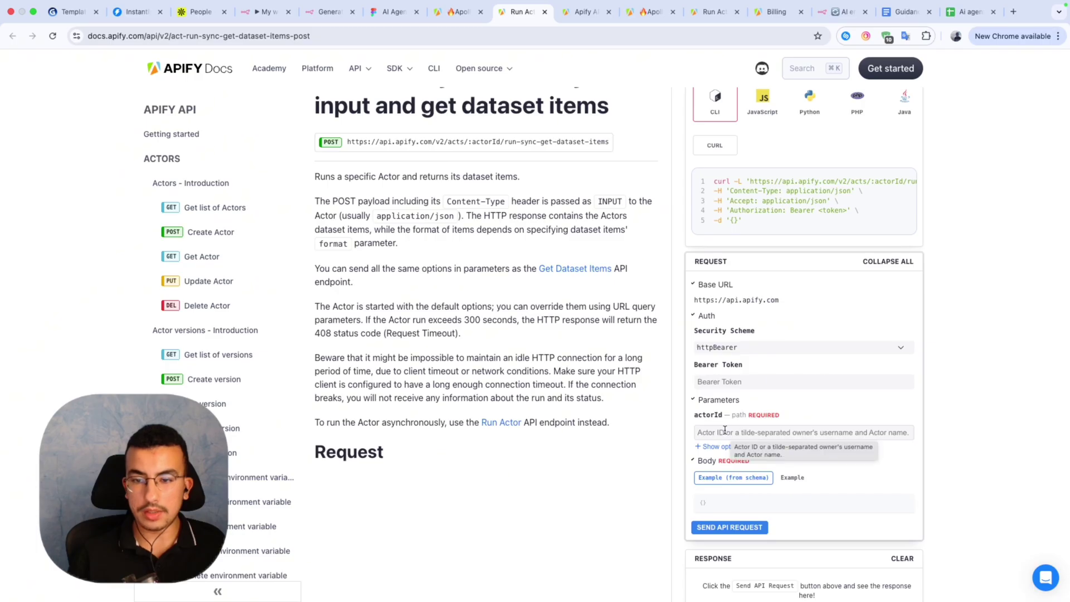
pyautogui.scroll(-1, 722, 429)
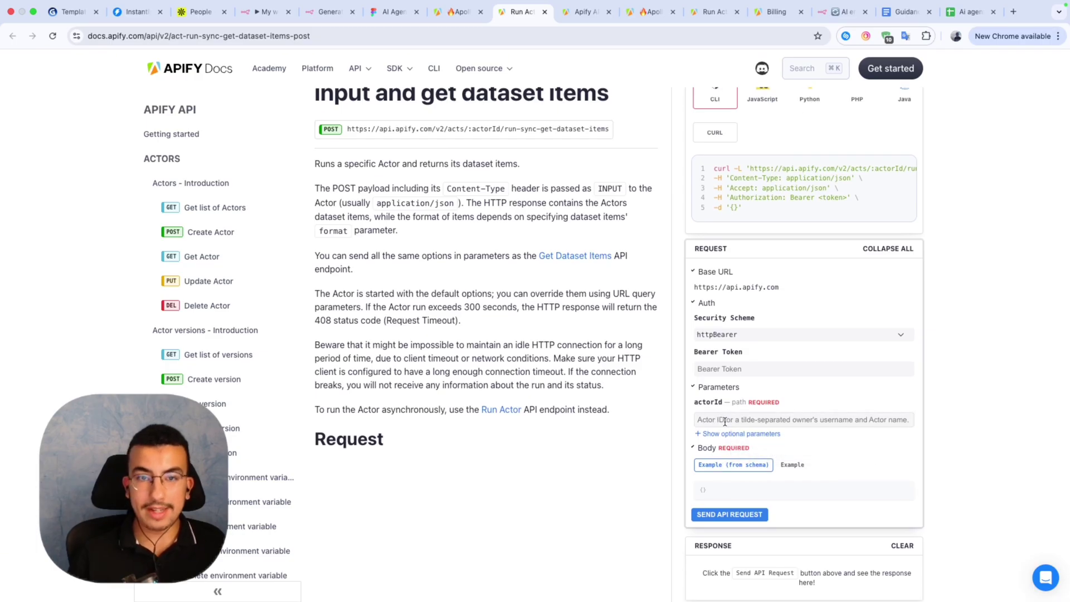
pyautogui.click(458, 25)
pyautogui.click(427, 73)
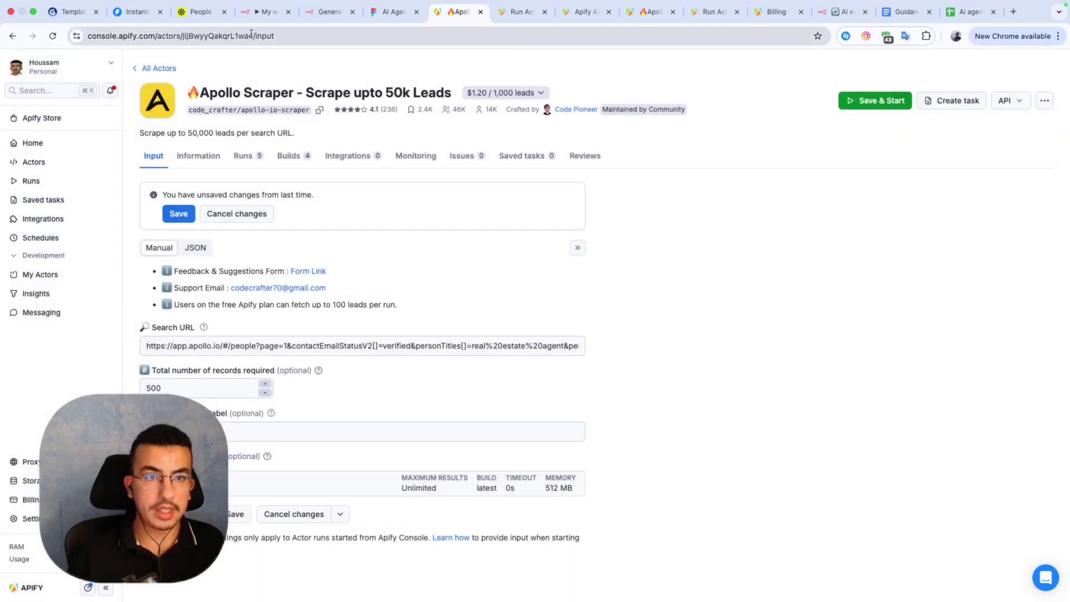
pyautogui.moveTo(251, 34); pyautogui.dragTo(183, 40)
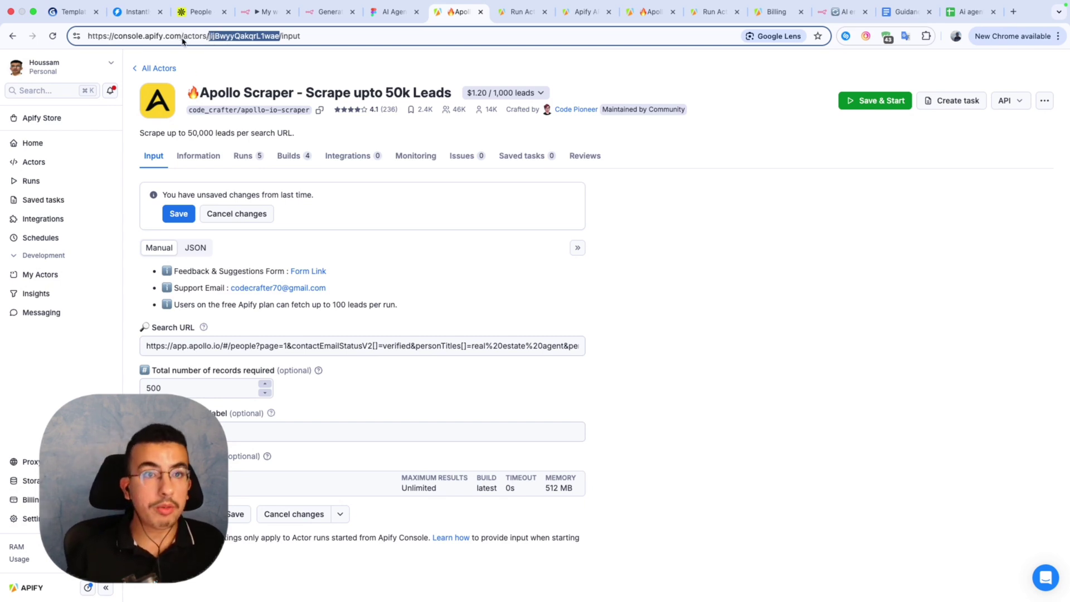
pyautogui.click(500, 28)
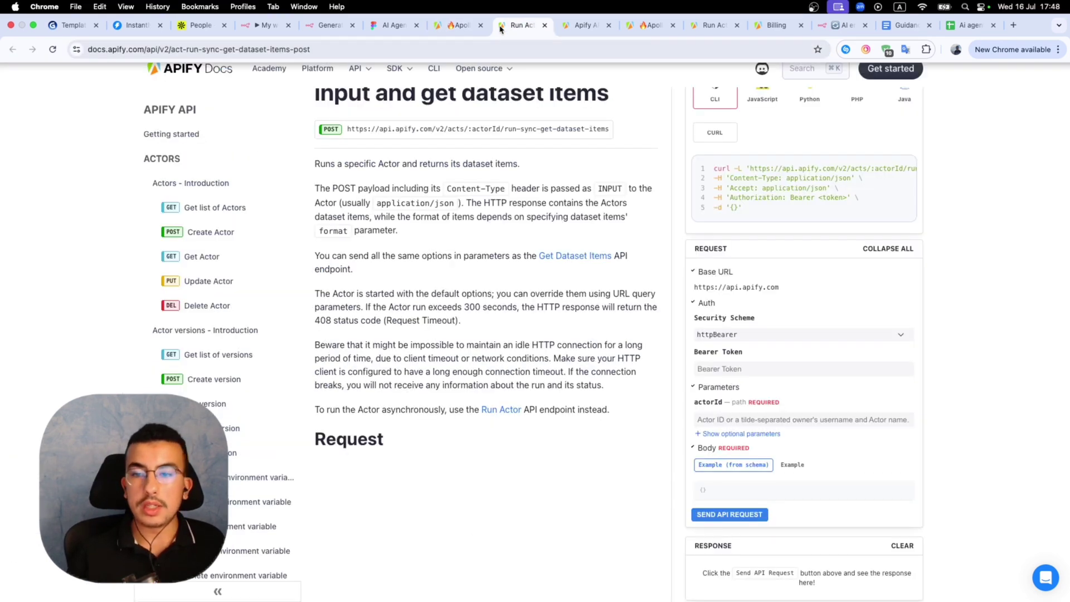
pyautogui.click(739, 370)
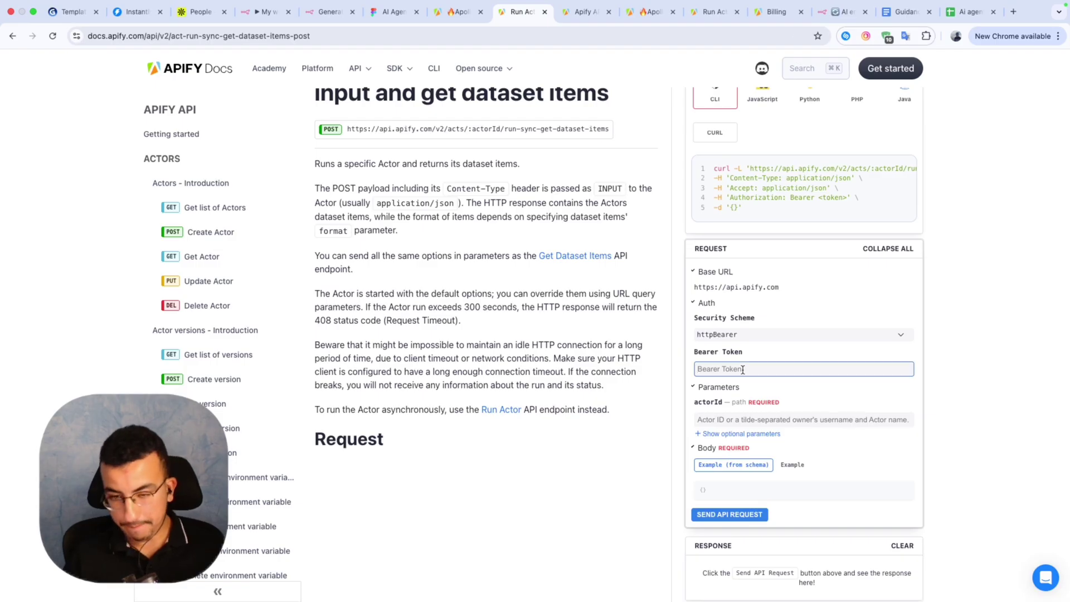
pyautogui.press('super+v')
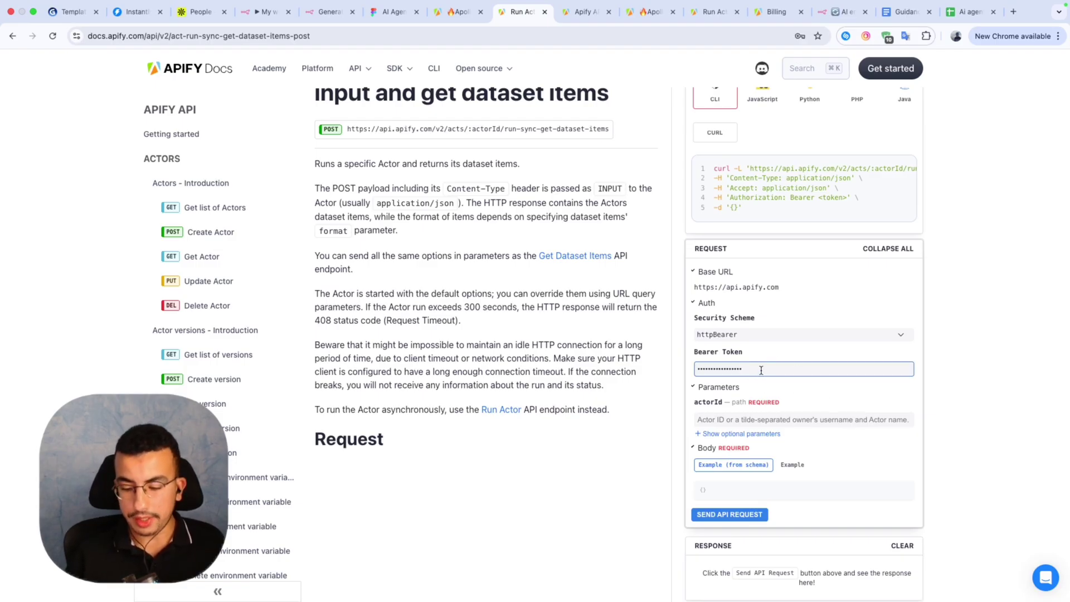
pyautogui.press('BackSpace')
pyautogui.press('BackSpace')
pyautogui.press('BackSpace')
pyautogui.press('BackSpace')
pyautogui.press('BackSpace')
pyautogui.press('BackSpace')
pyautogui.press('BackSpace')
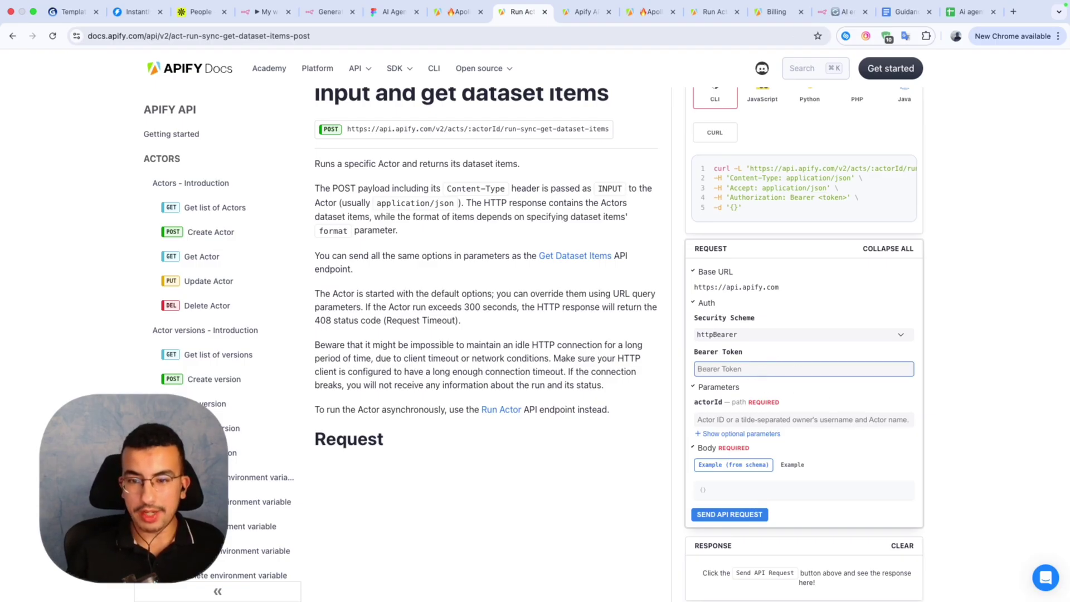
pyautogui.click(748, 417)
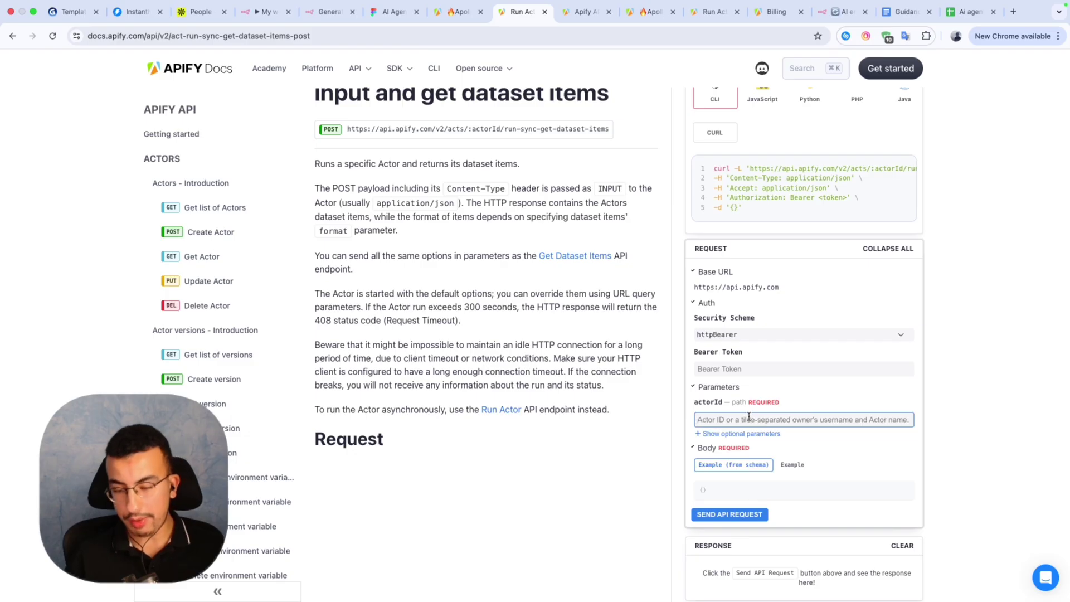
pyautogui.write('jljBwyyQakqrL1wae')
pyautogui.click(859, 442)
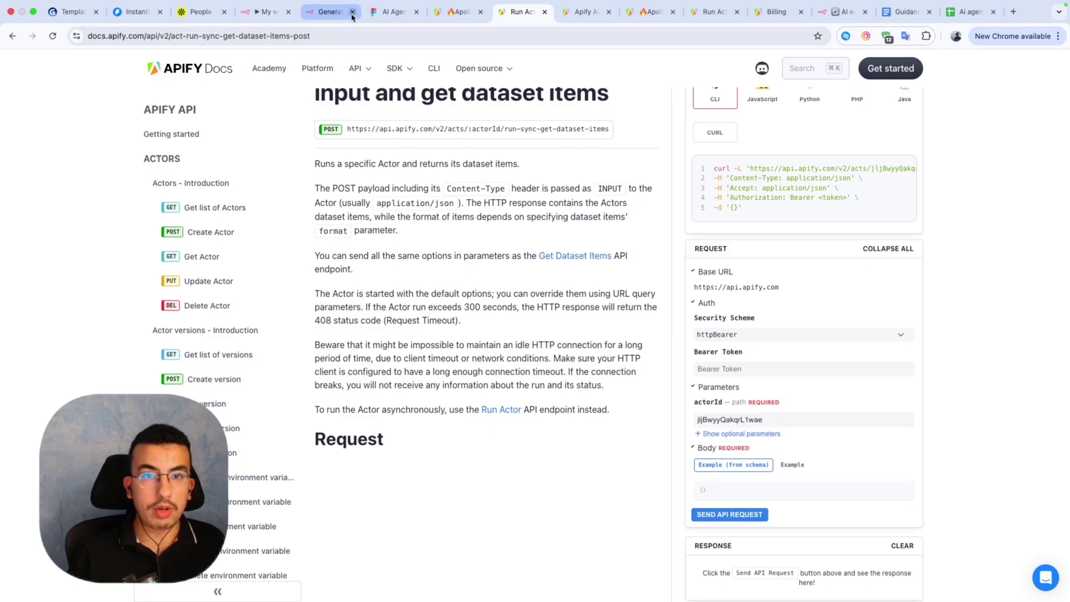
# Paste the actor's JSON input as the request body and copy the resulting curl command.
pyautogui.click(461, 13)
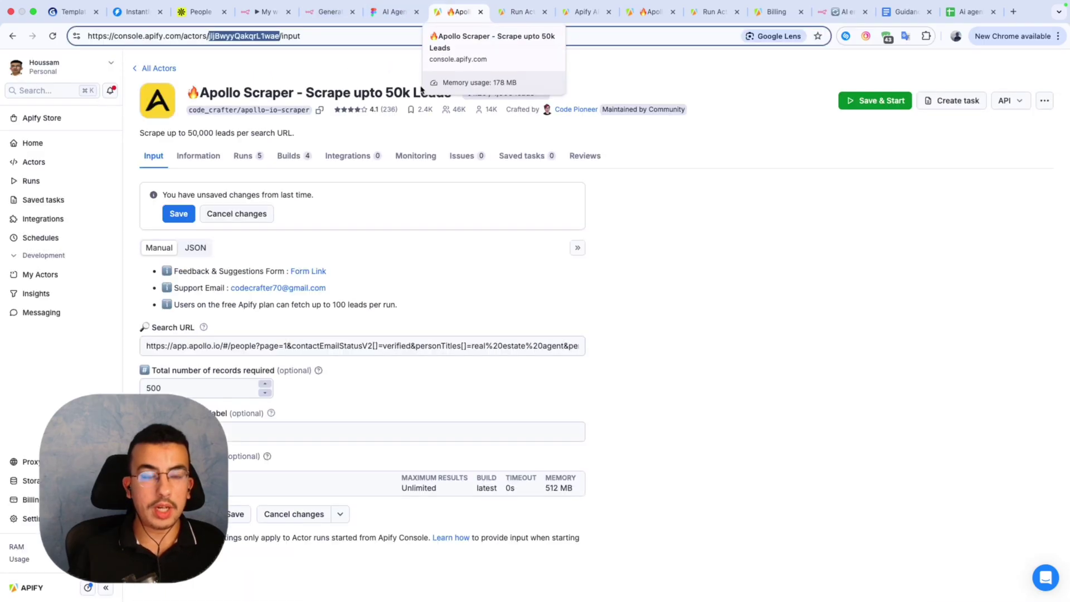
pyautogui.click(179, 350)
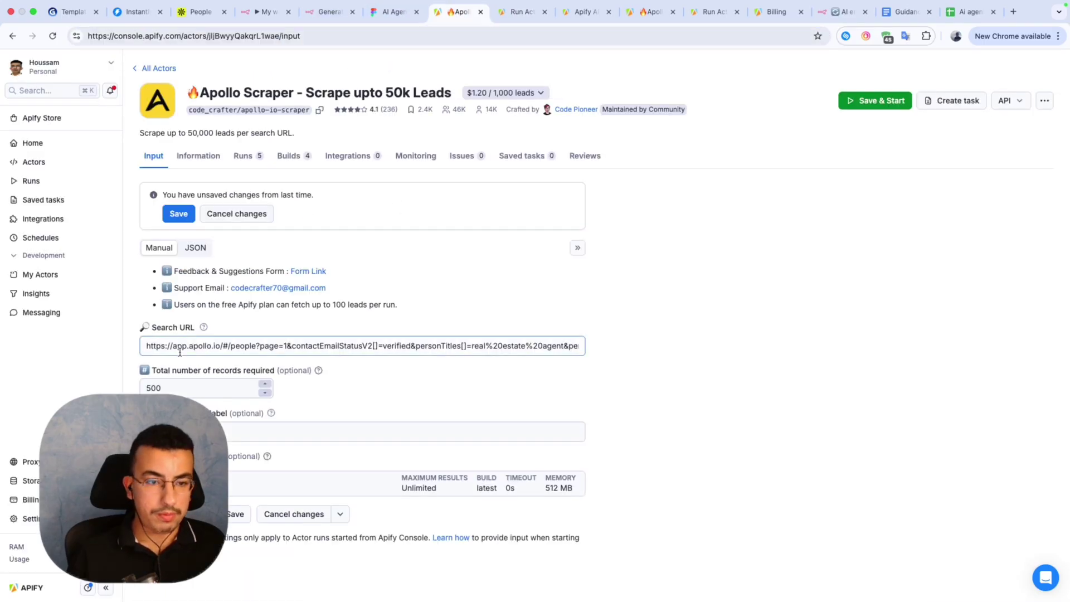
pyautogui.click(190, 249)
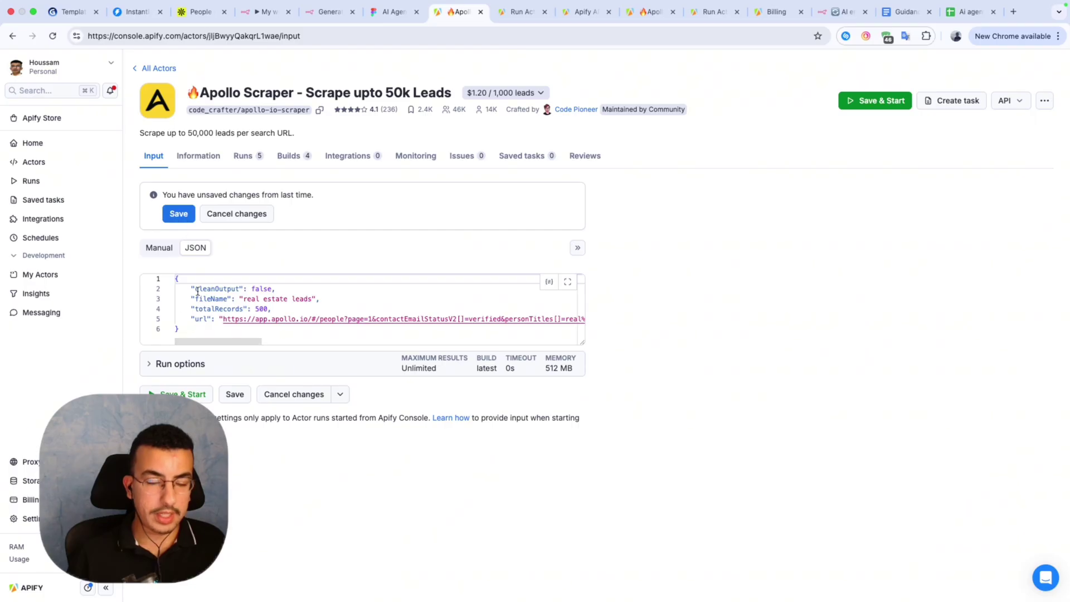
pyautogui.moveTo(189, 331); pyautogui.dragTo(170, 278)
pyautogui.press('super+c')
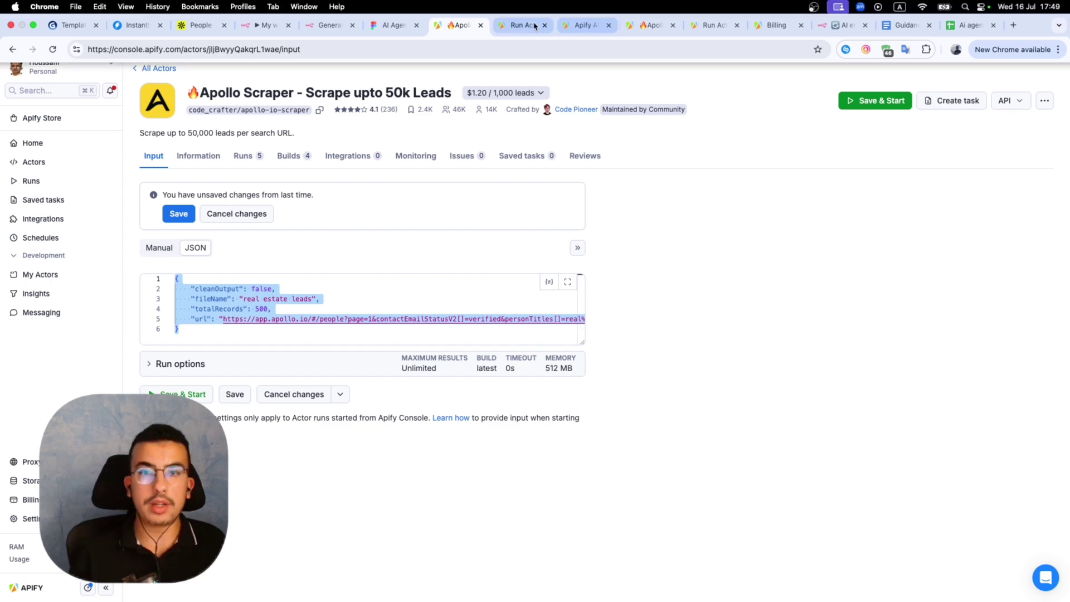
pyautogui.click(523, 11)
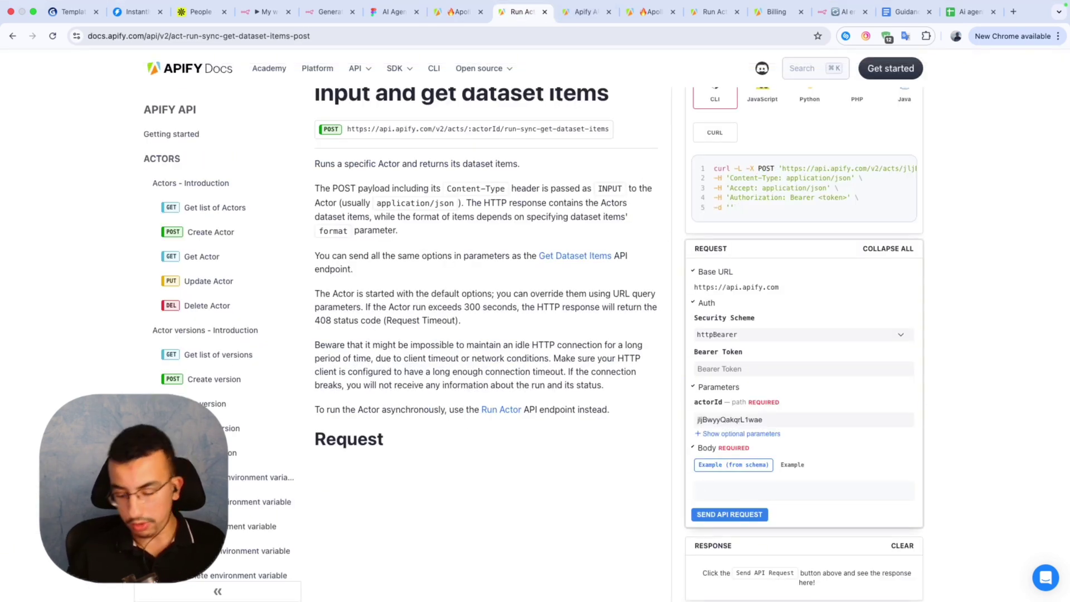
pyautogui.press('super+v')
pyautogui.scroll(5, 805, 428)
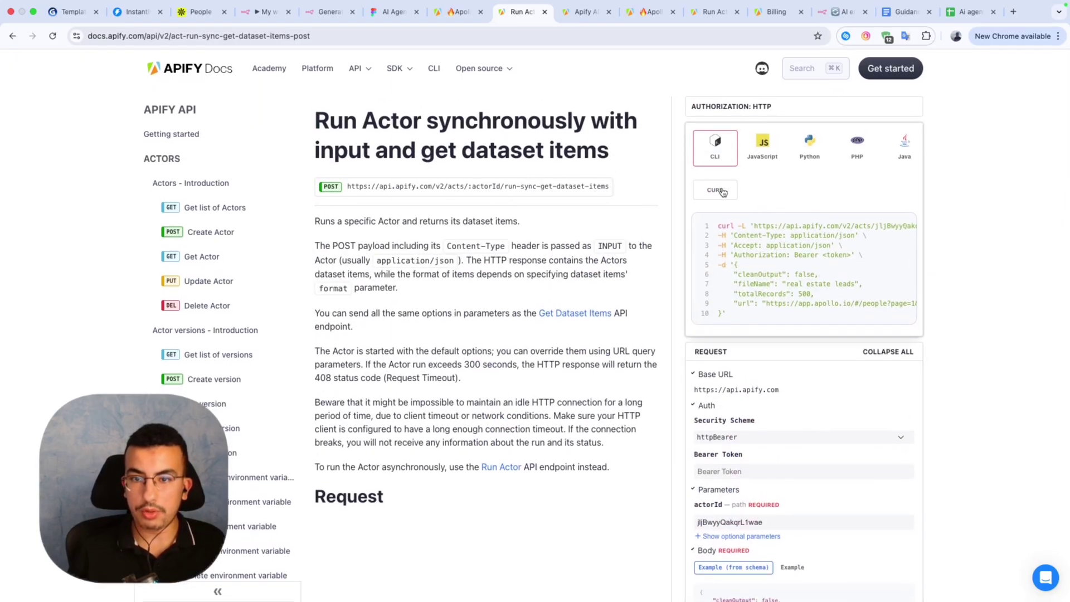
pyautogui.moveTo(859, 223)
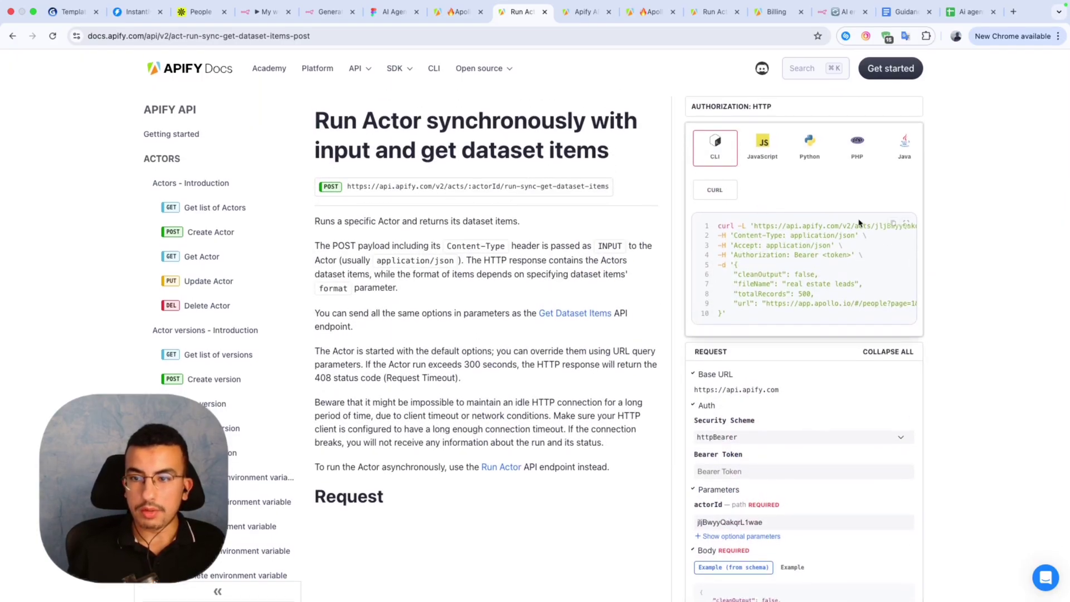
pyautogui.click(889, 225)
# Import the copied Apify curl command into the n8n HTTP Request node.
pyautogui.click(269, 12)
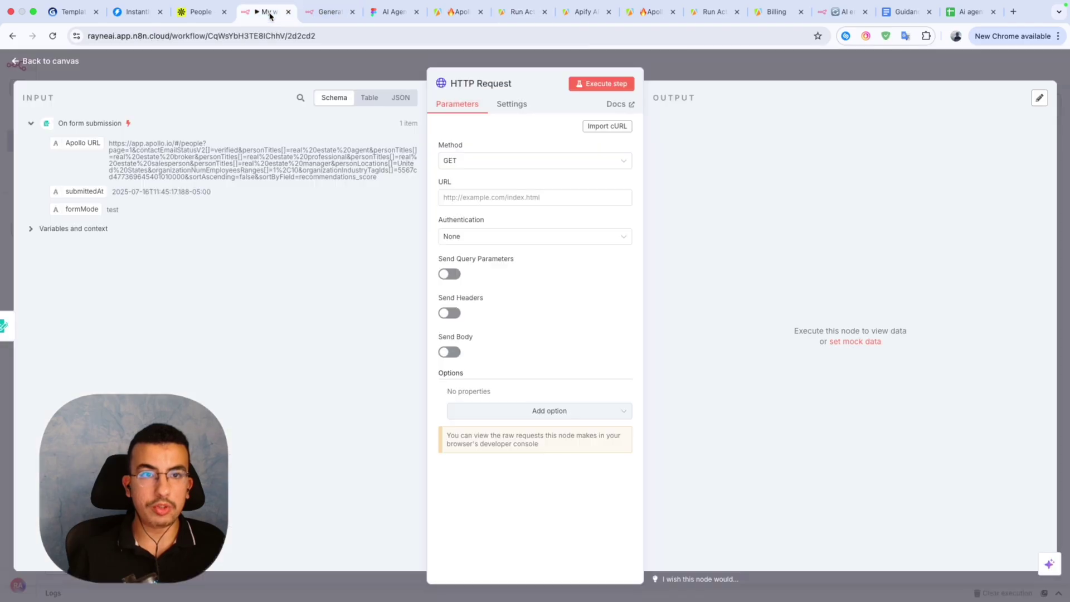
pyautogui.click(618, 128)
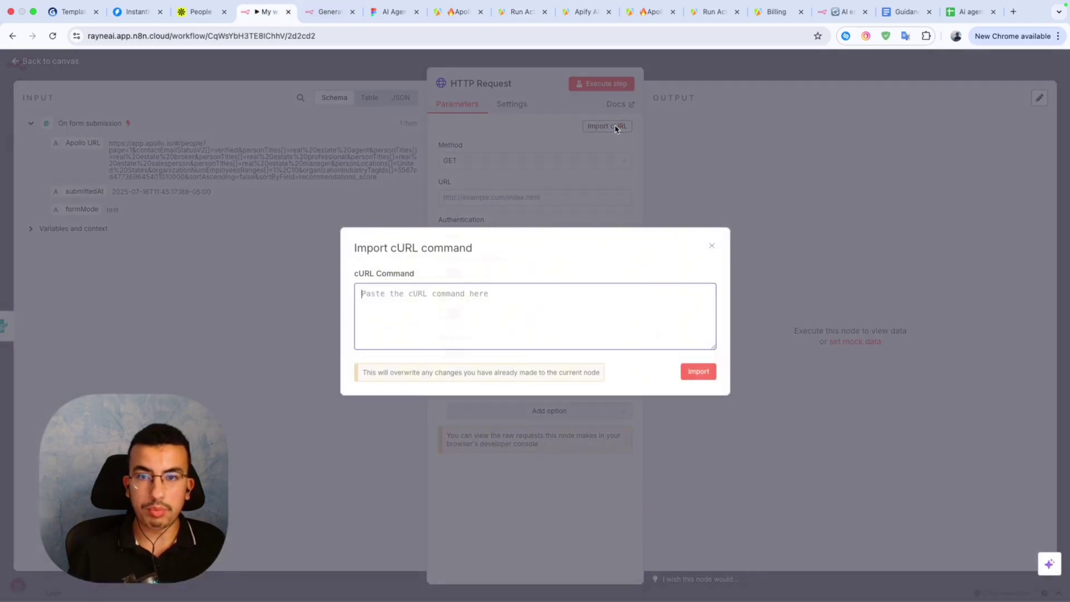
pyautogui.press('super+v')
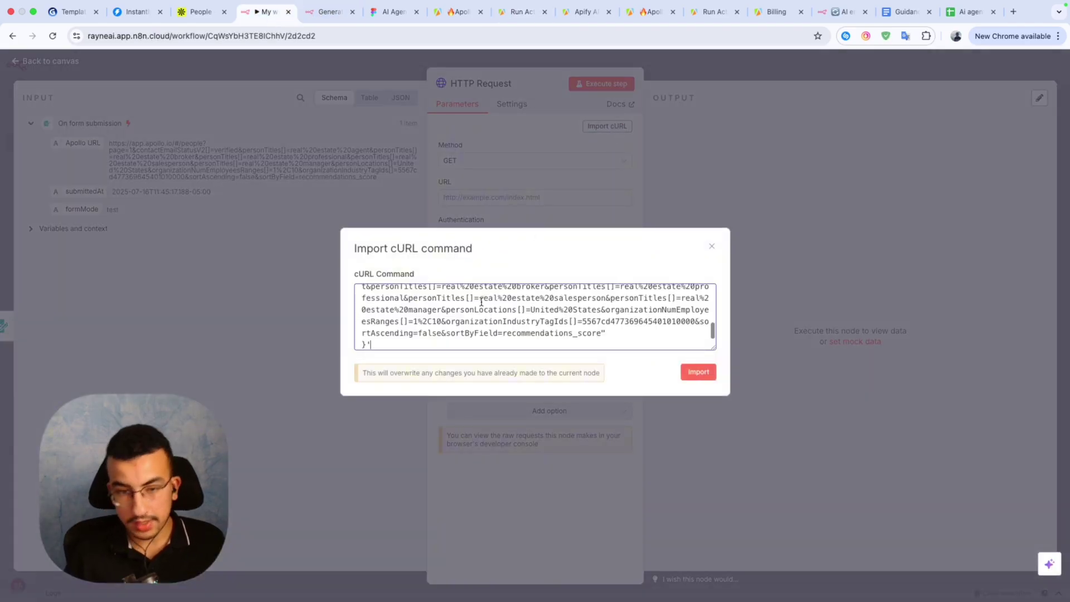
pyautogui.scroll(5, 532, 339)
pyautogui.scroll(-10, 585, 322)
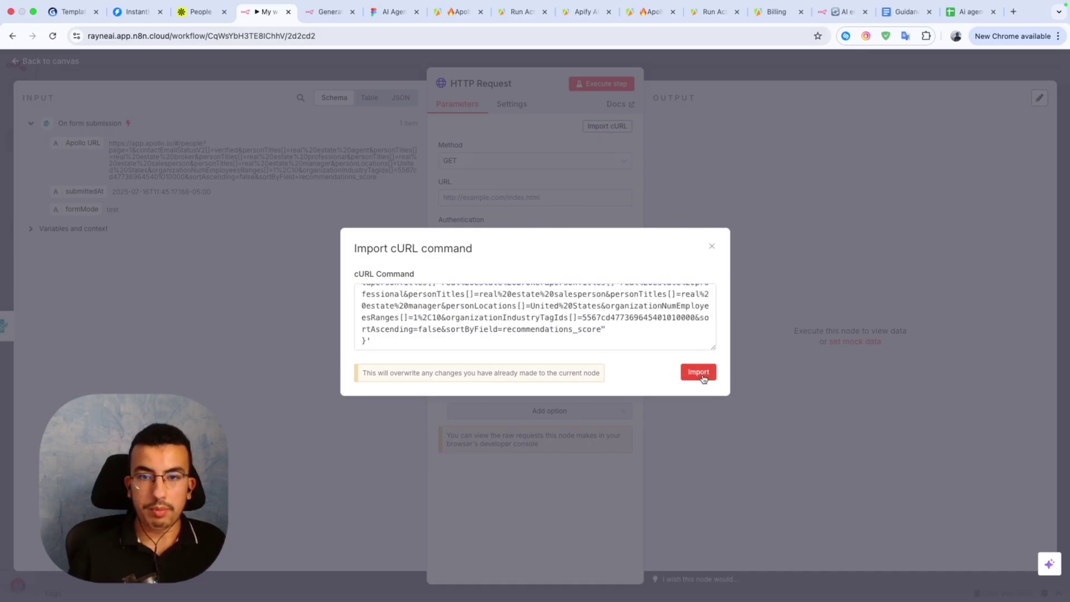
pyautogui.click(698, 373)
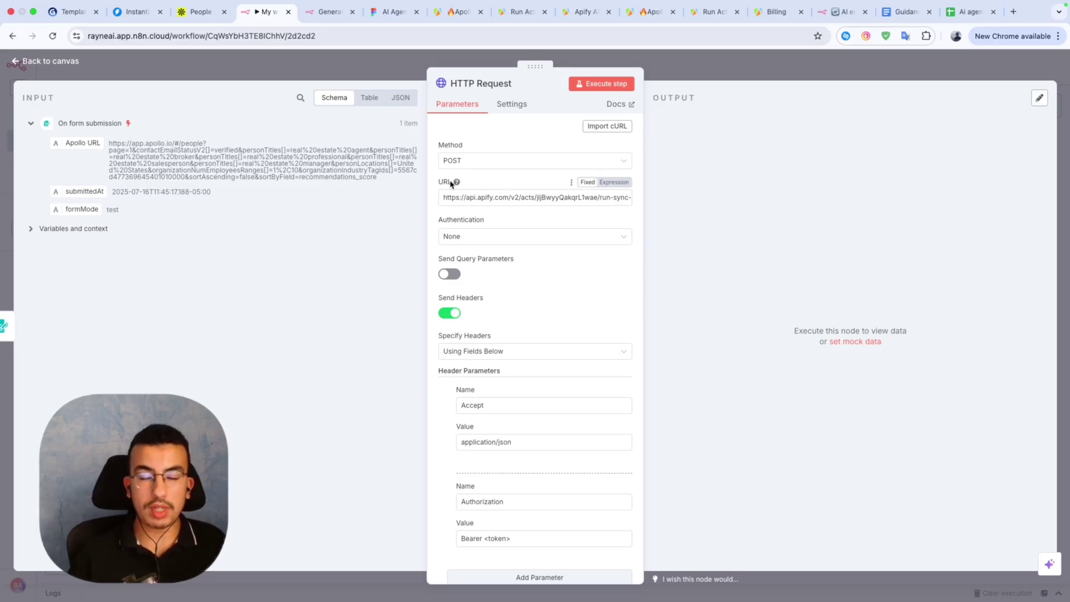
# Review the imported run-sync URL and edit the Authorization header value.
pyautogui.scroll(-1, 496, 273)
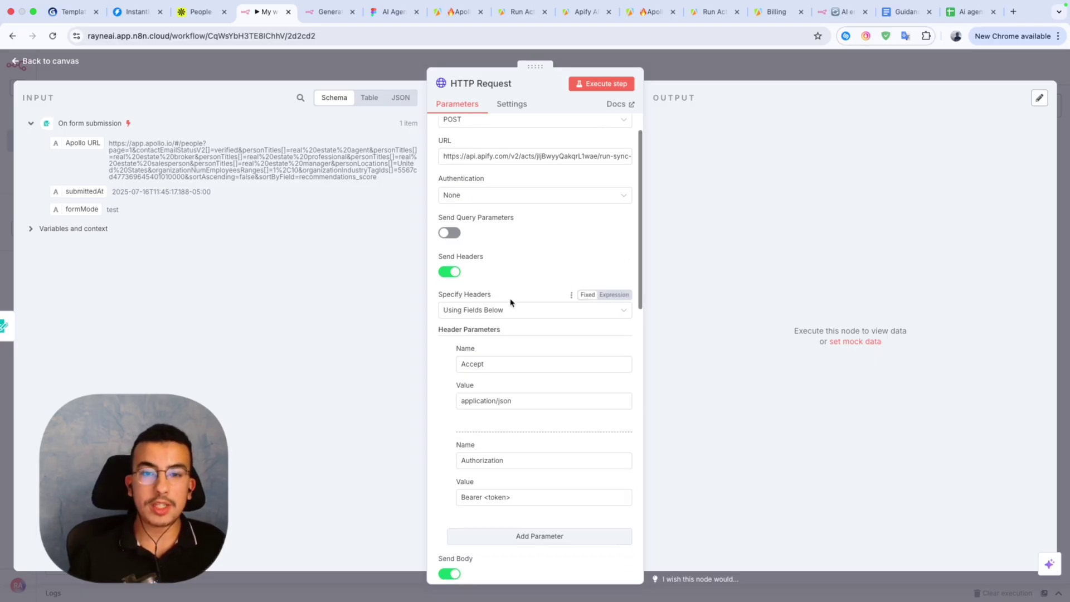
pyautogui.scroll(1, 509, 301)
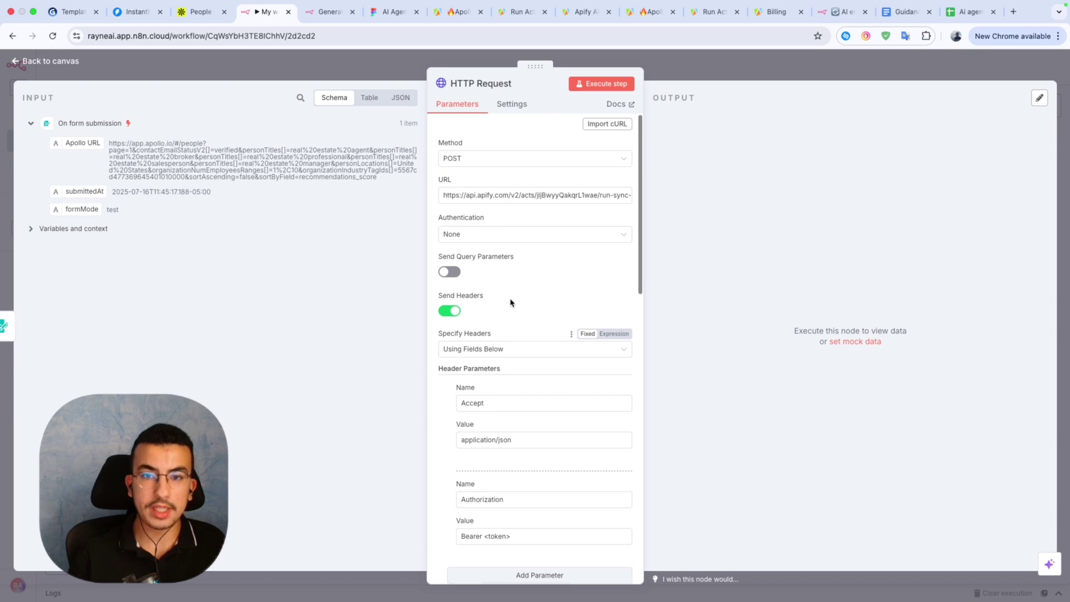
pyautogui.click(459, 196)
pyautogui.press('End')
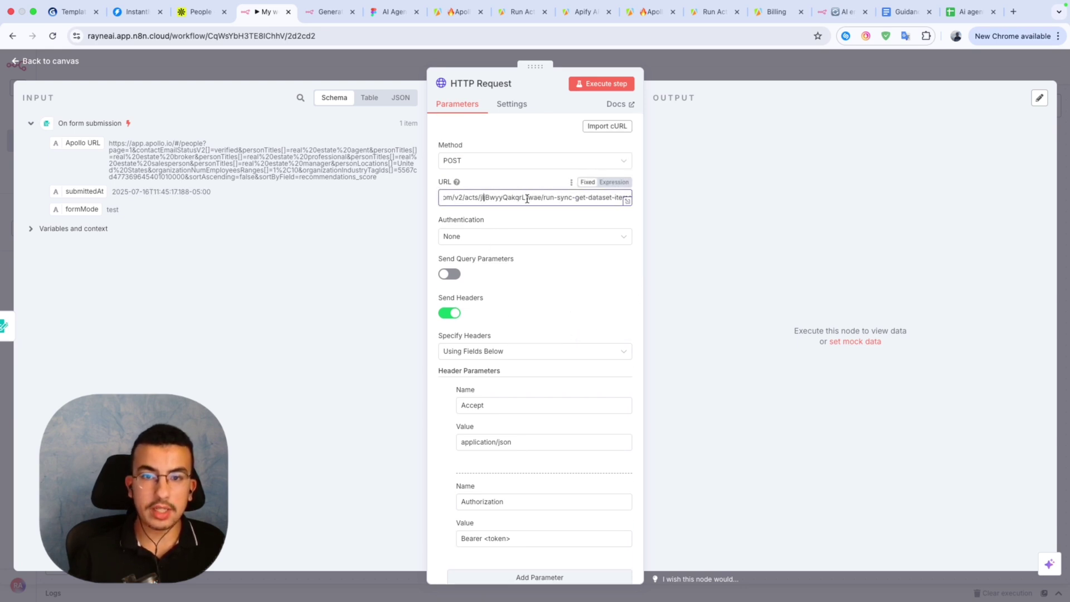
pyautogui.scroll(-1, 522, 238)
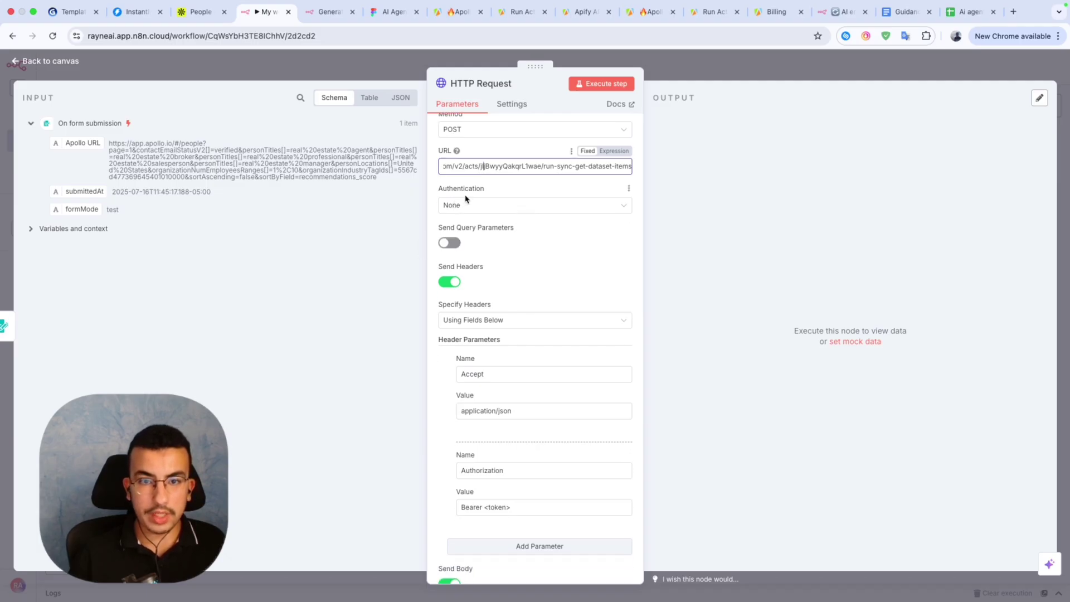
pyautogui.scroll(-3, 492, 234)
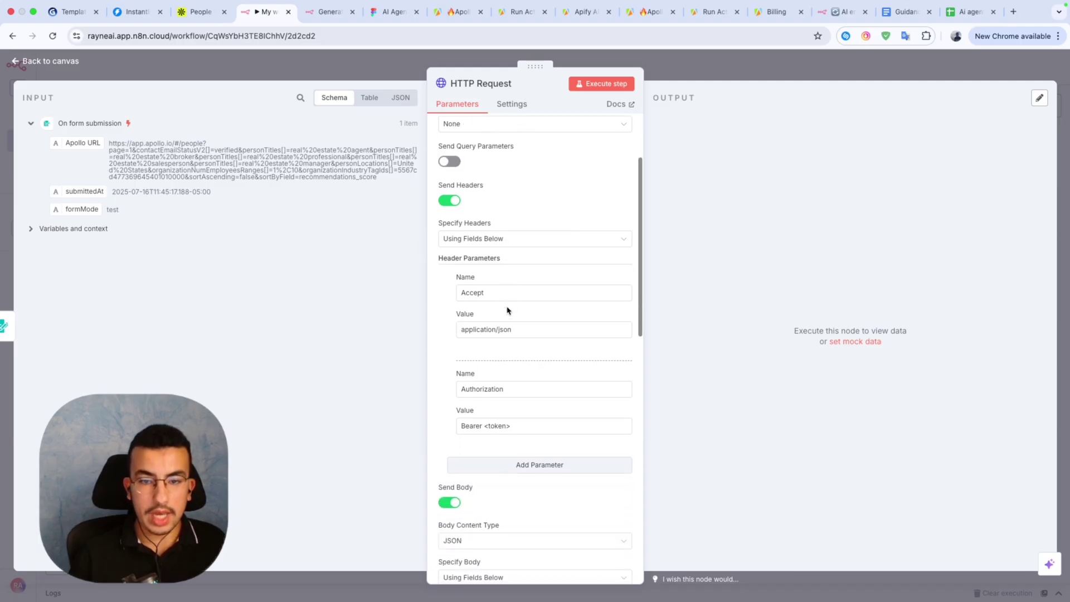
pyautogui.click(510, 427)
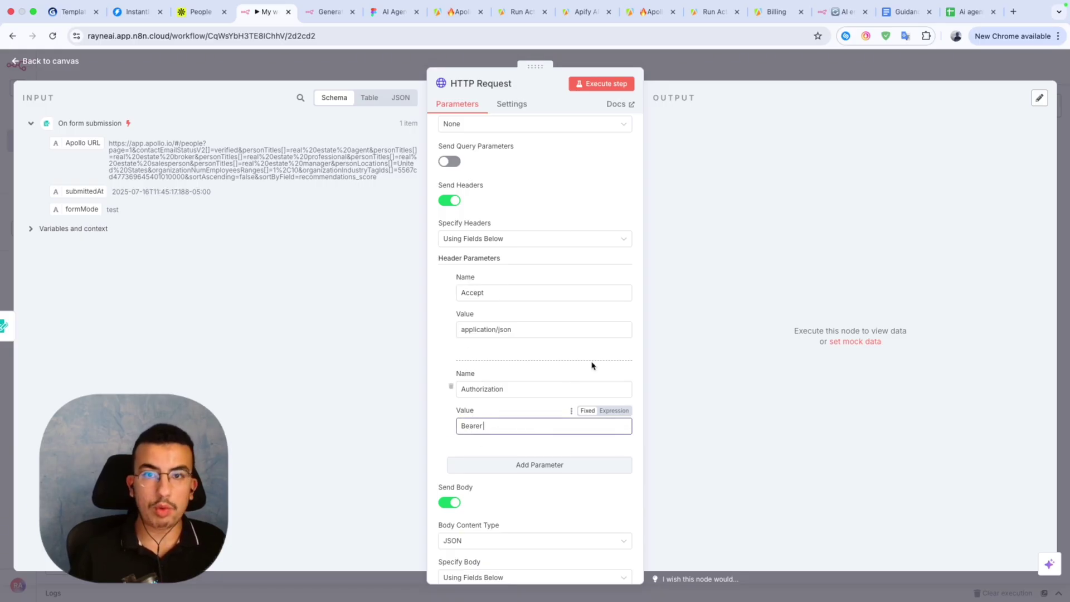
pyautogui.click(532, 12)
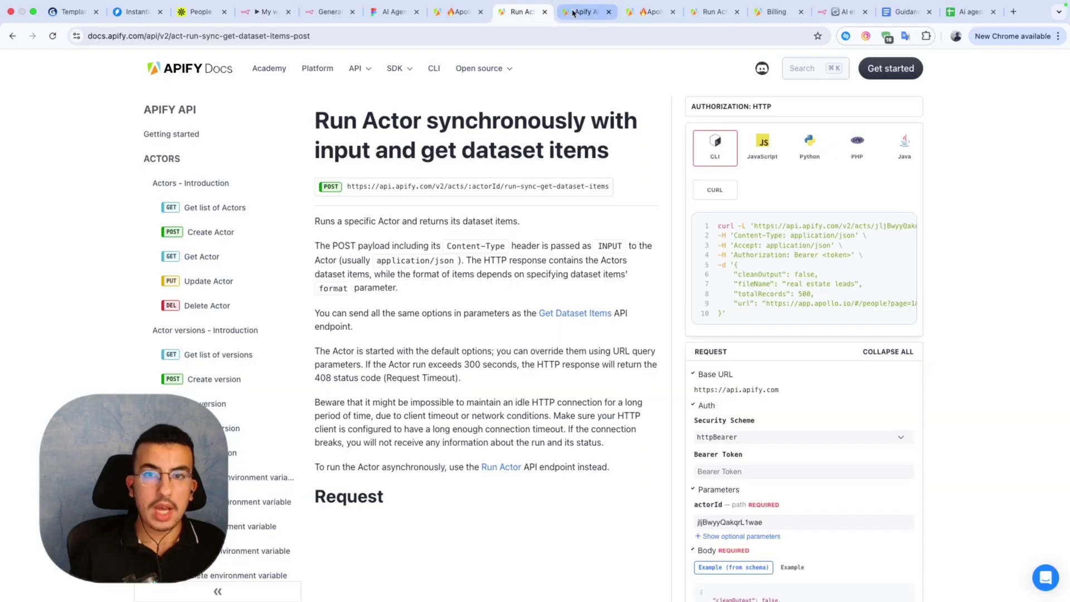
# Copy the n8n API token from Apify account settings and place the caret after 'Bearer'.
pyautogui.click(521, 11)
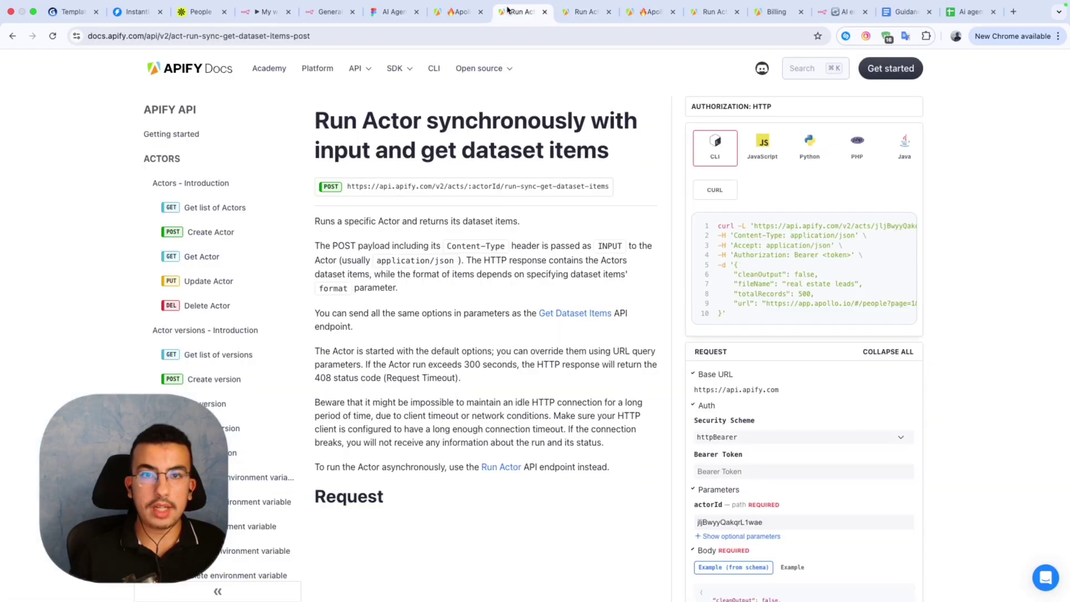
pyautogui.click(454, 13)
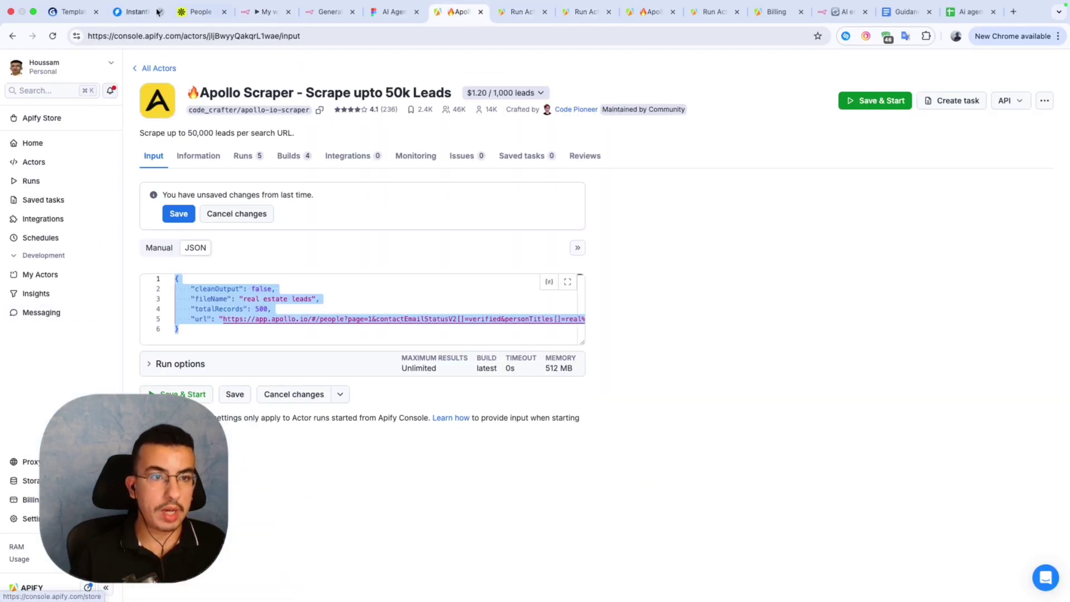
pyautogui.click(26, 518)
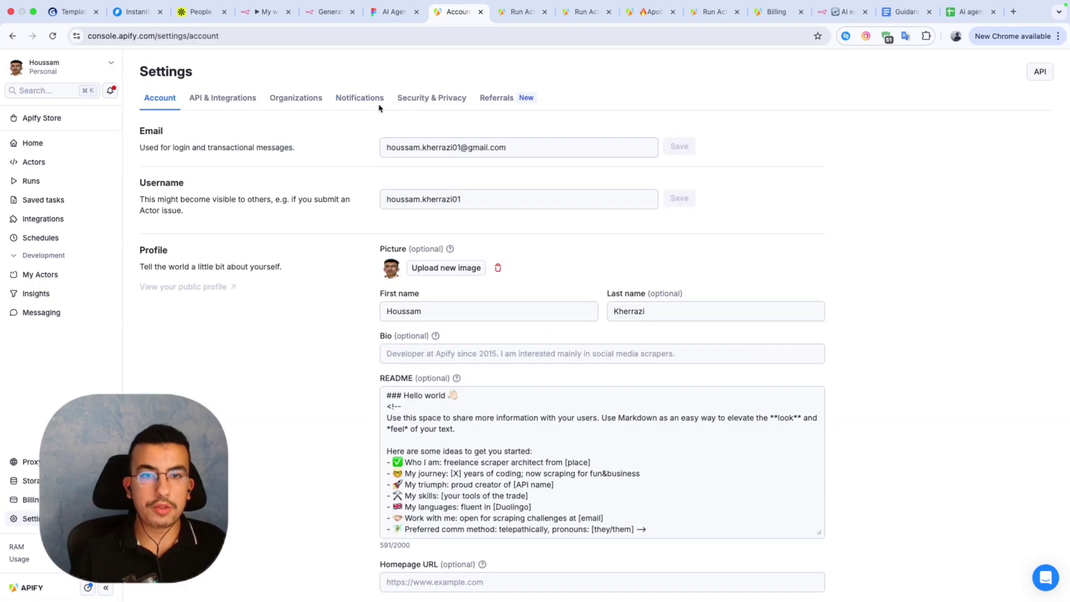
pyautogui.click(212, 105)
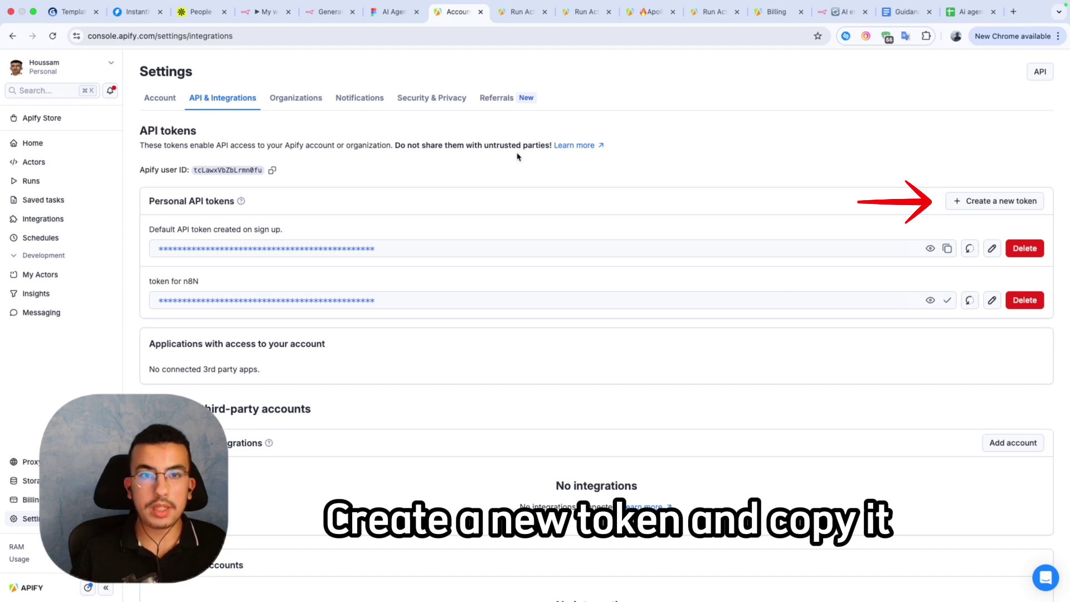
pyautogui.click(265, 12)
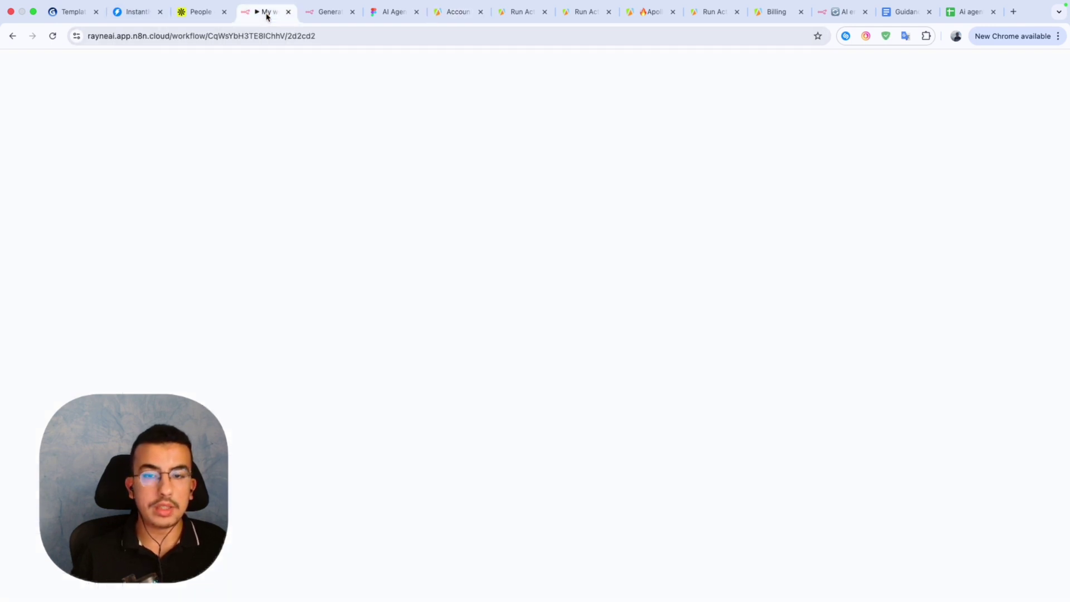
pyautogui.click(516, 425)
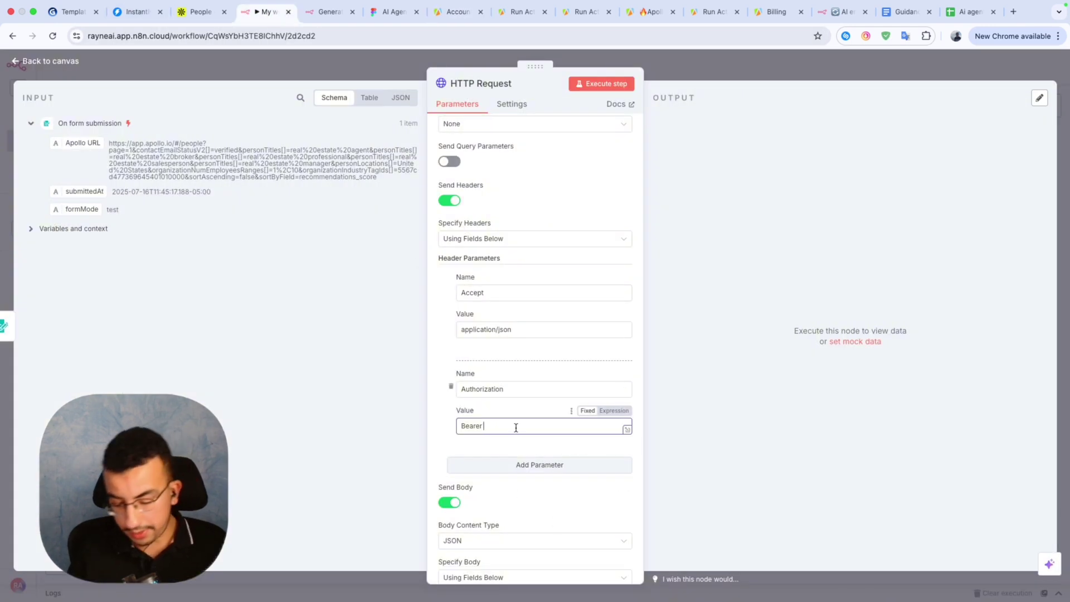
# Paste the Apify API token after 'Bearer' in the Authorization header.
pyautogui.hotkey('ctrl', 'v')
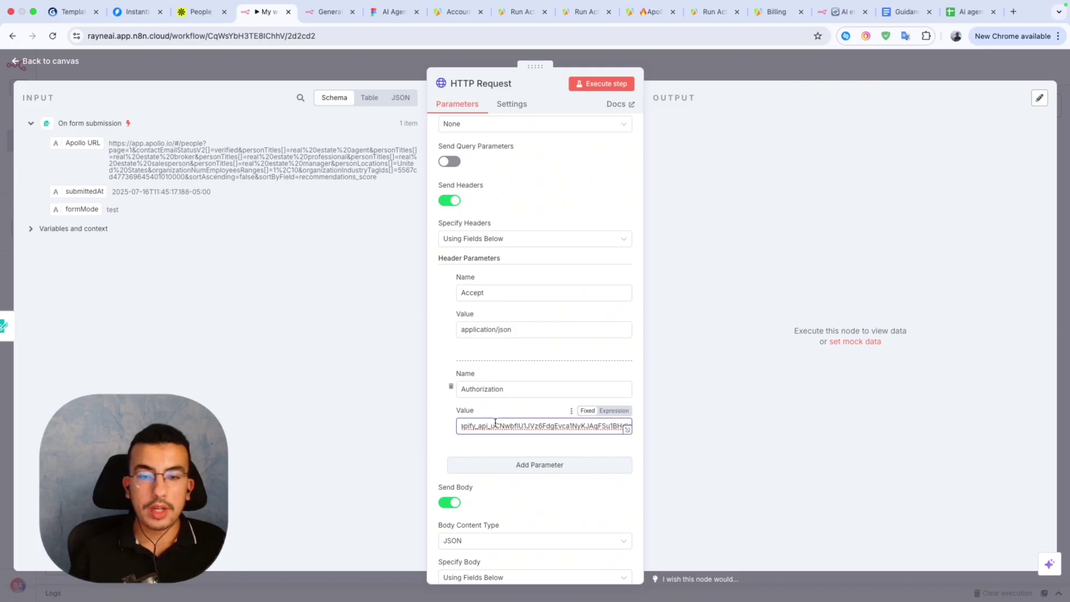
pyautogui.press('Home')
pyautogui.click(513, 411)
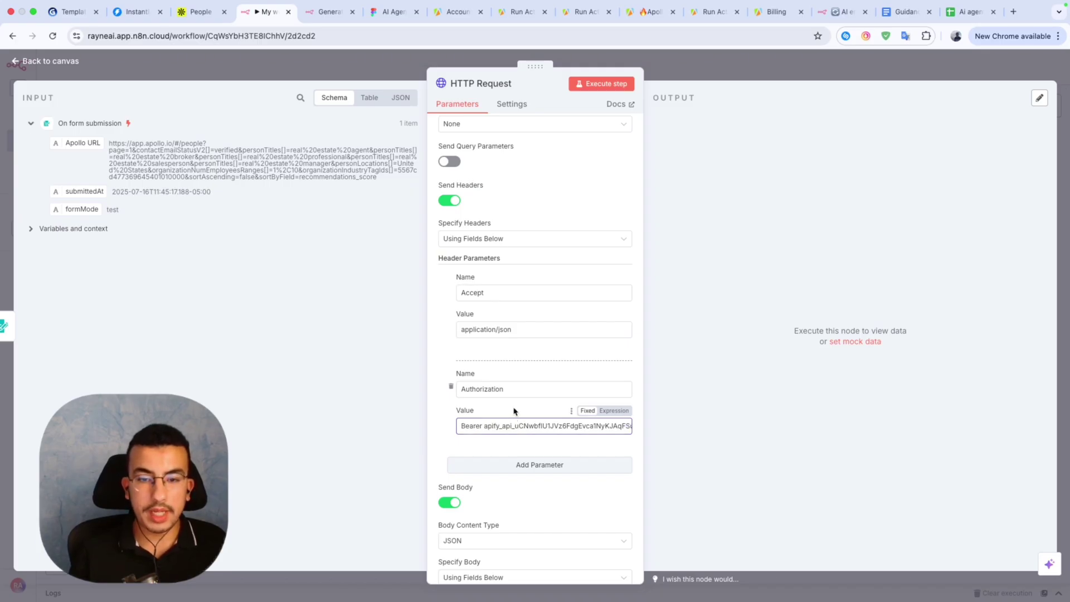
pyautogui.scroll(-4, 513, 412)
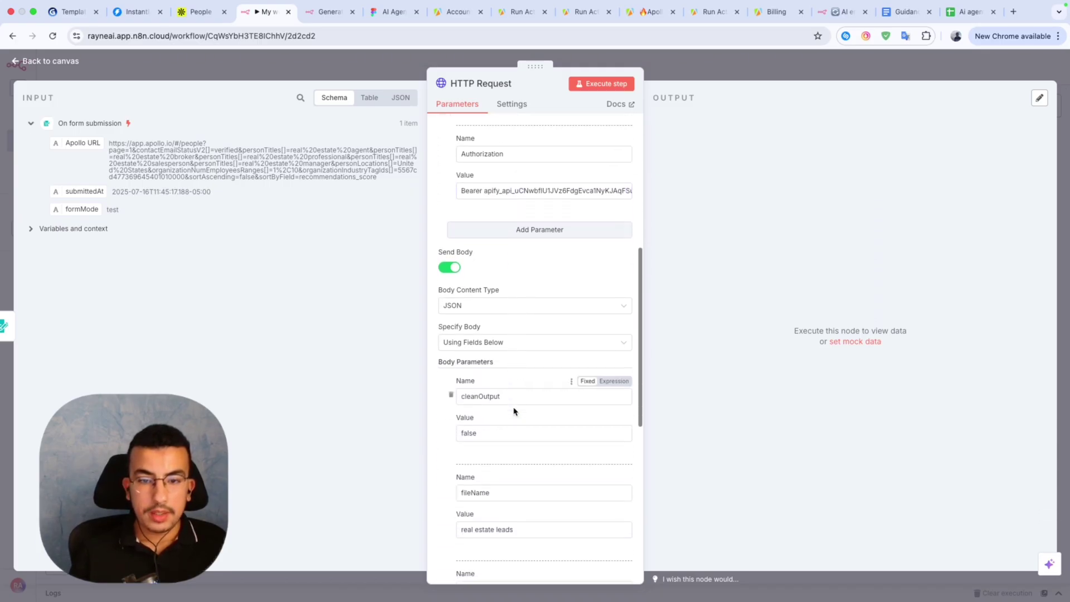
pyautogui.scroll(1, 504, 415)
pyautogui.scroll(1, 502, 417)
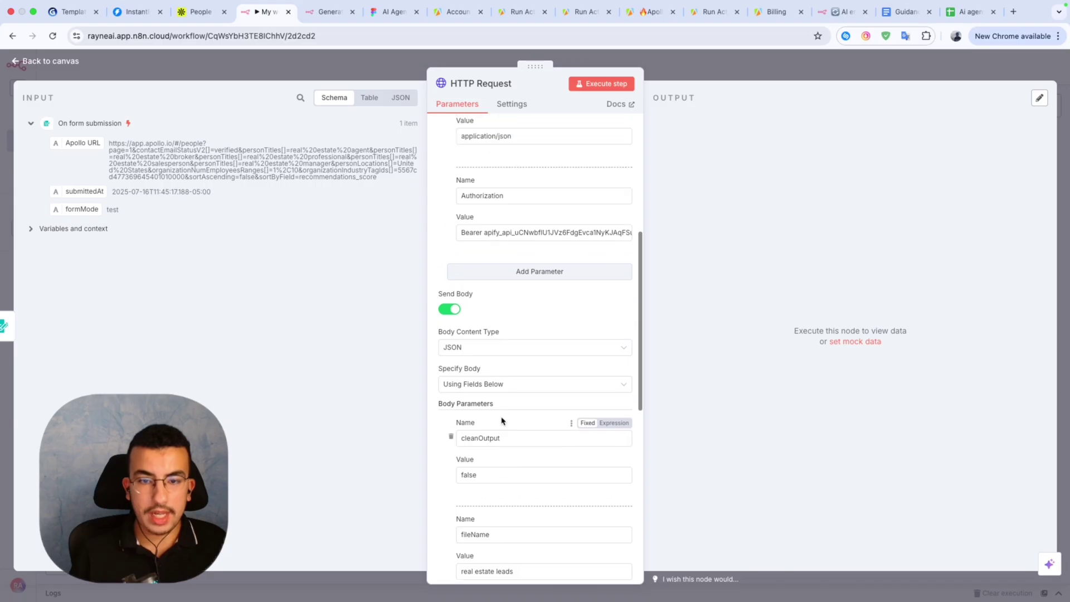
# Keep the body content type JSON and set Specify Body to Using JSON.
pyautogui.click(493, 353)
pyautogui.click(494, 353)
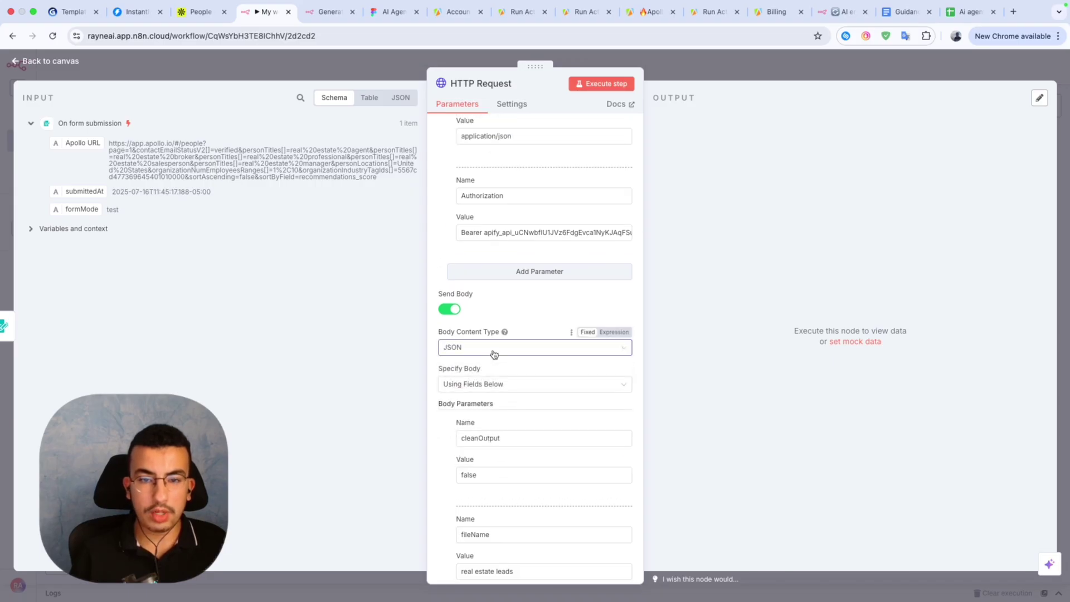
pyautogui.click(482, 354)
pyautogui.click(483, 354)
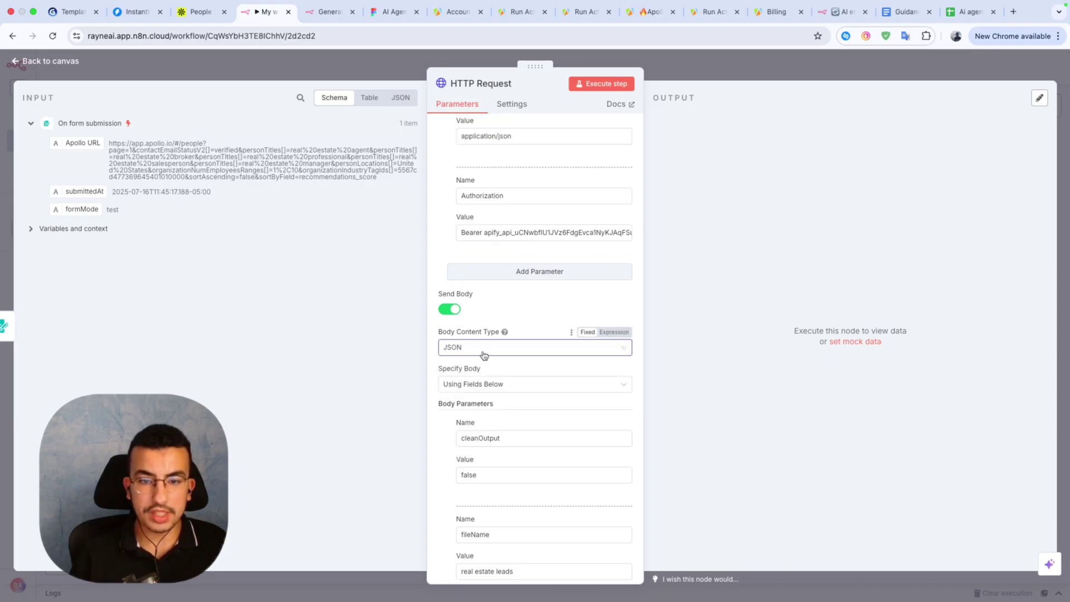
pyautogui.click(494, 384)
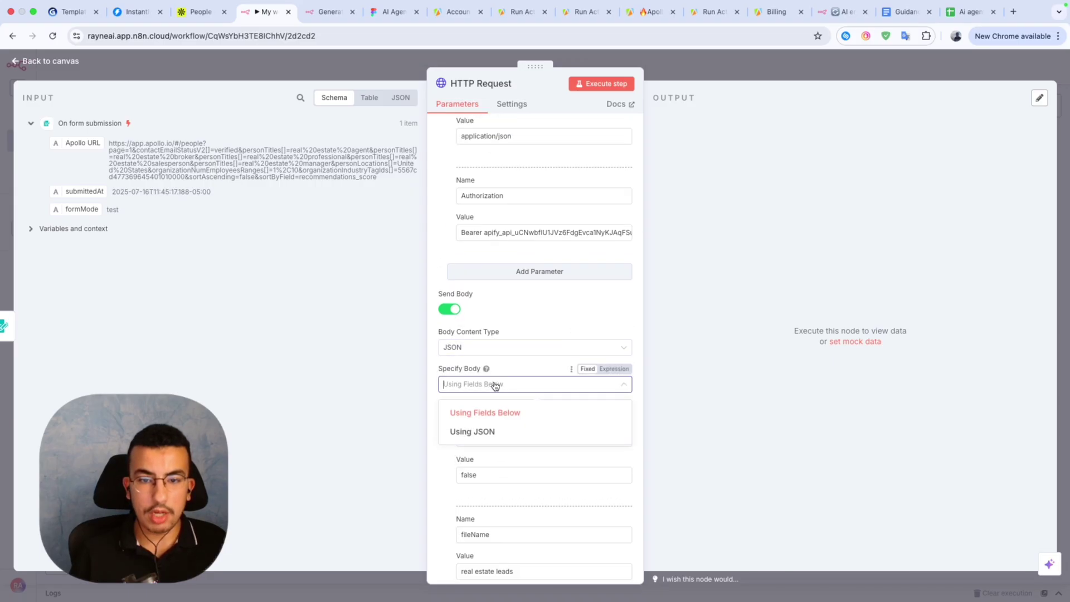
pyautogui.click(468, 435)
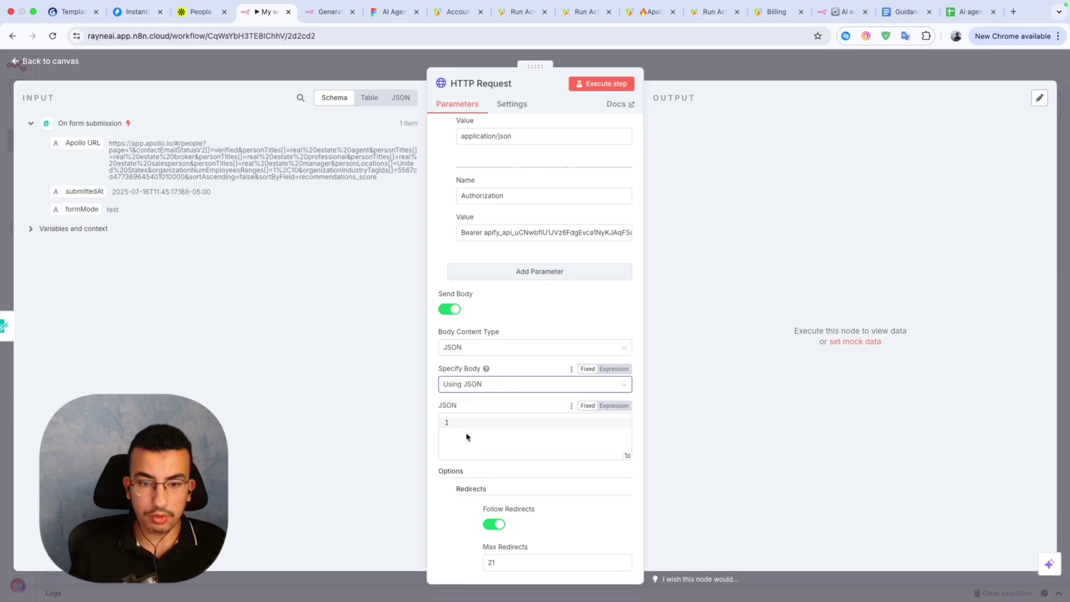
pyautogui.click(485, 430)
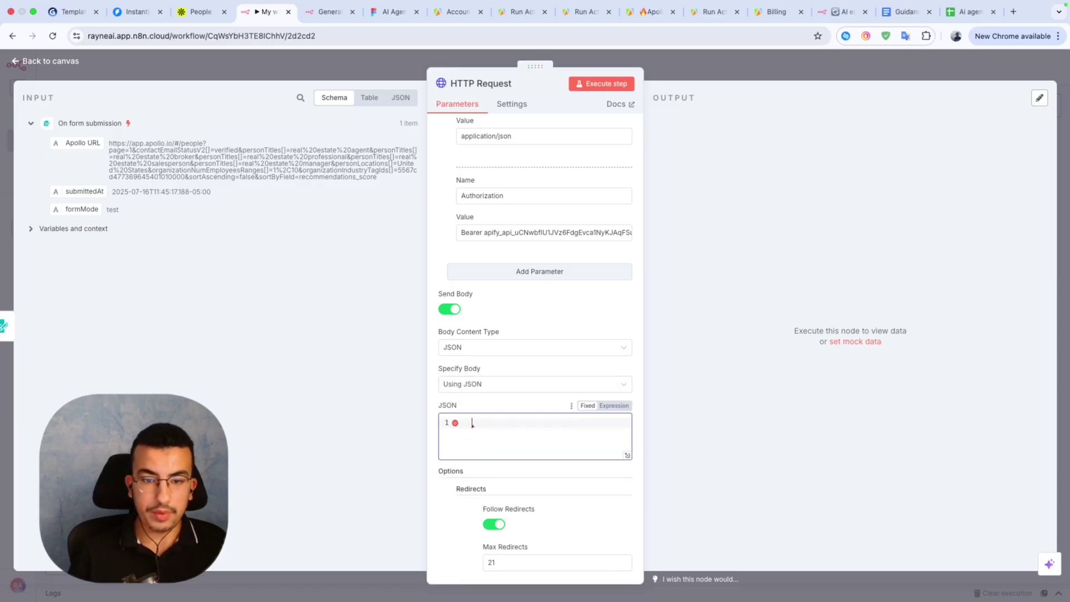
pyautogui.click(328, 11)
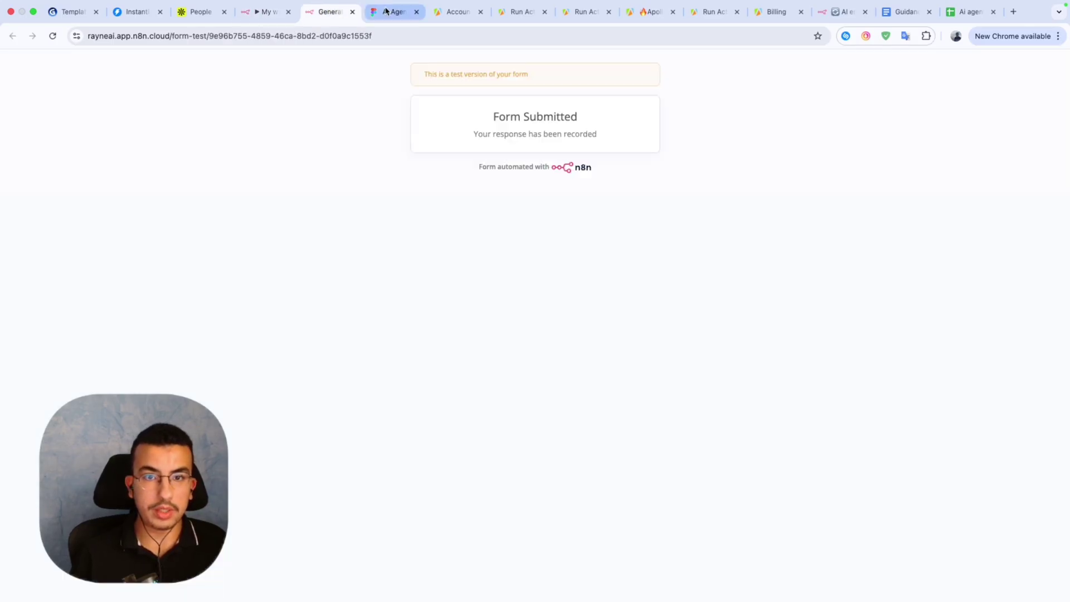
pyautogui.click(514, 19)
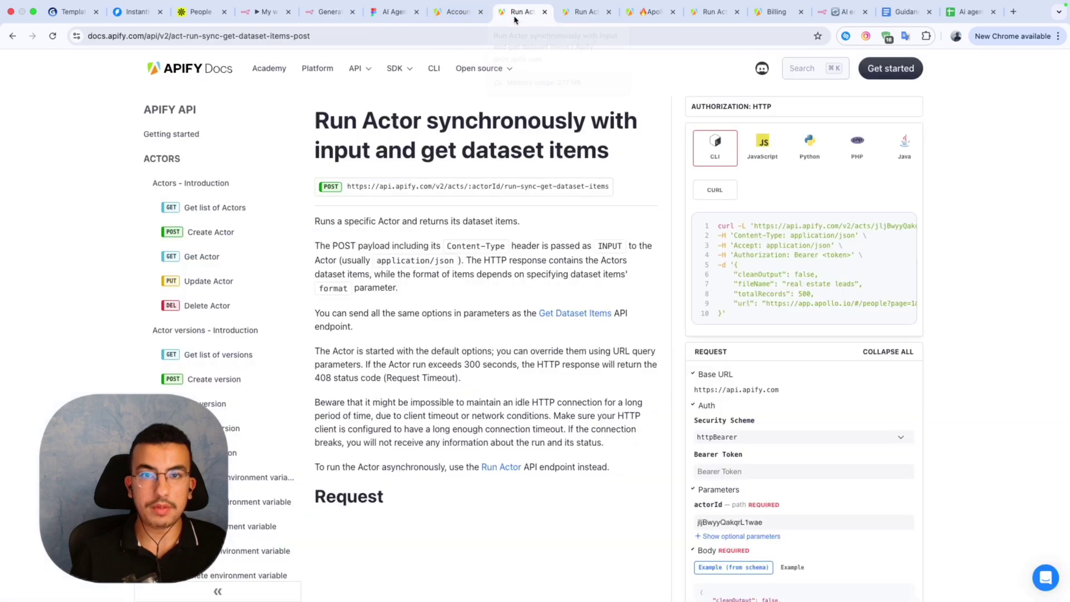
# Copy the Apollo Scraper's full input as JSON from Apify Console's Actors list.
pyautogui.click(443, 19)
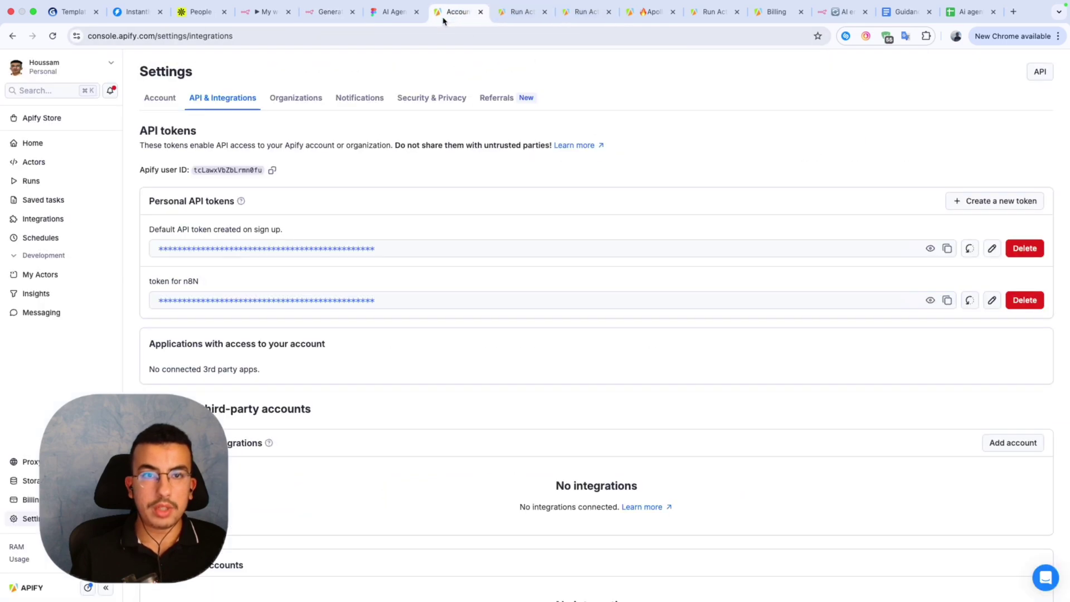
pyautogui.click(37, 163)
pyautogui.click(245, 194)
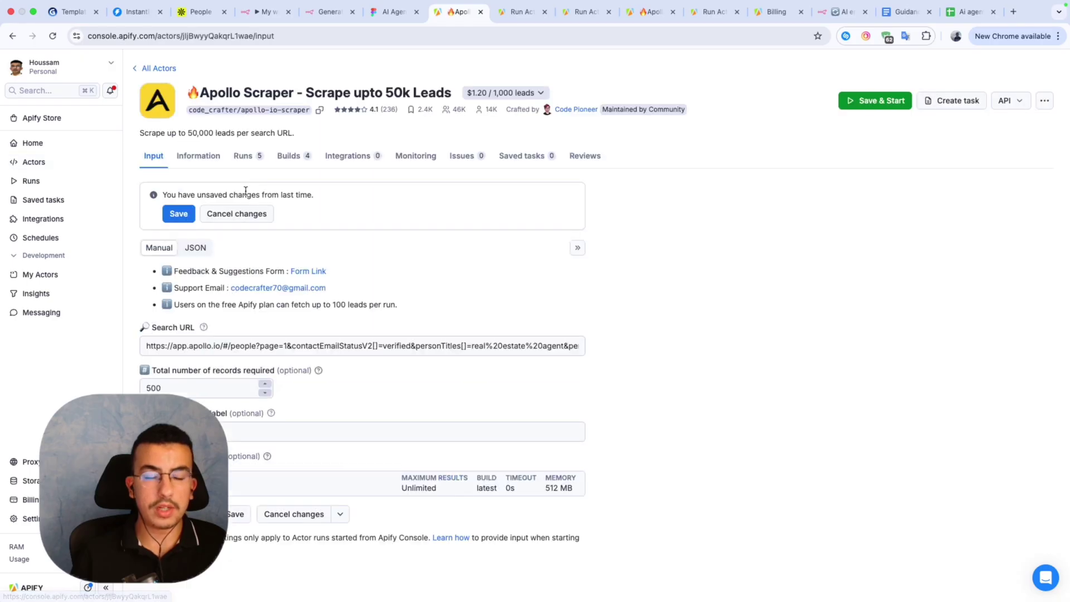
pyautogui.click(200, 252)
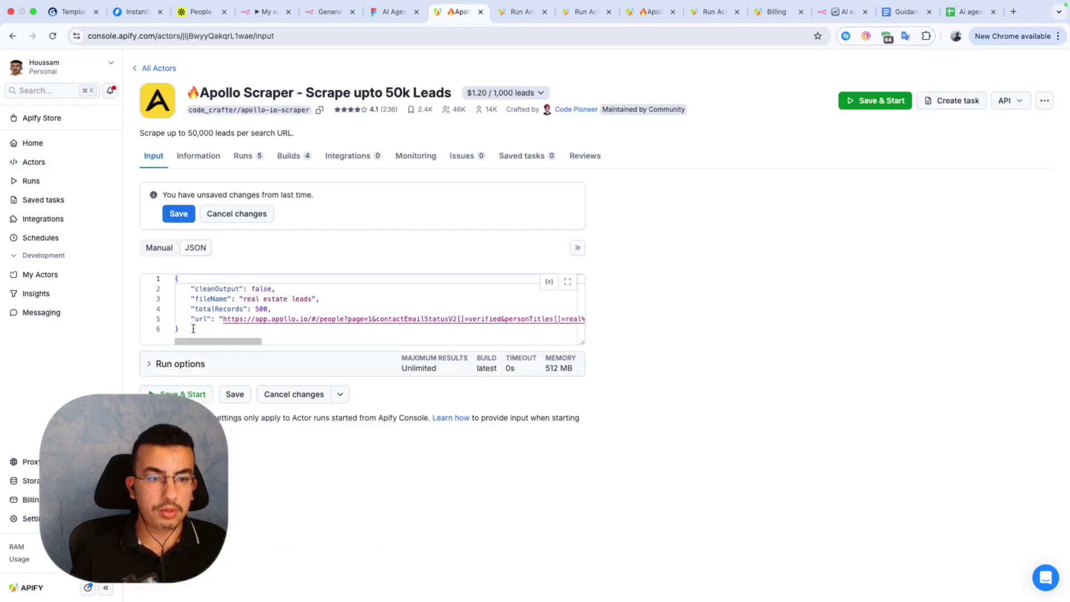
pyautogui.moveTo(190, 332); pyautogui.dragTo(171, 275)
pyautogui.hotkey('ctrl', 'c')
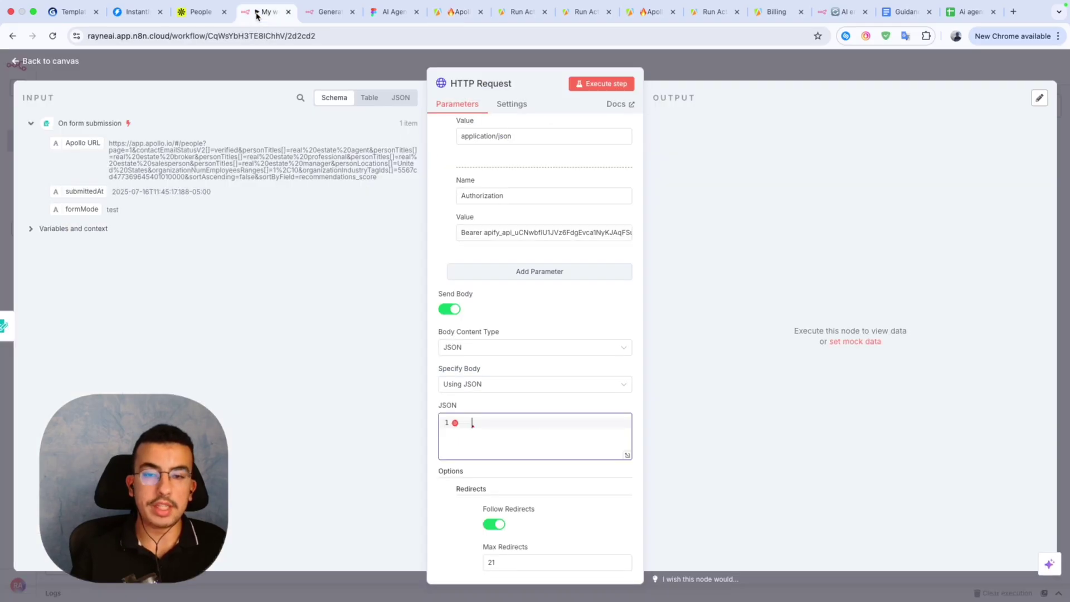
pyautogui.click(258, 12)
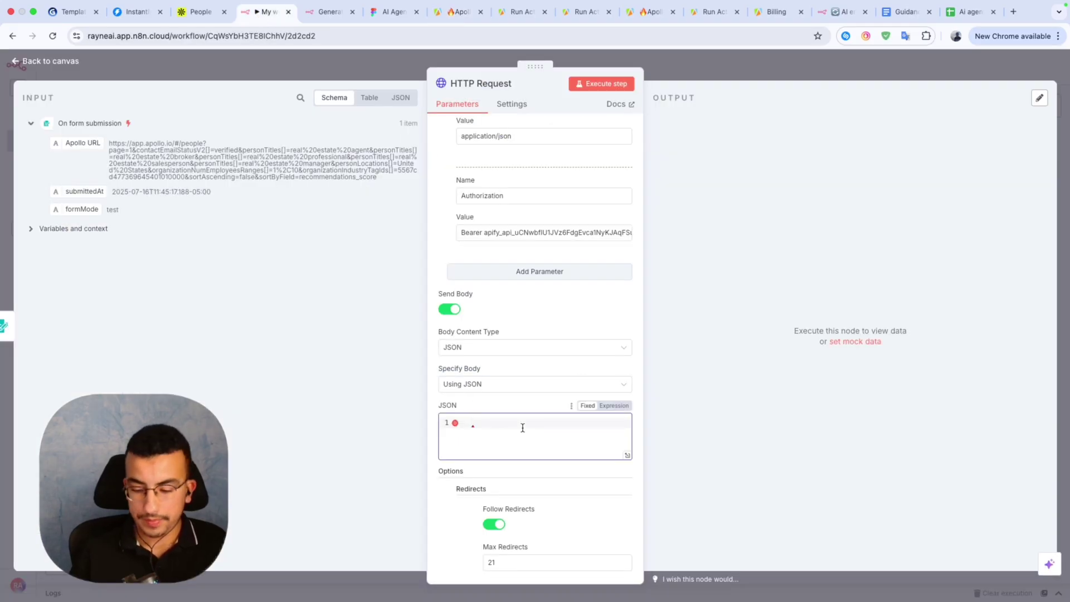
# Paste the Apollo Scraper JSON (fileName 'real estate leads', totalRecords 500) into the body.
pyautogui.click(472, 424)
pyautogui.hotkey('ctrl', 'v')
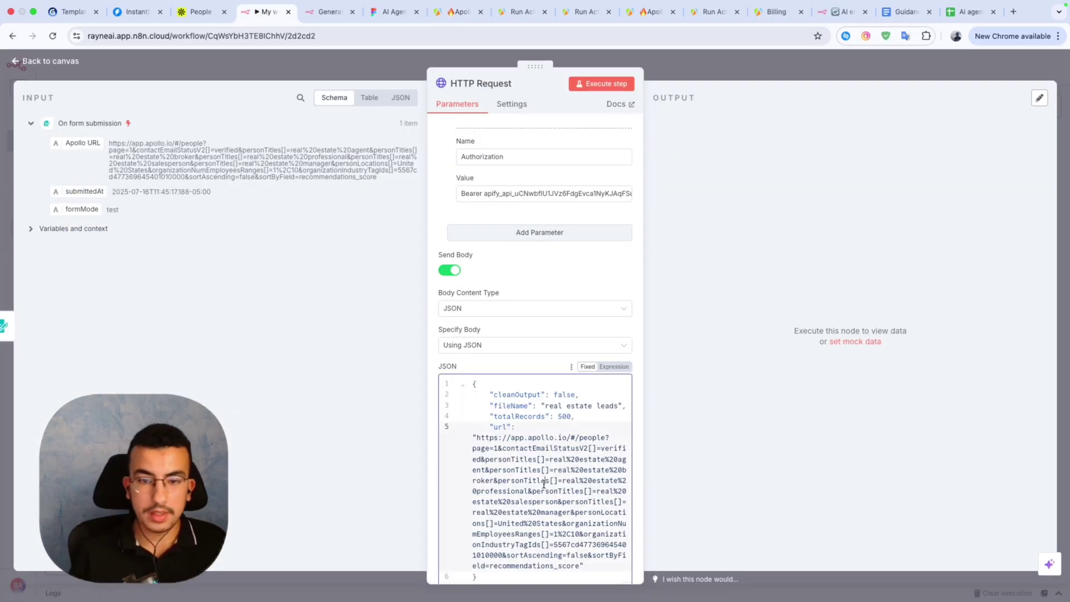
pyautogui.scroll(-1, 543, 484)
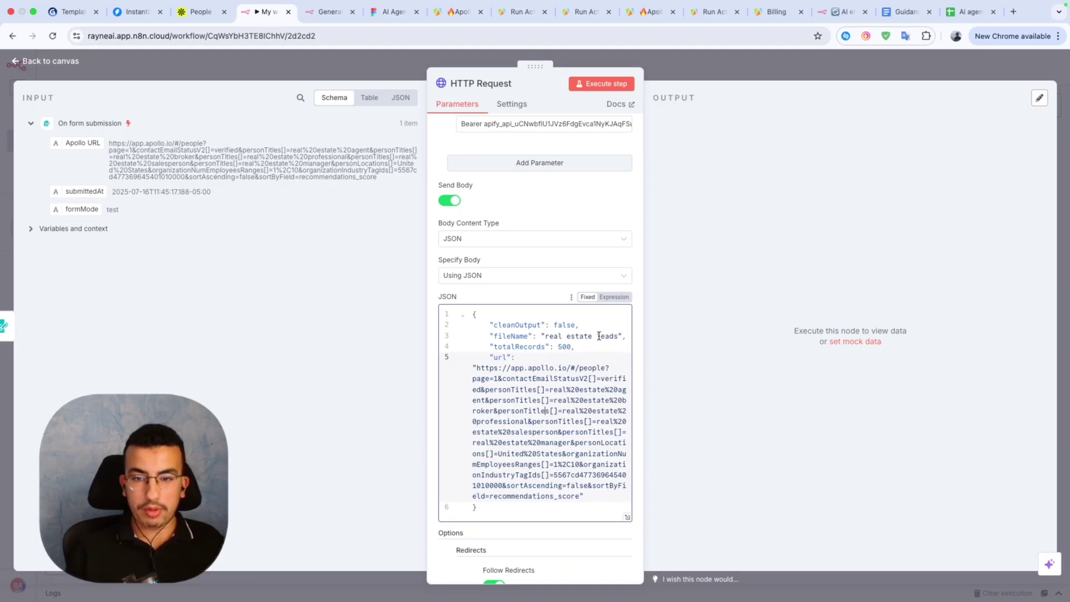
pyautogui.moveTo(620, 337); pyautogui.dragTo(567, 336)
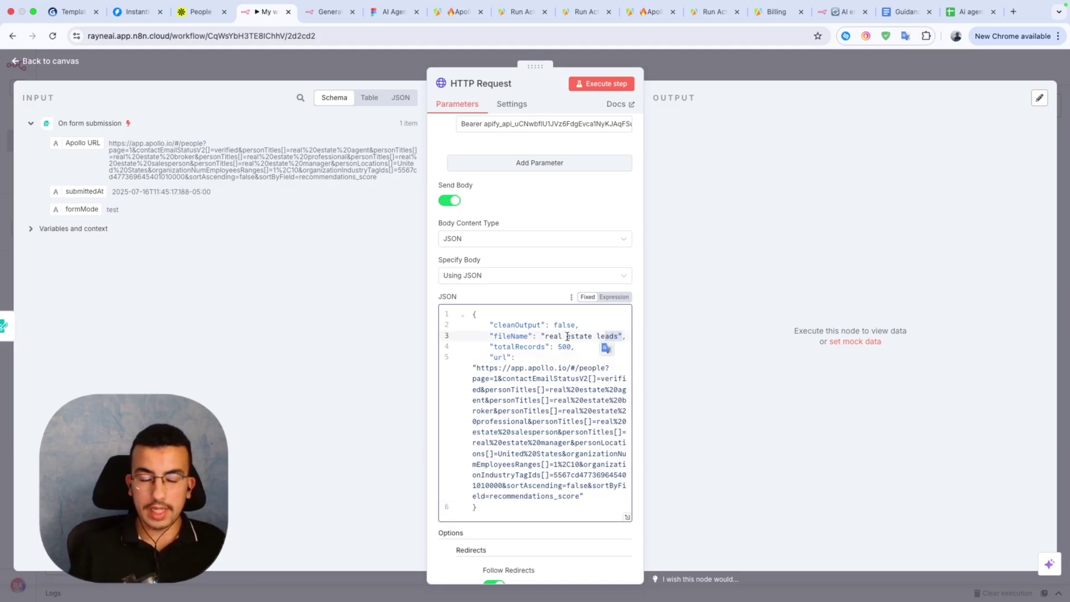
pyautogui.click(567, 337)
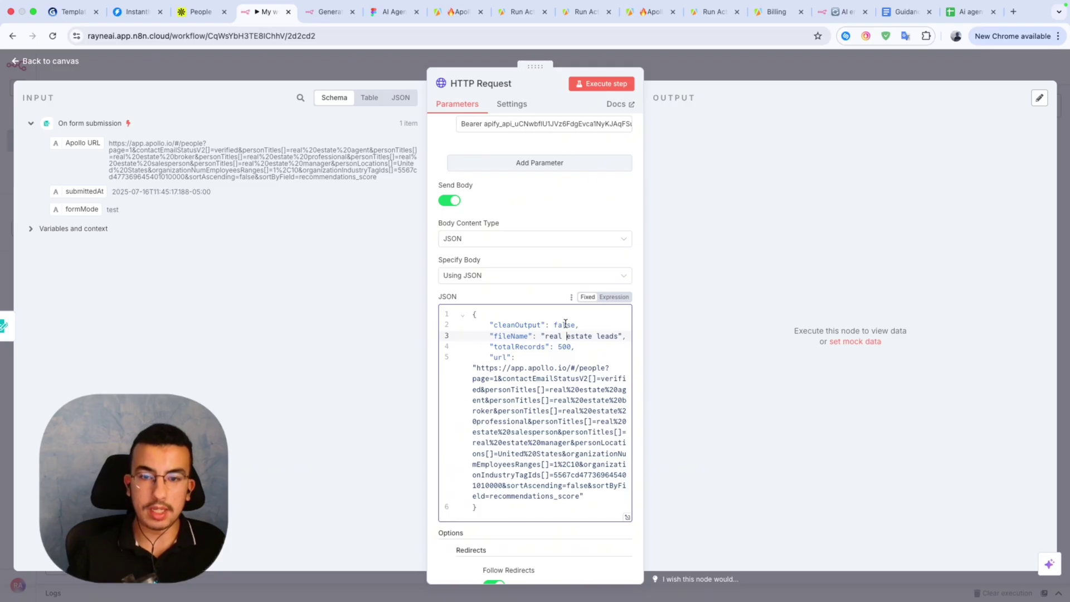
# Delete the hardcoded Apollo URL so the body reads "url": "".
pyautogui.click(554, 411)
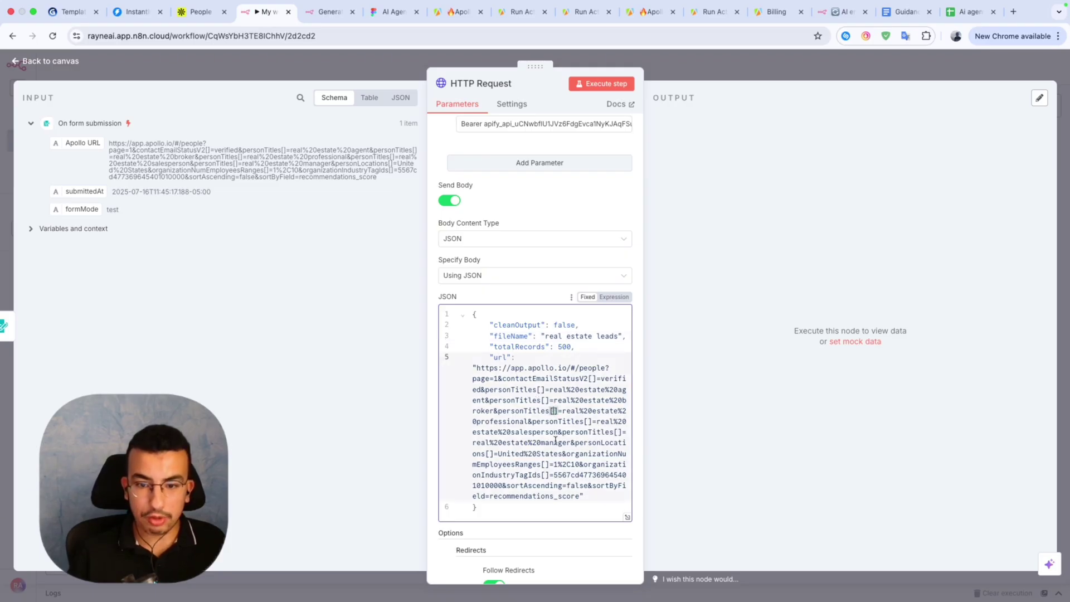
pyautogui.moveTo(582, 495); pyautogui.dragTo(567, 494)
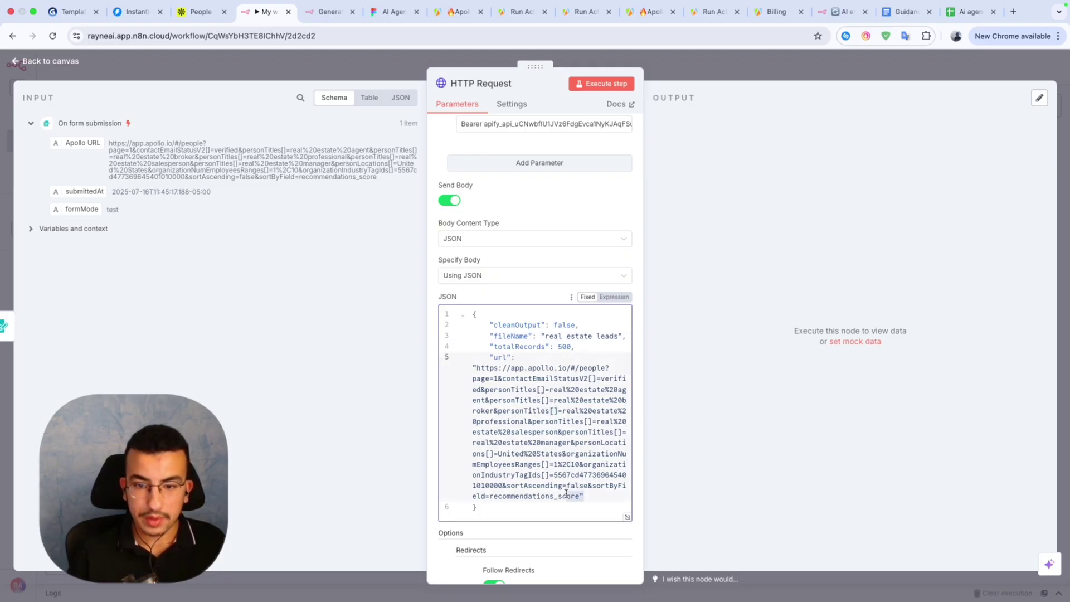
pyautogui.click(580, 497)
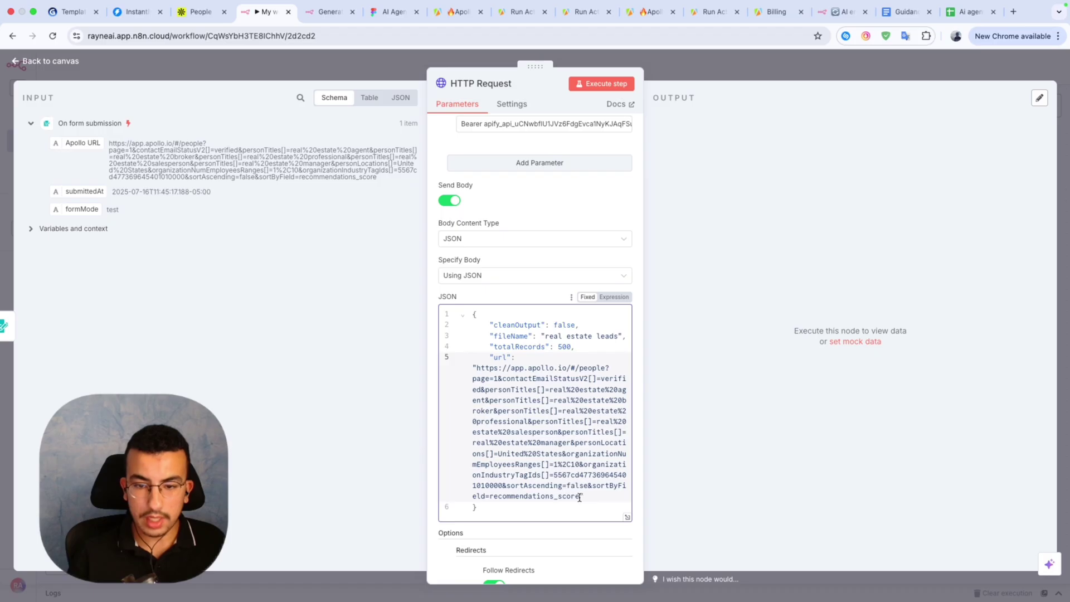
pyautogui.moveTo(580, 498); pyautogui.dragTo(477, 372)
pyautogui.press('BackSpace')
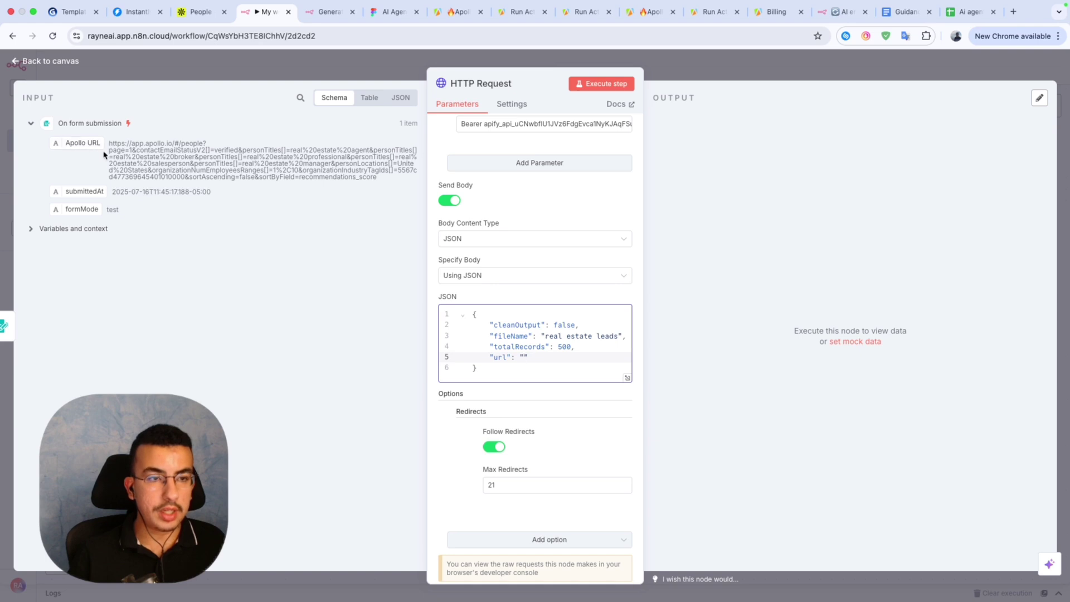
# Put the form's {{ $json['Apollo URL'] }} expression into the JSON body's empty url value.
pyautogui.click(82, 146)
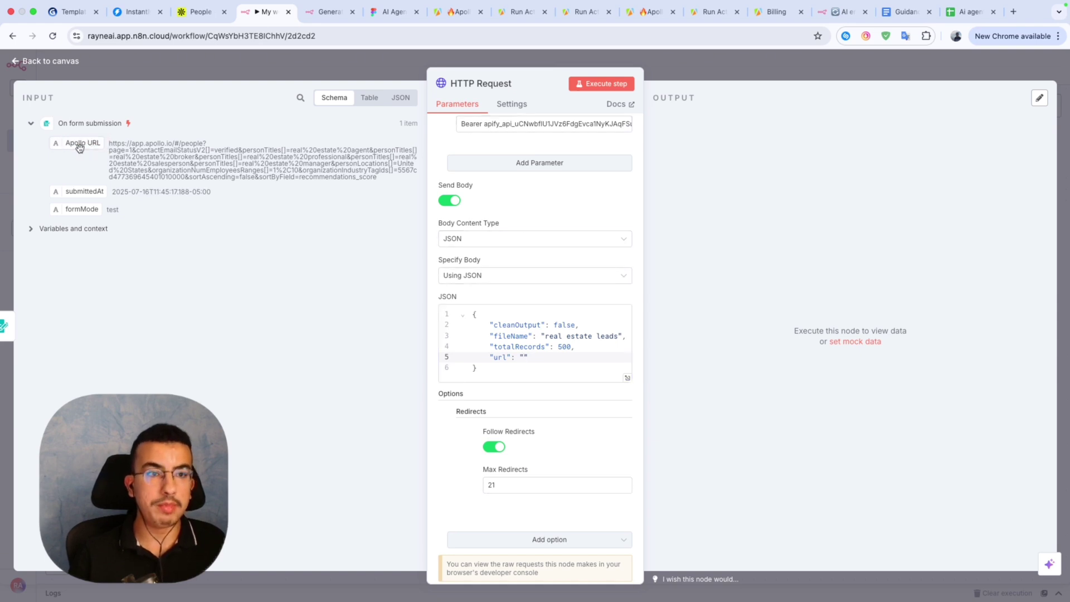
pyautogui.moveTo(80, 147); pyautogui.dragTo(524, 357)
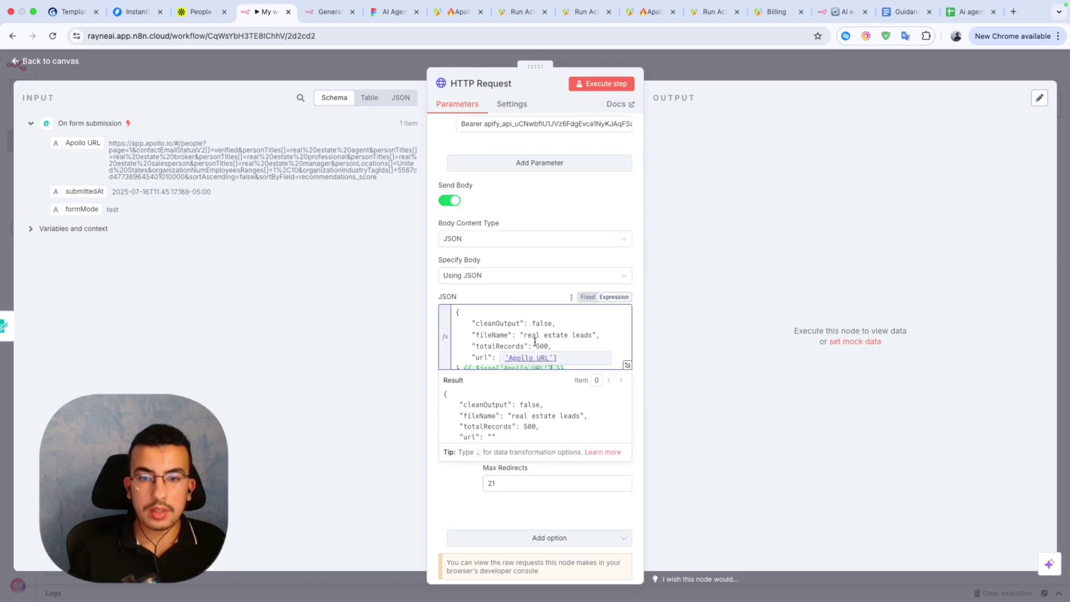
pyautogui.click(537, 337)
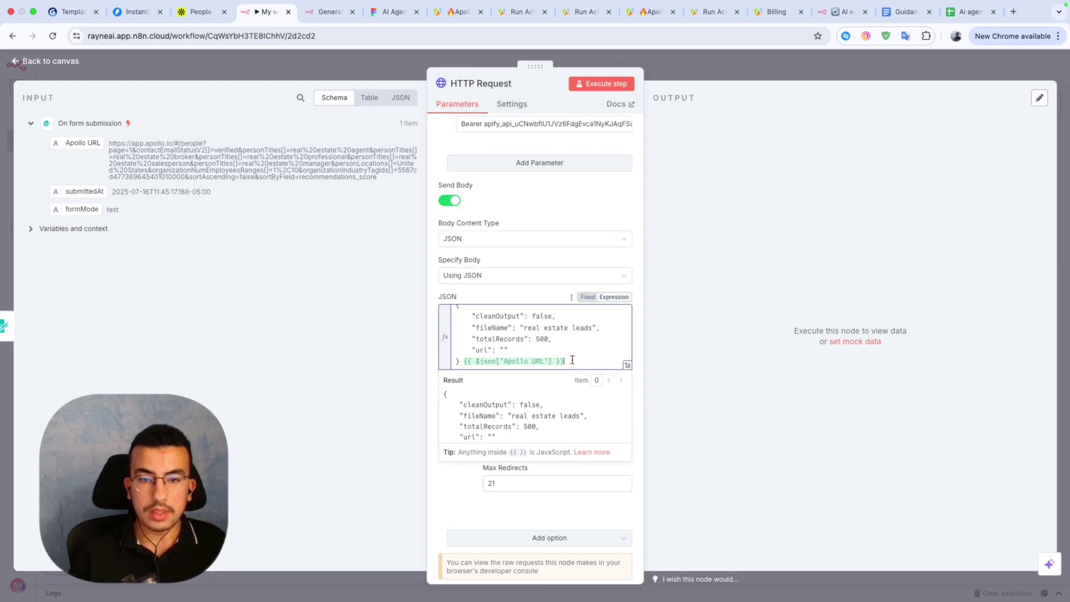
pyautogui.moveTo(573, 360); pyautogui.dragTo(467, 359)
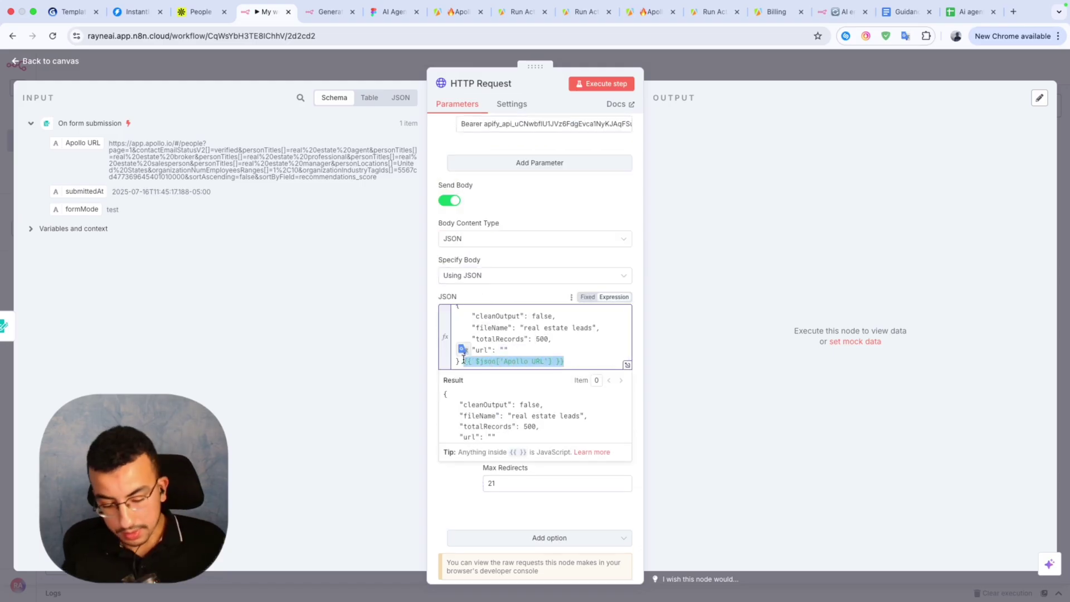
pyautogui.hotkey('ctrl', 'x')
pyautogui.click(504, 349)
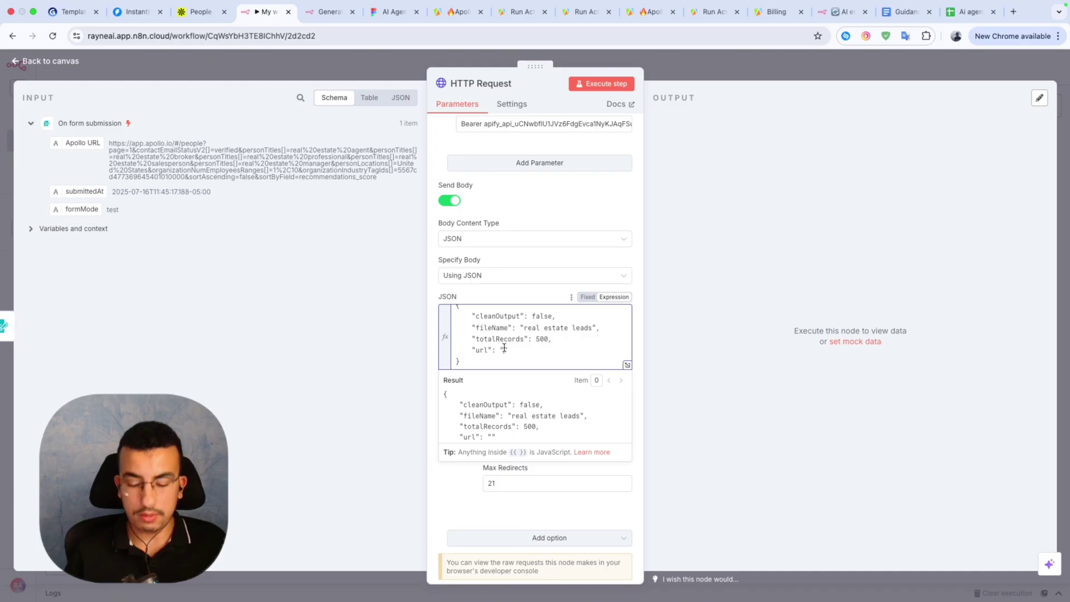
pyautogui.hotkey('ctrl', 'v')
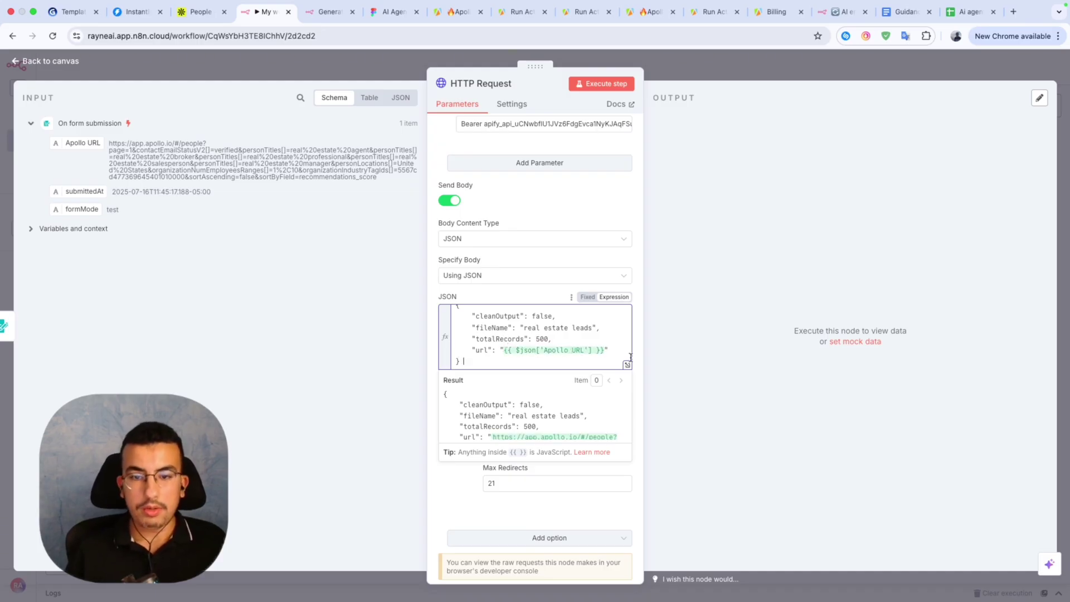
pyautogui.scroll(-3, 572, 432)
pyautogui.scroll(5, 572, 433)
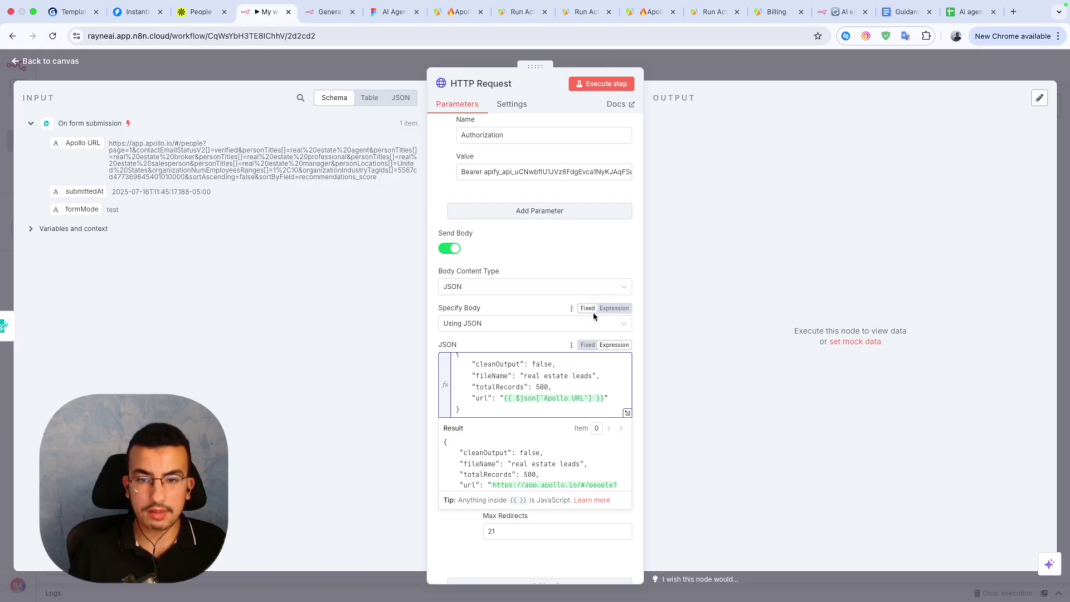
# Pin the On form submission trigger's test output data.
pyautogui.click(554, 310)
pyautogui.scroll(-1, 554, 310)
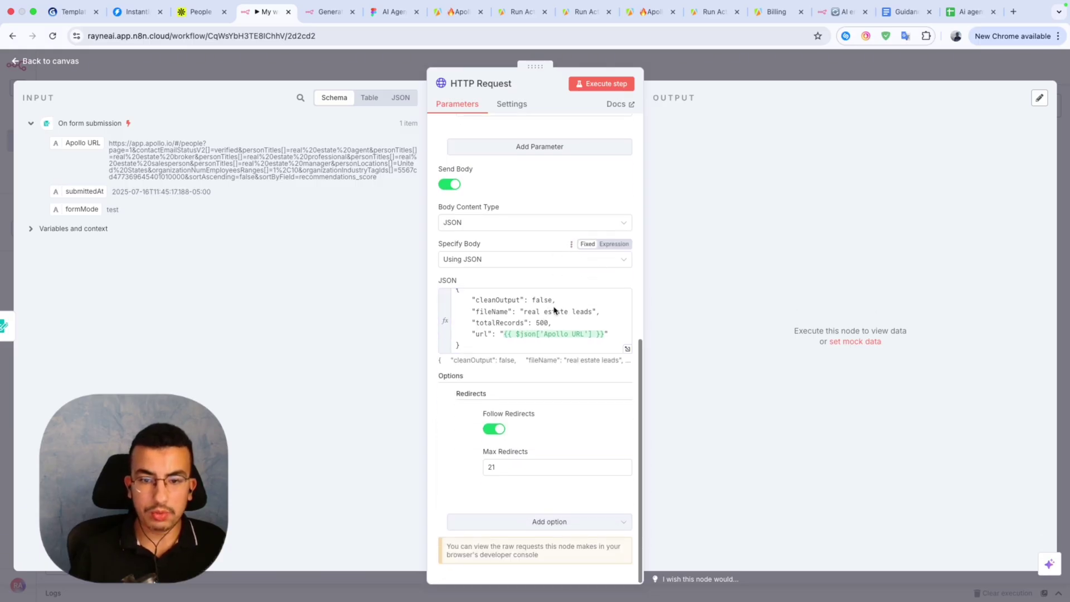
pyautogui.scroll(8, 554, 310)
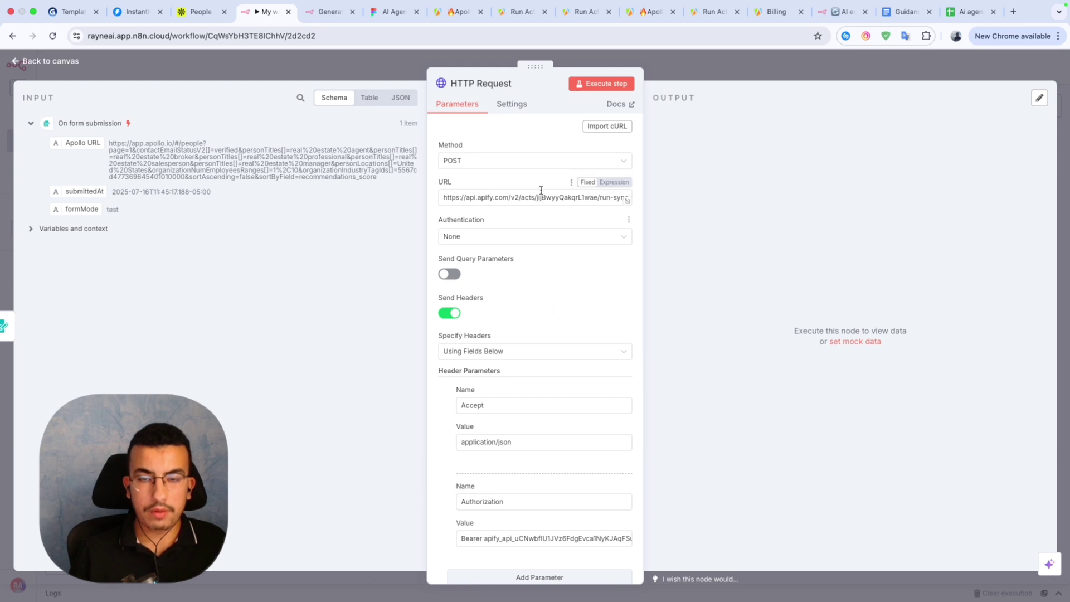
pyautogui.scroll(-5, 542, 284)
pyautogui.scroll(3, 542, 285)
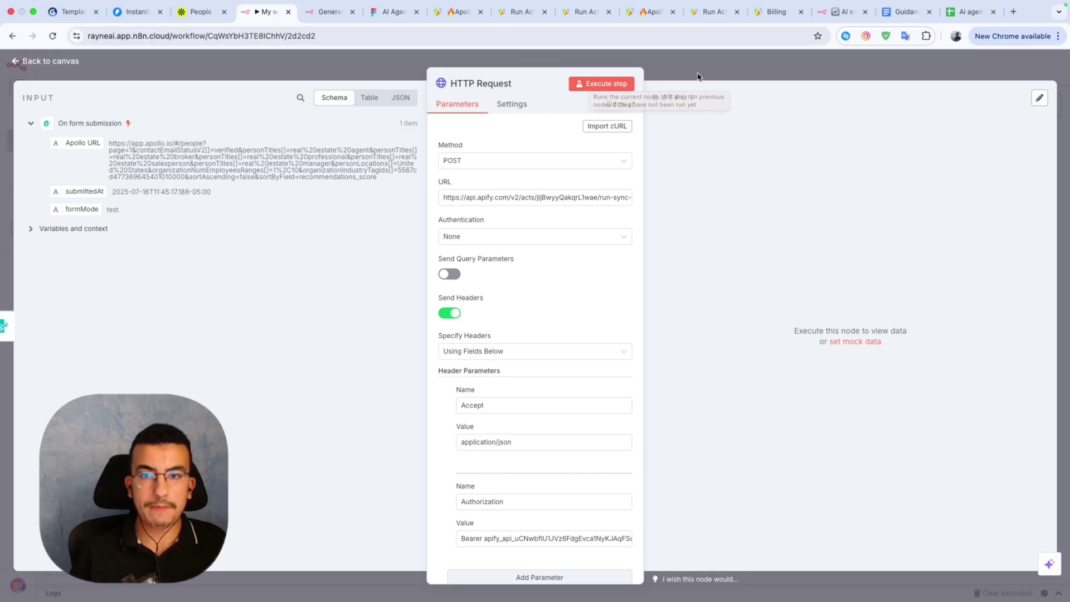
pyautogui.click(700, 74)
pyautogui.doubleClick(556, 343)
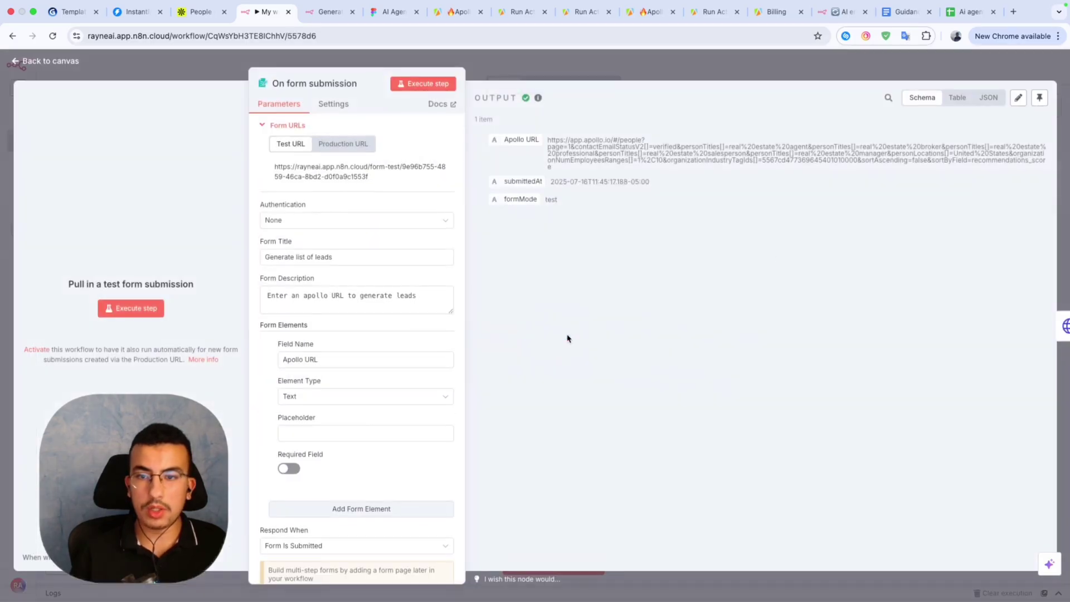
pyautogui.click(1039, 98)
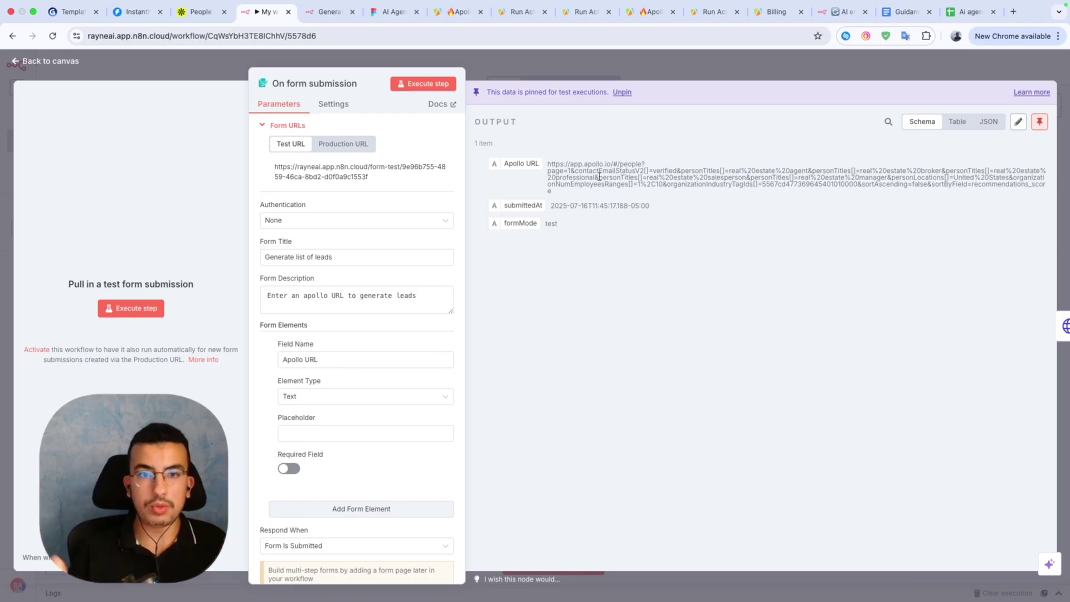
# Run the HTTP Request step against the Apify scraper.
pyautogui.click(672, 67)
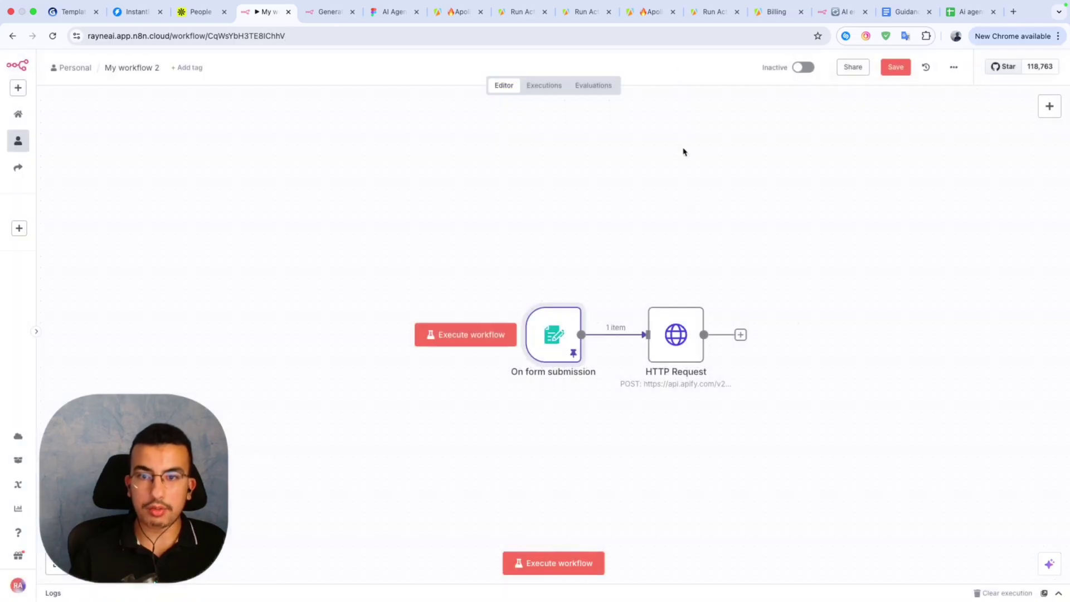
pyautogui.doubleClick(671, 356)
pyautogui.click(604, 88)
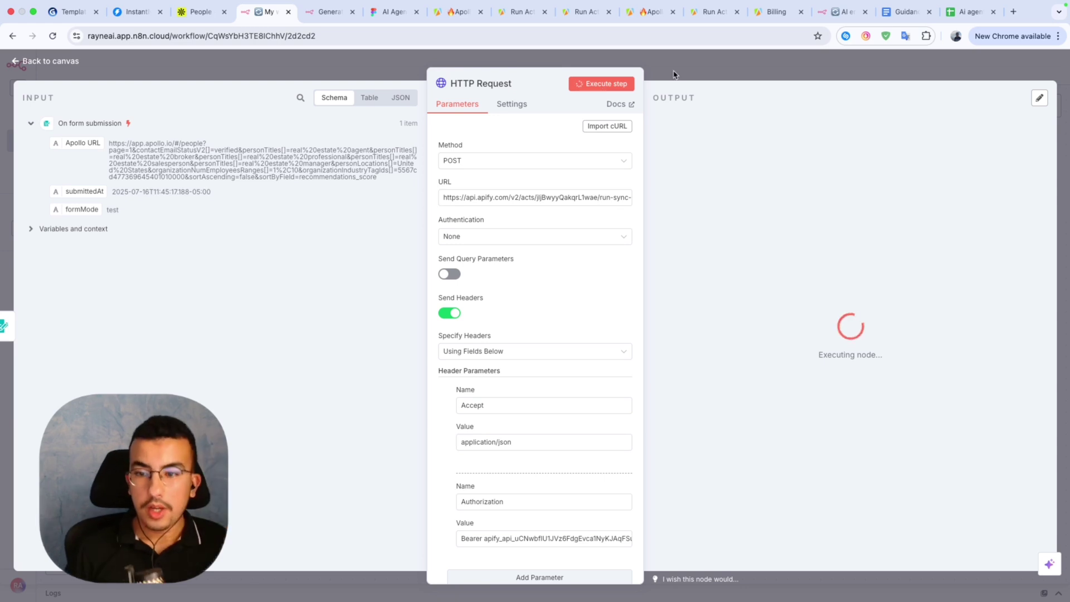
# Check the Apify Apollo Scraper runs list for the 500-result real estate leads run, then return to n8n.
pyautogui.click(453, 31)
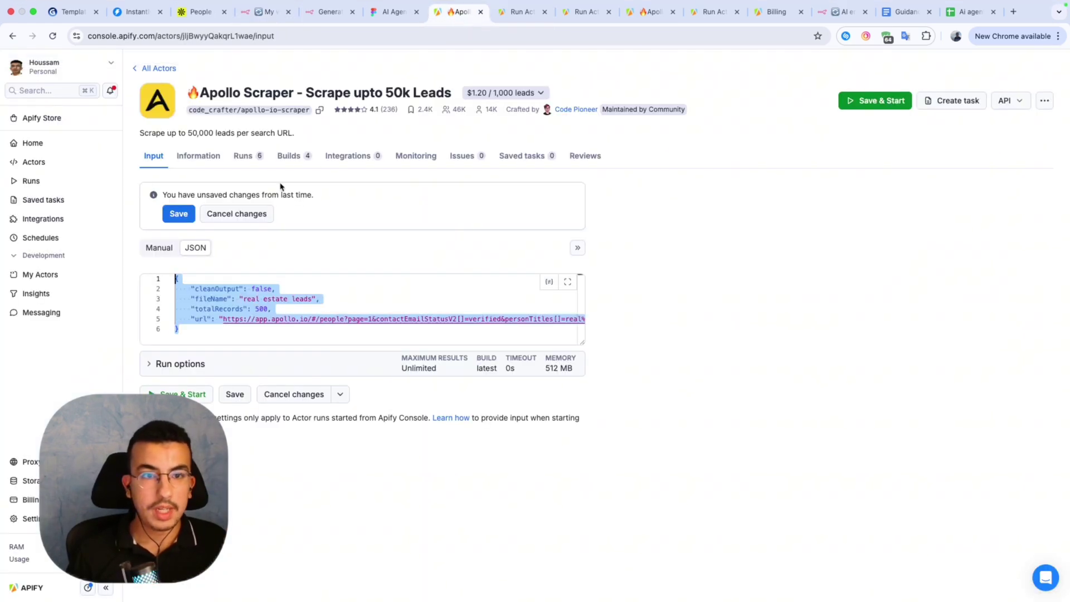
pyautogui.click(257, 161)
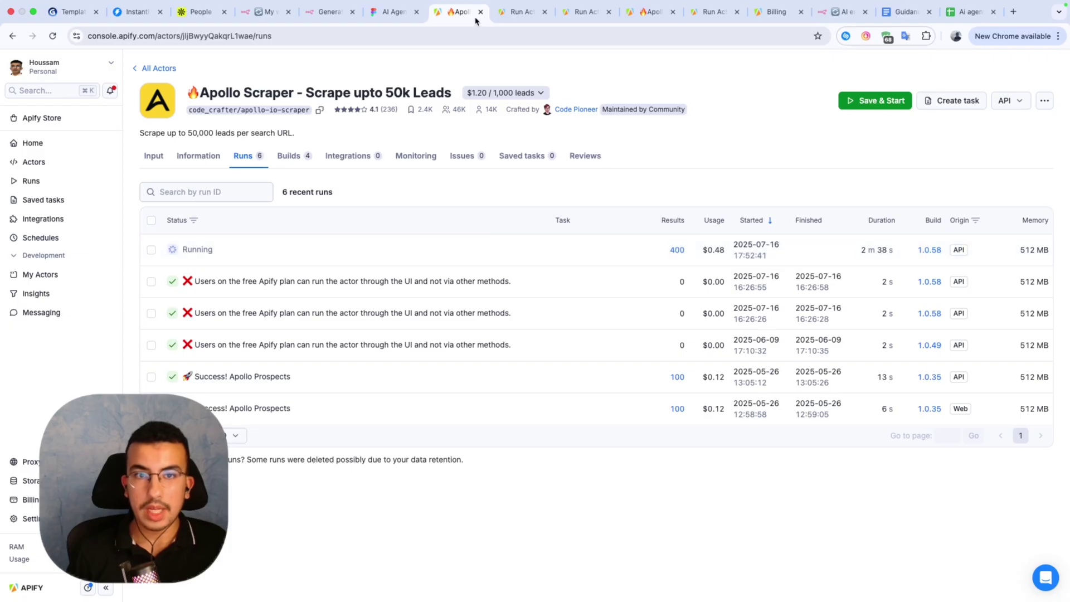
pyautogui.click(267, 11)
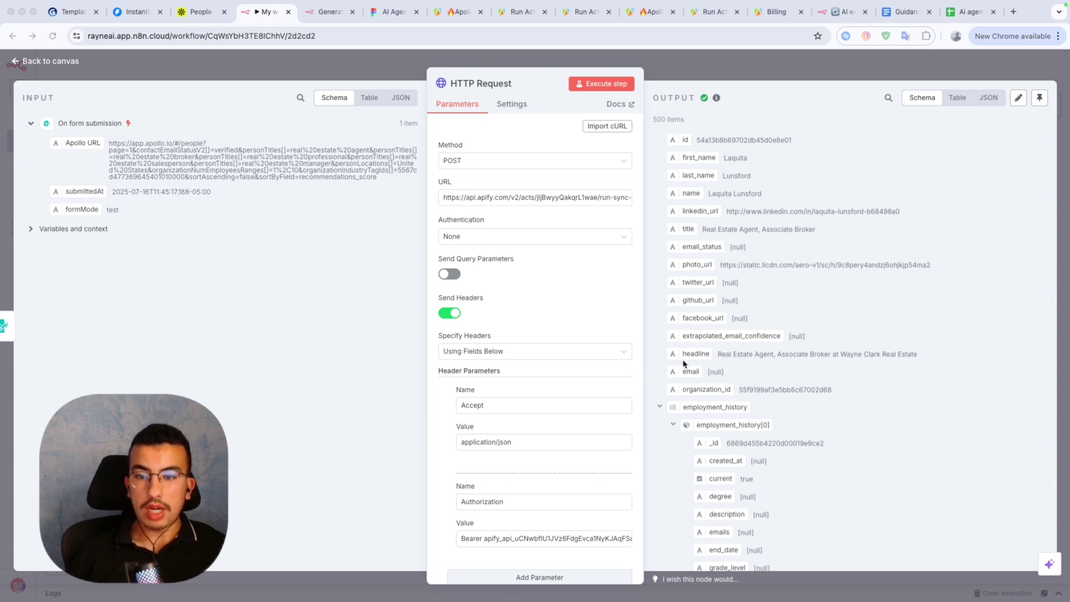
pyautogui.click(645, 14)
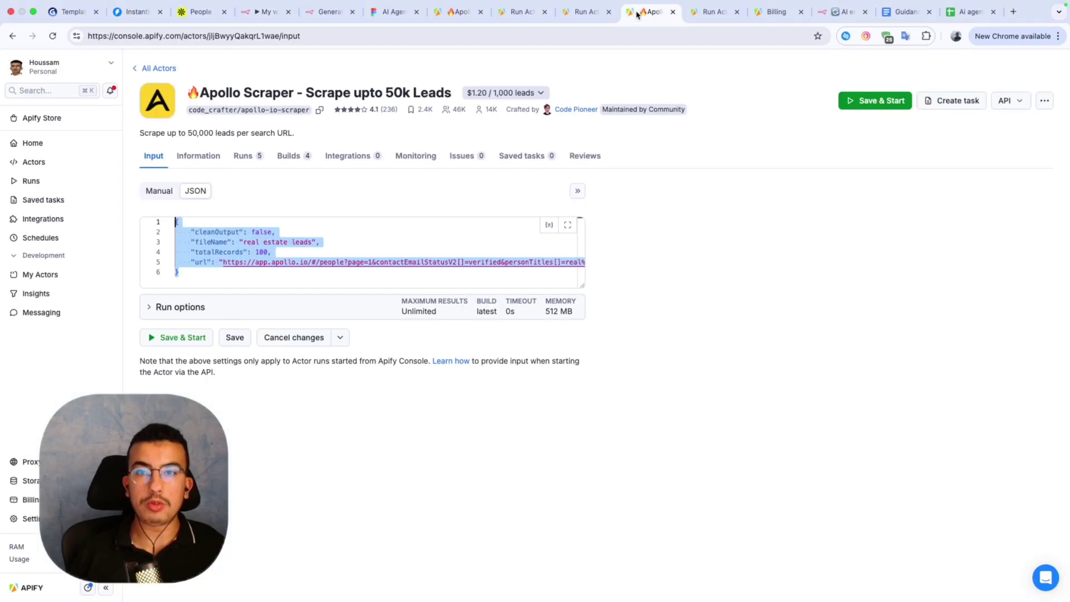
pyautogui.click(566, 12)
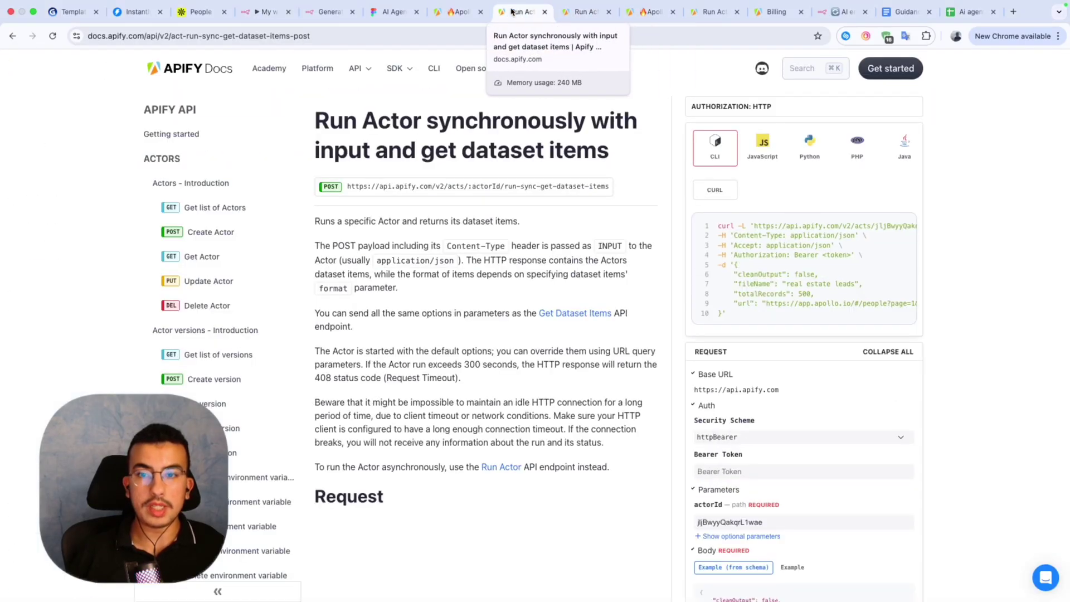
pyautogui.click(458, 12)
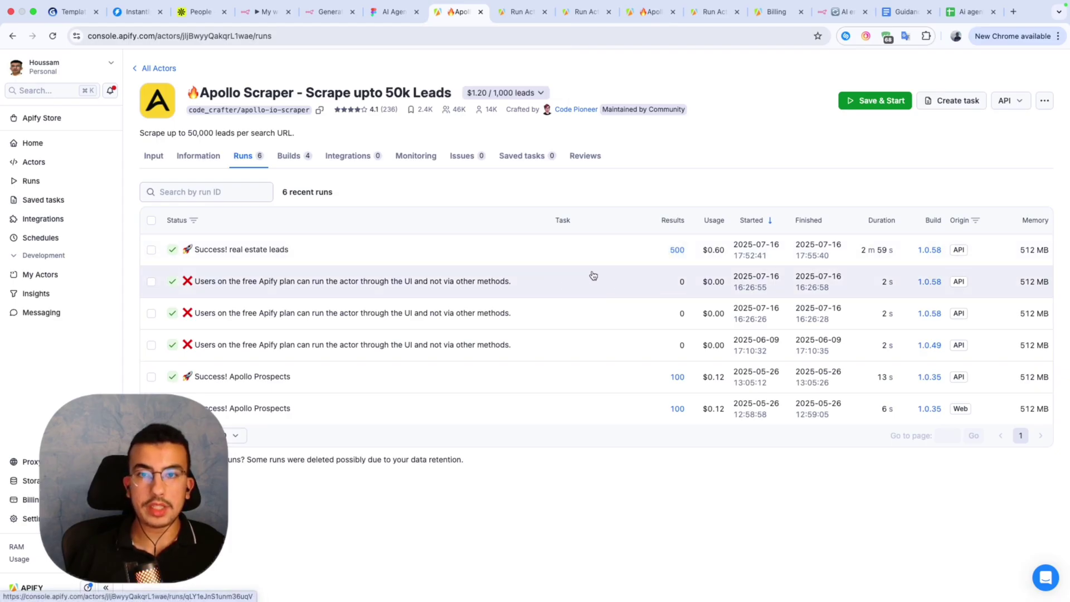
pyautogui.click(267, 12)
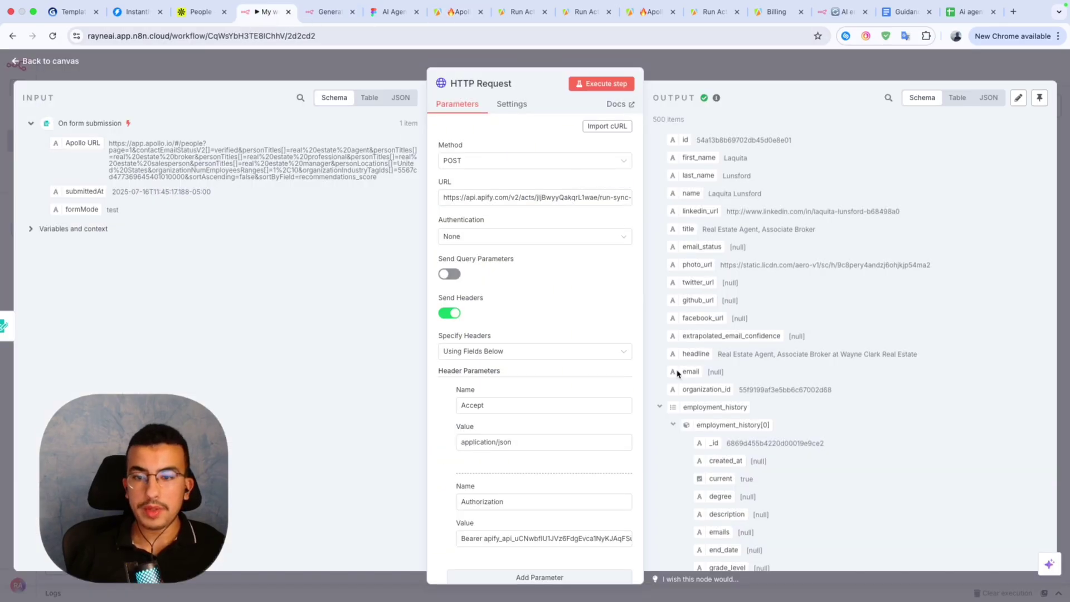
# Go back to the canvas, where HTTP Request now shows 500 output items.
pyautogui.click(693, 72)
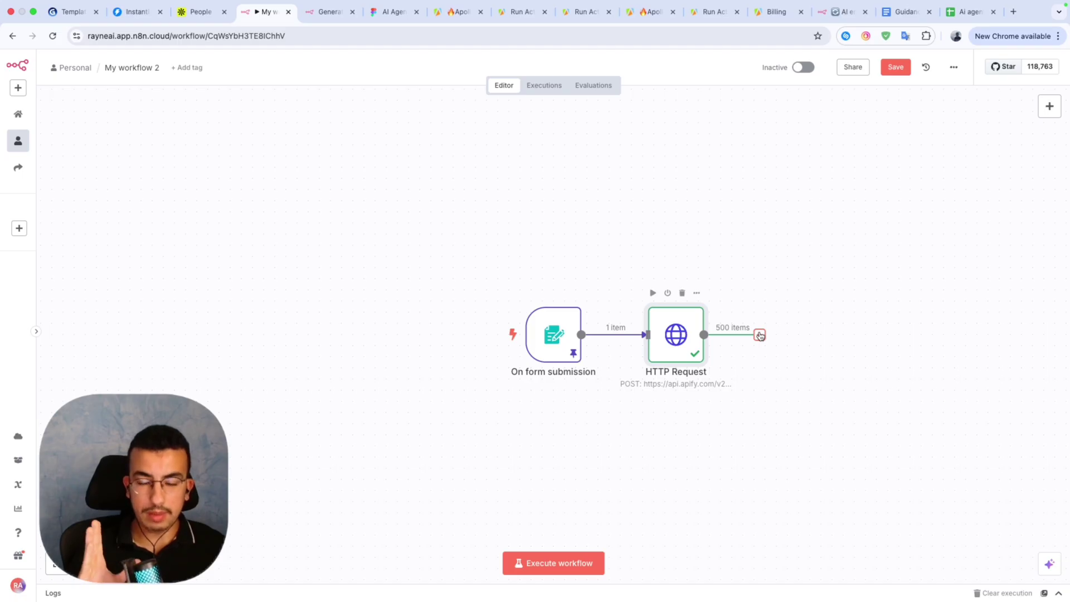
# Add a Limit node after HTTP Request with Max Items set to 15.
pyautogui.click(760, 335)
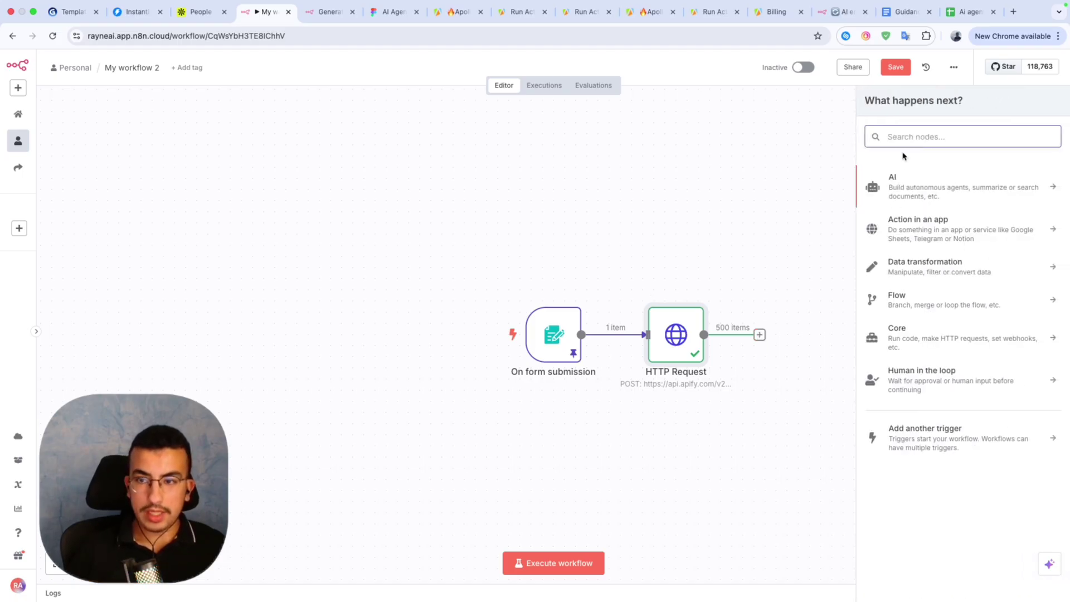
pyautogui.write('limit')
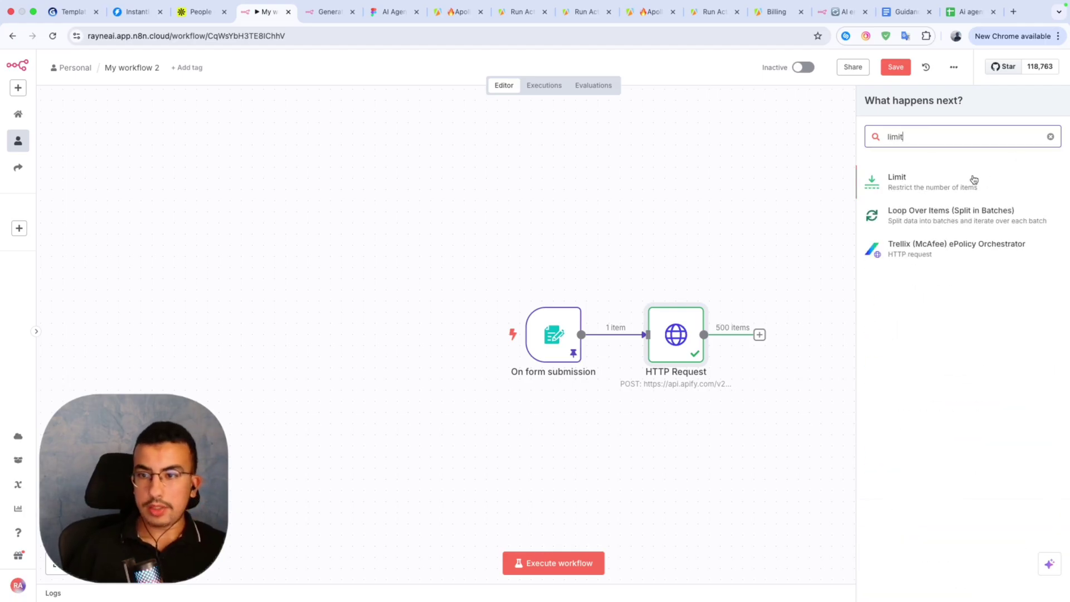
pyautogui.click(925, 185)
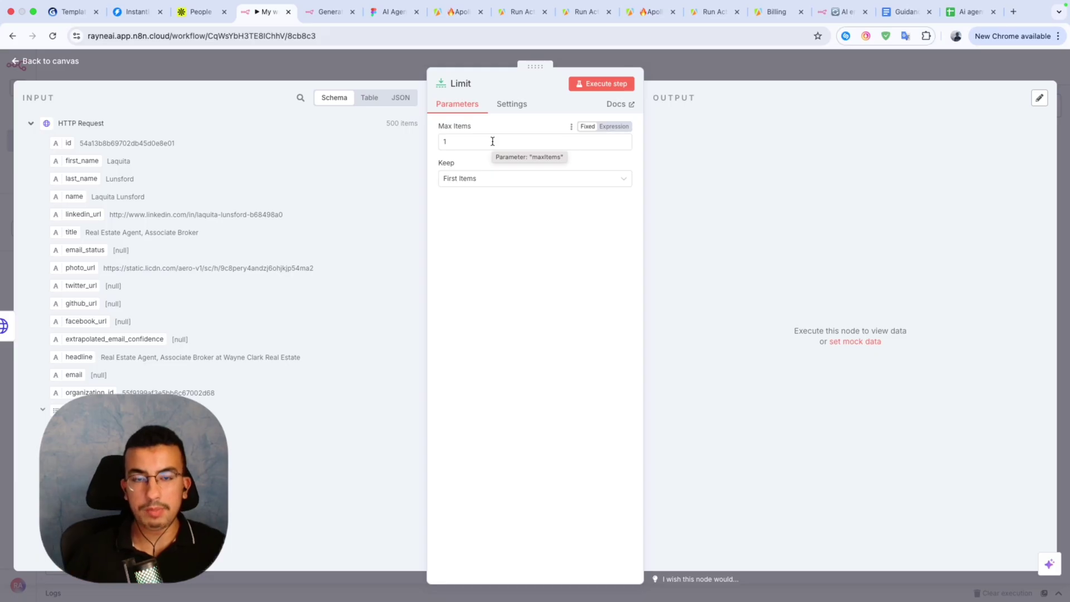
pyautogui.moveTo(479, 142); pyautogui.dragTo(439, 144)
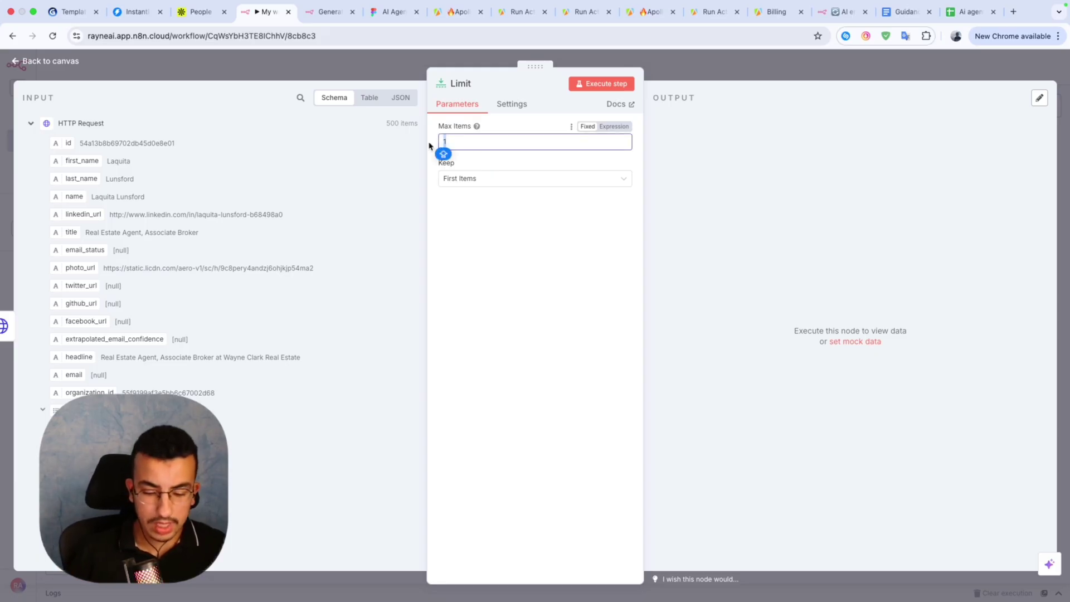
pyautogui.write('1')
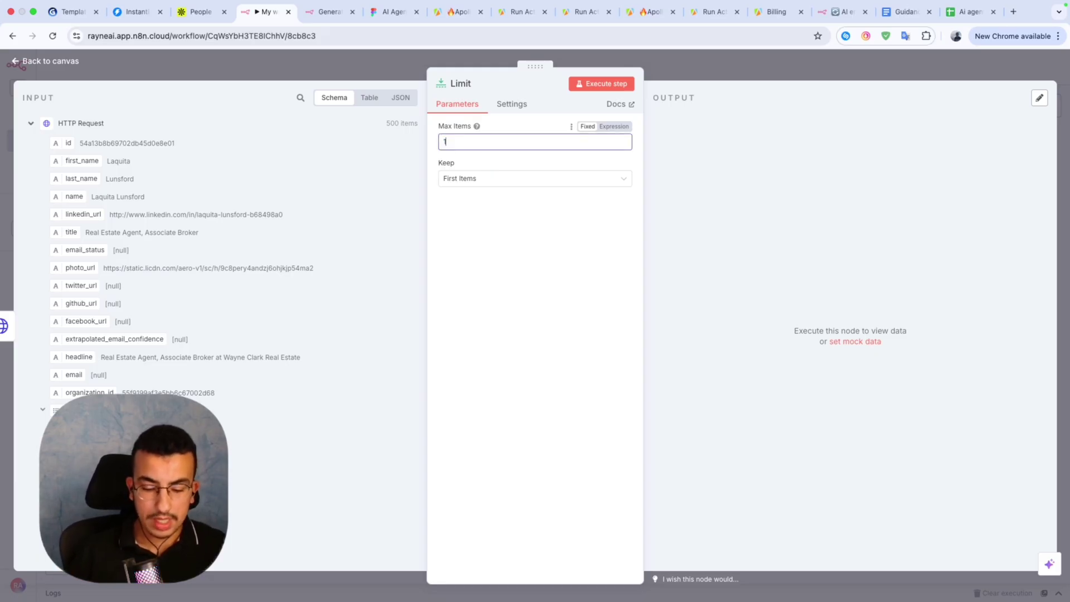
pyautogui.click(672, 69)
# Run the Limit step so it outputs 15 of the 500 leads.
pyautogui.doubleClick(794, 341)
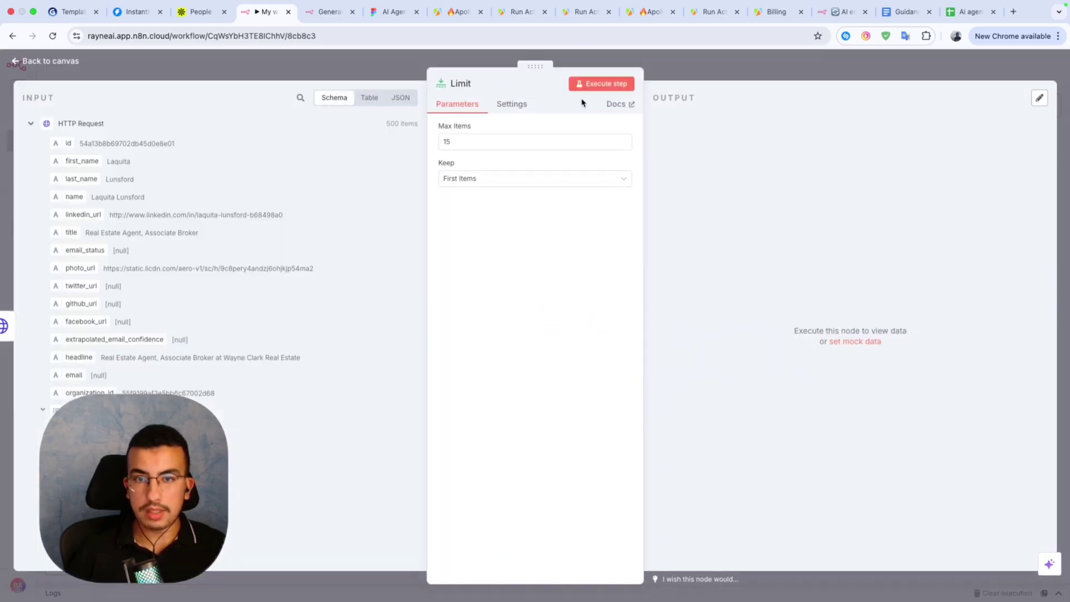
pyautogui.click(601, 85)
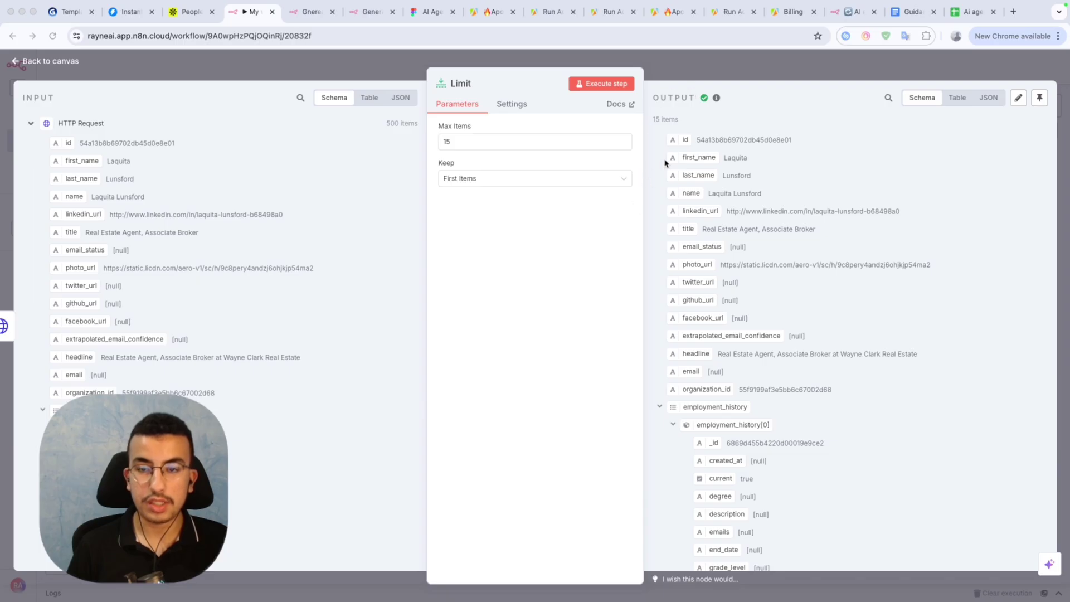
pyautogui.click(675, 75)
pyautogui.hscroll(3, 803, 471)
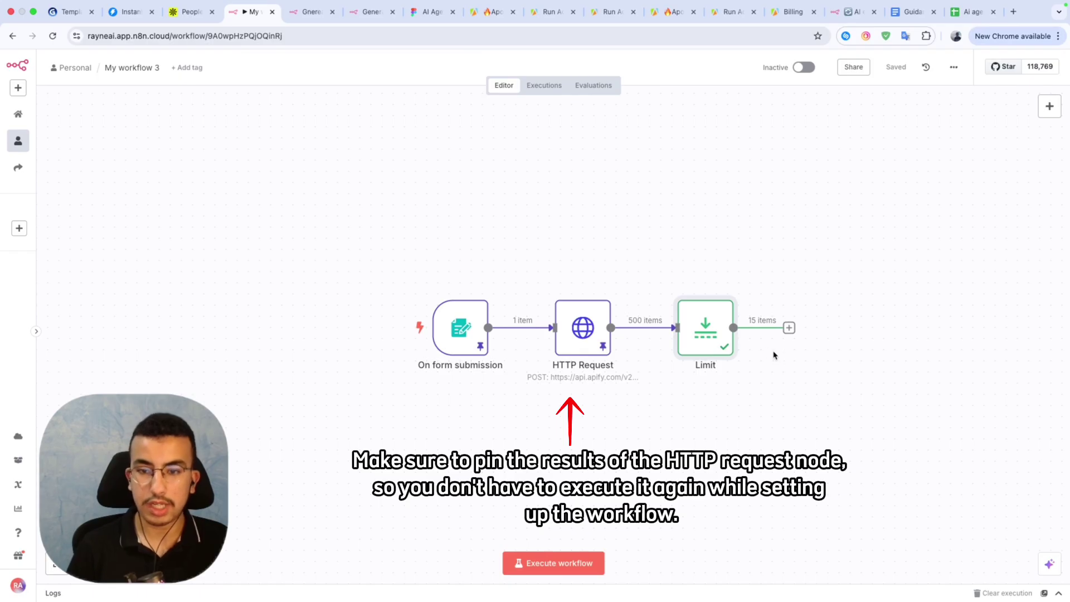
pyautogui.hscroll(4, 617, 370)
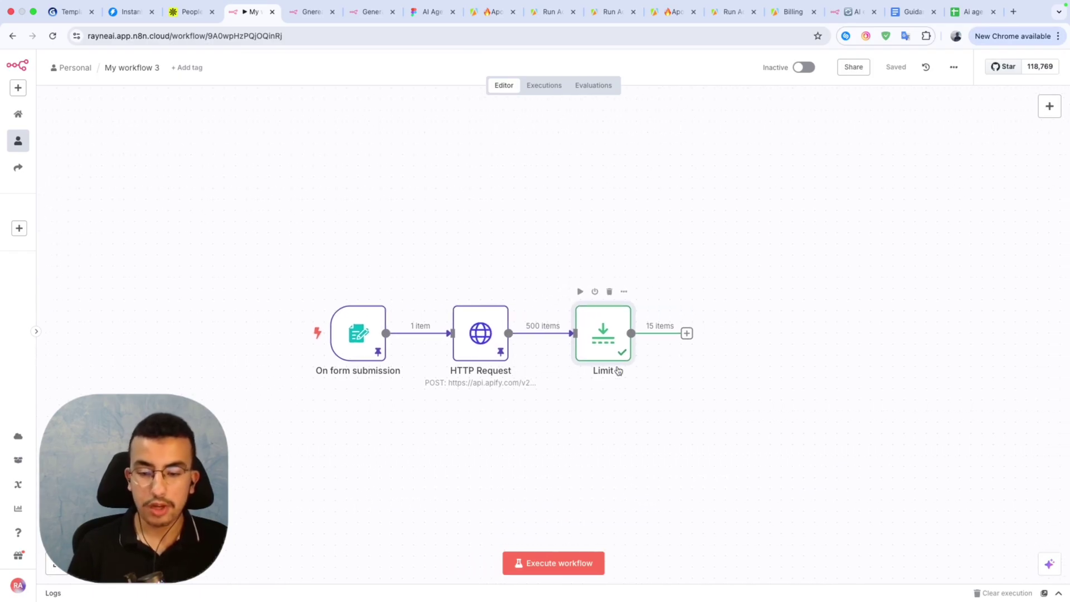
pyautogui.hscroll(1, 618, 370)
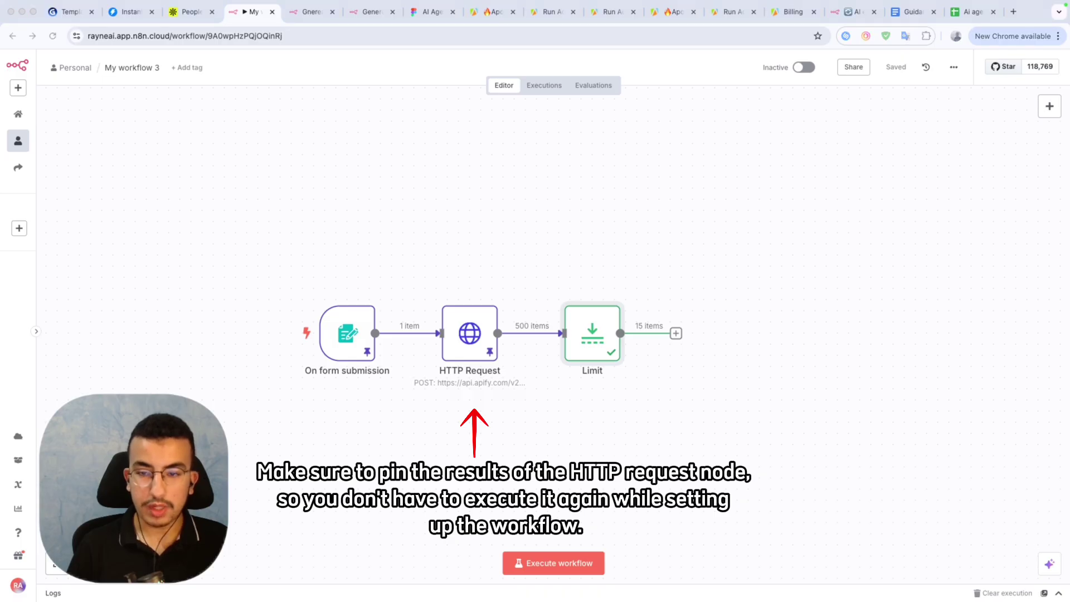
pyautogui.click(676, 334)
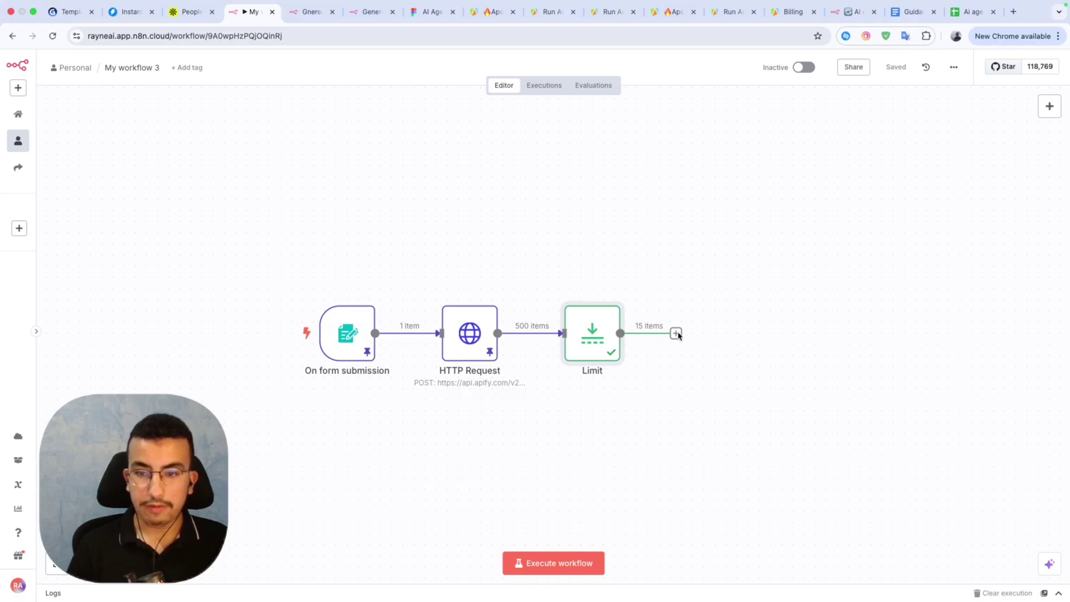
# Add a Loop Over Items node after Limit with batch size 5.
pyautogui.click(676, 334)
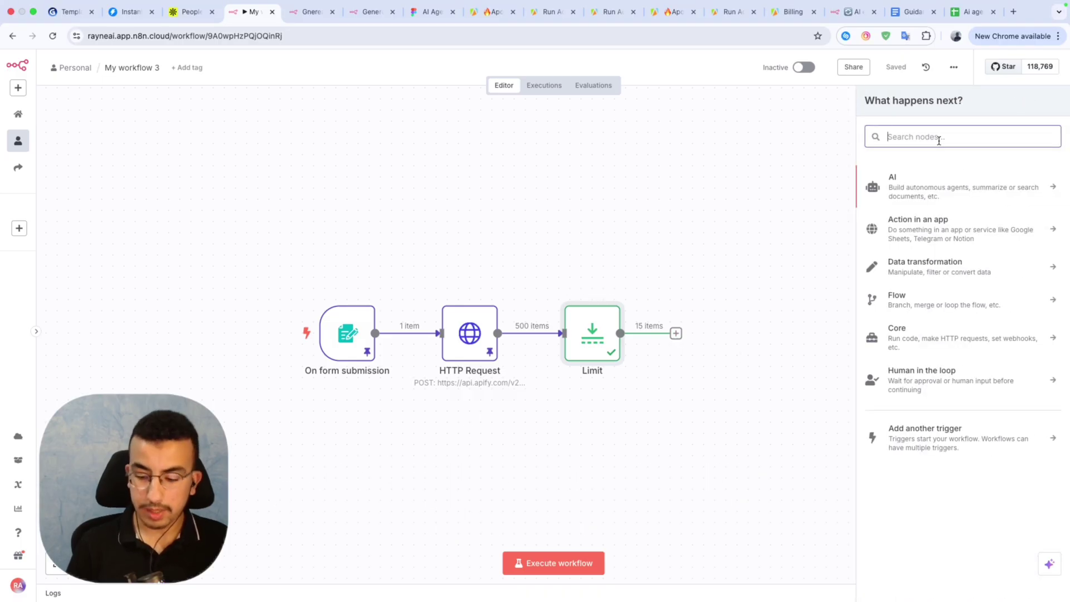
pyautogui.write('loop')
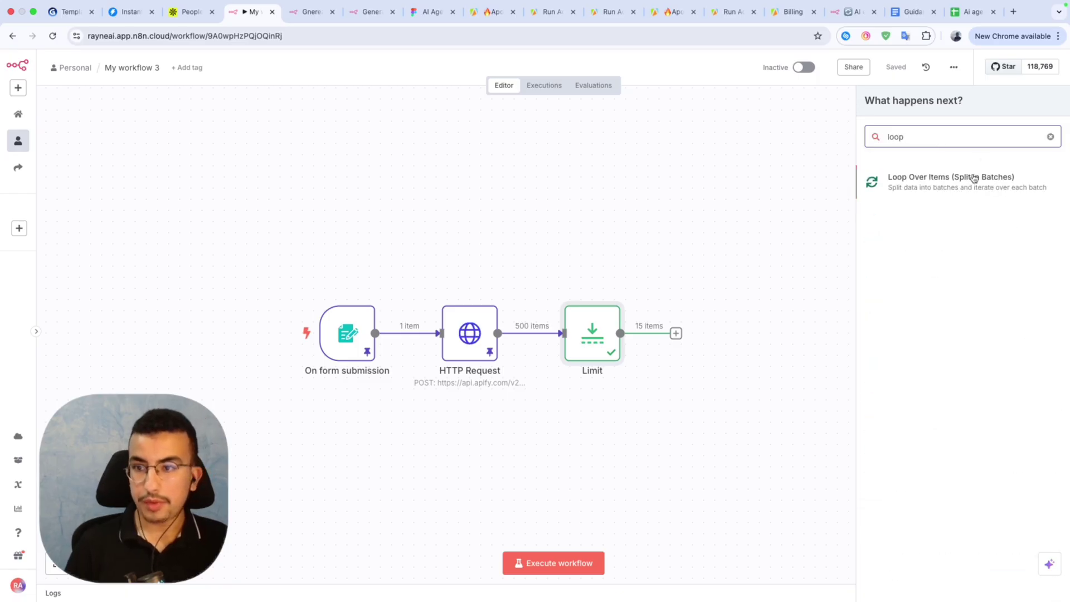
pyautogui.click(968, 181)
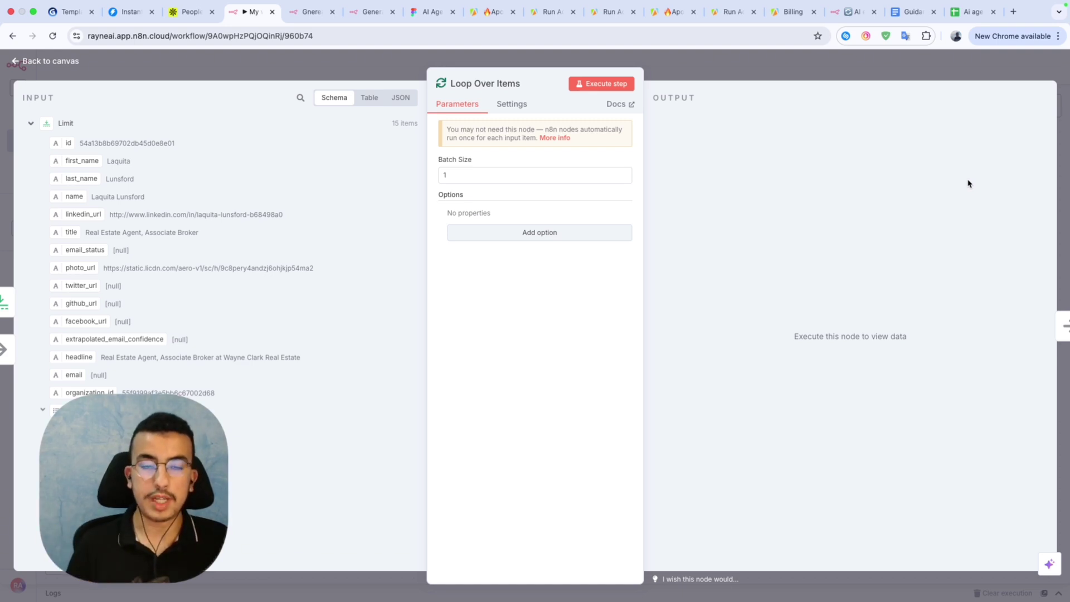
pyautogui.click(464, 175)
pyautogui.press('BackSpace')
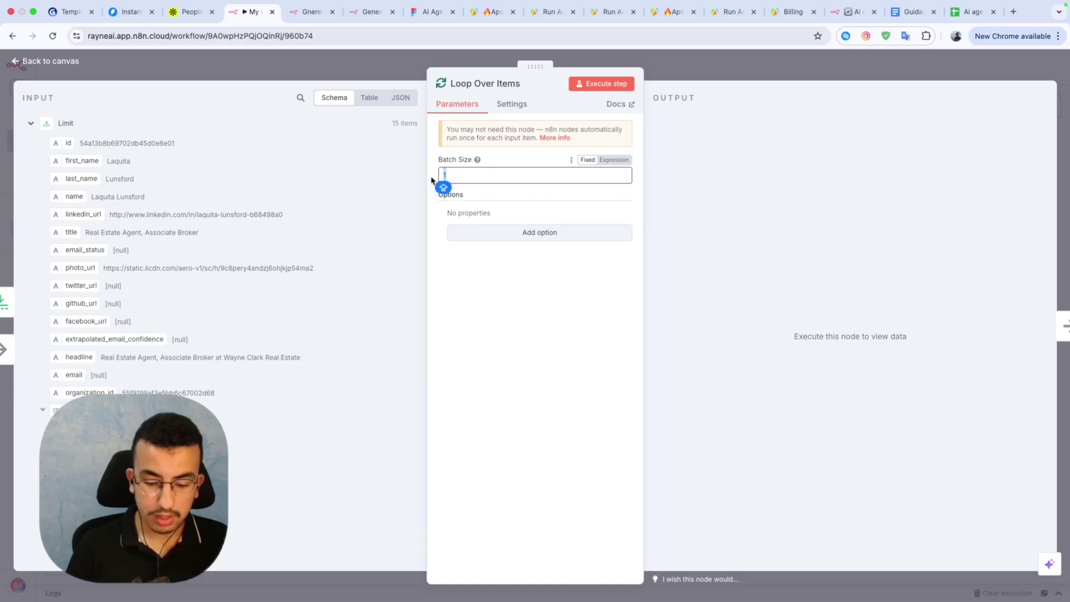
pyautogui.write('5')
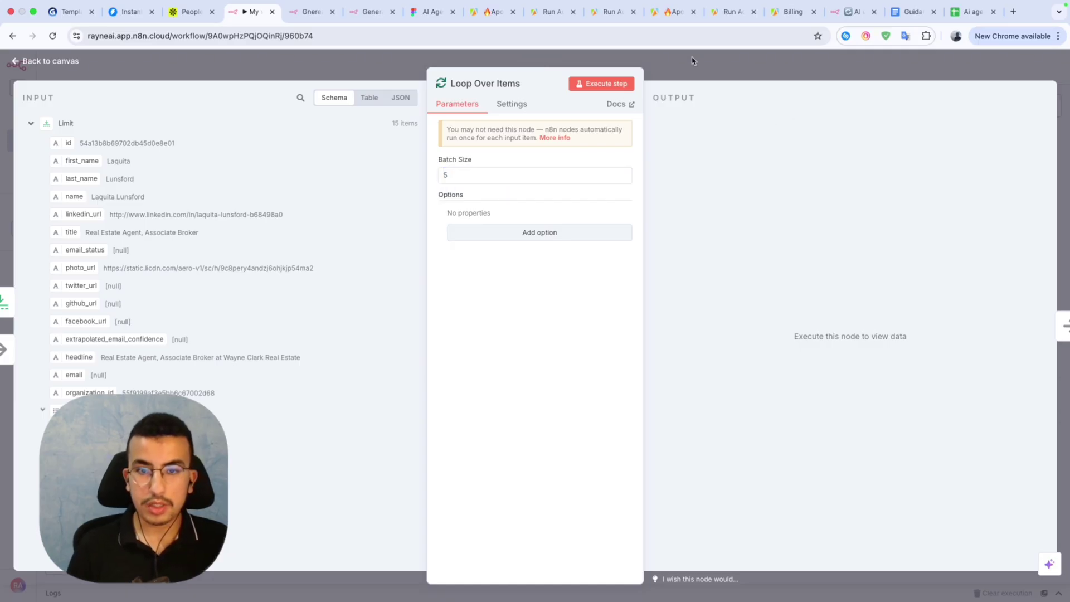
pyautogui.click(680, 75)
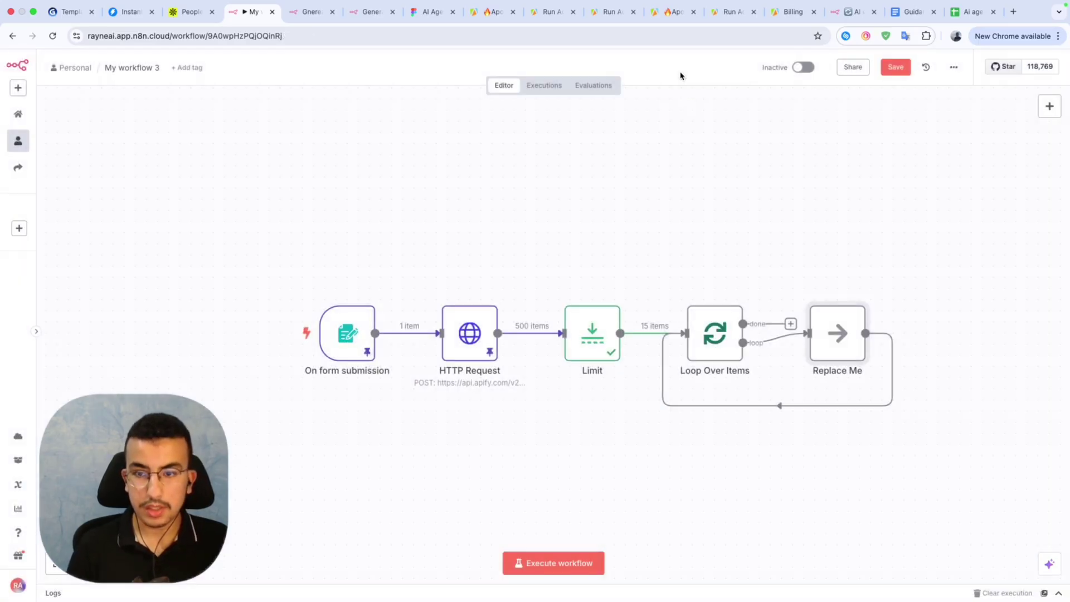
# Insert an OpenAI Message a model node into the loop connection.
pyautogui.click(767, 405)
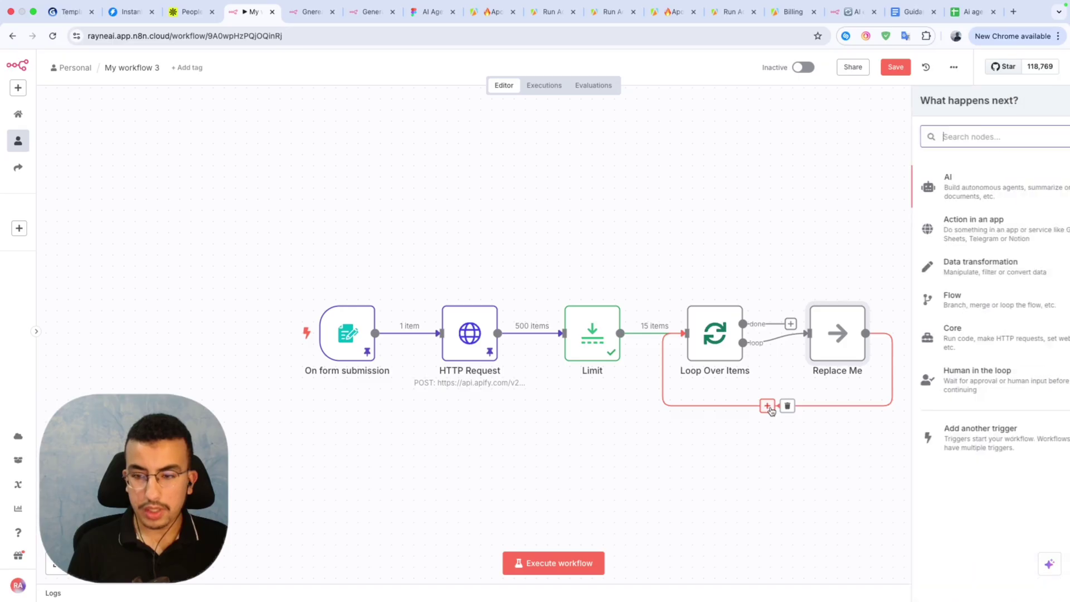
pyautogui.click(936, 187)
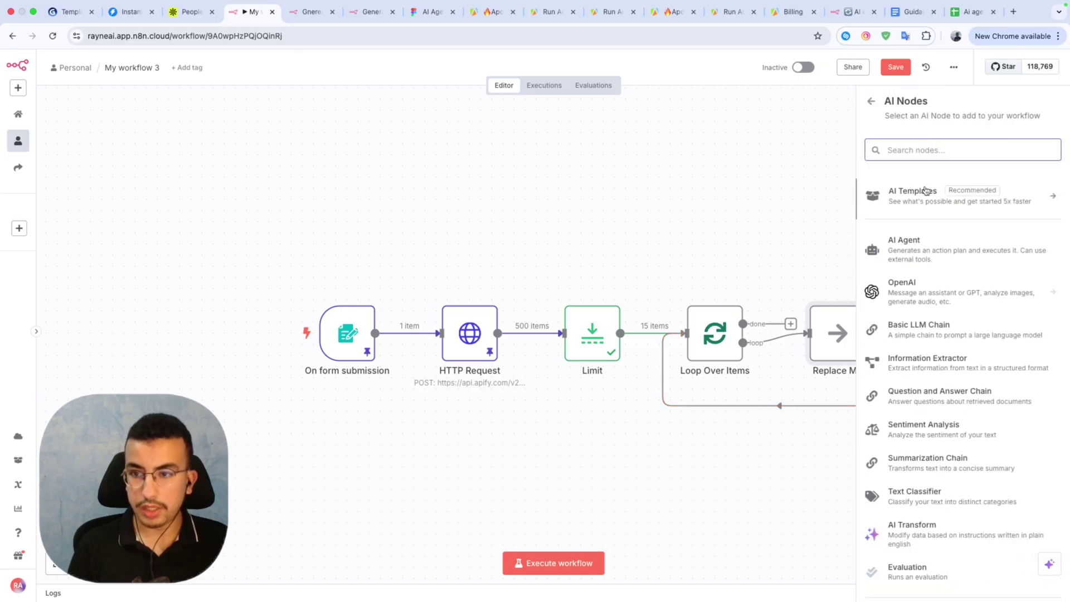
pyautogui.click(909, 293)
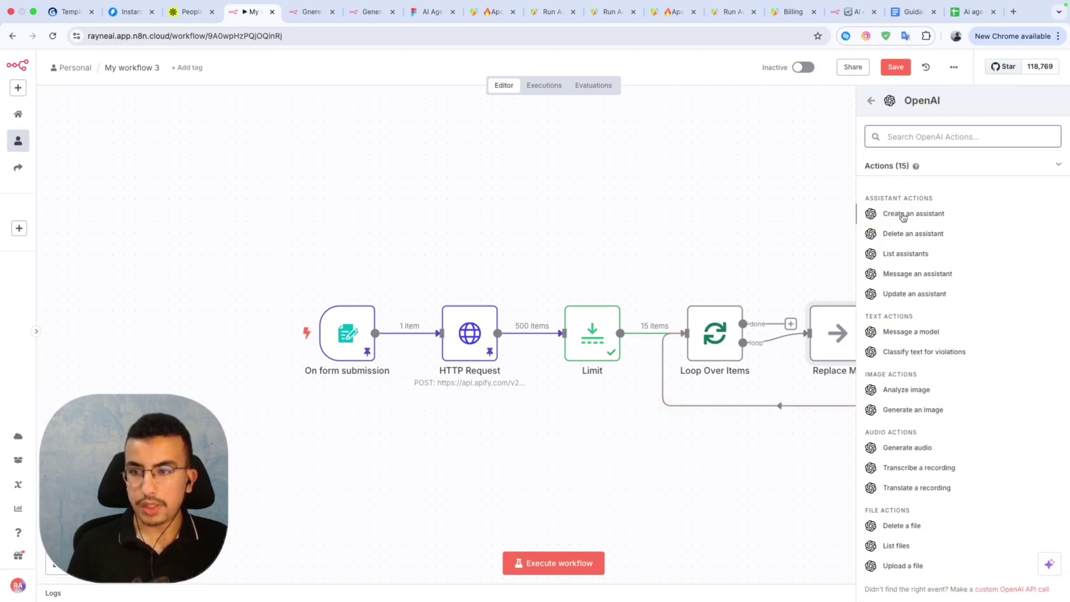
pyautogui.click(909, 331)
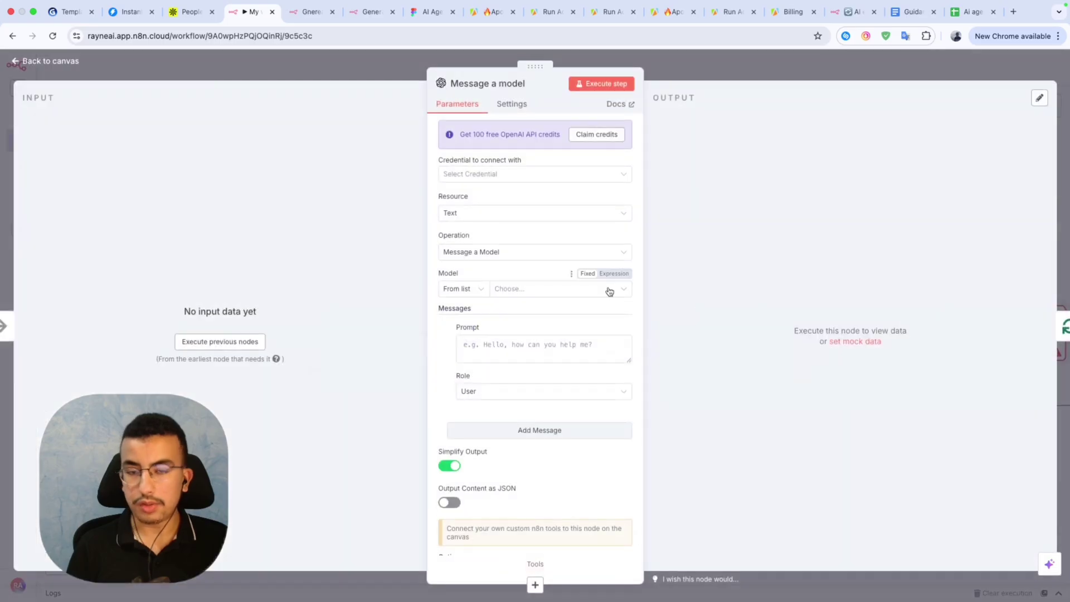
# Start creating a new OpenAI credential and open a new browser tab.
pyautogui.click(486, 174)
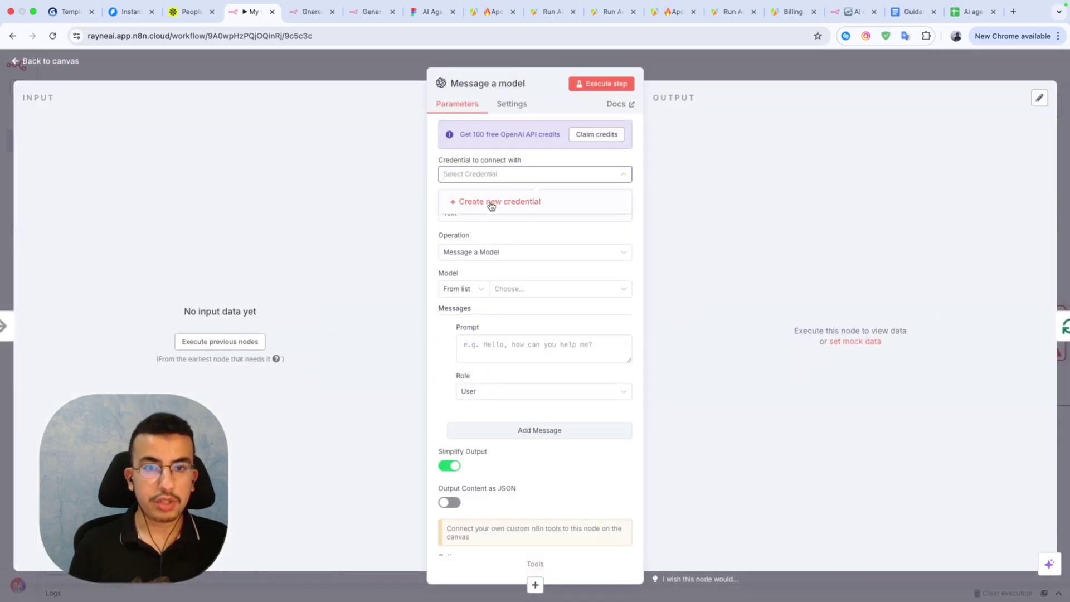
pyautogui.click(491, 203)
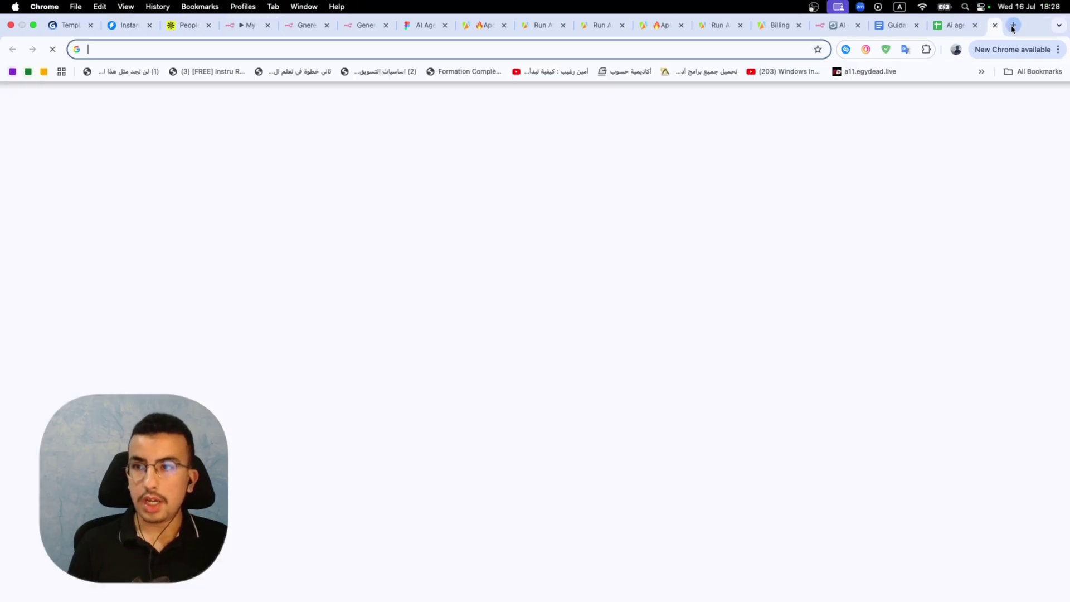
pyautogui.click(1013, 11)
# Open OpenAI Platform, sign in, and go to the API keys page.
pyautogui.write('open')
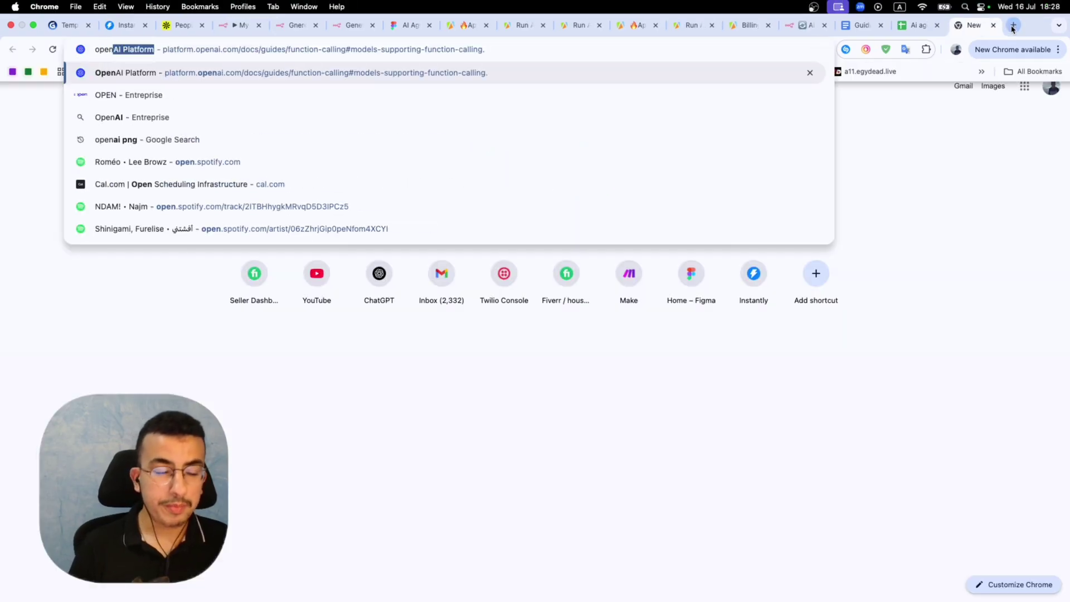
pyautogui.press('Return')
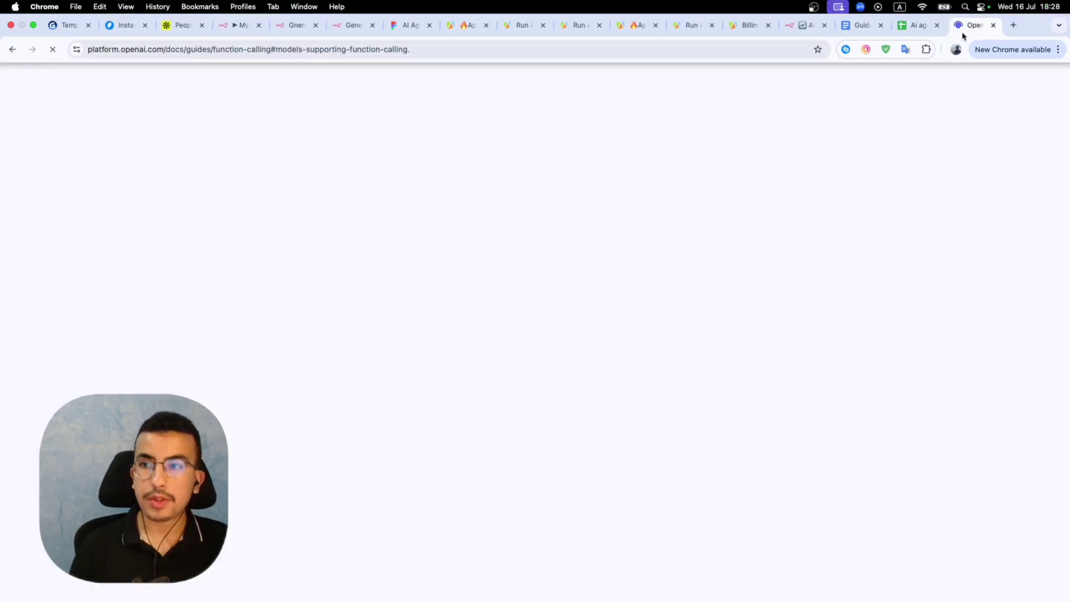
pyautogui.moveTo(962, 32); pyautogui.dragTo(349, 32)
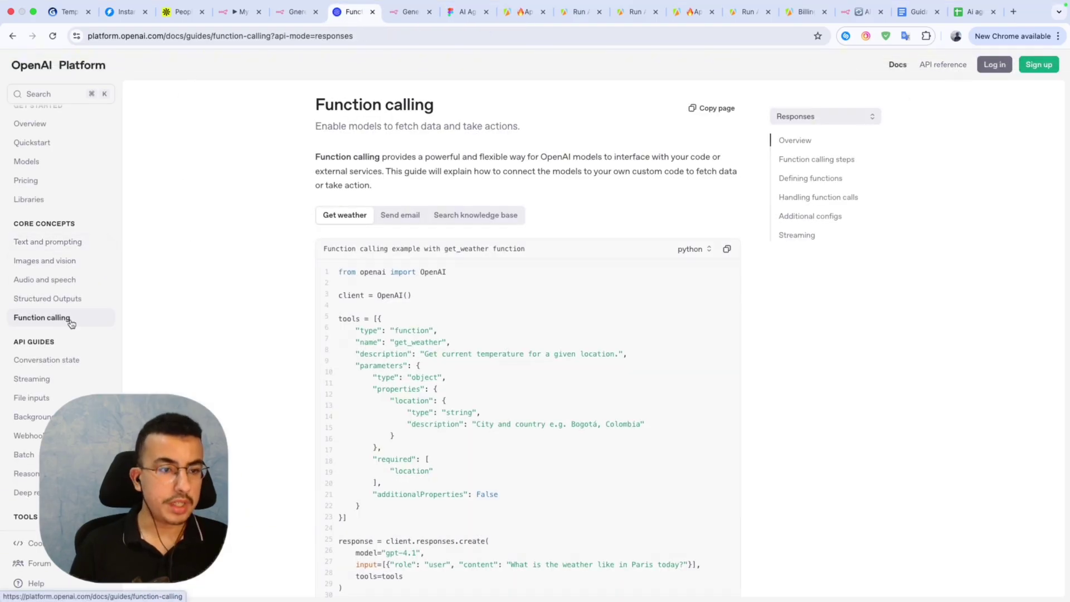
pyautogui.click(1002, 68)
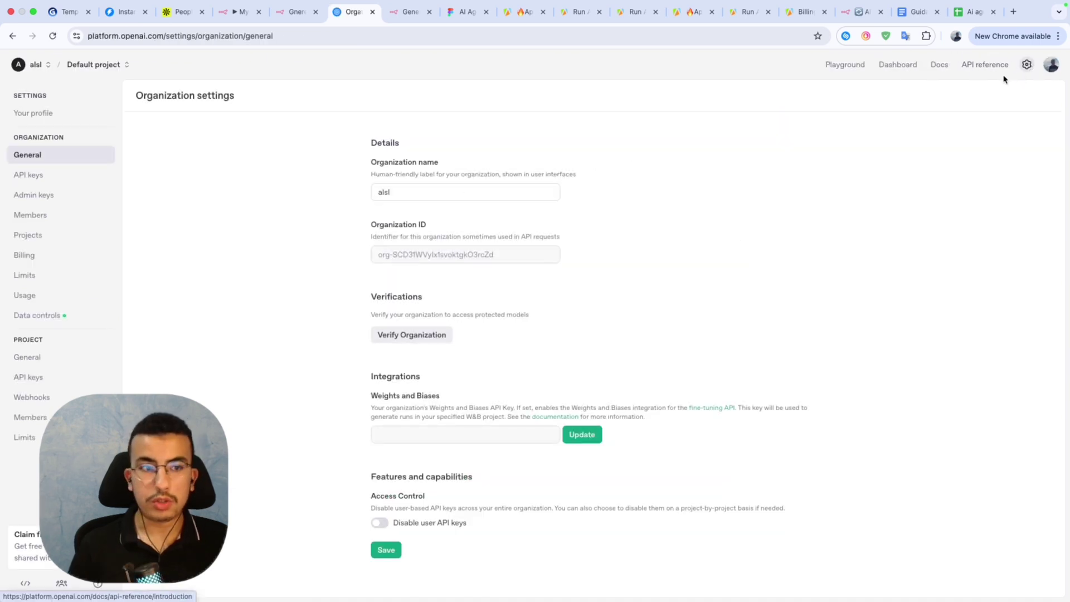
pyautogui.click(27, 176)
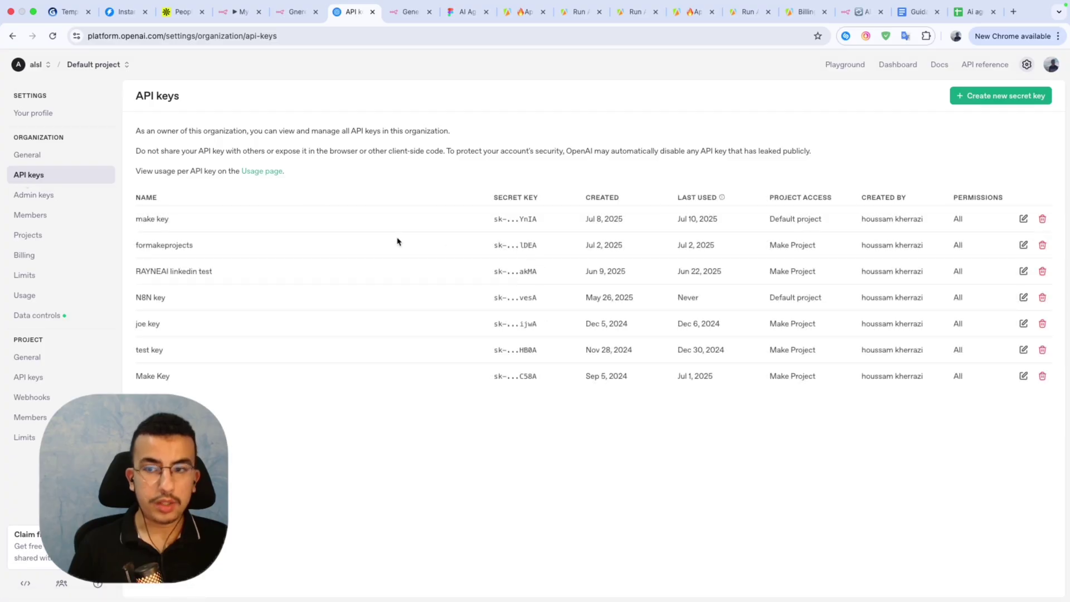
# Create and copy a Make Project secret key named 'n8N key for ai cold email'.
pyautogui.click(987, 98)
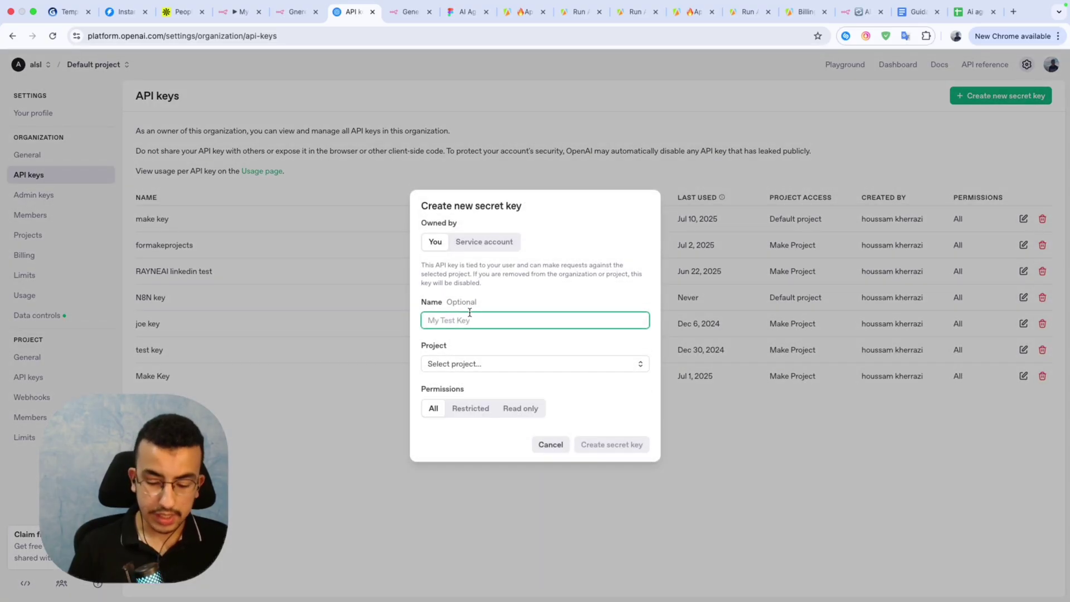
pyautogui.write('n8N ke')
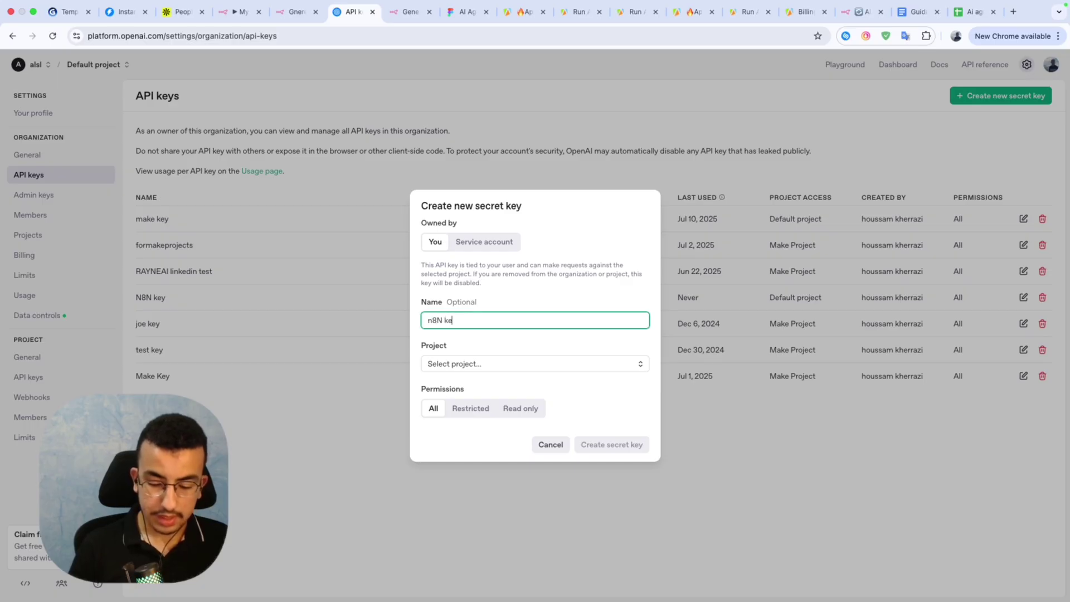
pyautogui.write('y for ai cold email')
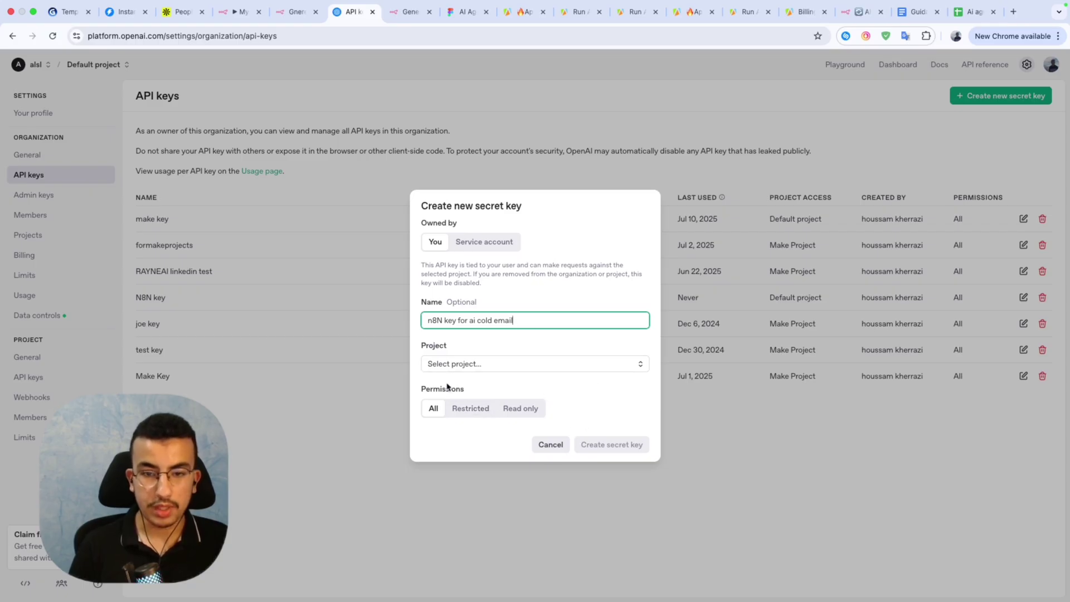
pyautogui.click(485, 367)
pyautogui.click(468, 386)
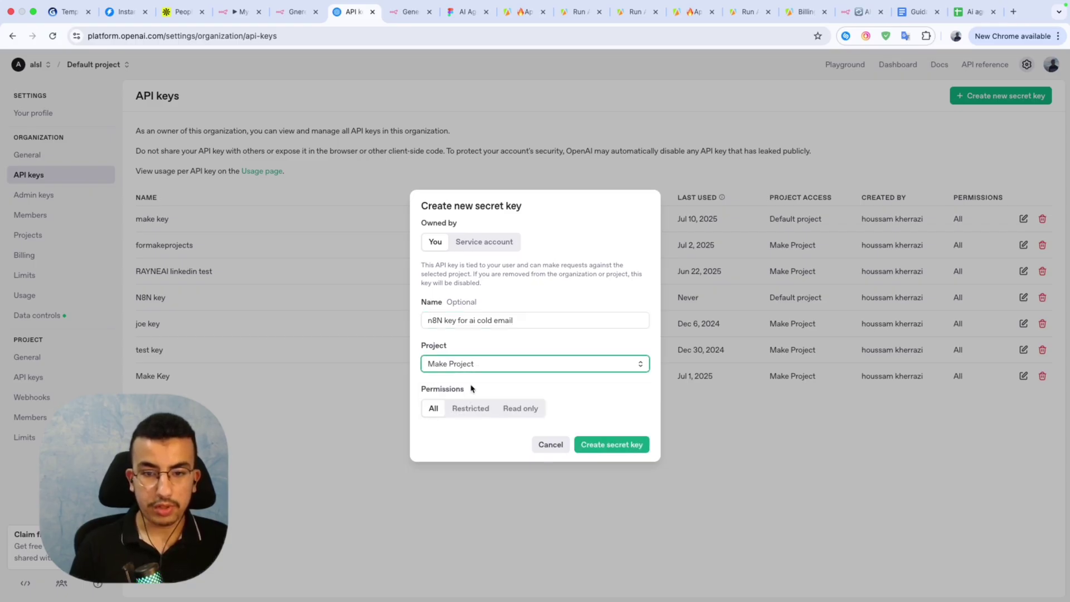
pyautogui.click(610, 445)
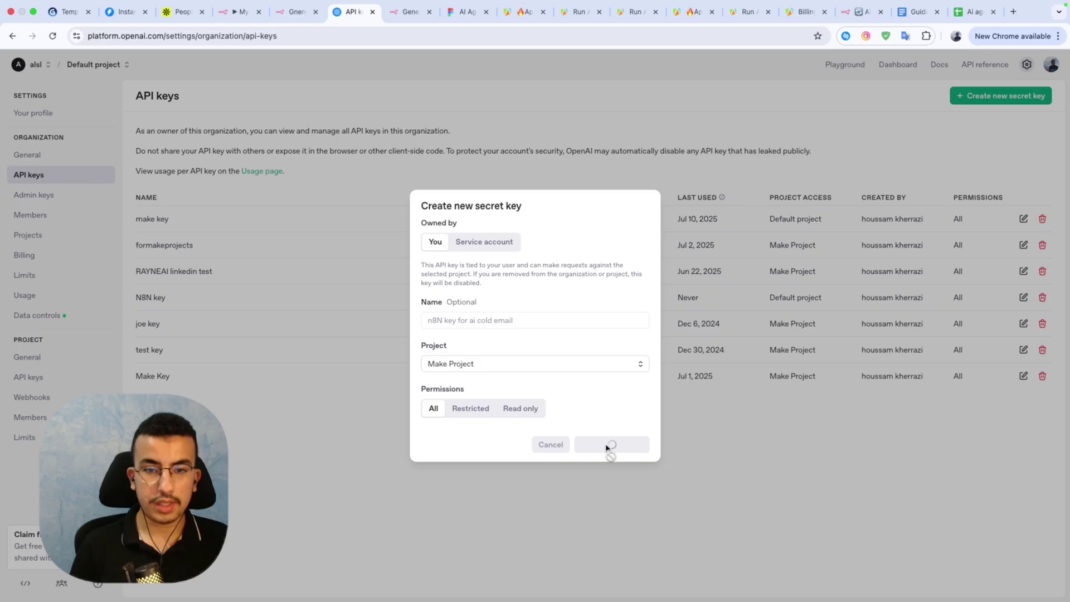
pyautogui.click(622, 338)
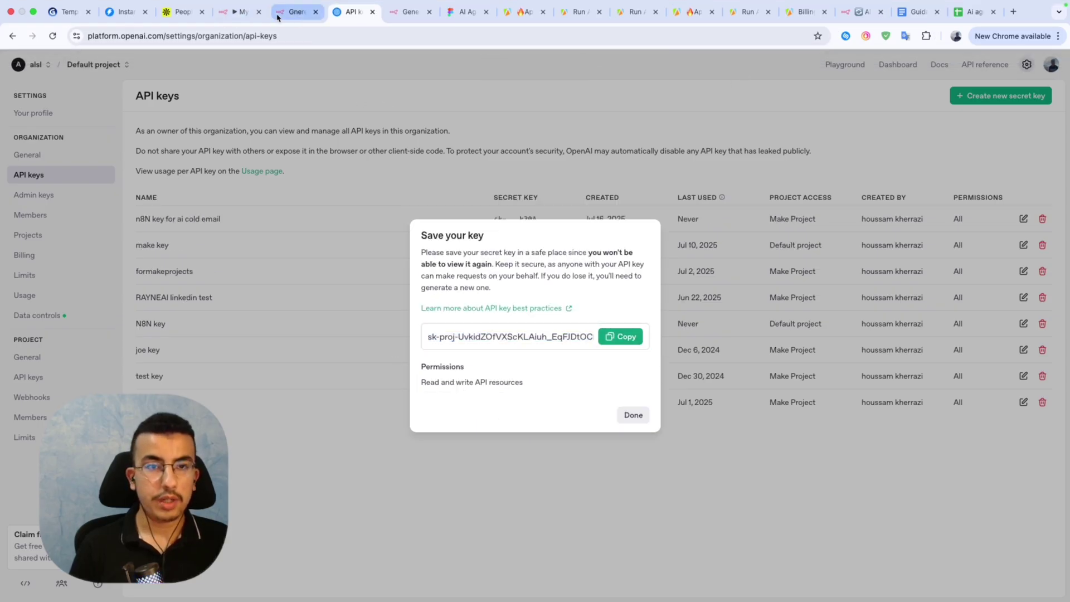
pyautogui.click(239, 12)
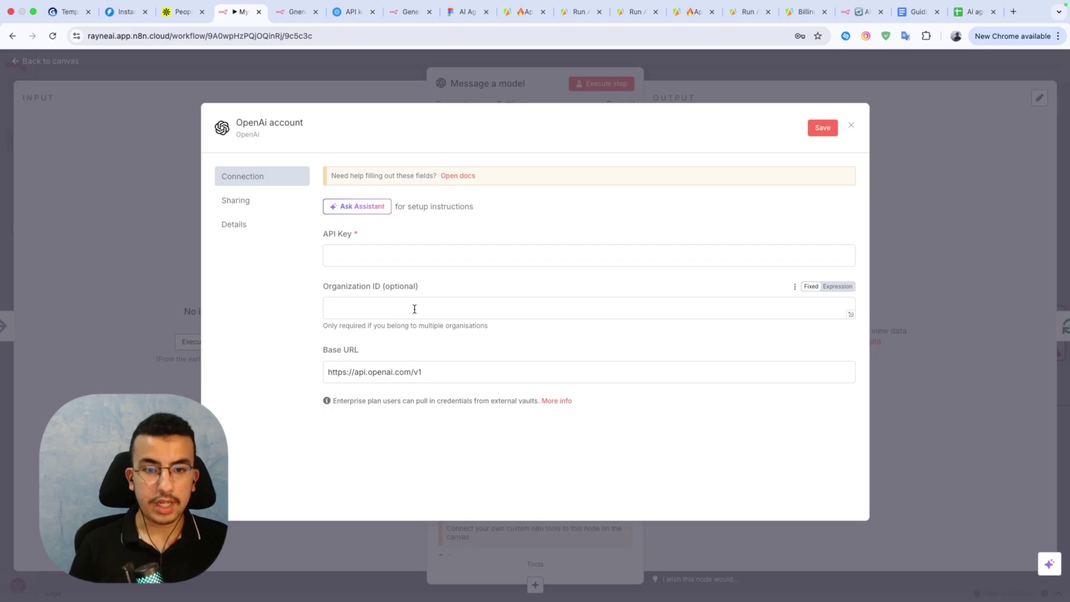
# Save the pasted API key as the OpenAI credential.
pyautogui.click(425, 258)
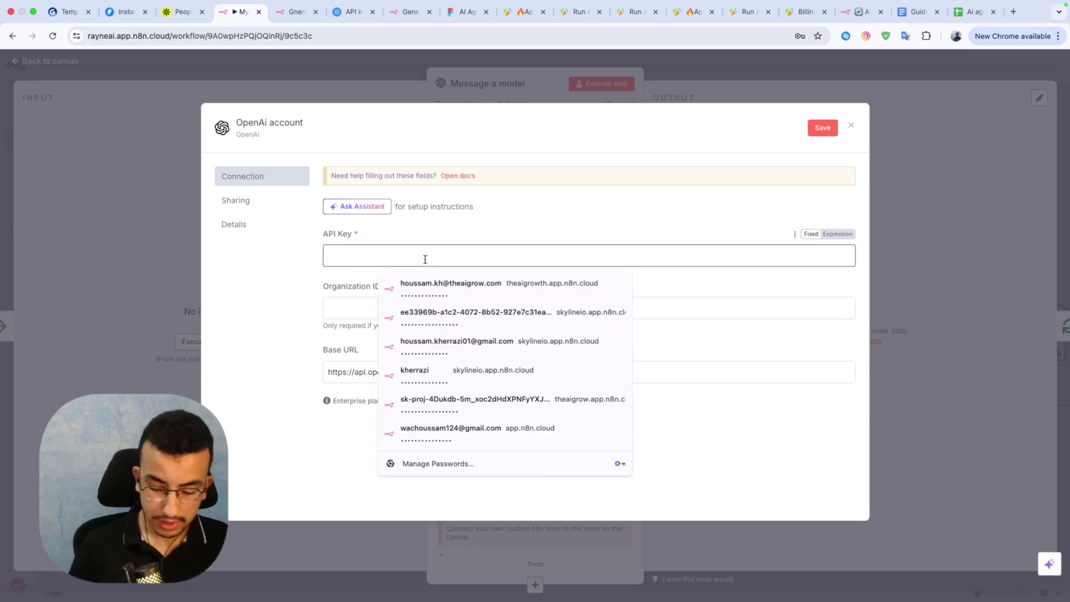
pyautogui.press('super+v')
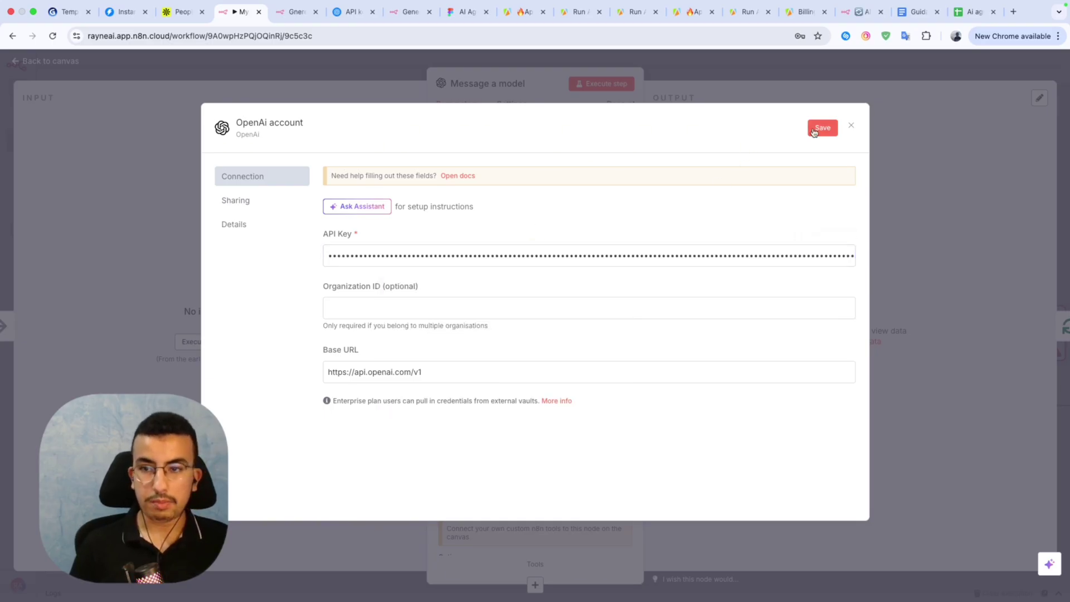
pyautogui.click(814, 128)
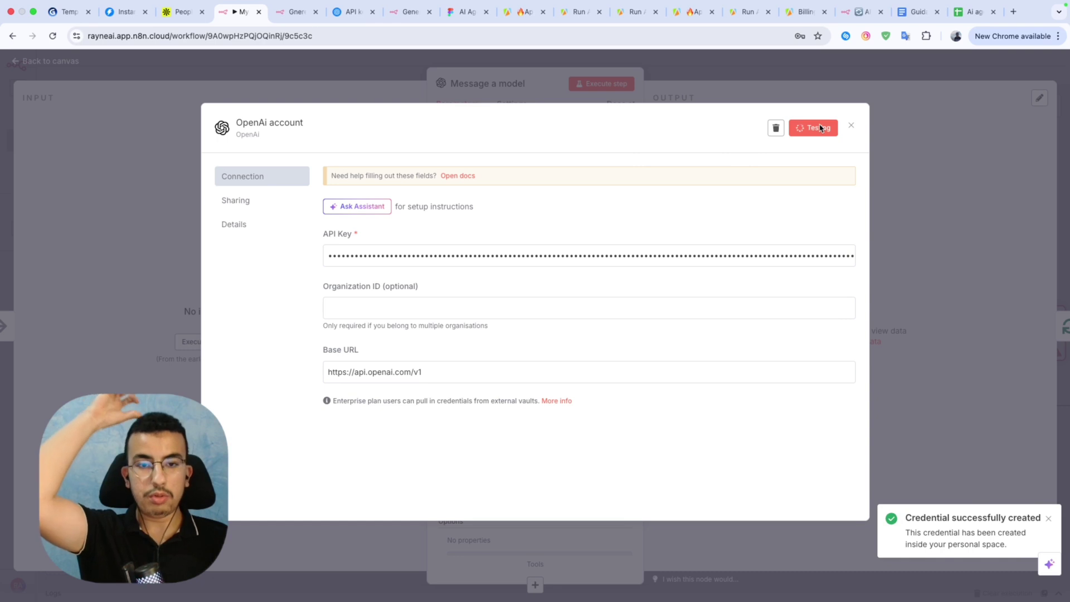
pyautogui.click(937, 174)
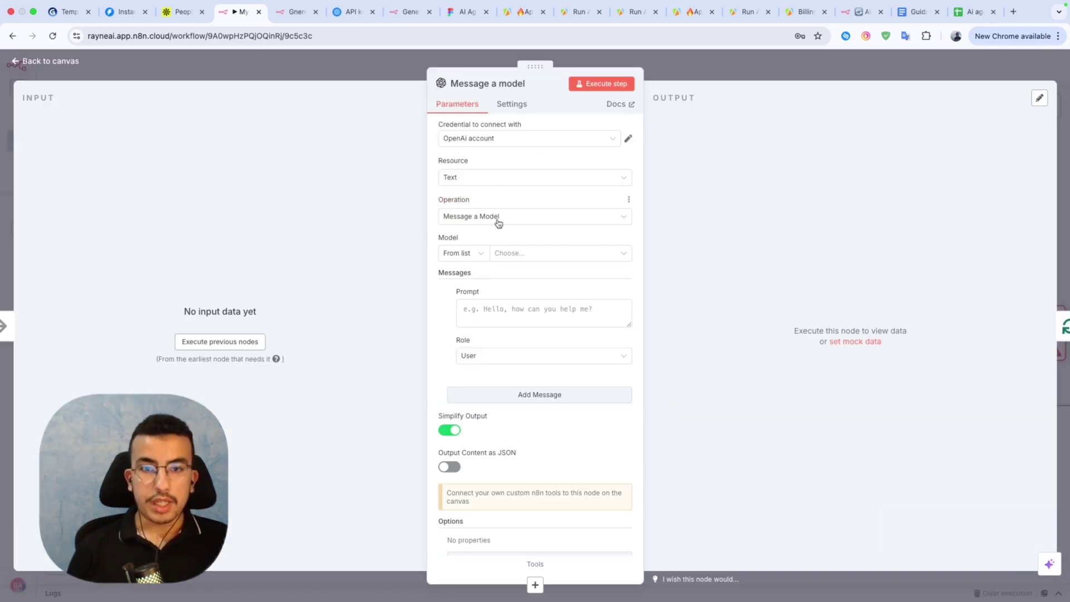
# Set the Message a model node's model to GPT-4.1-MINI.
pyautogui.click(529, 253)
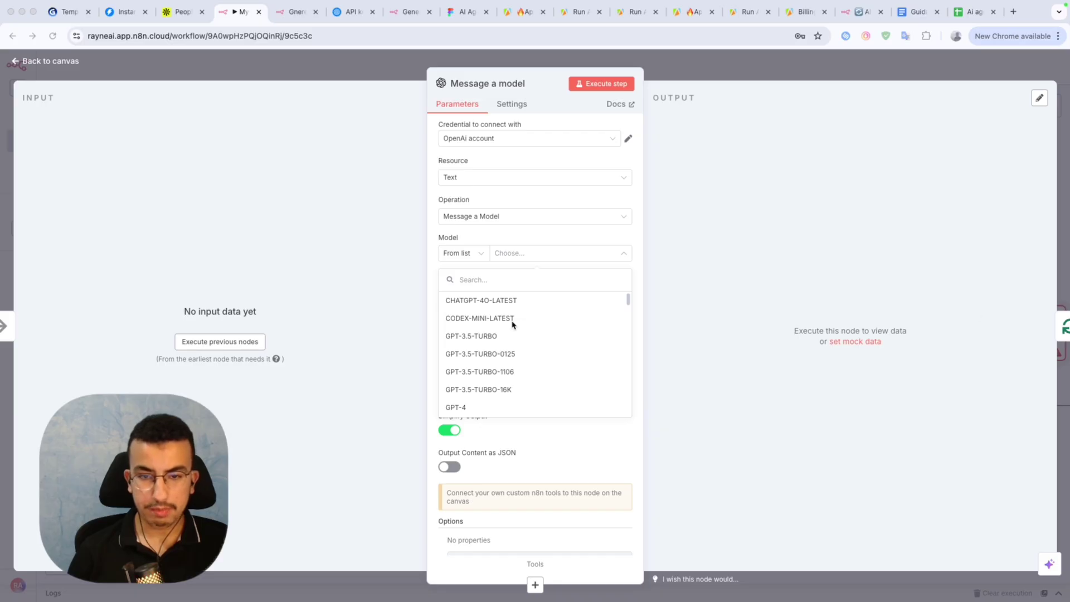
pyautogui.scroll(-6, 507, 362)
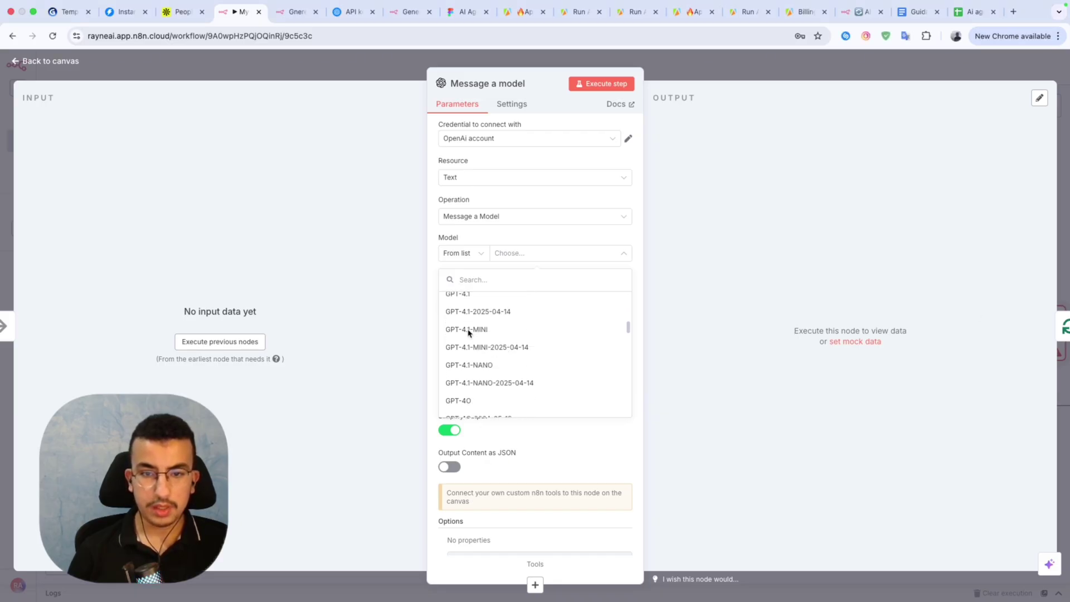
pyautogui.click(469, 330)
# Add a second prompt message with the System role.
pyautogui.click(492, 312)
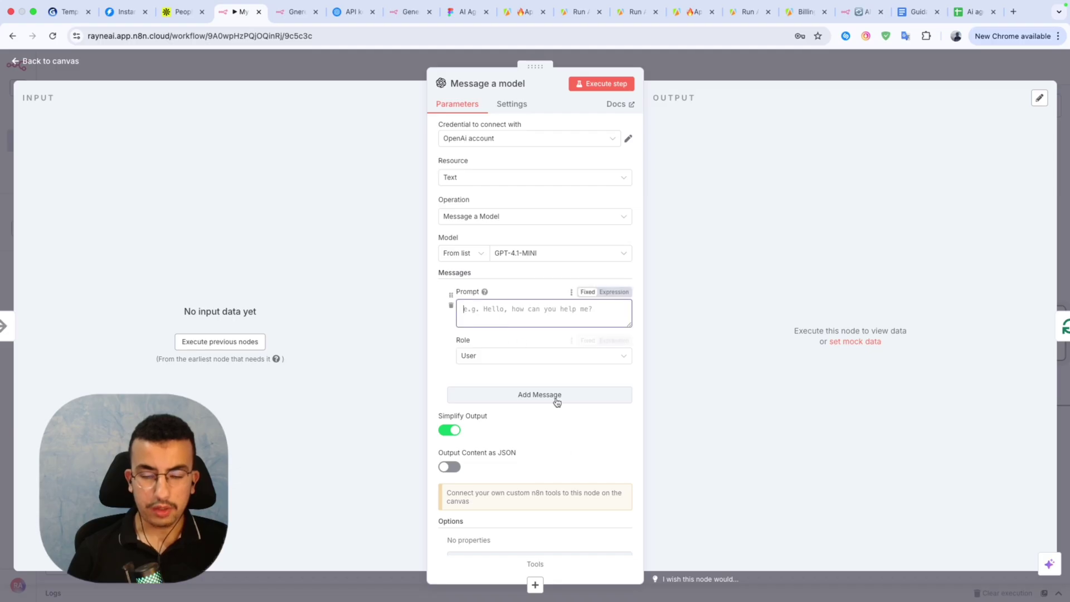
pyautogui.scroll(-1, 557, 423)
pyautogui.scroll(1, 557, 435)
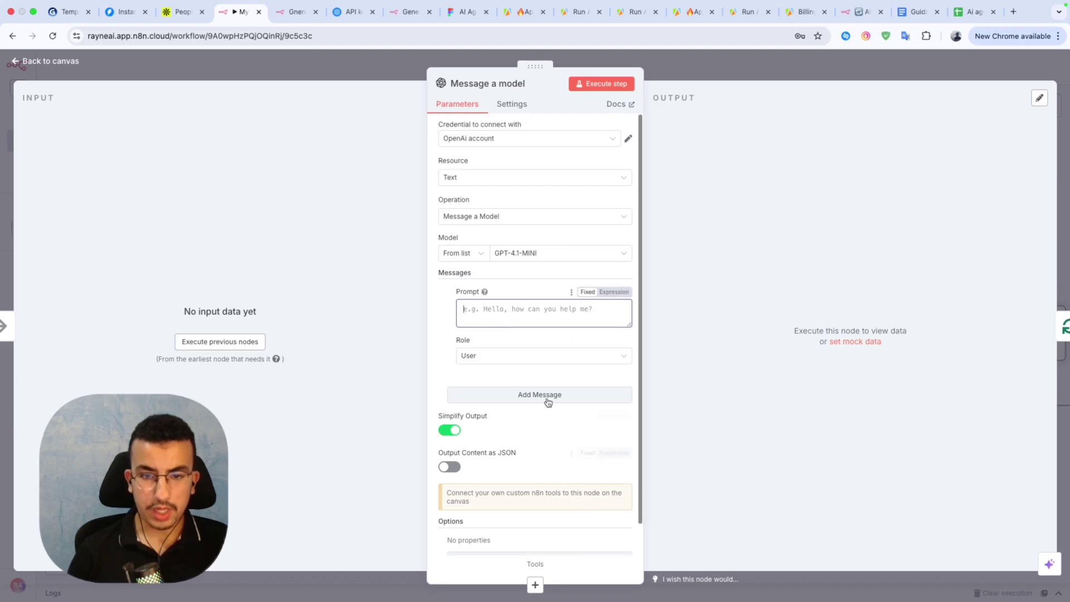
pyautogui.click(516, 396)
pyautogui.scroll(-1, 499, 418)
pyautogui.click(490, 441)
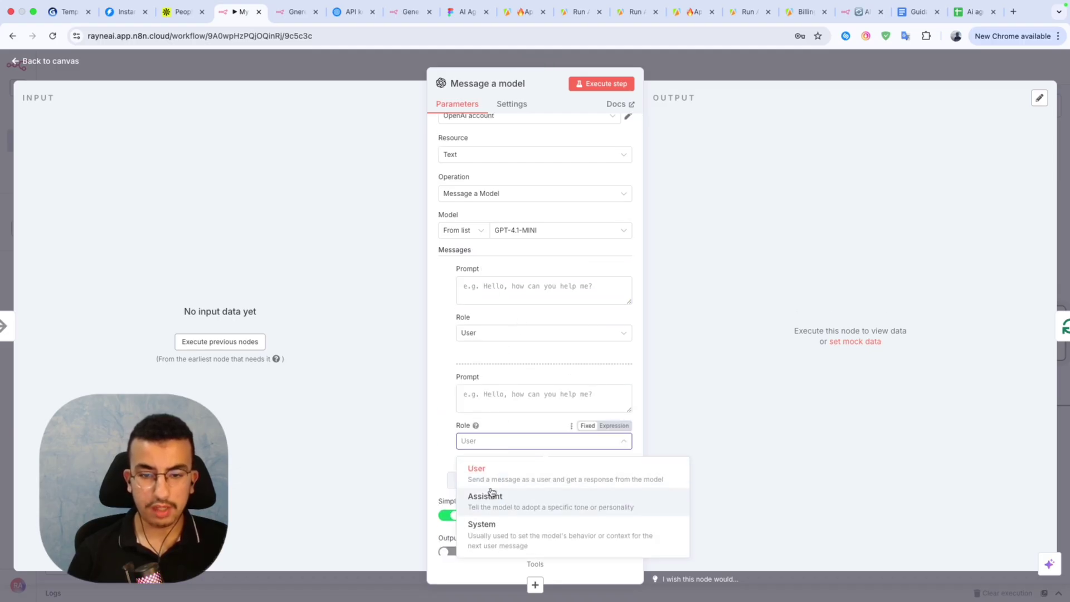
pyautogui.click(488, 528)
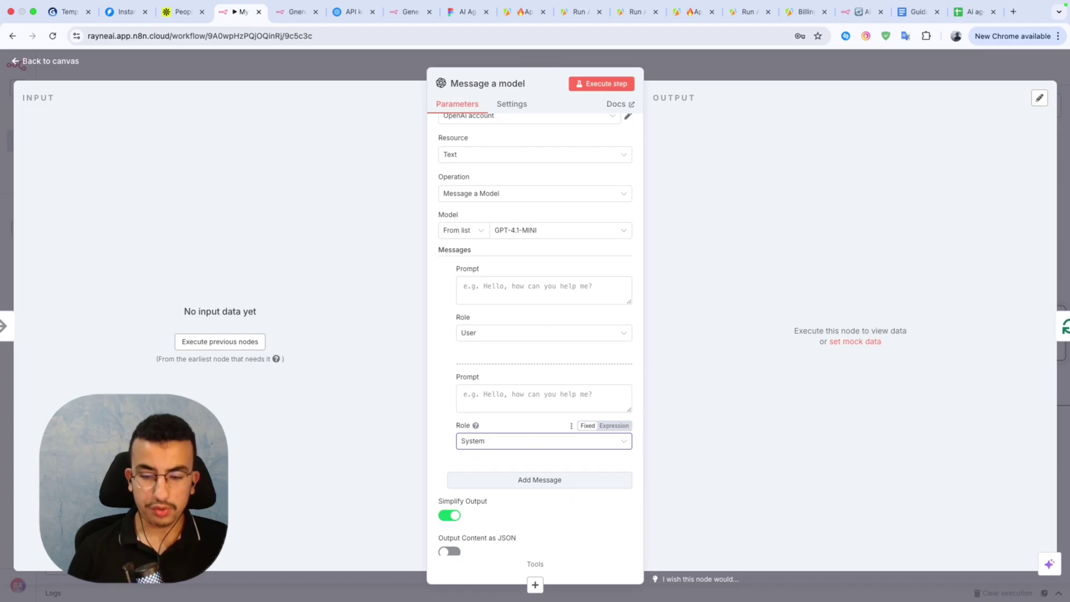
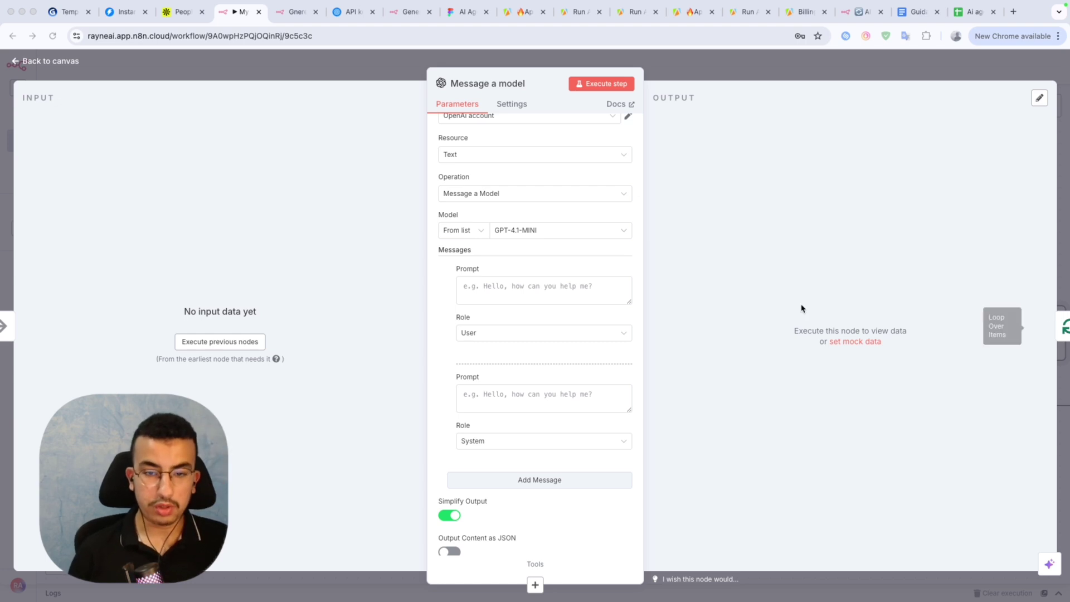
# Paste the list of lead input fields into the Message a model user prompt.
pyautogui.press('Tab')
pyautogui.click(534, 288)
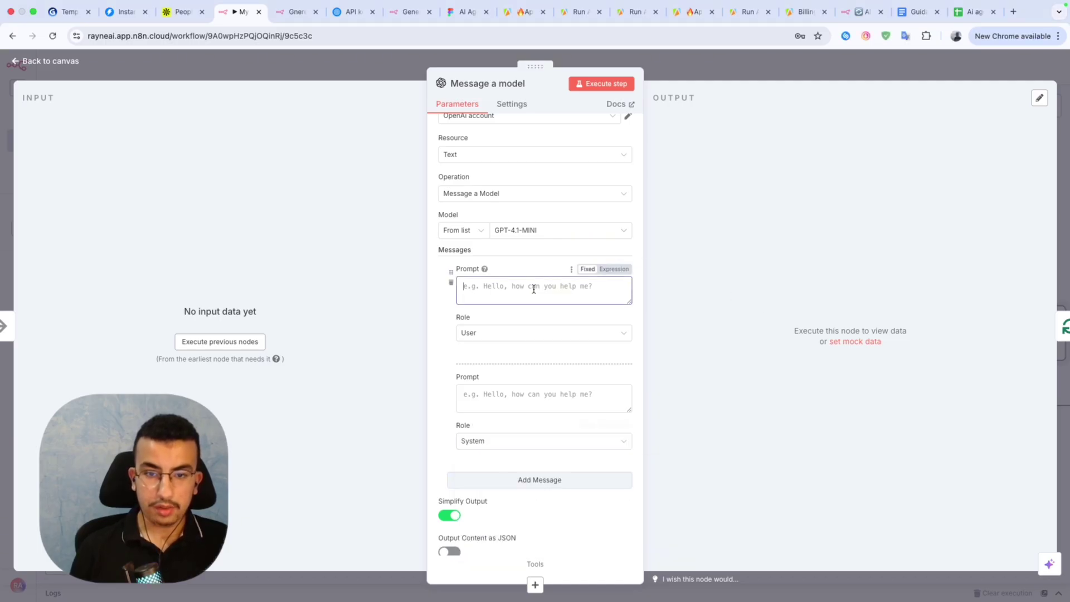
pyautogui.press('super+v')
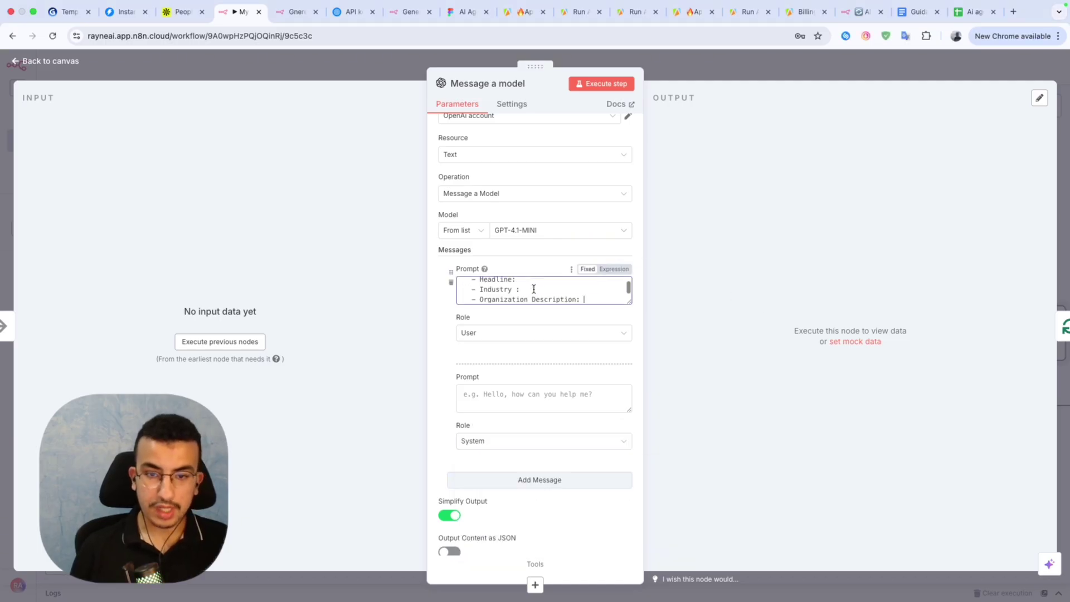
pyautogui.scroll(4, 556, 285)
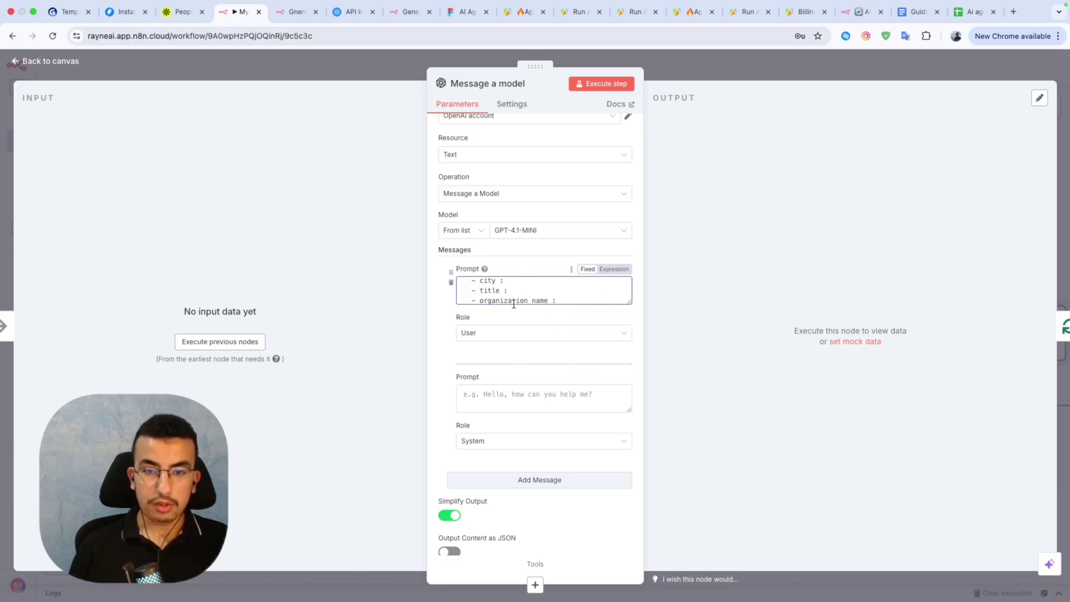
pyautogui.scroll(-1, 509, 393)
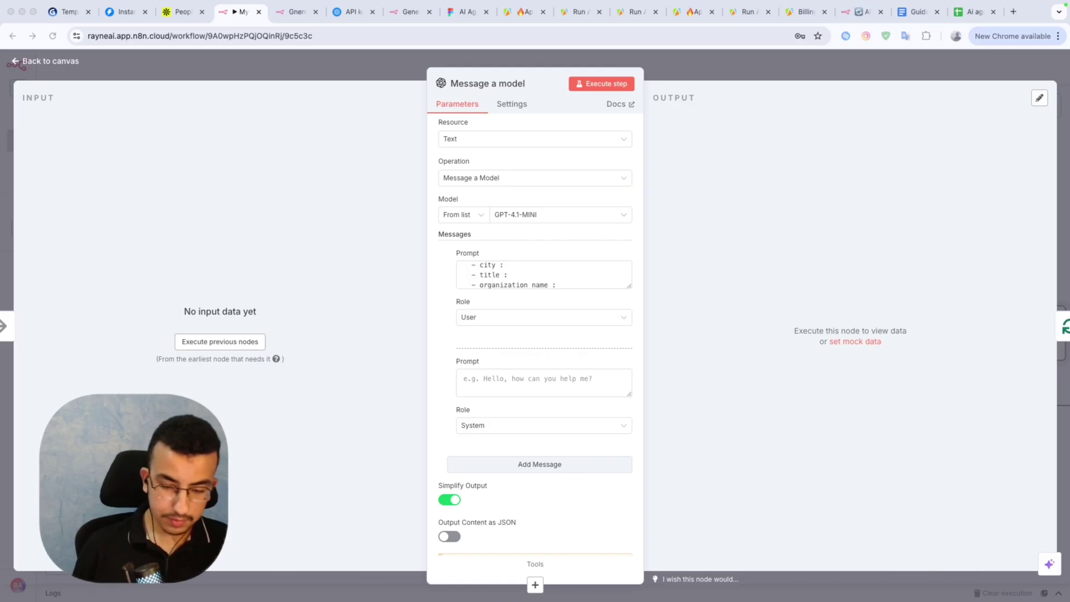
# Paste the cold-email icebreaker instructions into the system prompt and return to the canvas.
pyautogui.press('super+Tab')
pyautogui.click(500, 378)
pyautogui.press('super+v')
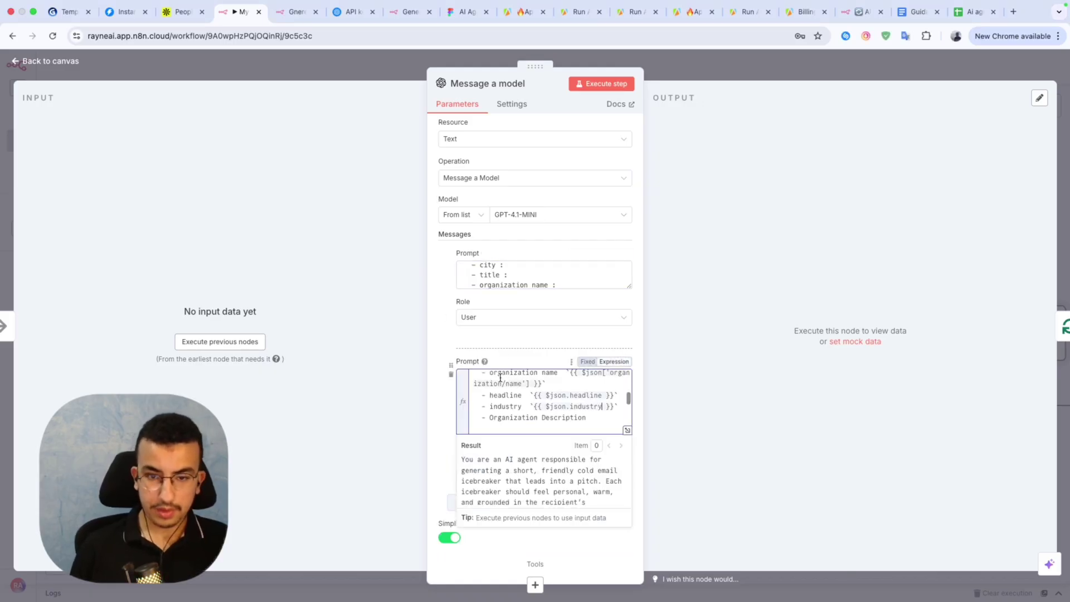
pyautogui.click(689, 79)
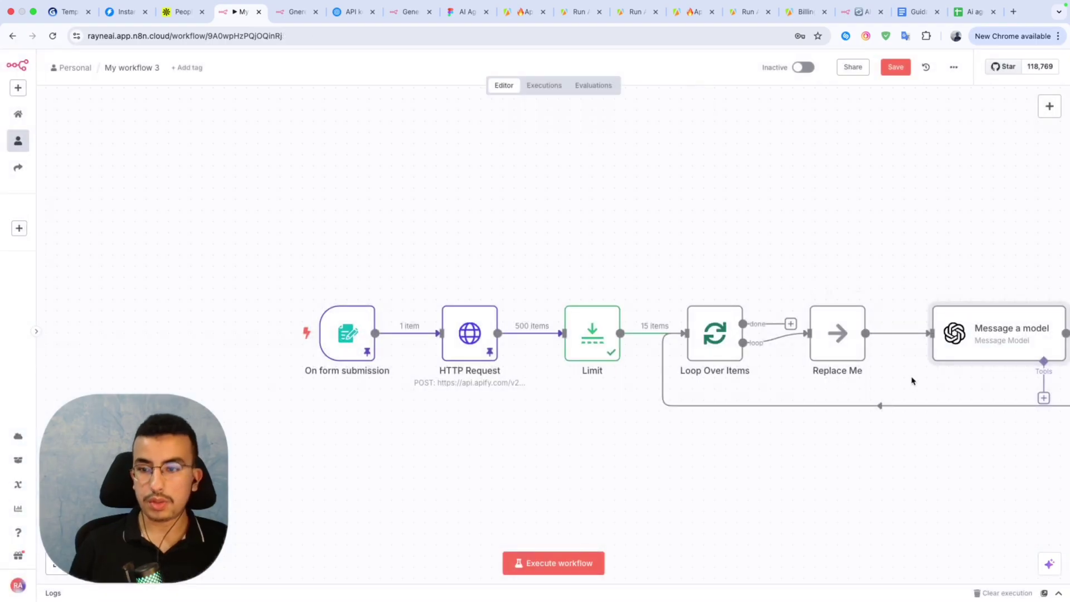
# Delete the Replace Me placeholder node from the canvas.
pyautogui.scroll(-2, 795, 503)
pyautogui.scroll(-2, 794, 504)
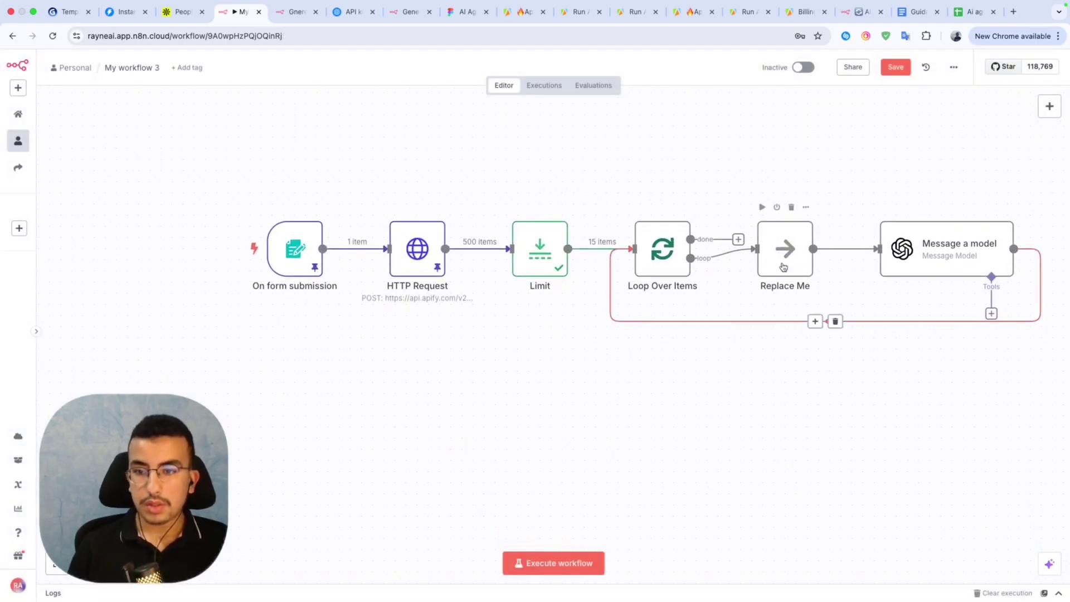
pyautogui.click(791, 209)
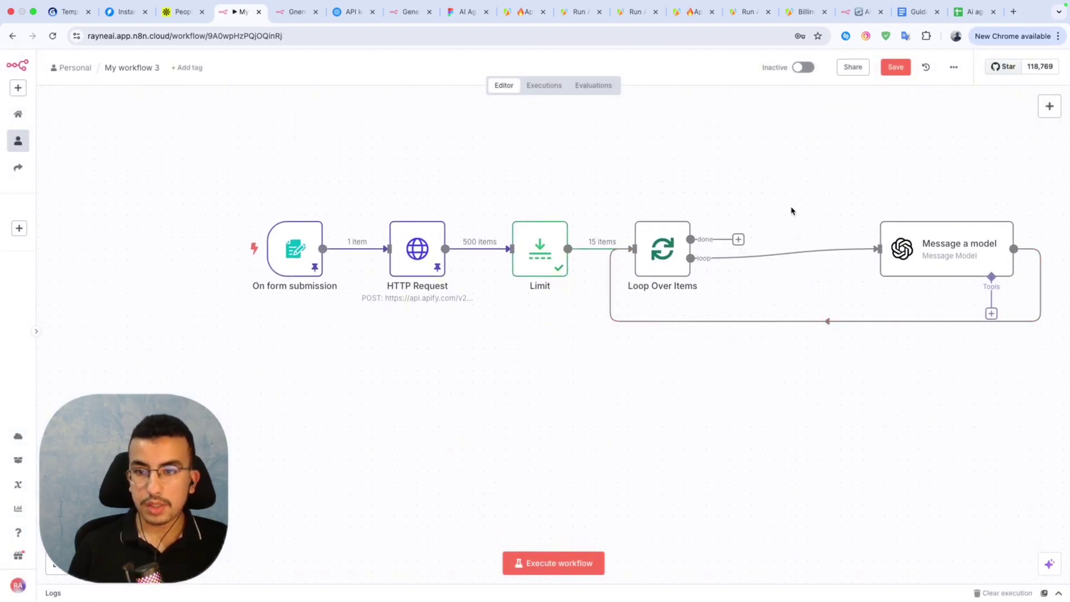
# Review the lead fields in the Message a model user prompt.
pyautogui.doubleClick(950, 268)
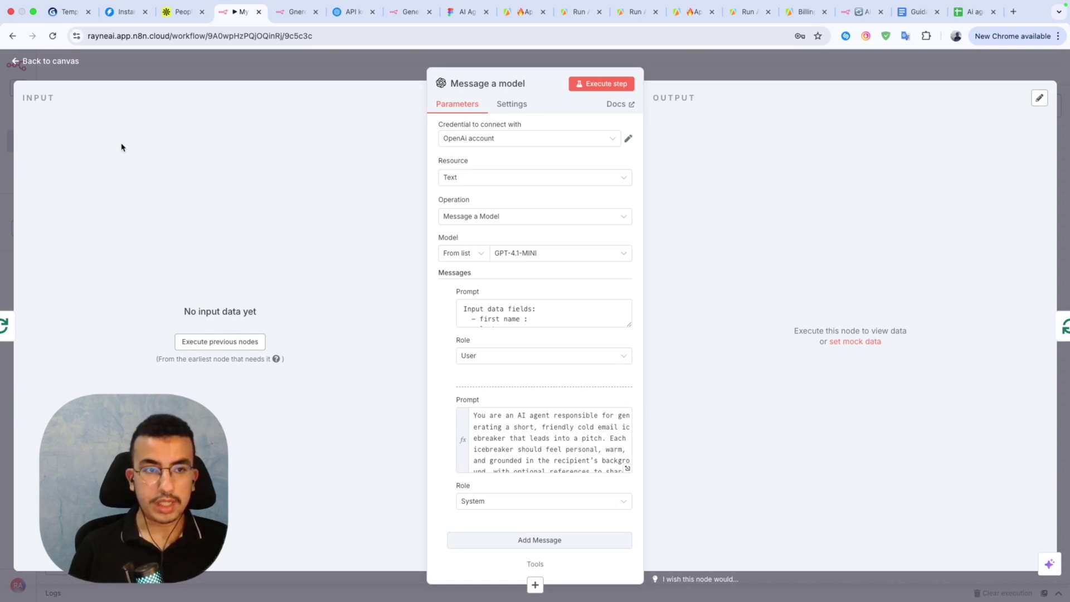
pyautogui.click(554, 321)
pyautogui.scroll(-3, 554, 320)
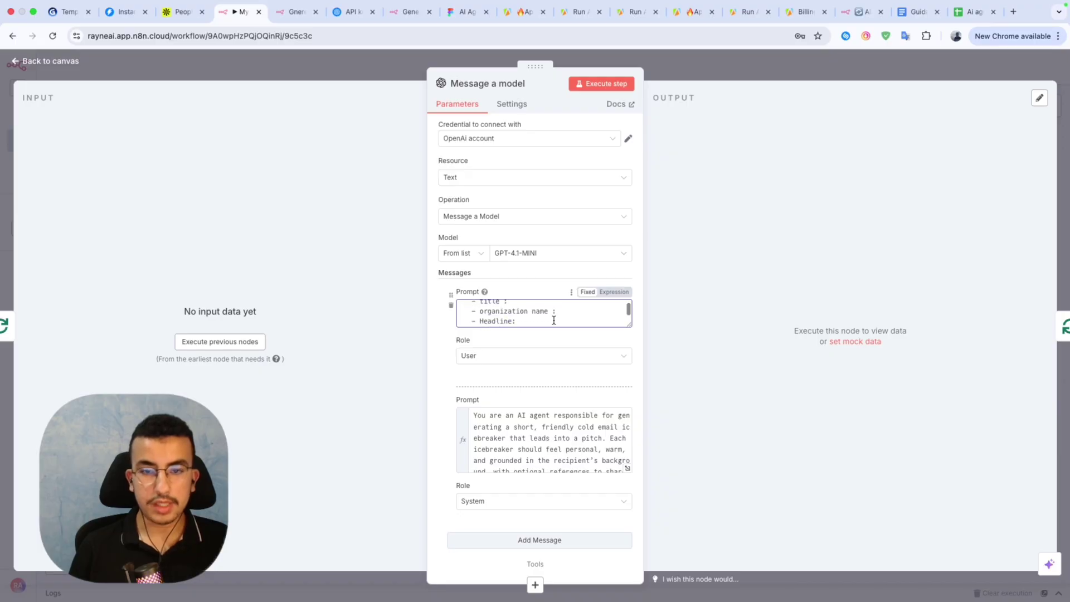
pyautogui.scroll(1, 554, 320)
pyautogui.scroll(-2, 554, 321)
pyautogui.scroll(-2, 553, 321)
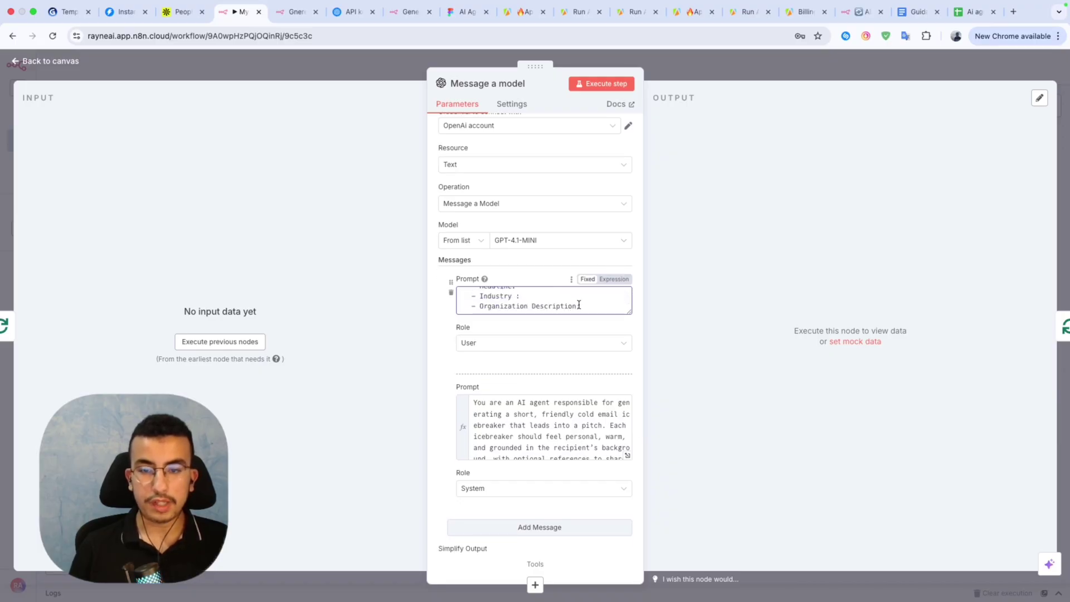
pyautogui.scroll(4, 590, 302)
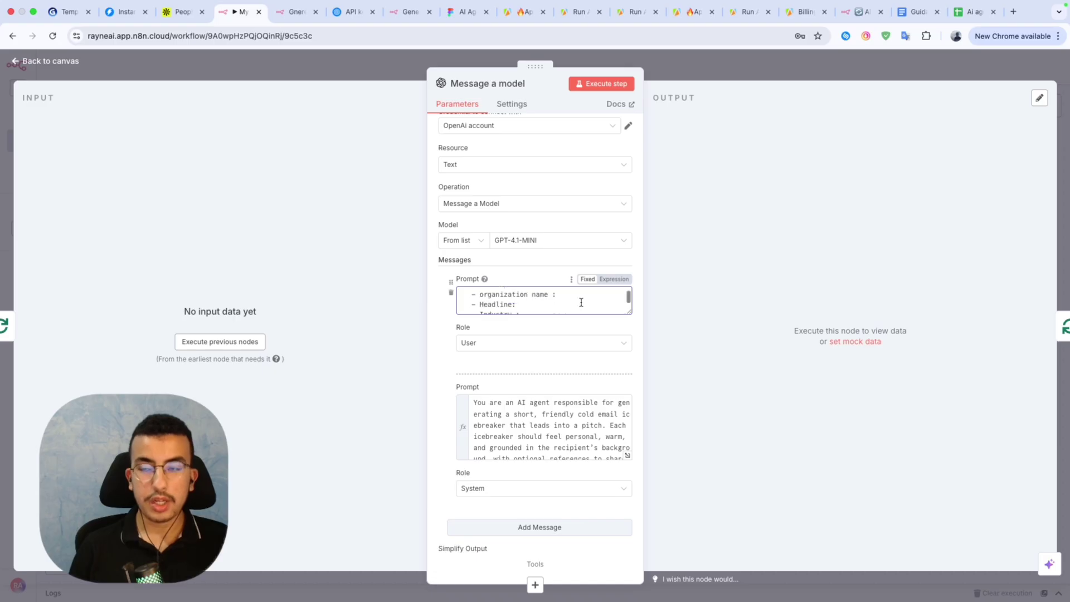
pyautogui.click(776, 66)
# Run Loop Over Items to produce 5 items and pin the Limit node's output.
pyautogui.doubleClick(662, 257)
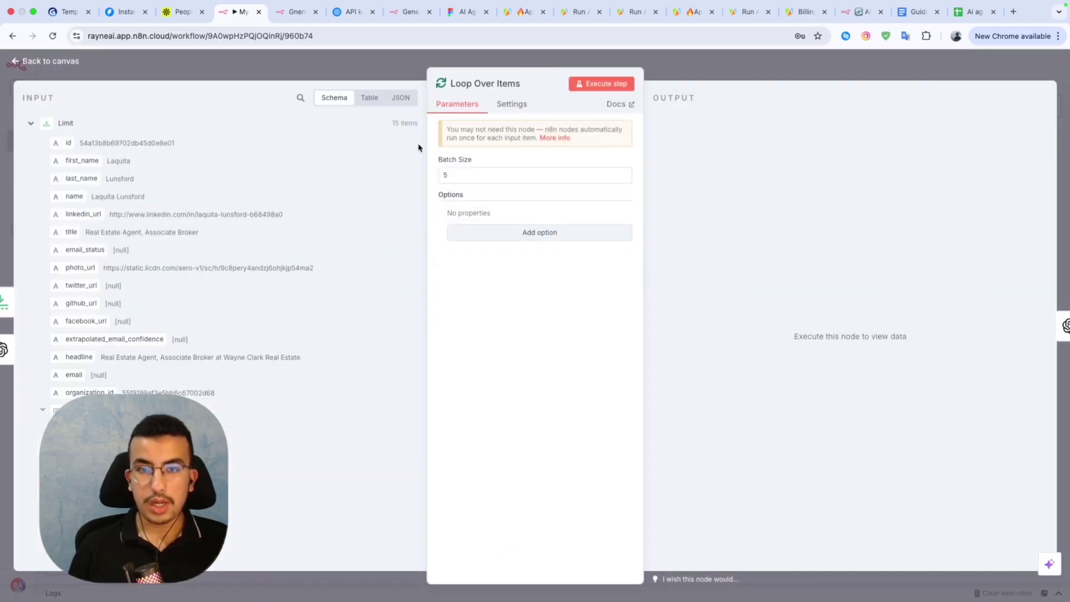
pyautogui.click(595, 85)
pyautogui.press('Escape')
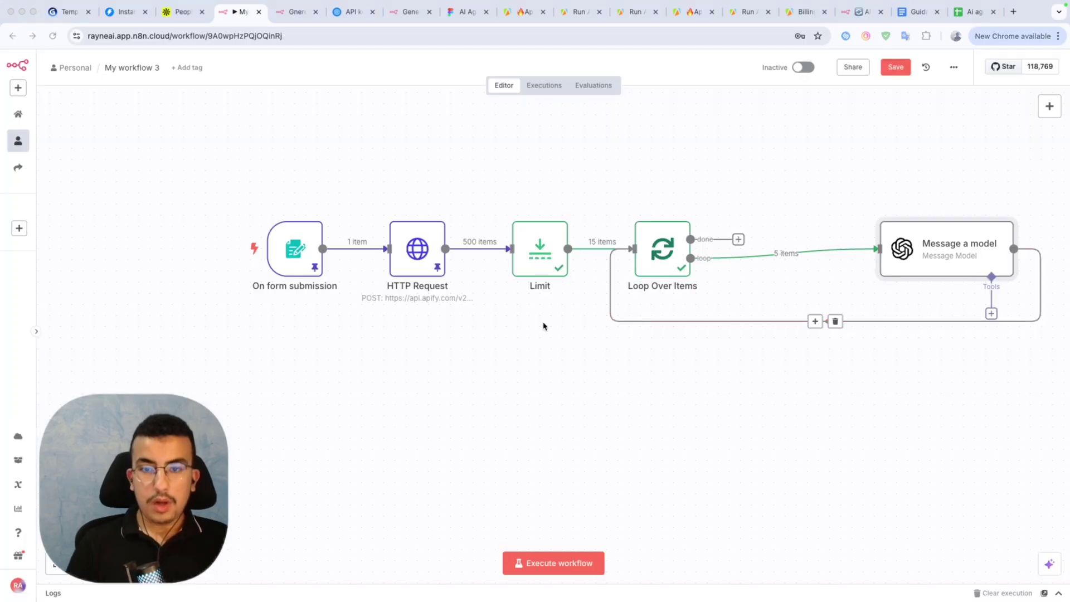
pyautogui.press('p')
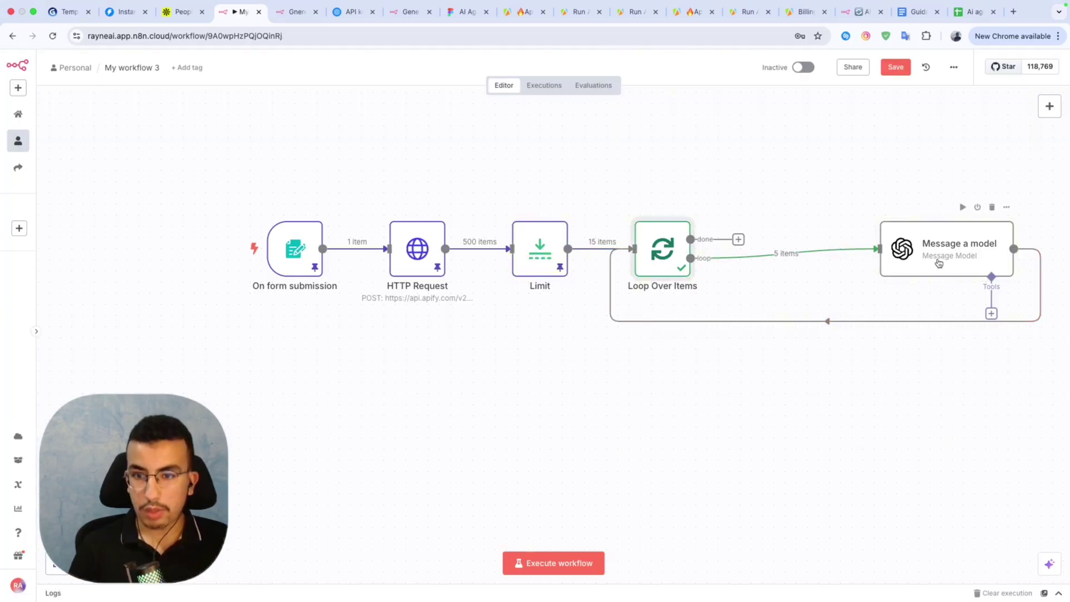
pyautogui.doubleClick(939, 262)
# Drag HTTP Request's first_name into the user prompt and open it in the full expression editor.
pyautogui.scroll(-3, 114, 235)
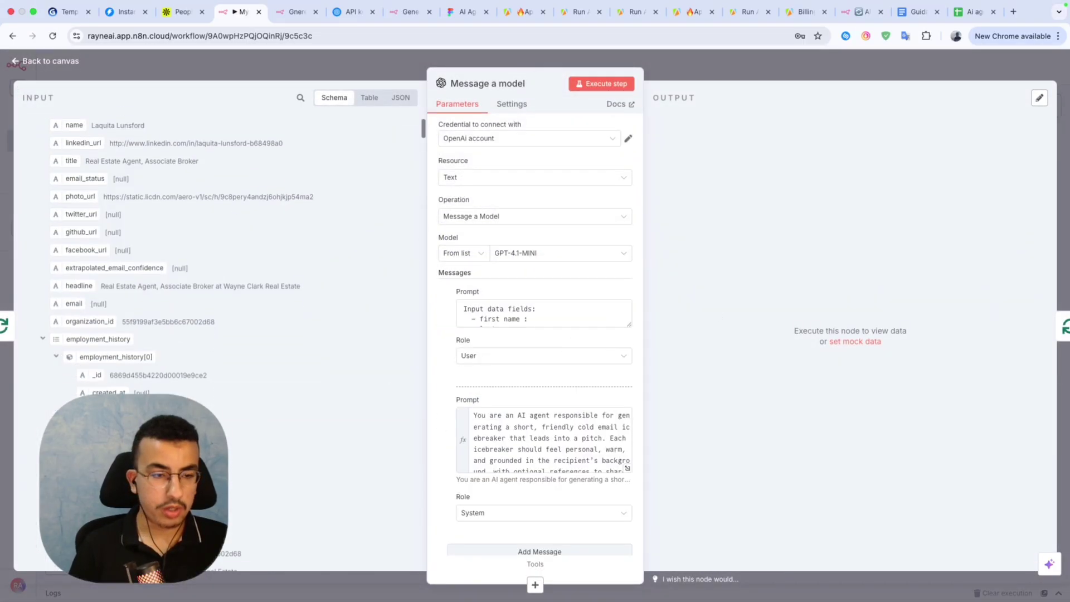
pyautogui.scroll(3, 114, 235)
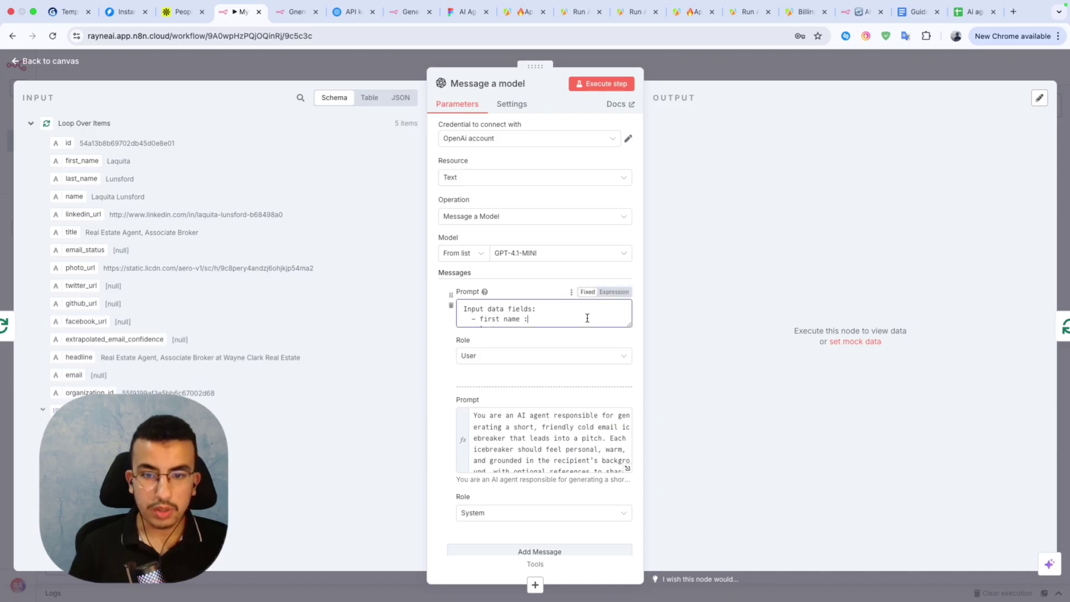
pyautogui.scroll(-2, 587, 318)
pyautogui.scroll(3, 587, 318)
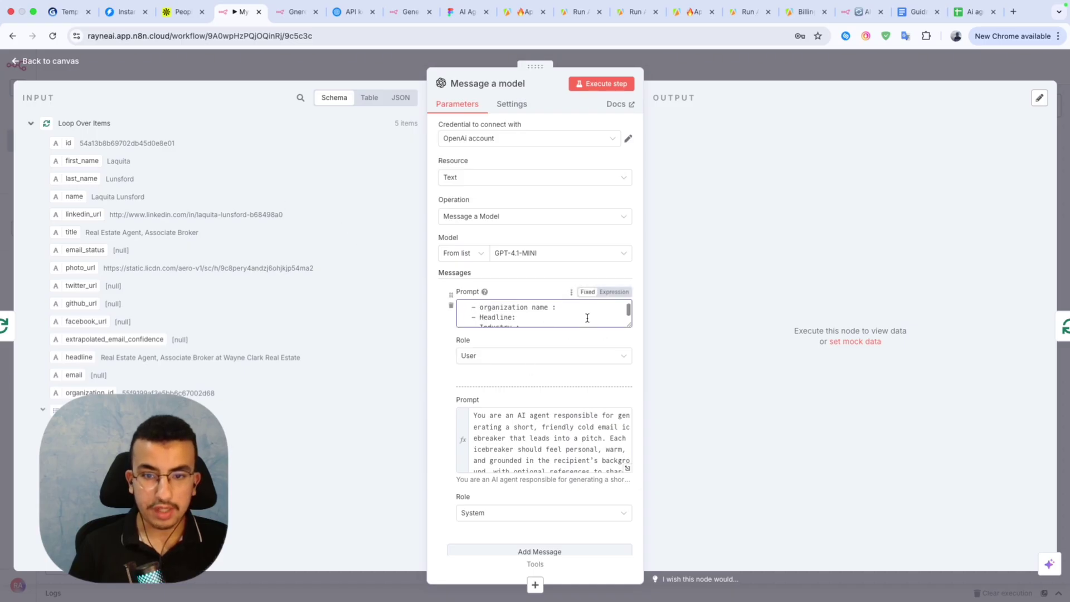
pyautogui.rightClick(530, 323)
pyautogui.click(545, 316)
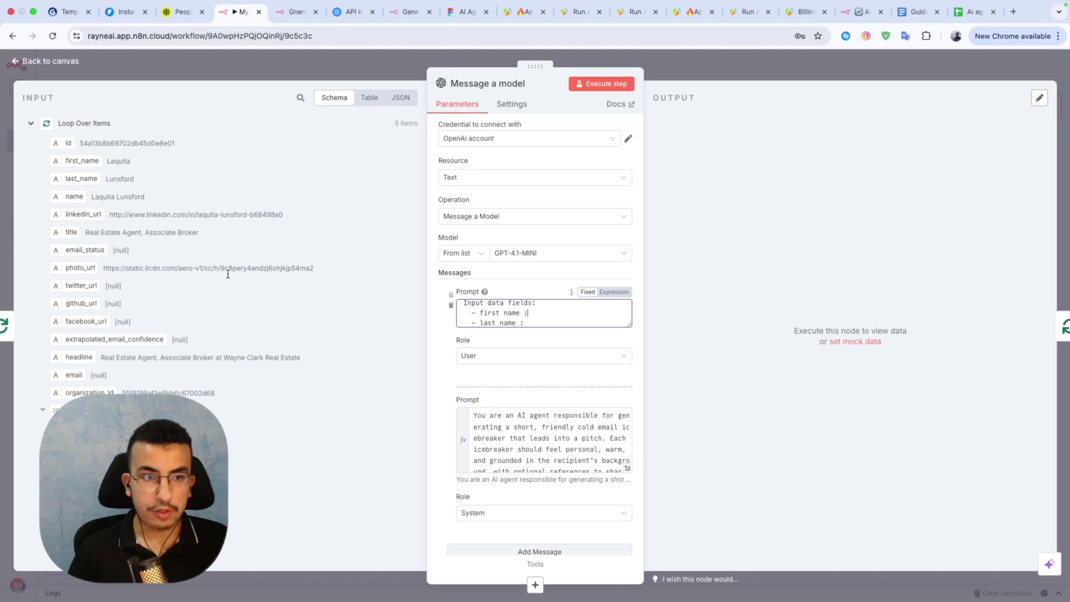
pyautogui.click(30, 123)
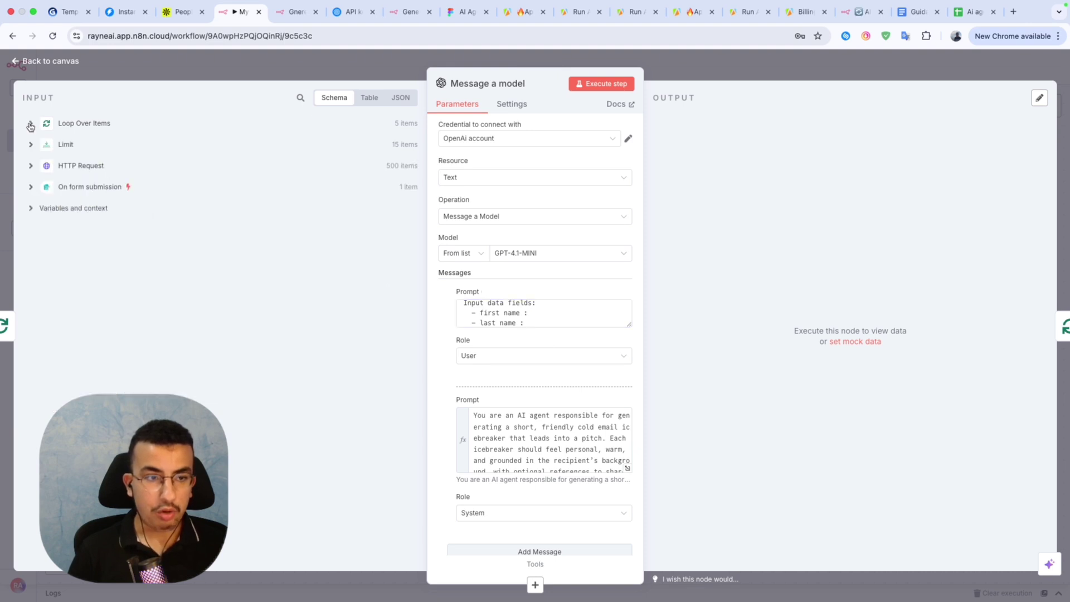
pyautogui.click(32, 166)
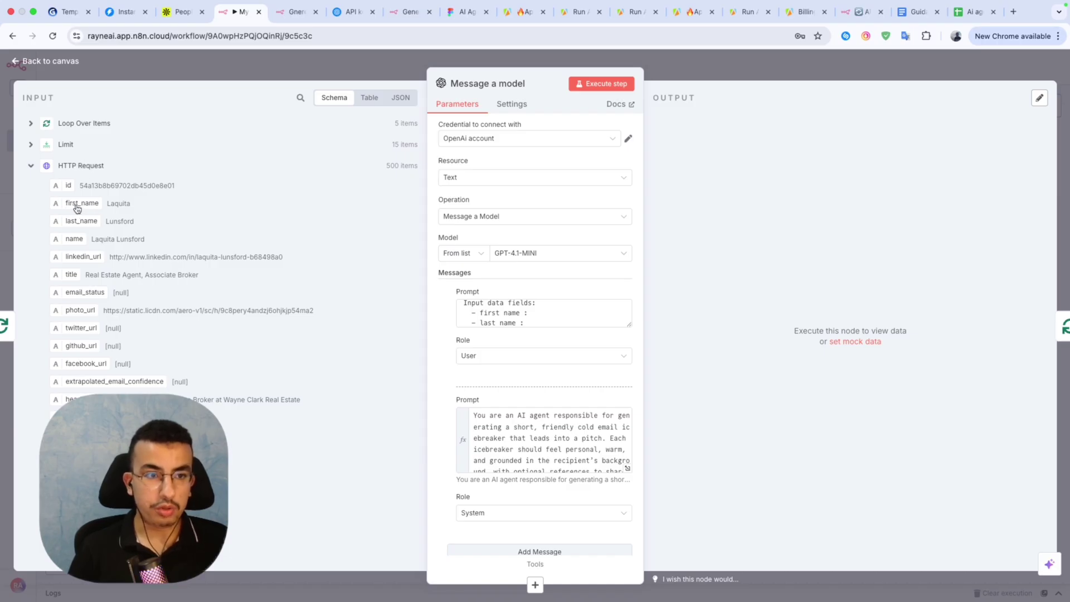
pyautogui.moveTo(76, 208); pyautogui.dragTo(531, 313)
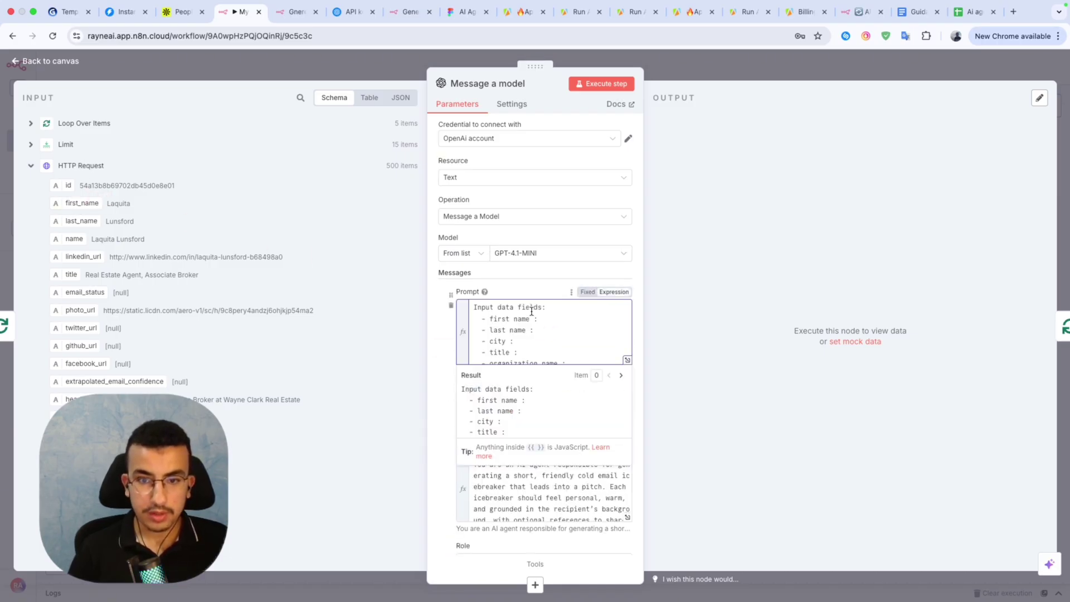
pyautogui.click(626, 359)
# Move the first_name expression onto the first name line and add last_name after last name.
pyautogui.moveTo(569, 219); pyautogui.dragTo(369, 223)
pyautogui.hotkey('ctrl', 'c')
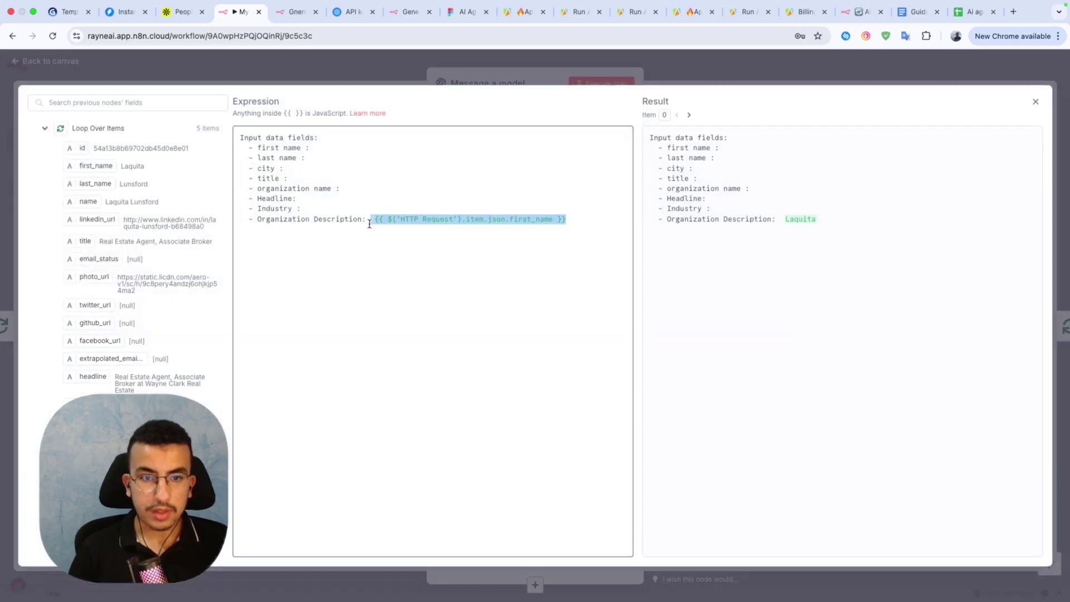
pyautogui.press('BackSpace')
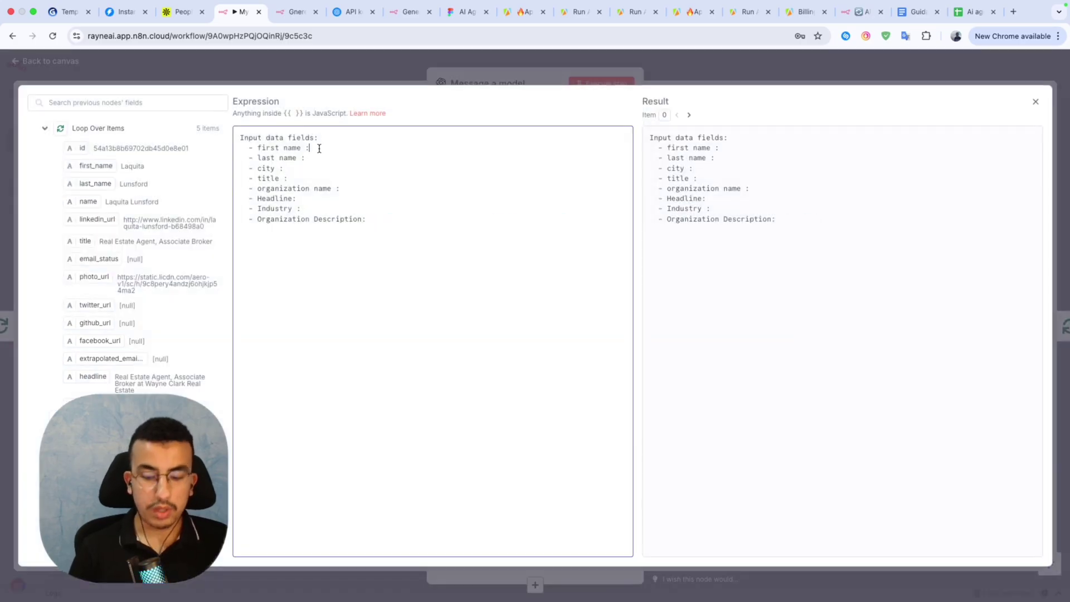
pyautogui.hotkey('ctrl', 'v')
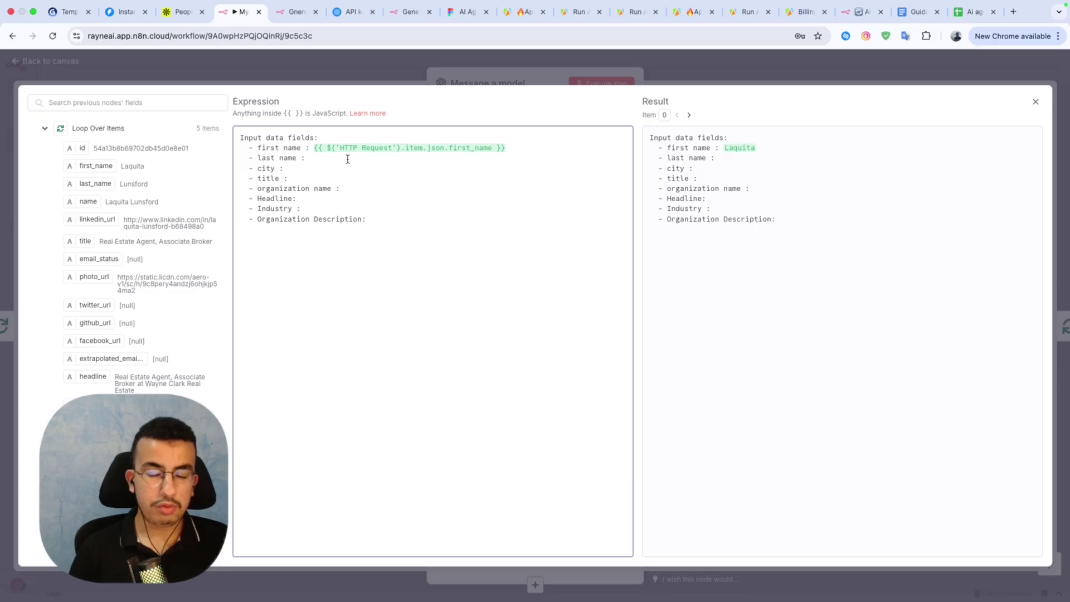
pyautogui.scroll(-1, 142, 254)
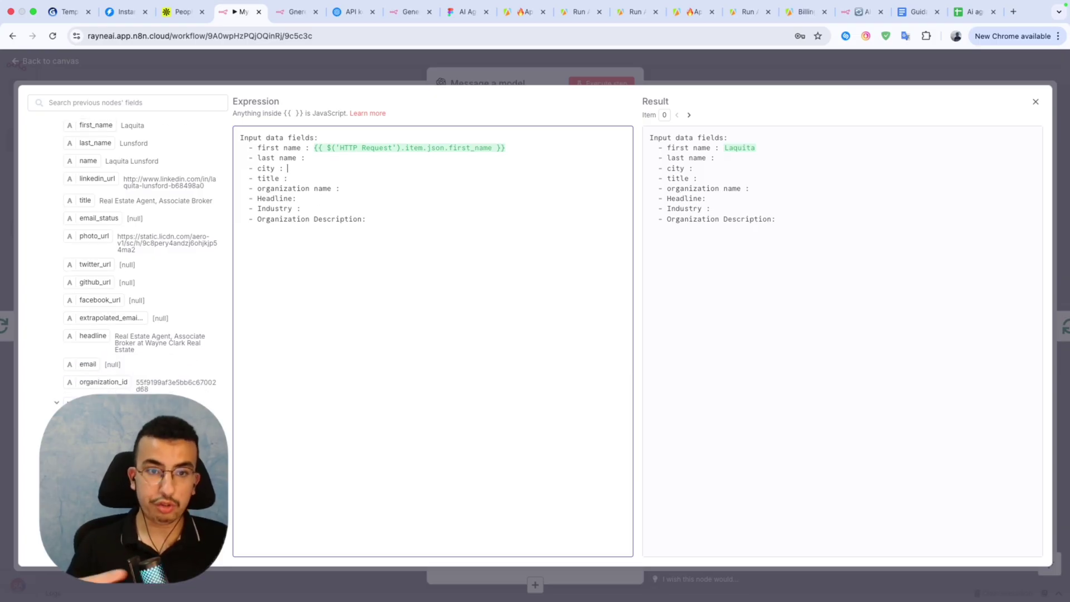
pyautogui.scroll(-4, 110, 384)
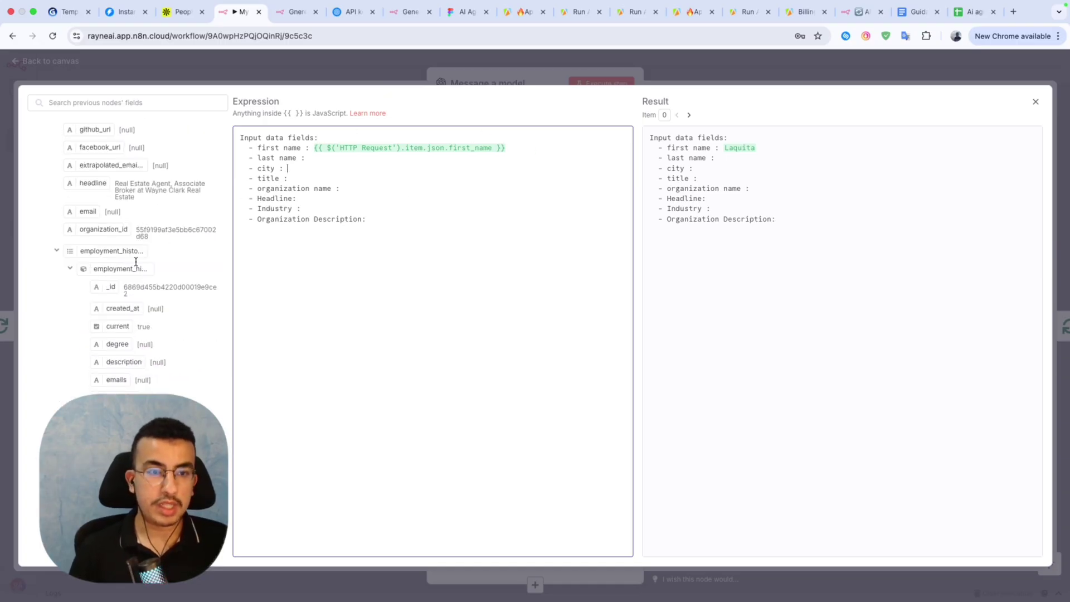
pyautogui.scroll(5, 136, 261)
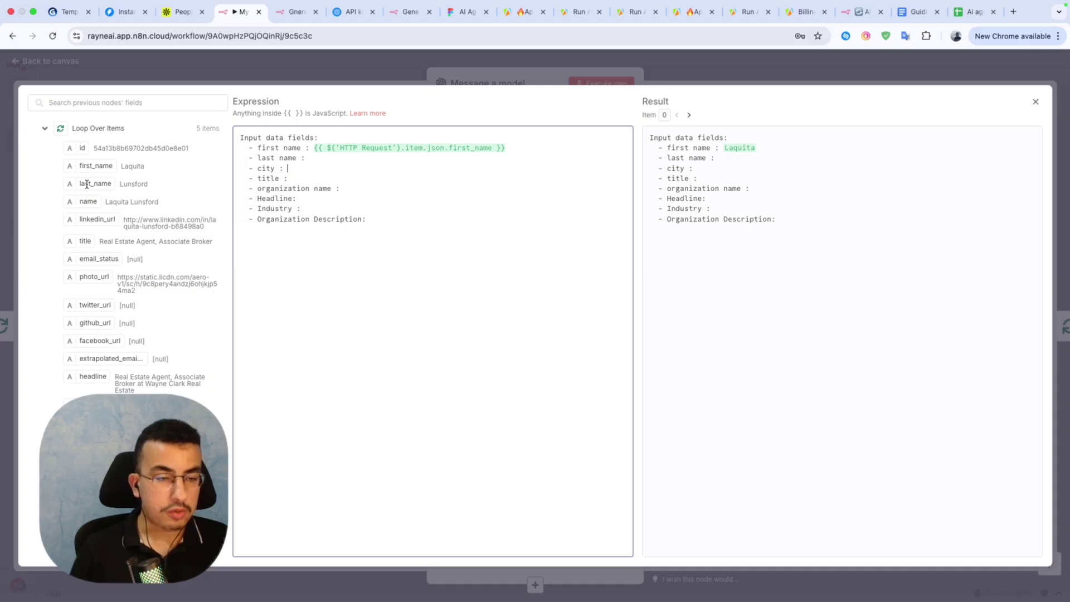
pyautogui.moveTo(87, 184); pyautogui.dragTo(312, 158)
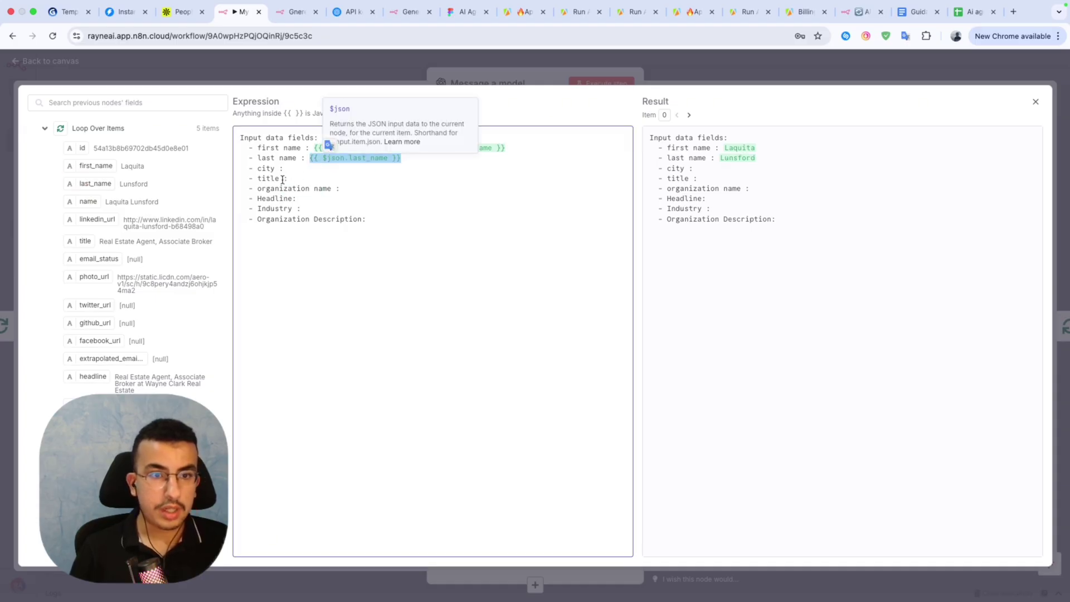
pyautogui.click(312, 168)
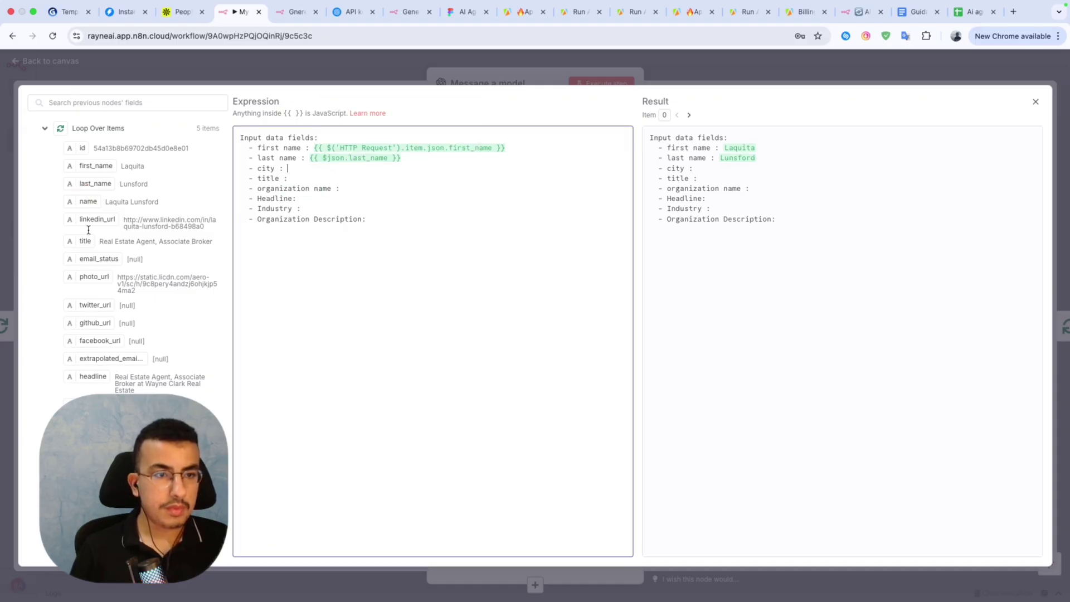
# Insert the lead's city, title and organization name fields into their prompt lines.
pyautogui.scroll(-15, 84, 334)
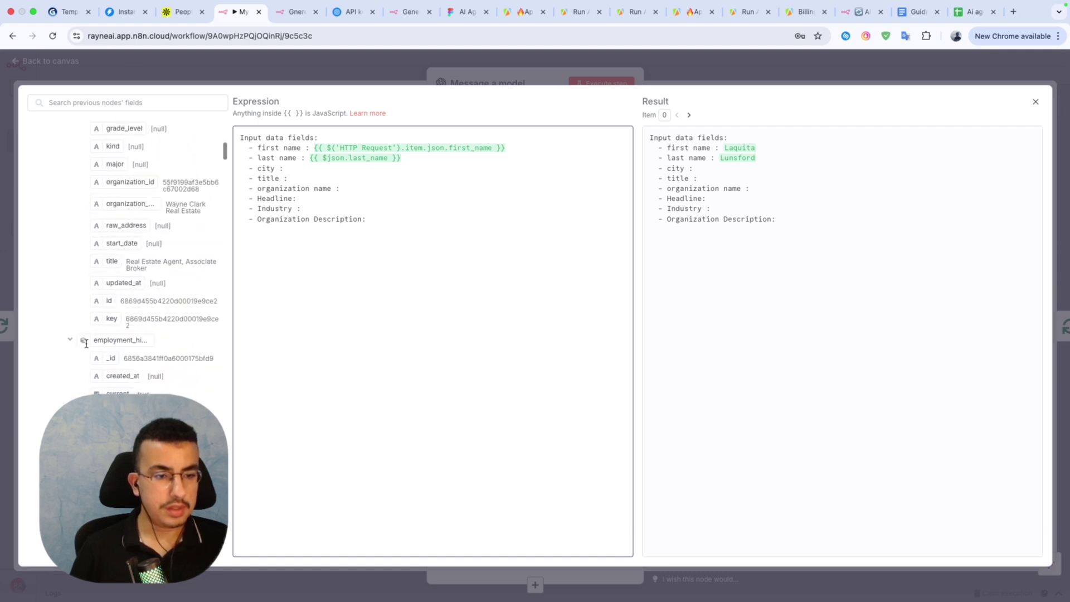
pyautogui.scroll(15, 86, 343)
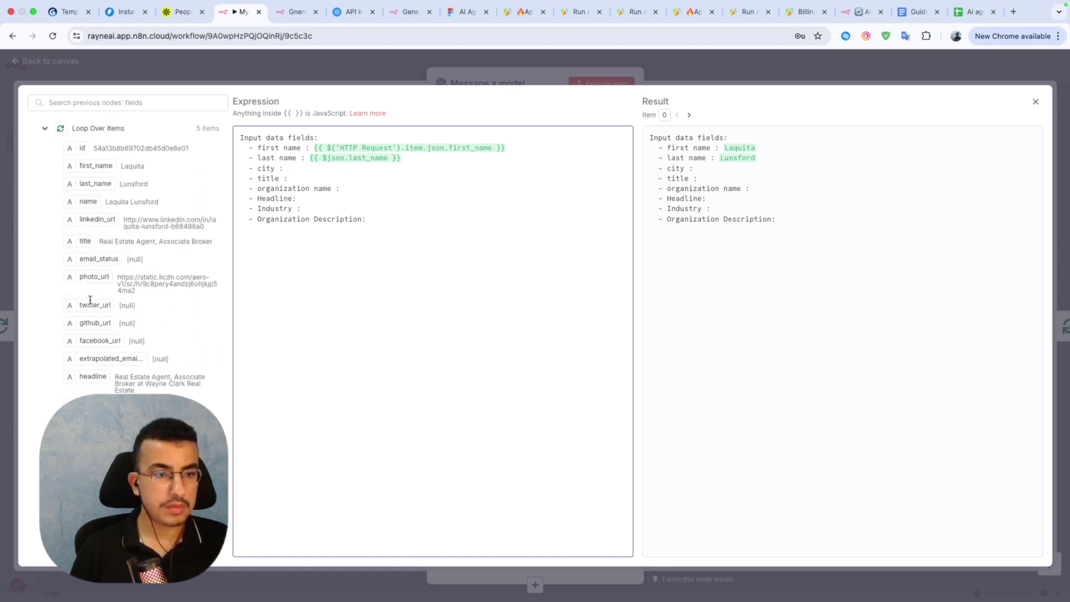
pyautogui.scroll(-10, 91, 156)
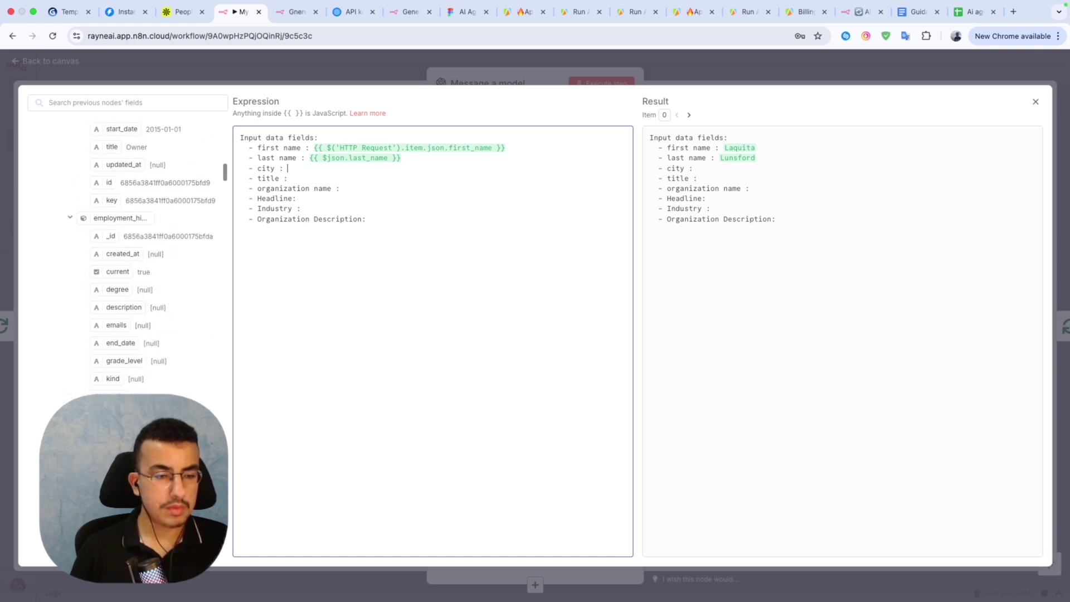
pyautogui.scroll(5, 56, 306)
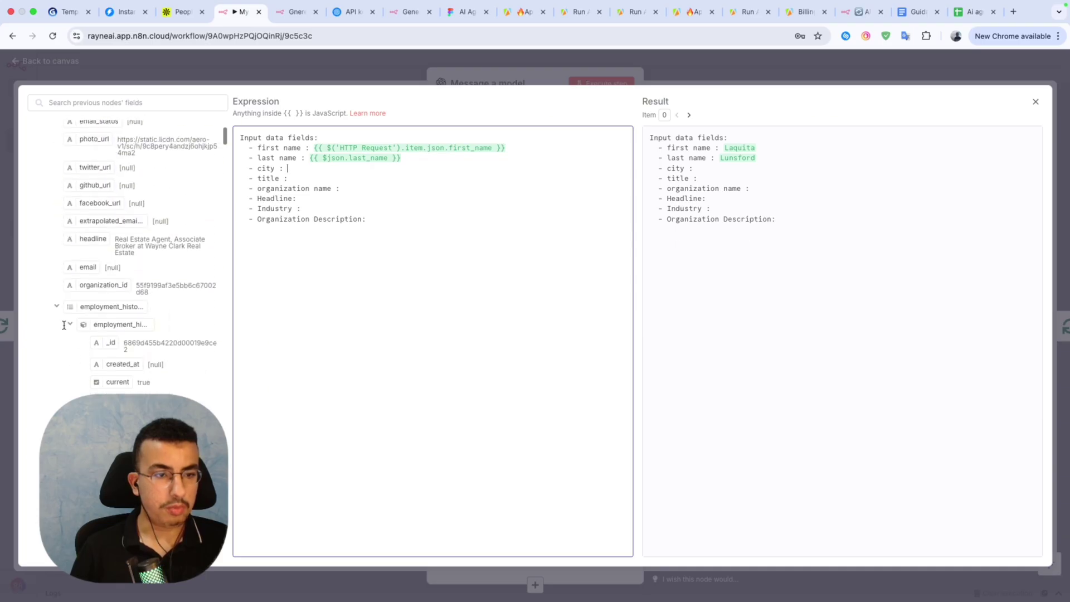
pyautogui.click(57, 305)
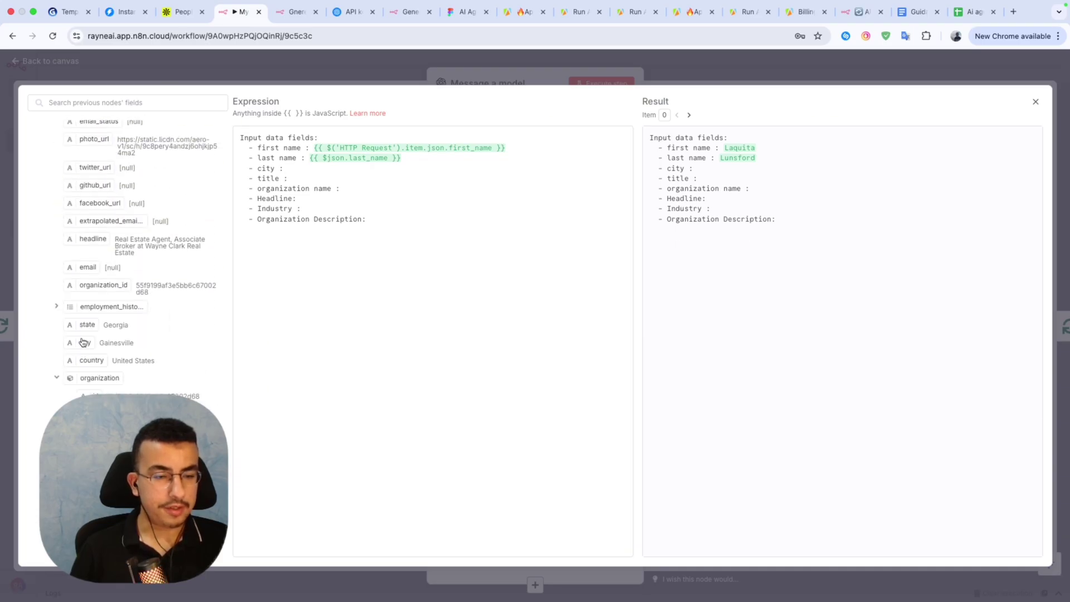
pyautogui.moveTo(85, 341); pyautogui.dragTo(294, 170)
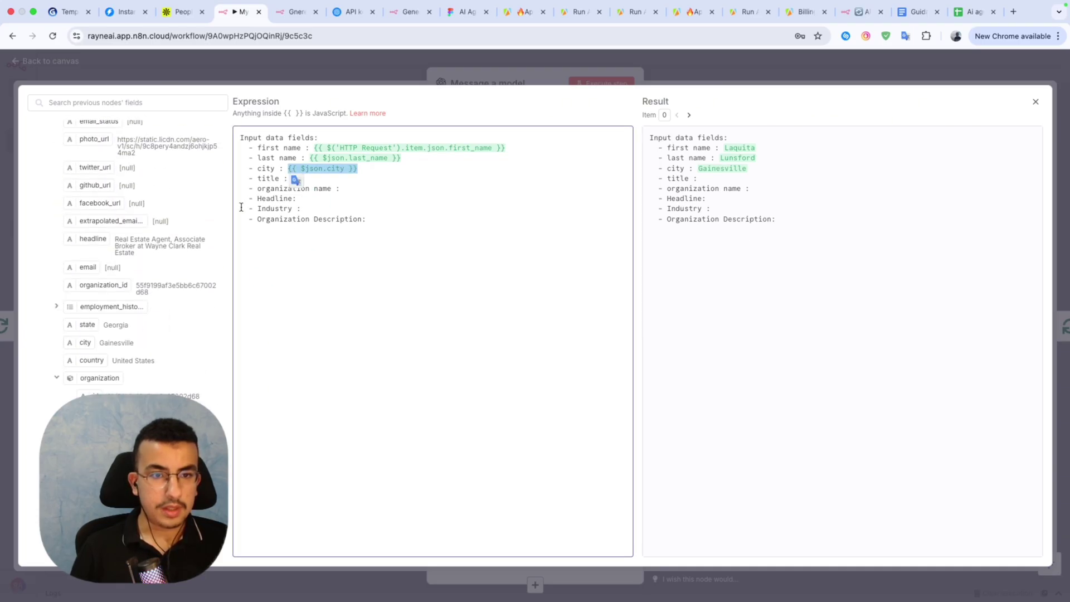
pyautogui.click(272, 201)
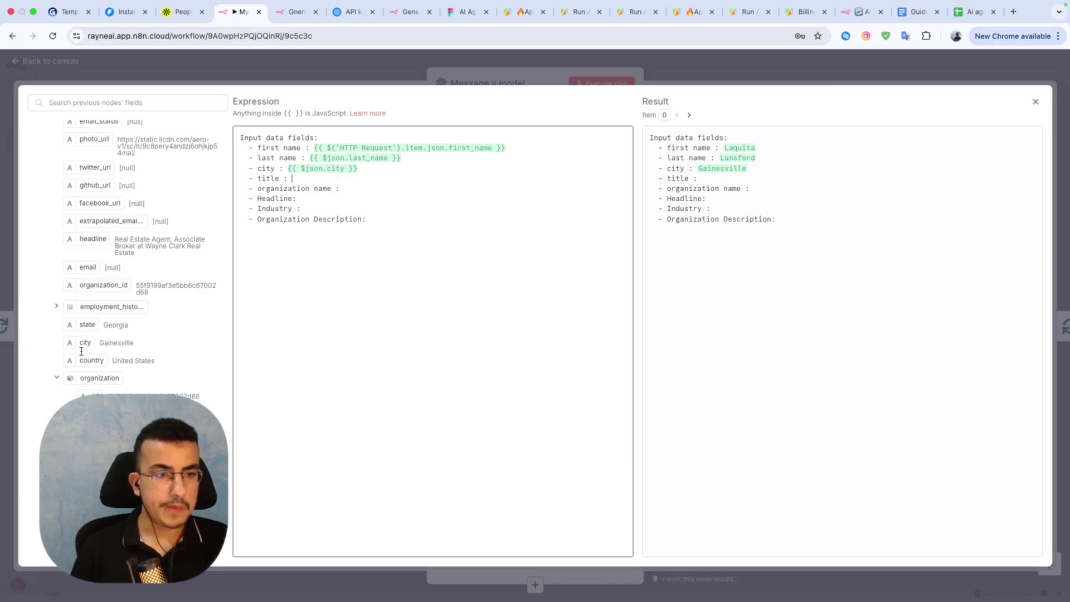
pyautogui.scroll(5, 81, 351)
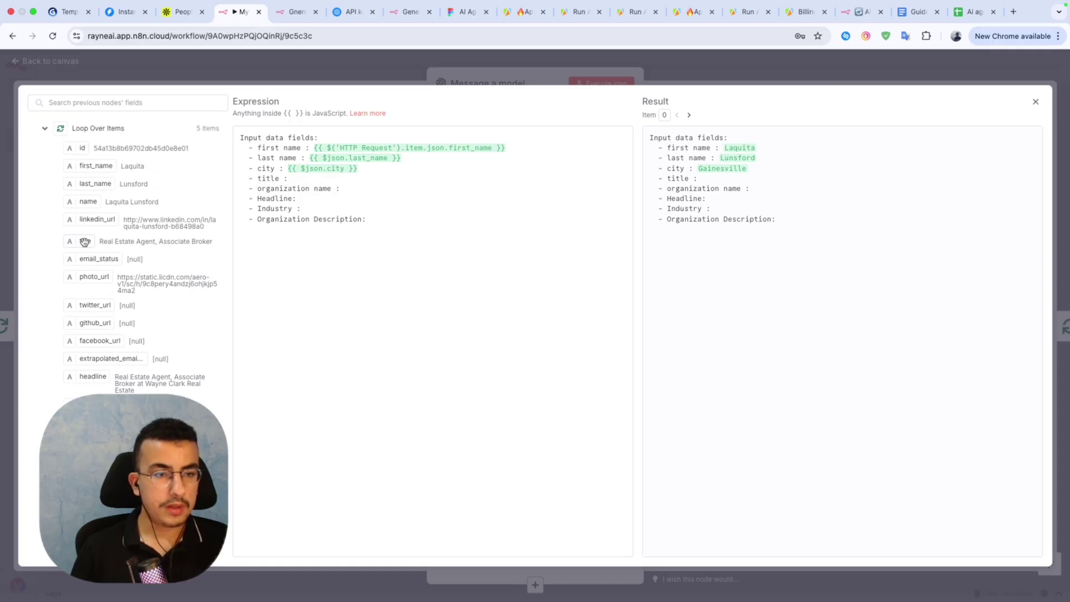
pyautogui.moveTo(84, 241); pyautogui.dragTo(295, 180)
pyautogui.scroll(-2, 147, 384)
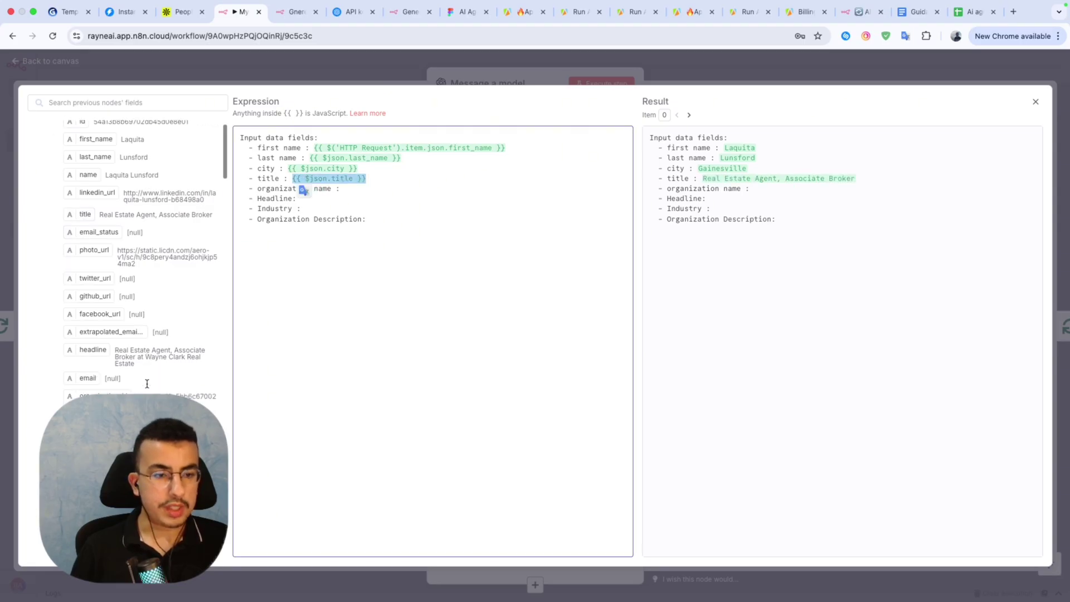
pyautogui.scroll(-3, 147, 384)
pyautogui.click(90, 185)
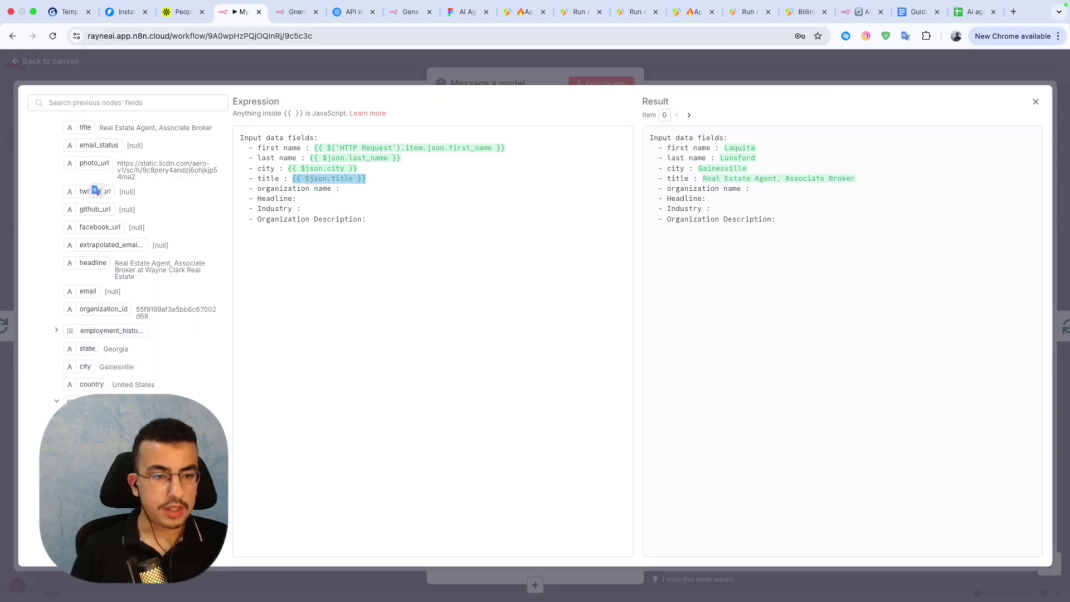
pyautogui.moveTo(94, 424); pyautogui.dragTo(365, 195)
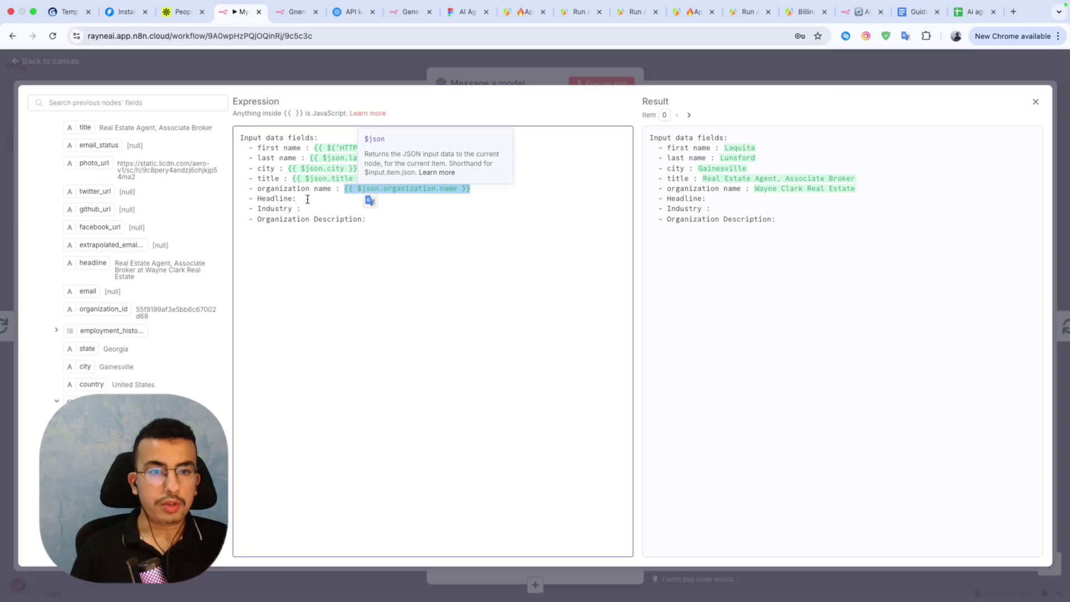
# Insert the headline, organization industry and organization short description fields into the prompt.
pyautogui.scroll(3, 147, 260)
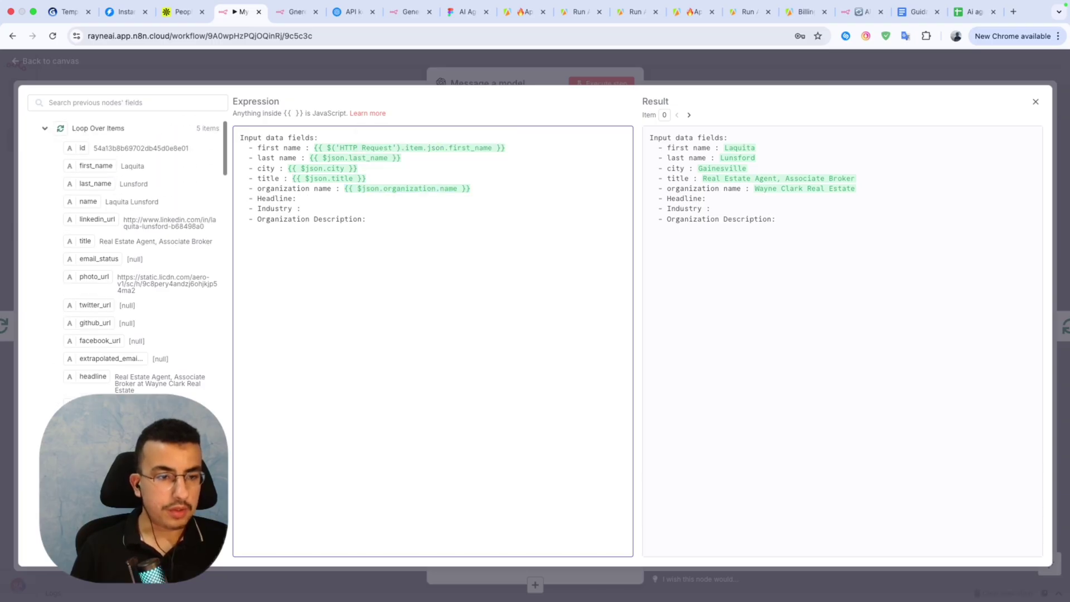
pyautogui.click(301, 198)
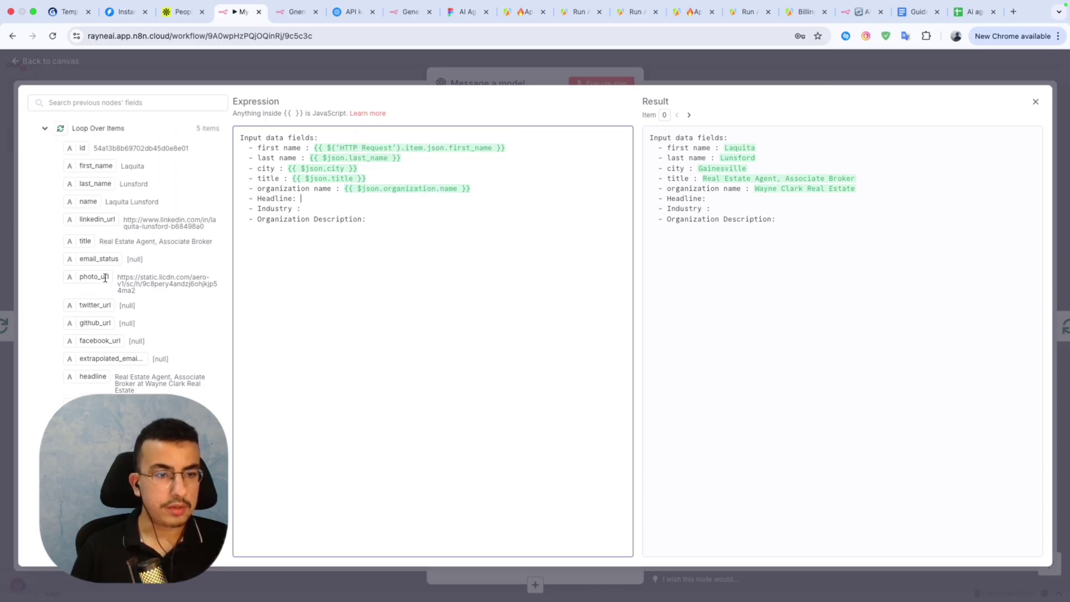
pyautogui.scroll(-1, 125, 360)
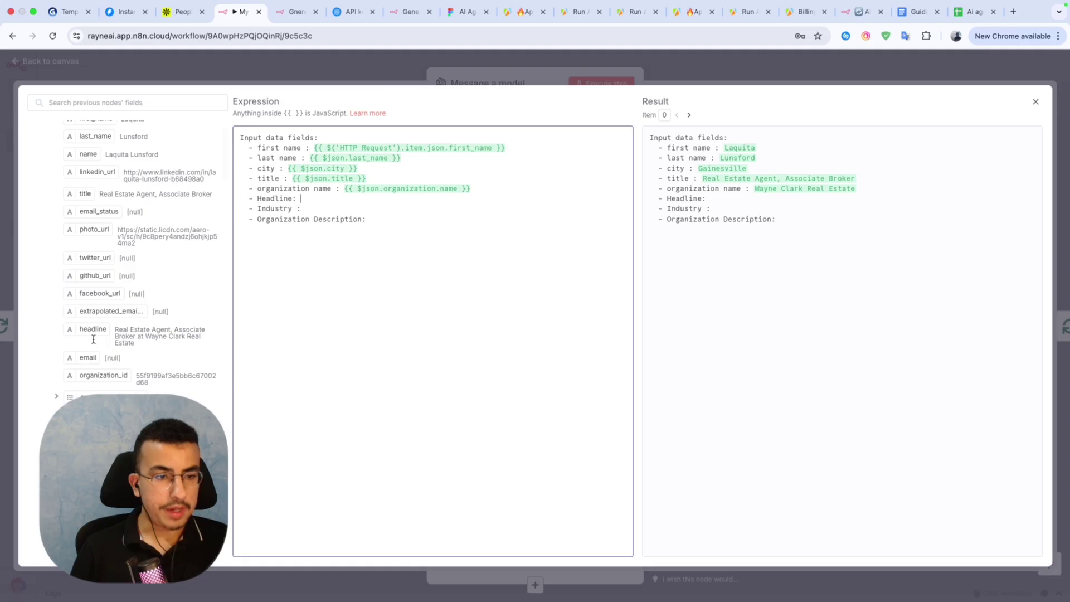
pyautogui.moveTo(79, 330); pyautogui.dragTo(323, 210)
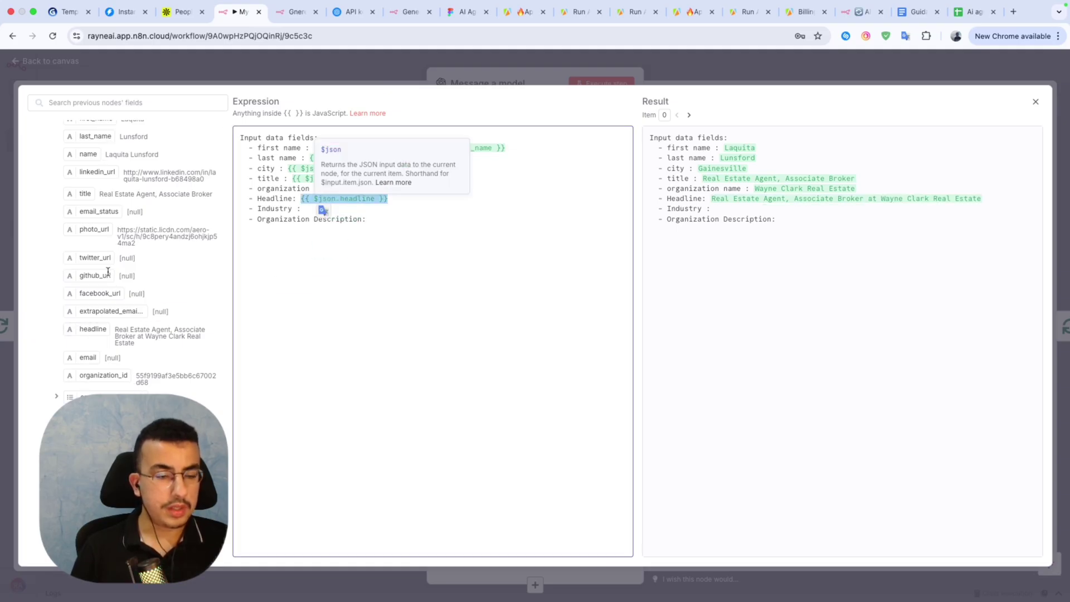
pyautogui.scroll(-4, 107, 272)
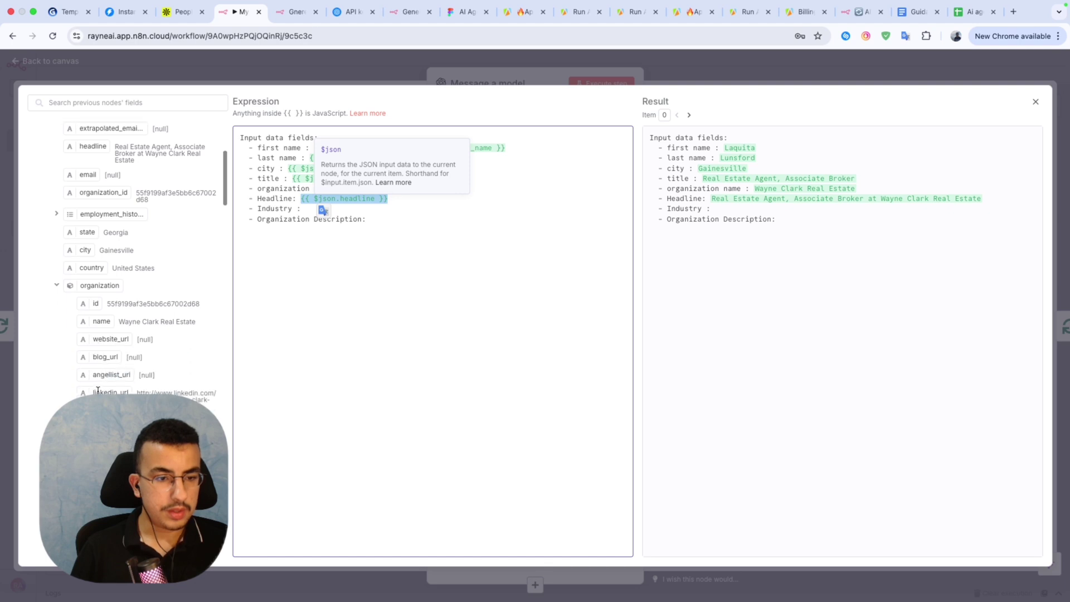
pyautogui.scroll(-6, 98, 390)
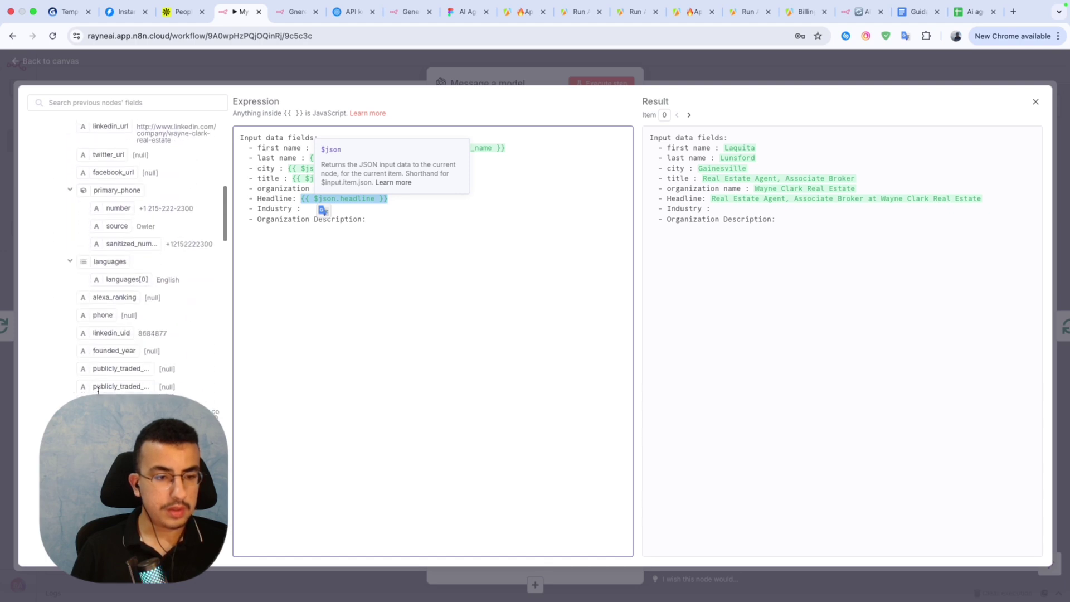
pyautogui.scroll(-3, 98, 390)
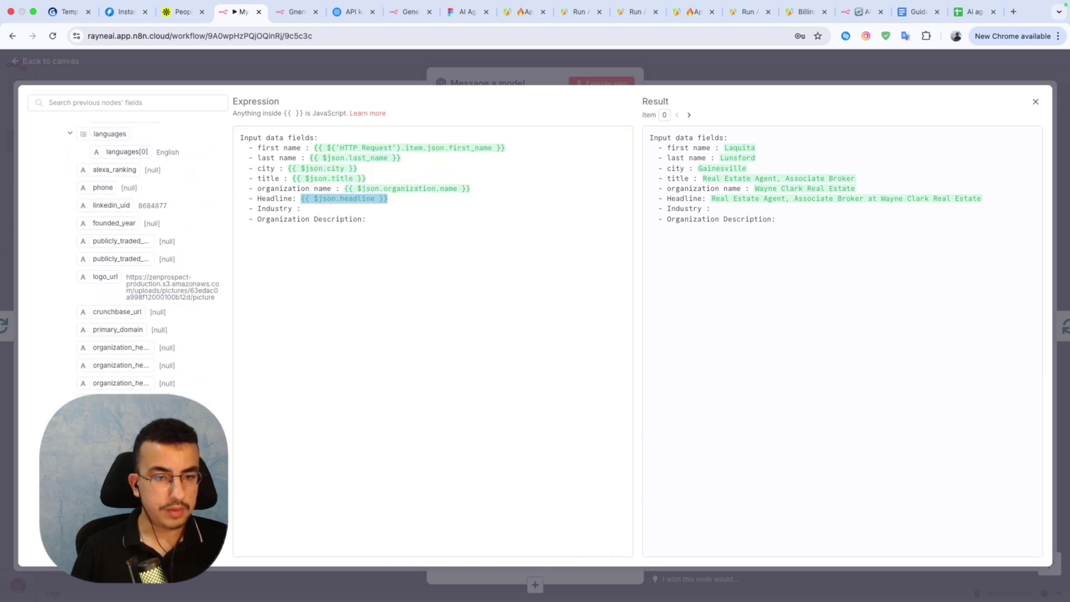
pyautogui.click(320, 208)
pyautogui.write('{{ $json.organization.industry }}')
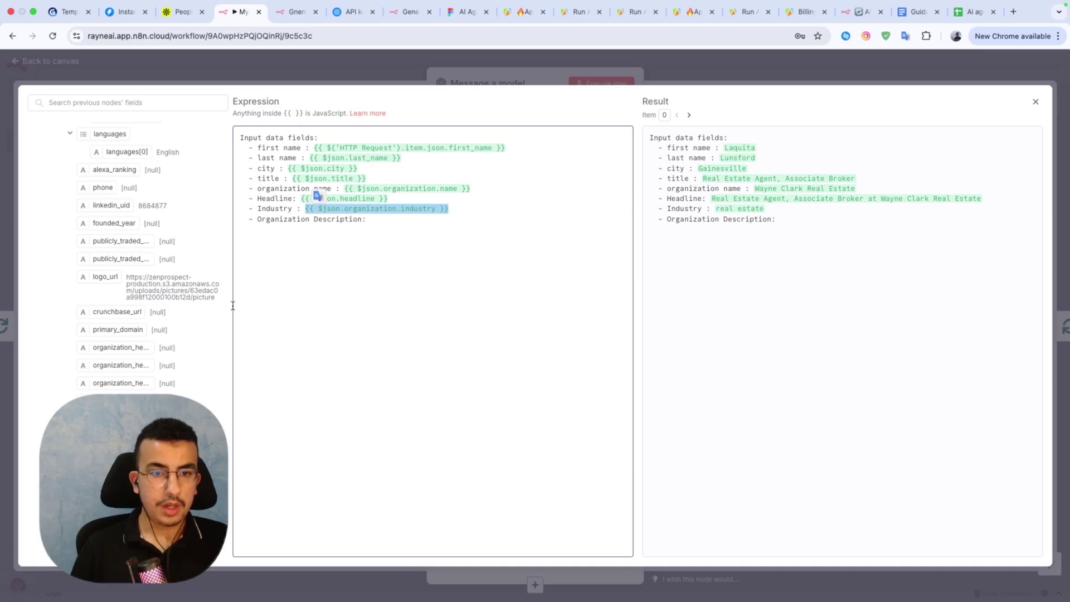
pyautogui.scroll(-10, 144, 257)
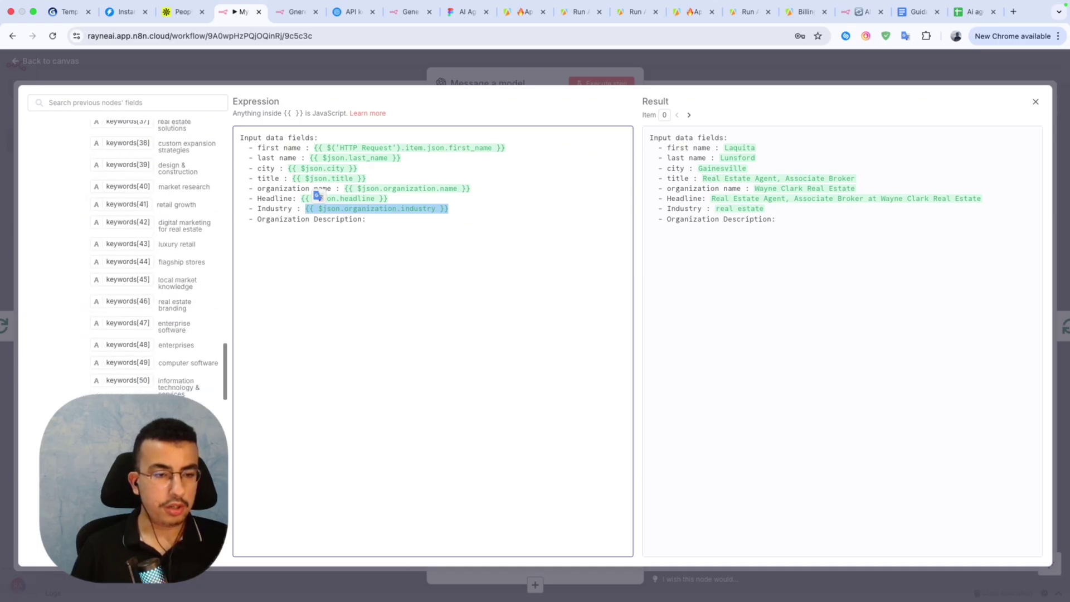
pyautogui.scroll(10, 145, 257)
pyautogui.scroll(5, 143, 256)
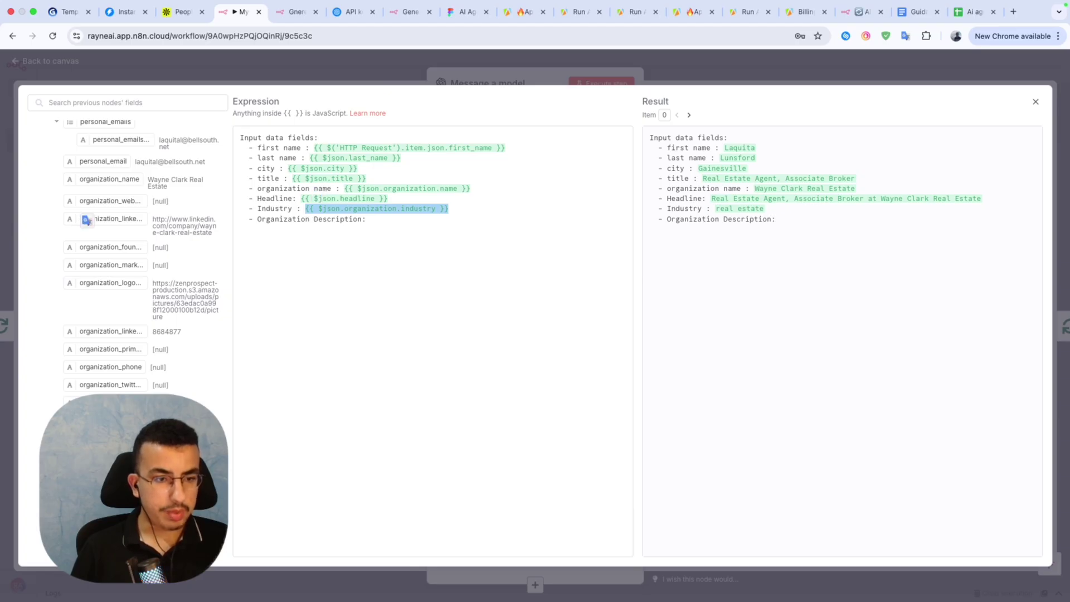
pyautogui.moveTo(86, 220); pyautogui.dragTo(401, 223)
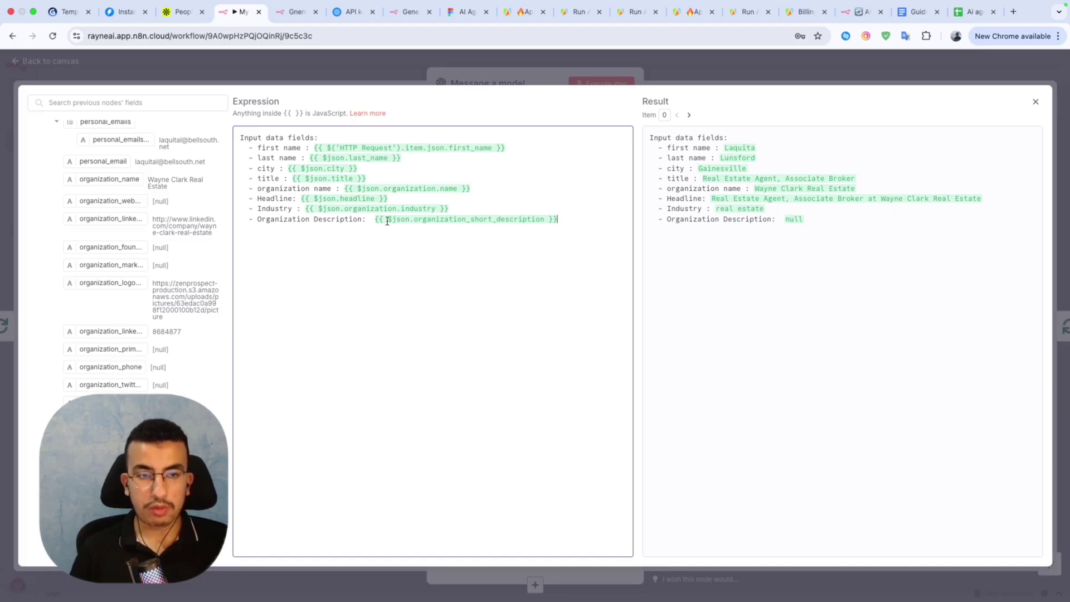
# Open the system prompt full-screen and delete the broken organization name expression.
pyautogui.click(467, 71)
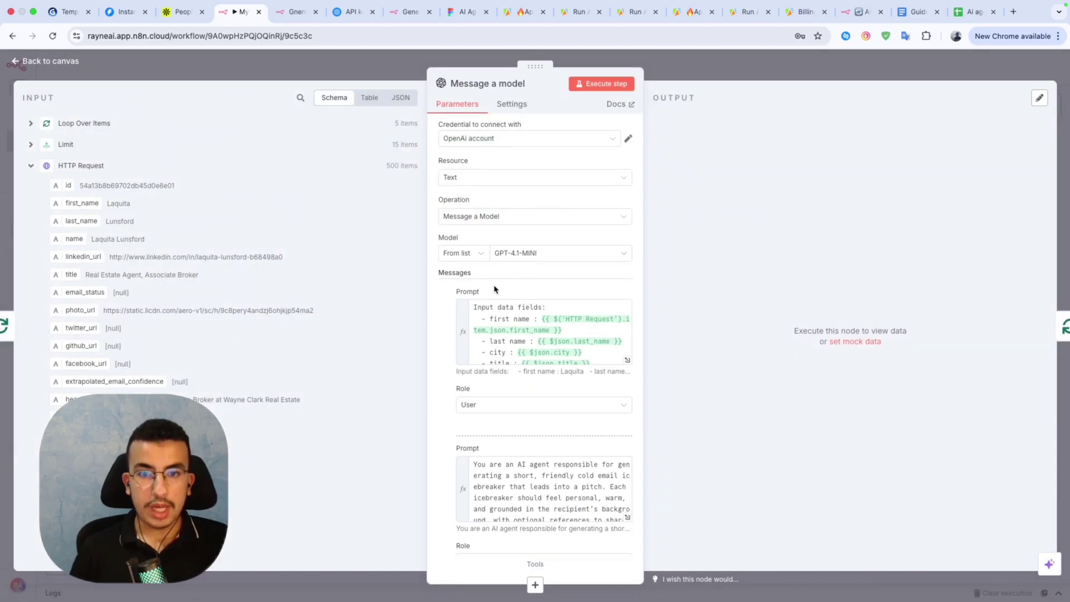
pyautogui.scroll(-1, 517, 387)
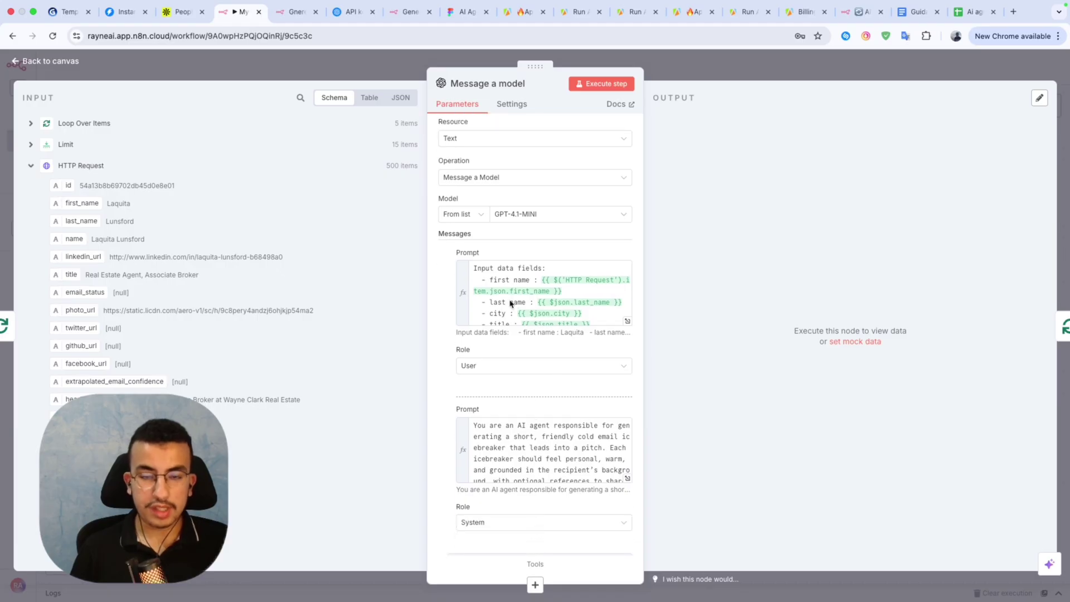
pyautogui.click(627, 479)
pyautogui.scroll(-5, 434, 382)
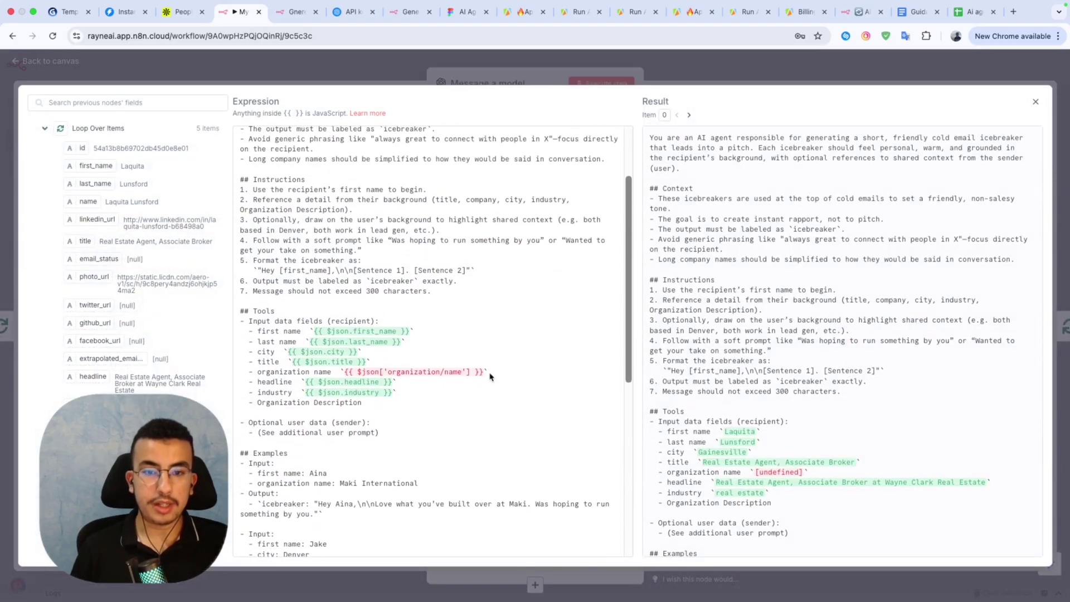
pyautogui.click(489, 374)
pyautogui.moveTo(484, 374); pyautogui.dragTo(352, 372)
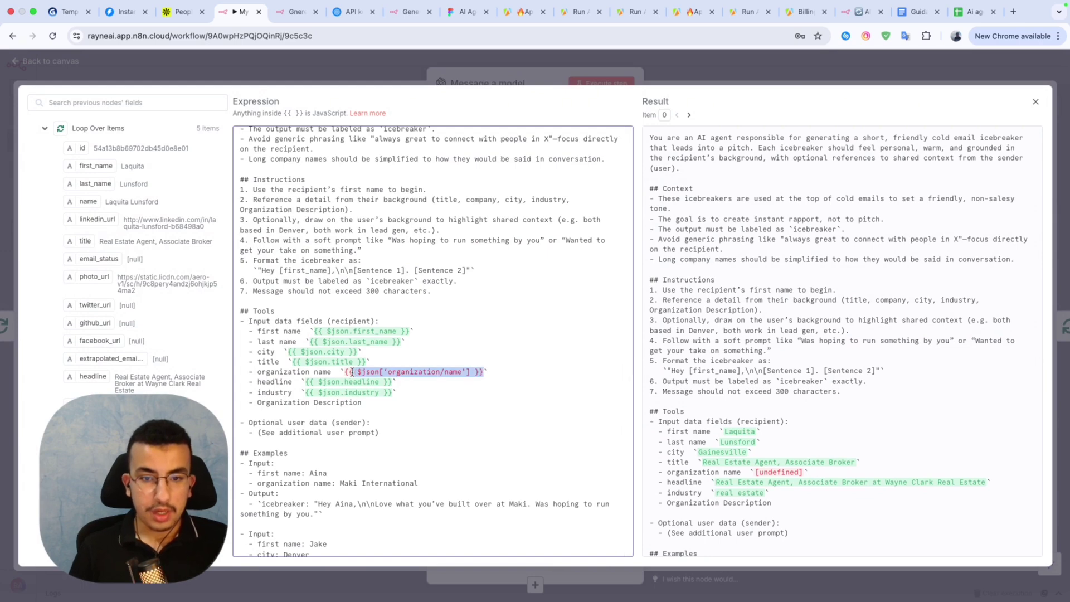
pyautogui.press('BackSpace')
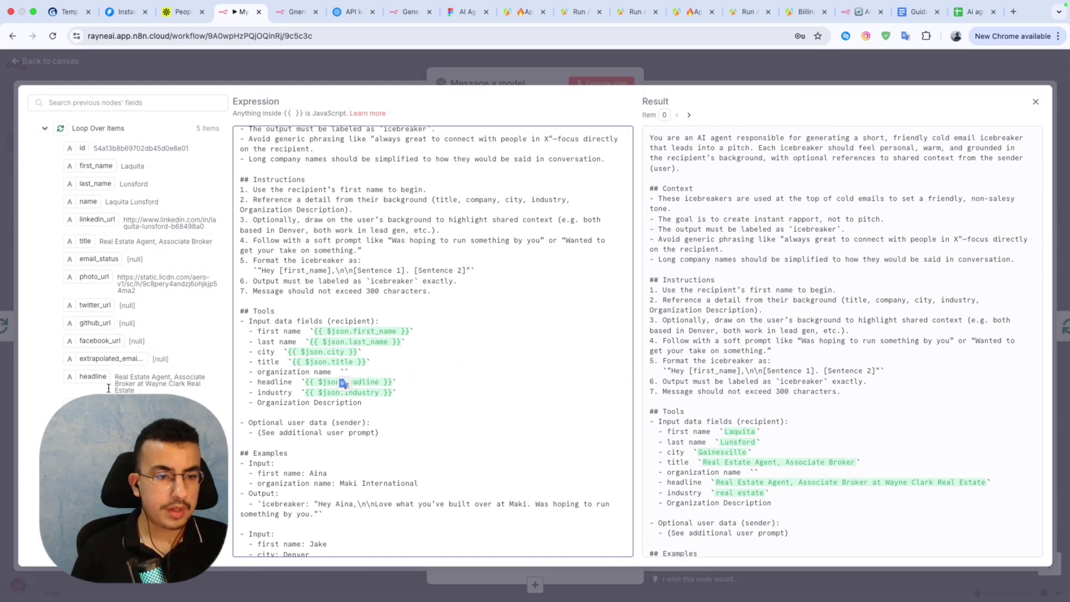
# Insert the organization.name field into the prompt's organization name line.
pyautogui.scroll(-10, 112, 329)
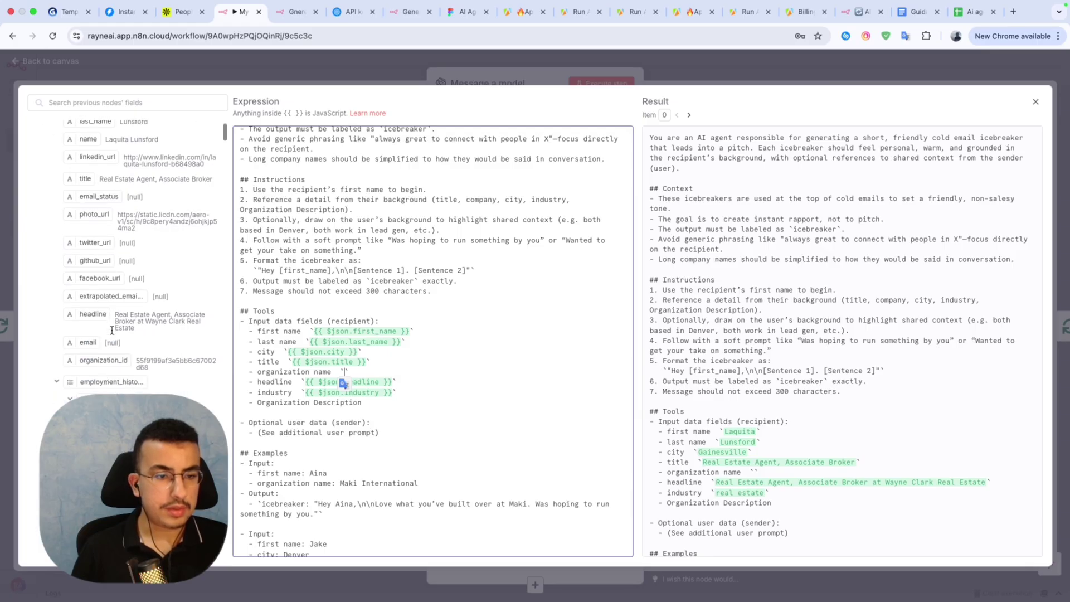
pyautogui.scroll(10, 112, 330)
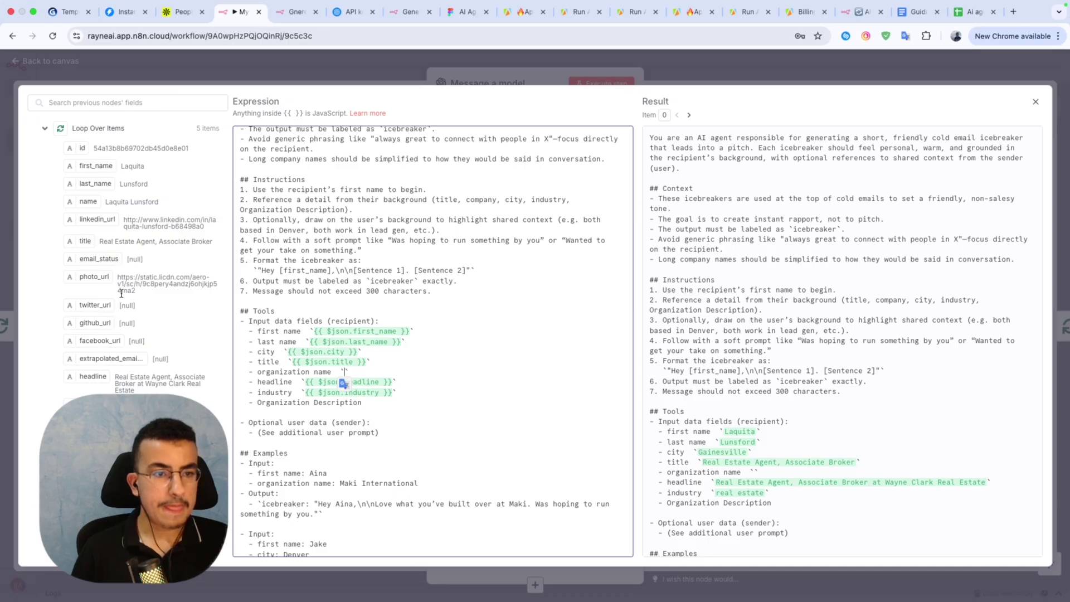
pyautogui.scroll(-5, 121, 293)
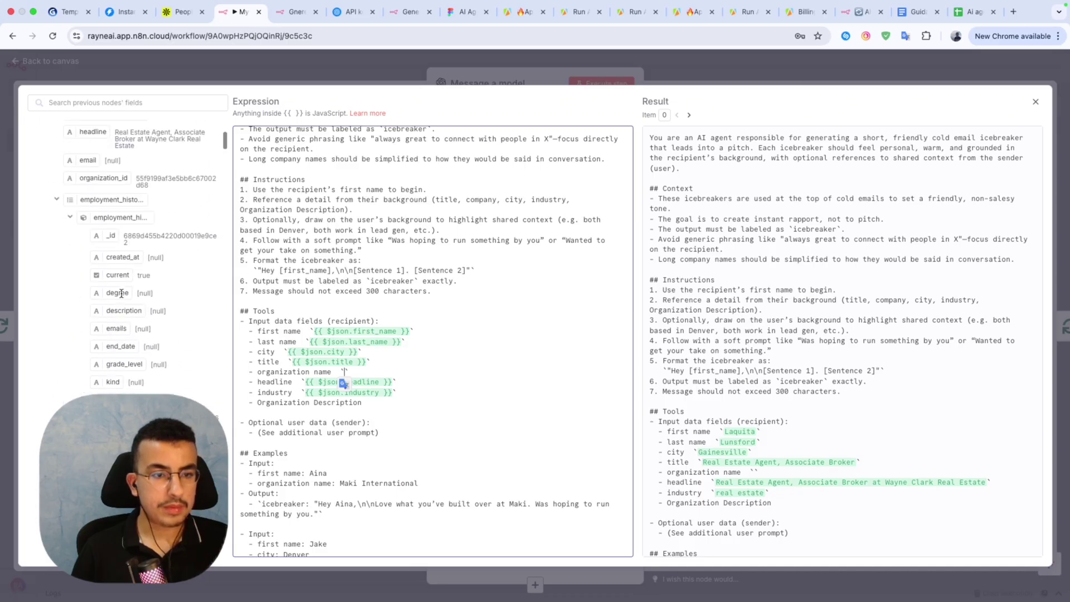
pyautogui.click(69, 232)
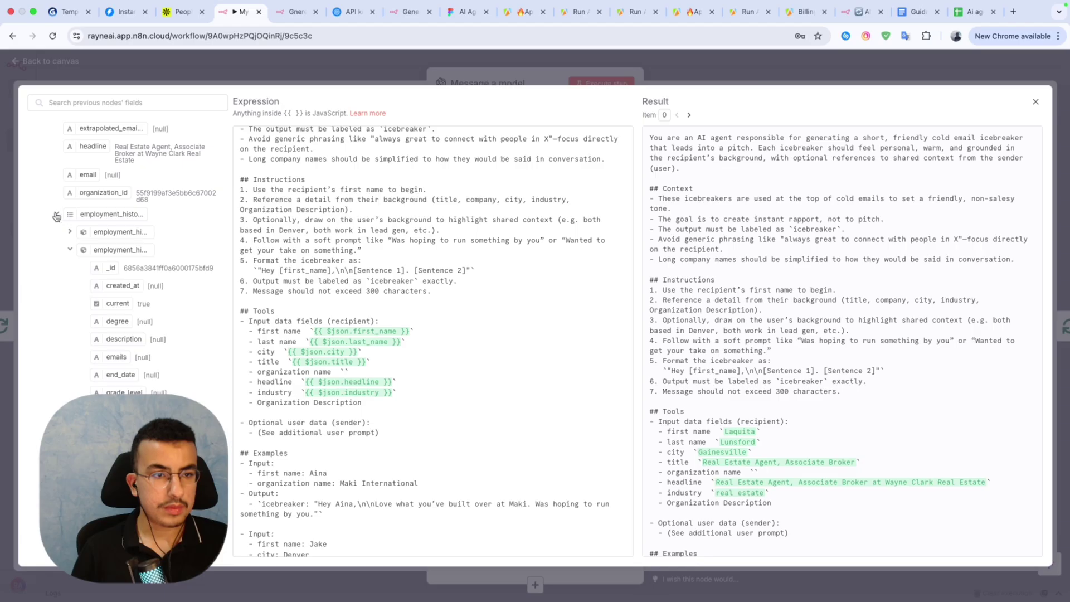
pyautogui.click(56, 216)
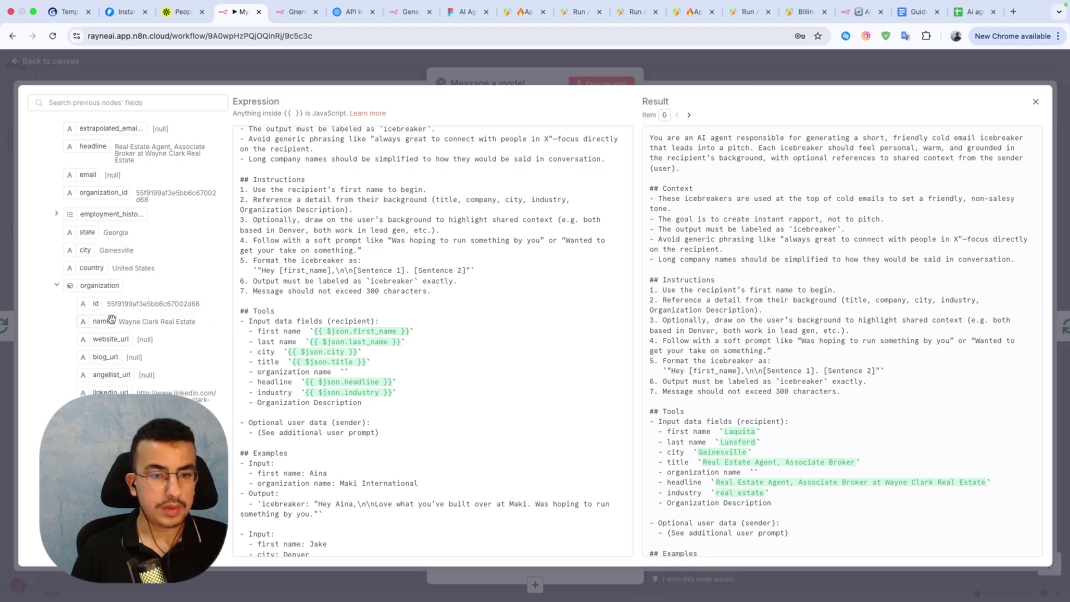
pyautogui.moveTo(111, 319); pyautogui.dragTo(346, 372)
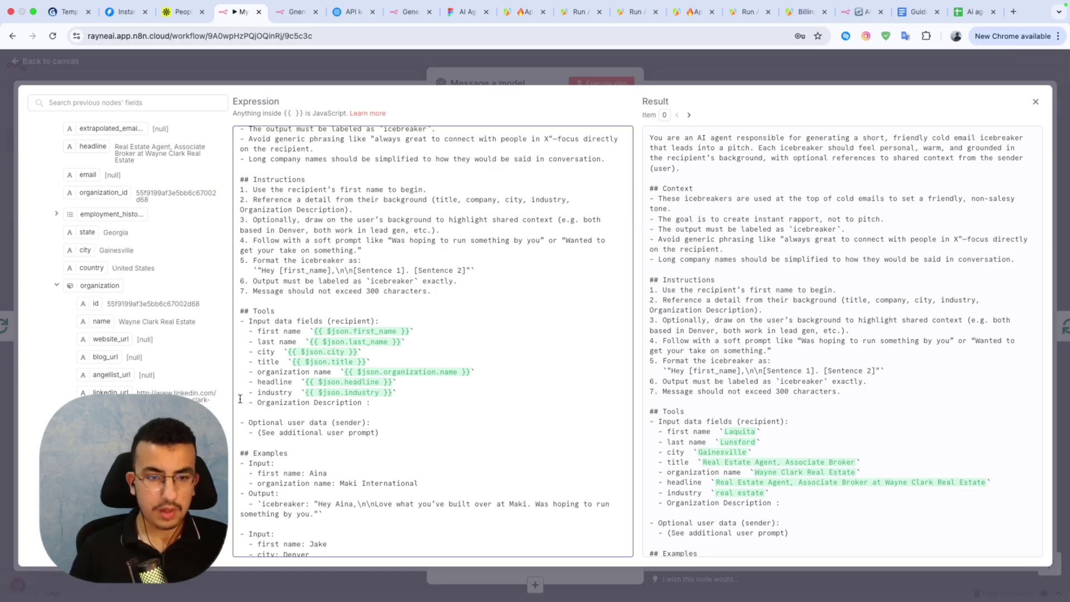
# Add organization_short_description to the prompt, close the editor and run Message a model.
pyautogui.scroll(3, 128, 370)
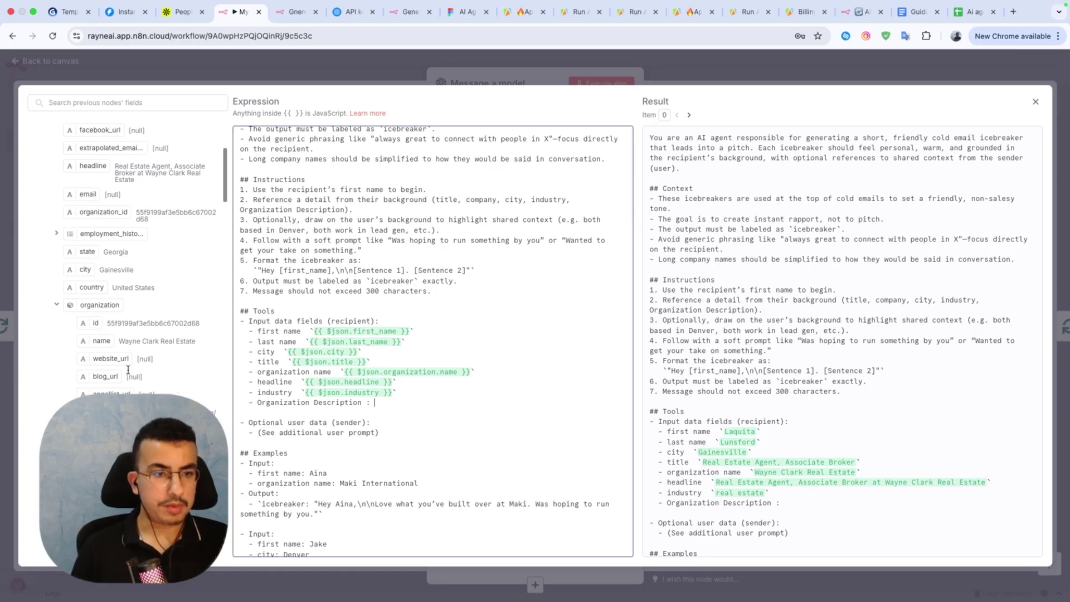
pyautogui.scroll(-8, 128, 370)
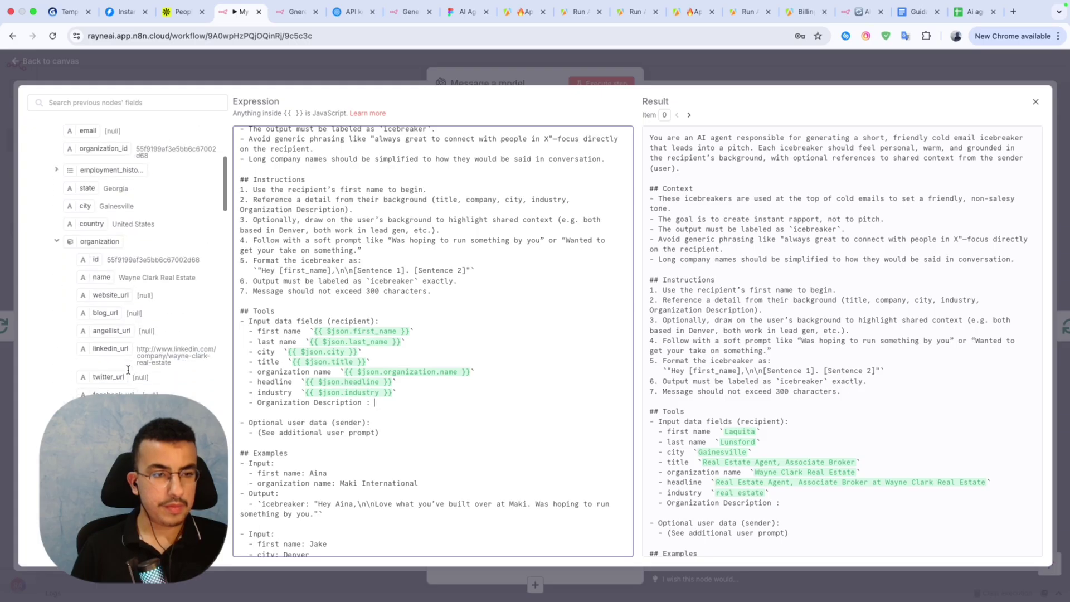
pyautogui.scroll(-10, 128, 369)
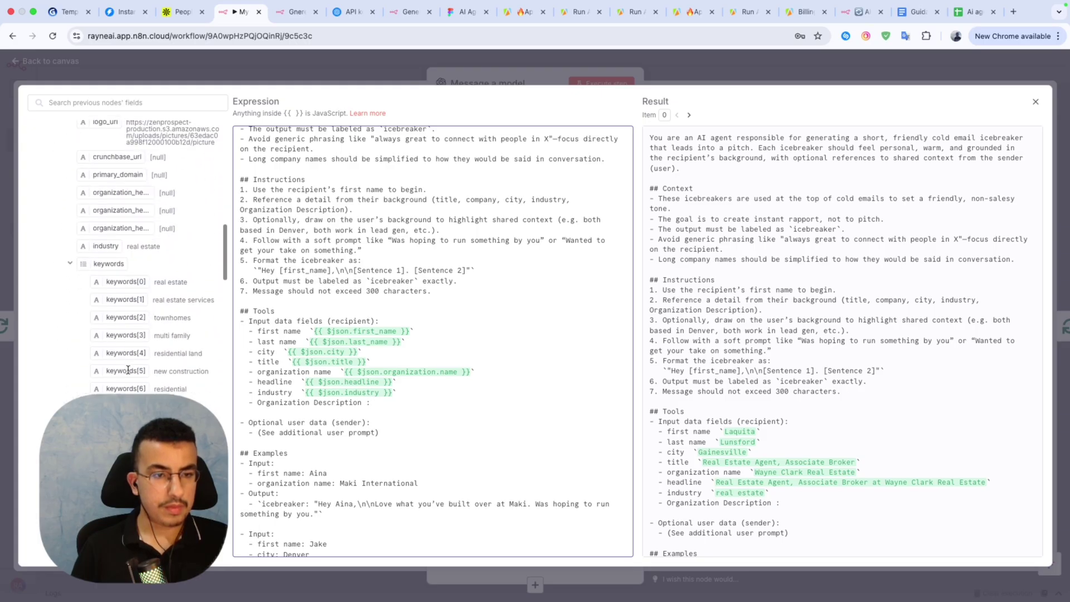
pyautogui.scroll(2, 128, 369)
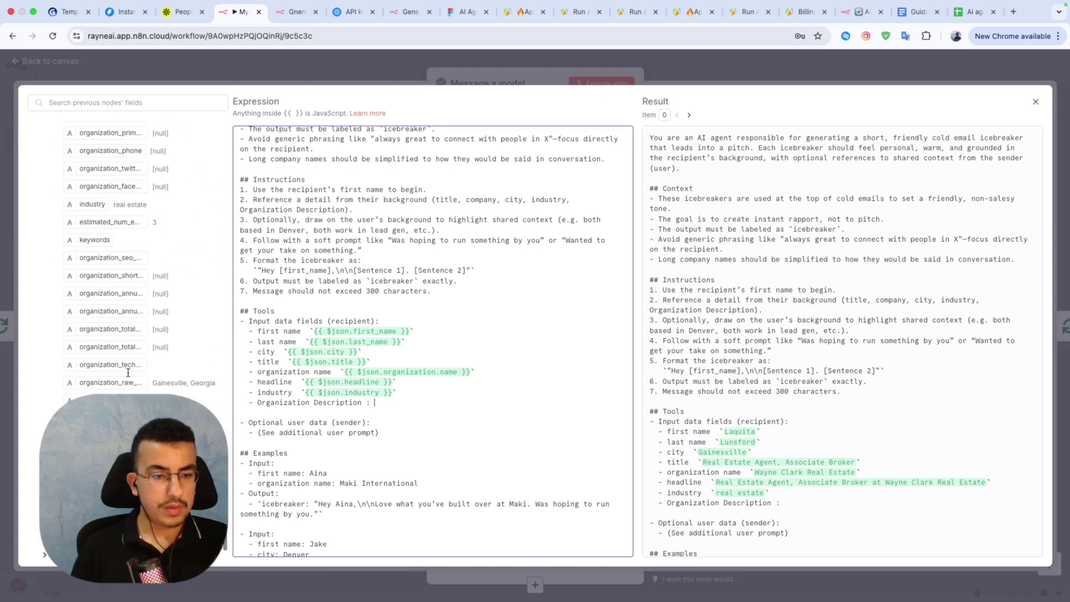
pyautogui.scroll(4, 121, 378)
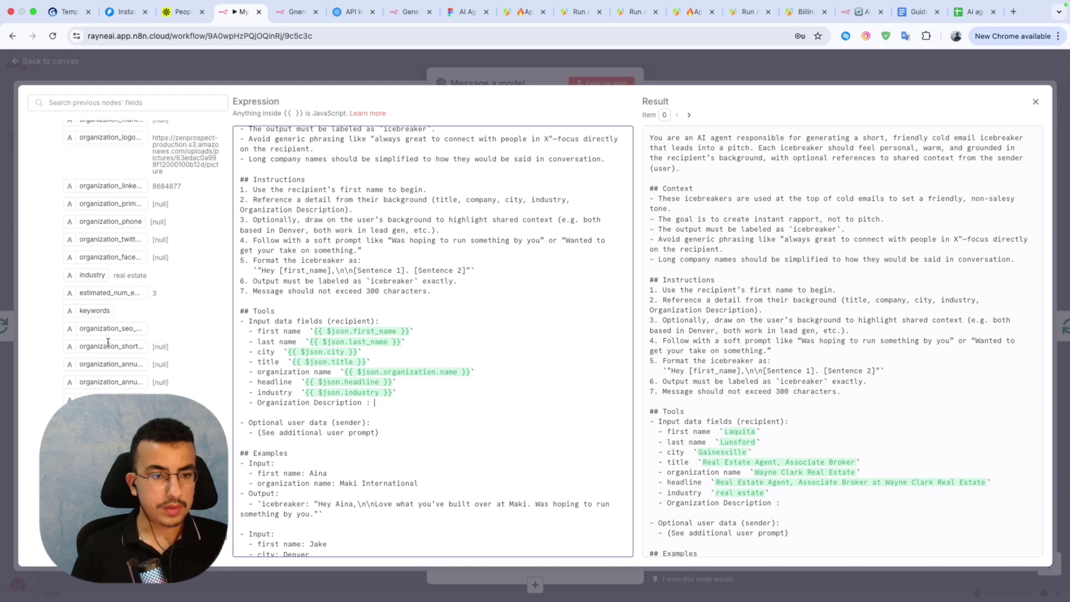
pyautogui.moveTo(108, 344); pyautogui.dragTo(373, 402)
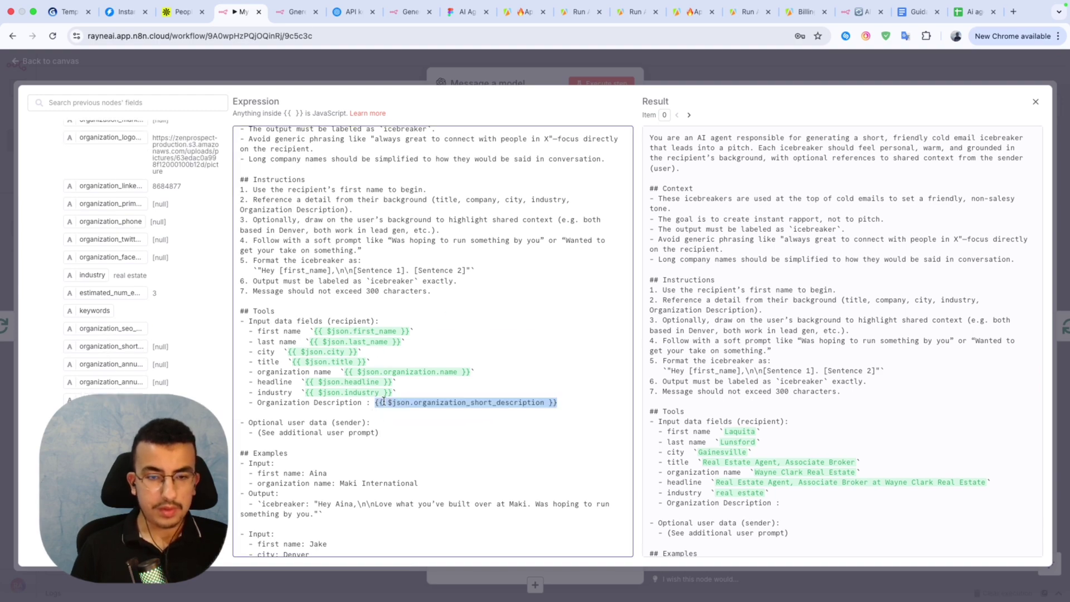
pyautogui.scroll(-6, 384, 402)
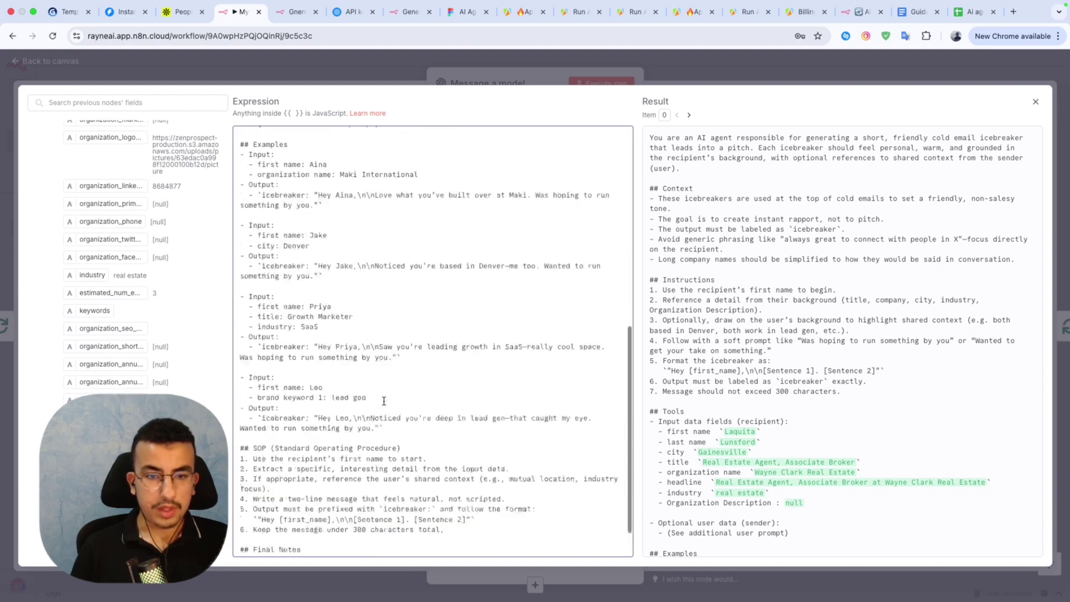
pyautogui.click(500, 81)
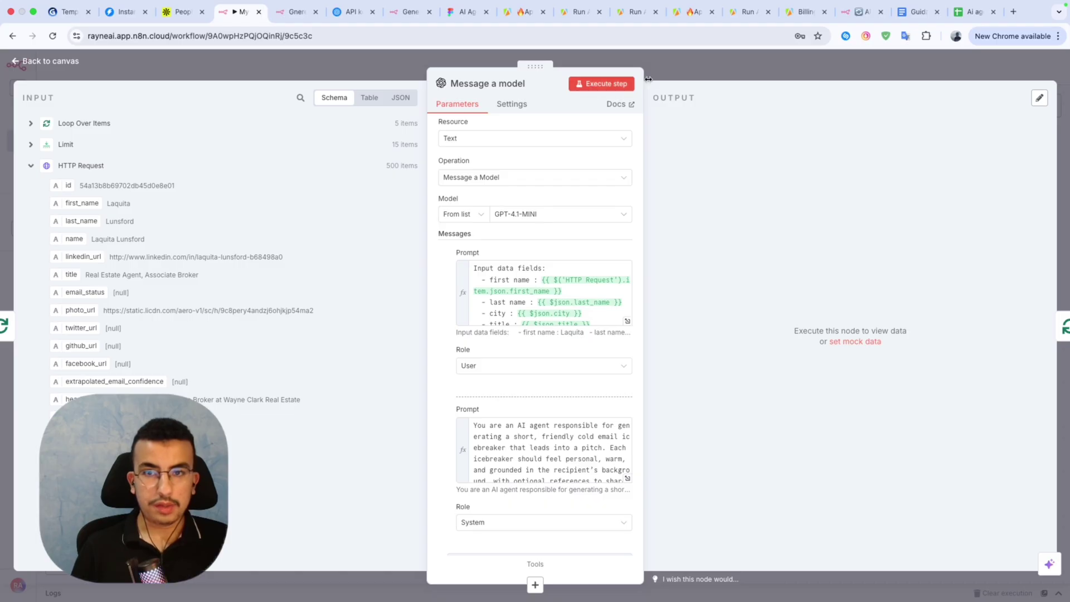
pyautogui.click(592, 89)
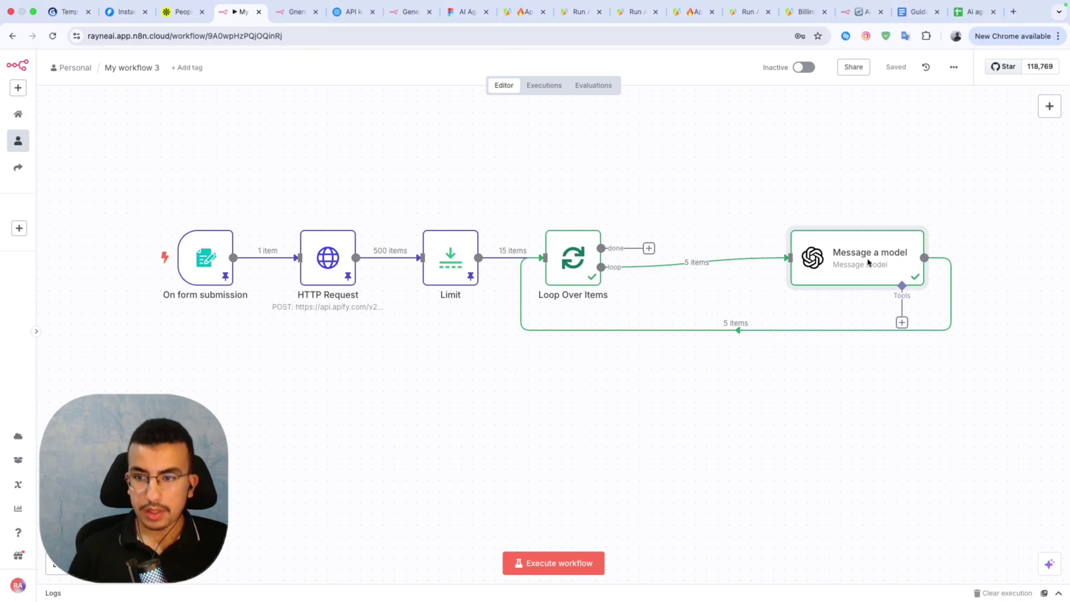
# Open the node list on Message a model's loop-back connection, then a new browser tab.
pyautogui.moveTo(741, 330)
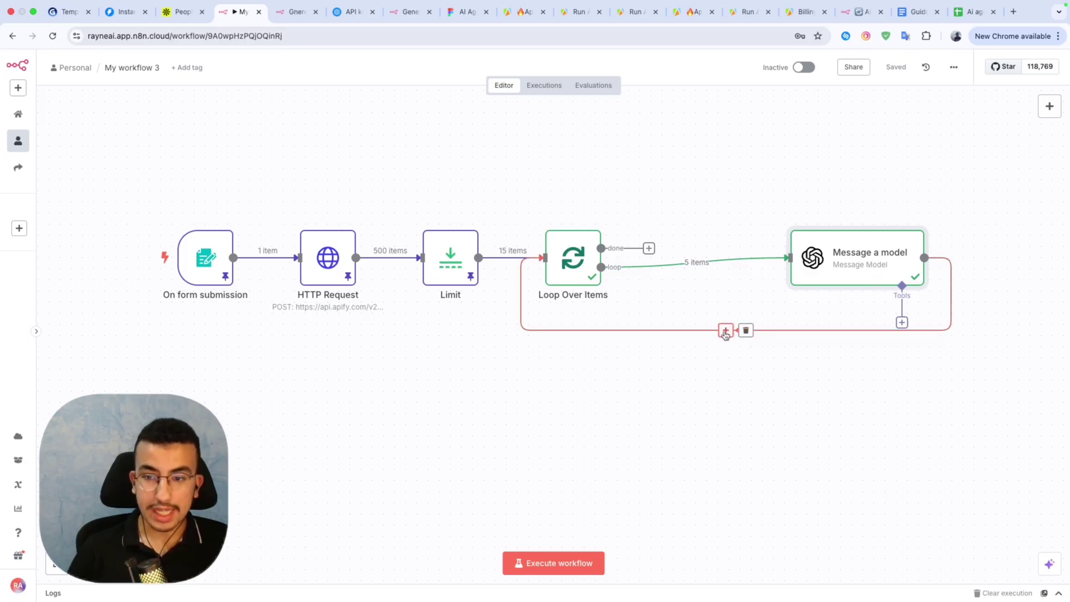
pyautogui.click(725, 332)
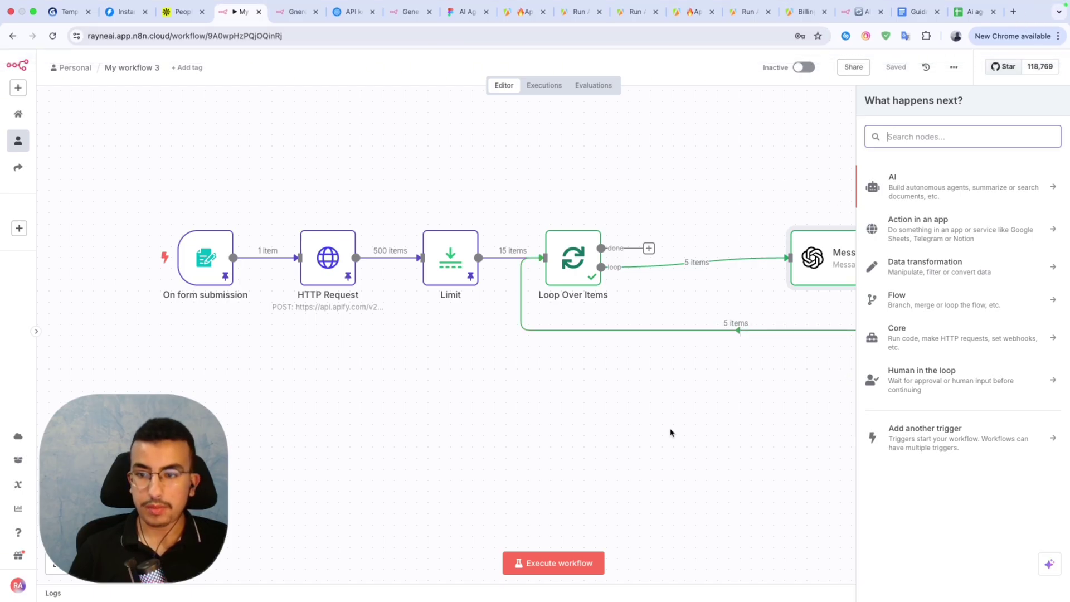
pyautogui.click(1013, 11)
# Create a blank Google spreadsheet with id, first_name, last_name, name, email, Icebreaker and organization headers.
pyautogui.write('ne')
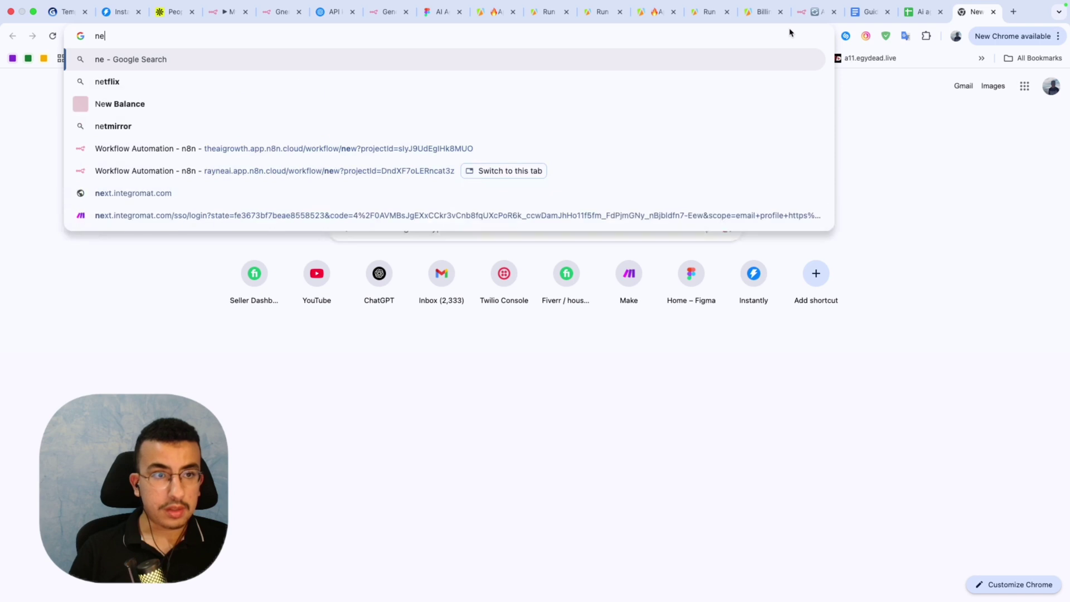
pyautogui.write('w')
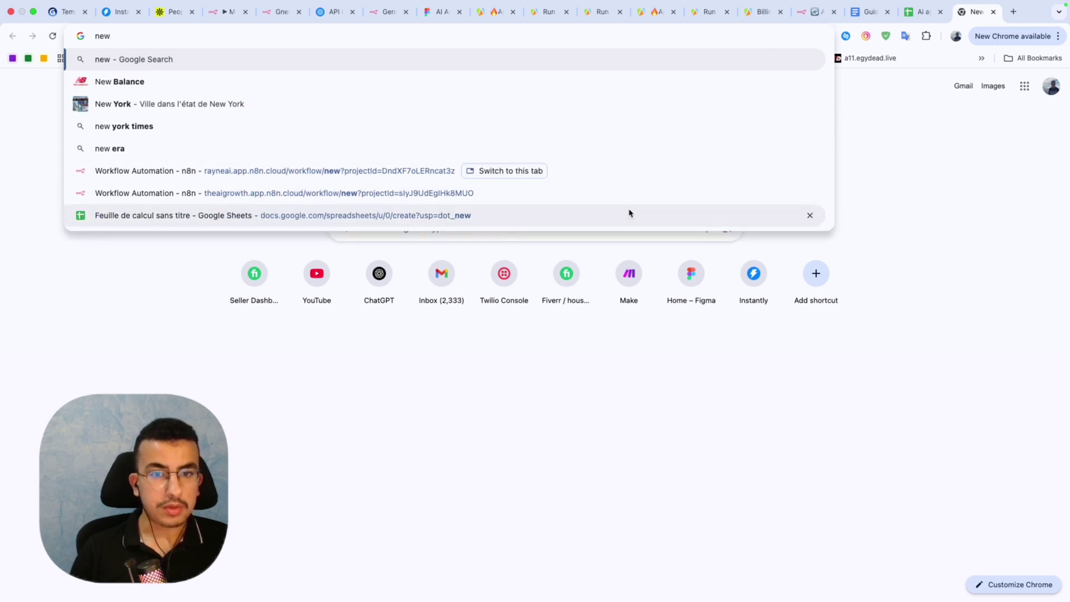
pyautogui.click(625, 214)
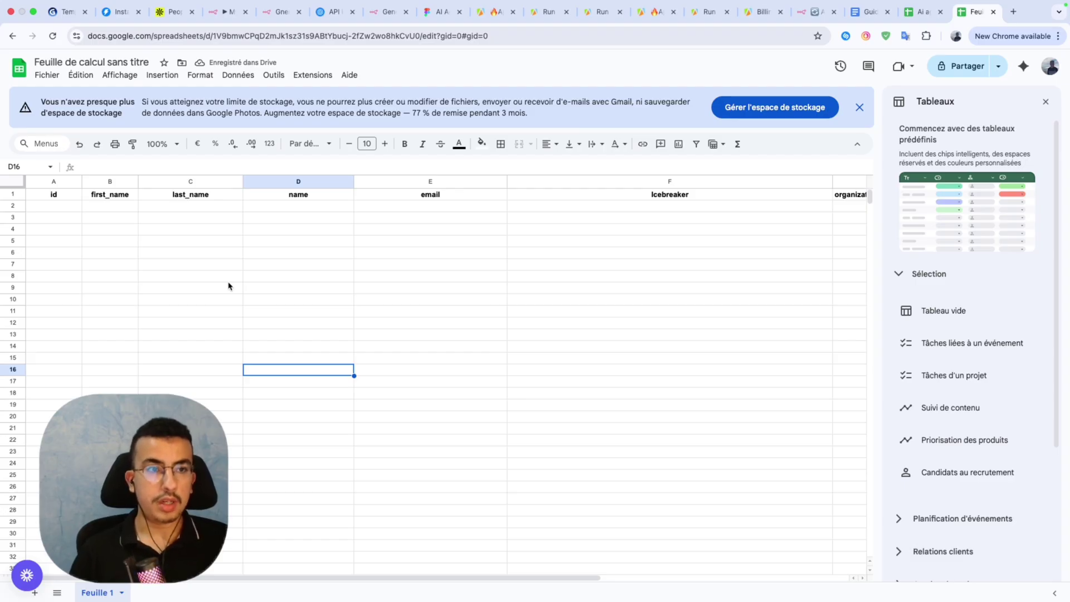
pyautogui.hscroll(3, 425, 279)
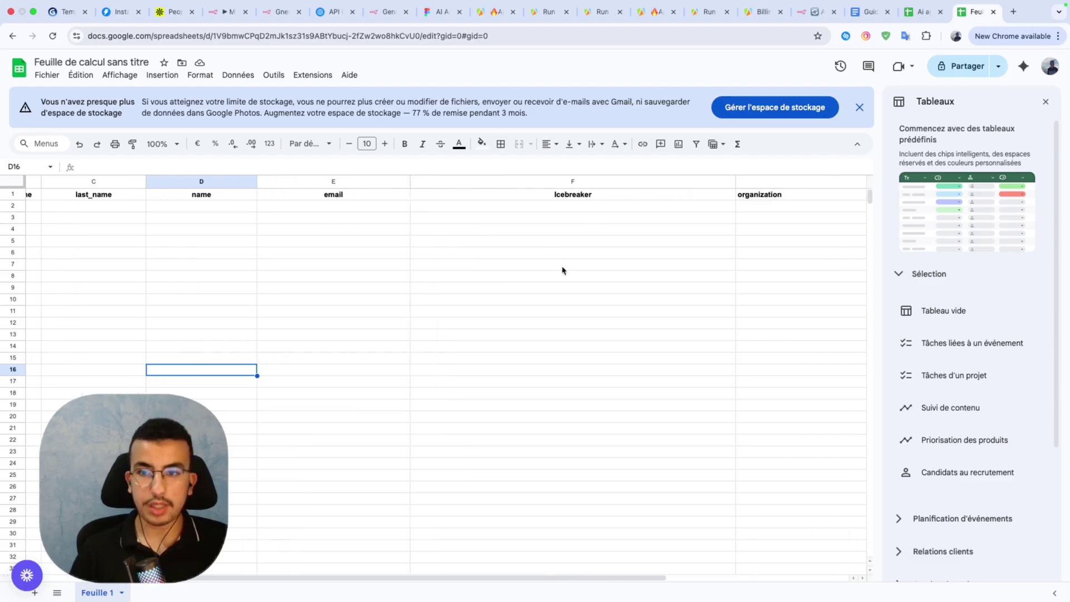
pyautogui.hscroll(-2, 711, 262)
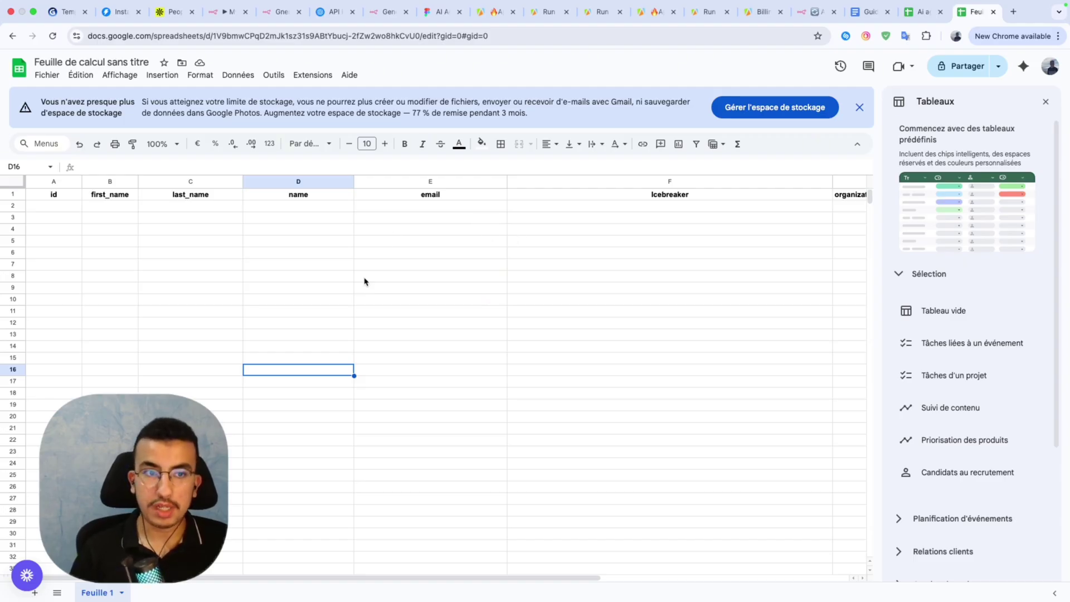
pyautogui.hscroll(3, 595, 279)
pyautogui.hscroll(2, 594, 280)
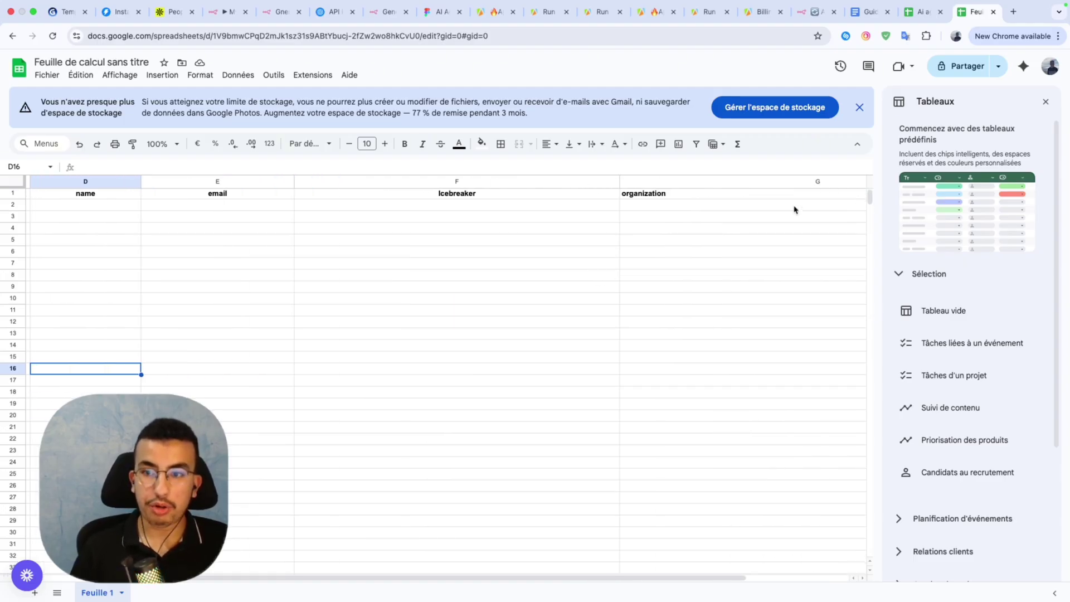
pyautogui.hscroll(-3, 685, 230)
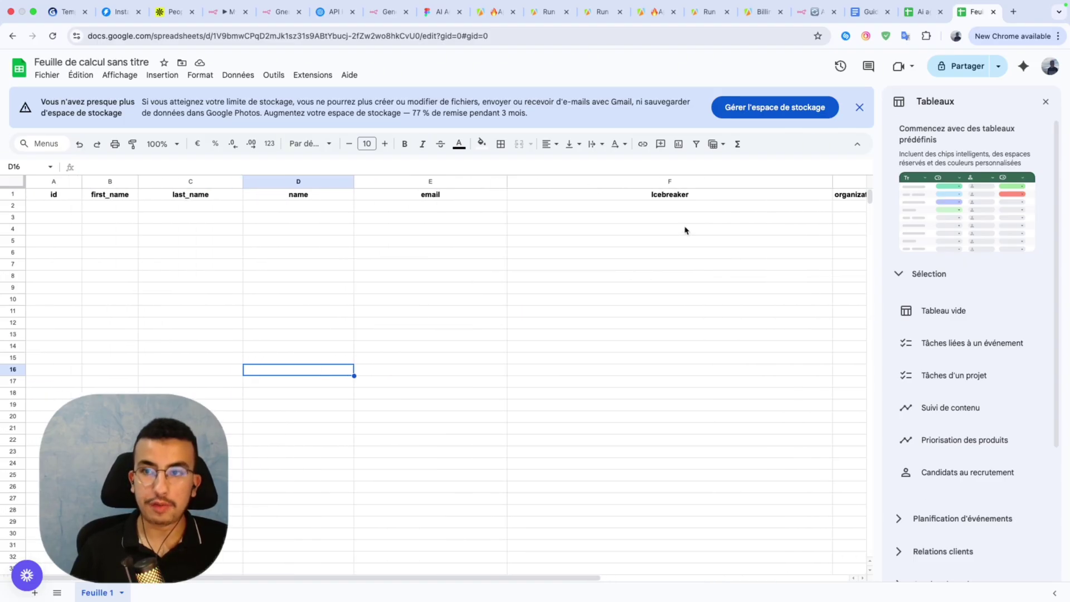
pyautogui.click(815, 12)
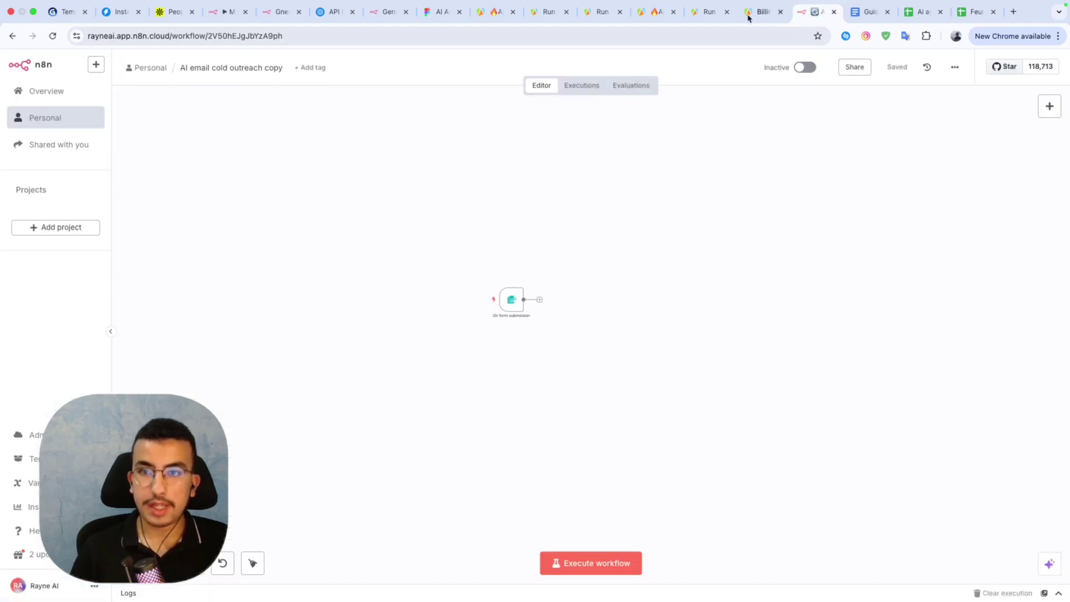
# Search 'google sh' and add a Google Sheets 'Append row in sheet' node in the loop.
pyautogui.click(228, 11)
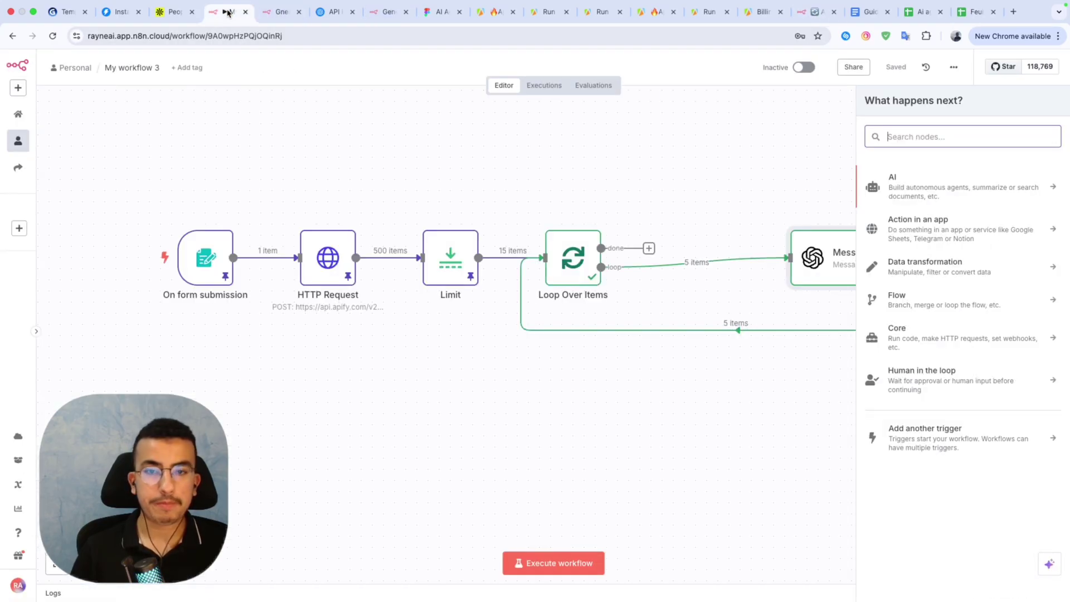
pyautogui.hscroll(5, 718, 426)
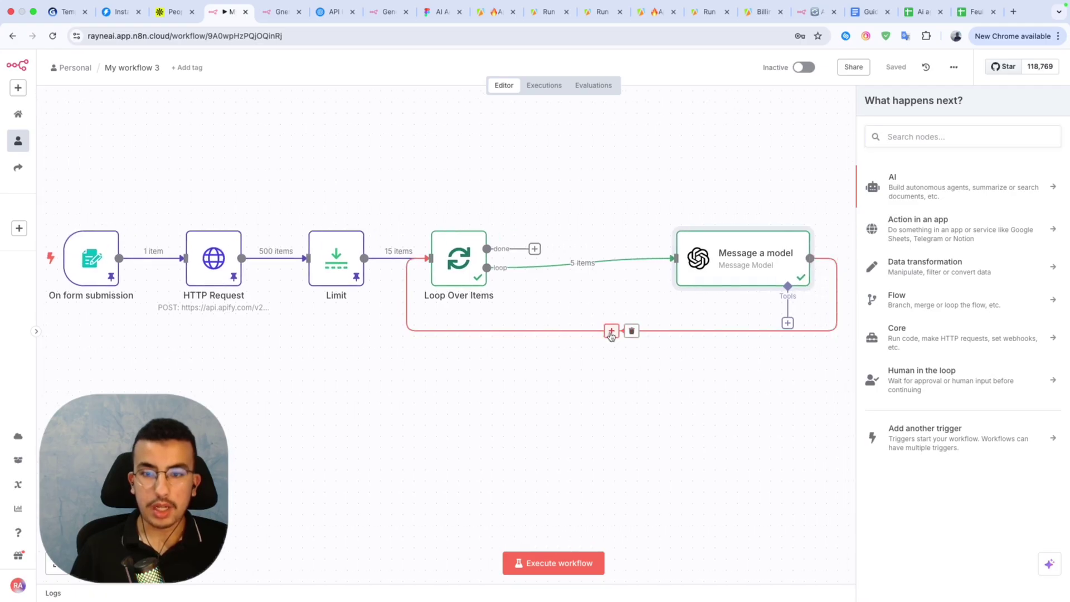
pyautogui.click(923, 136)
pyautogui.write('google')
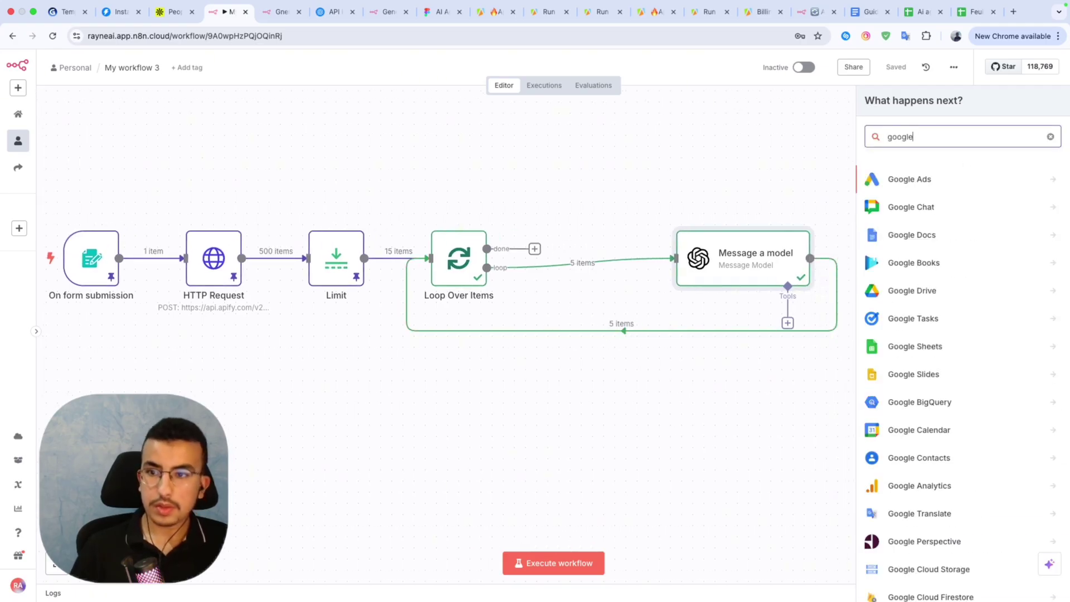
pyautogui.write(' sh')
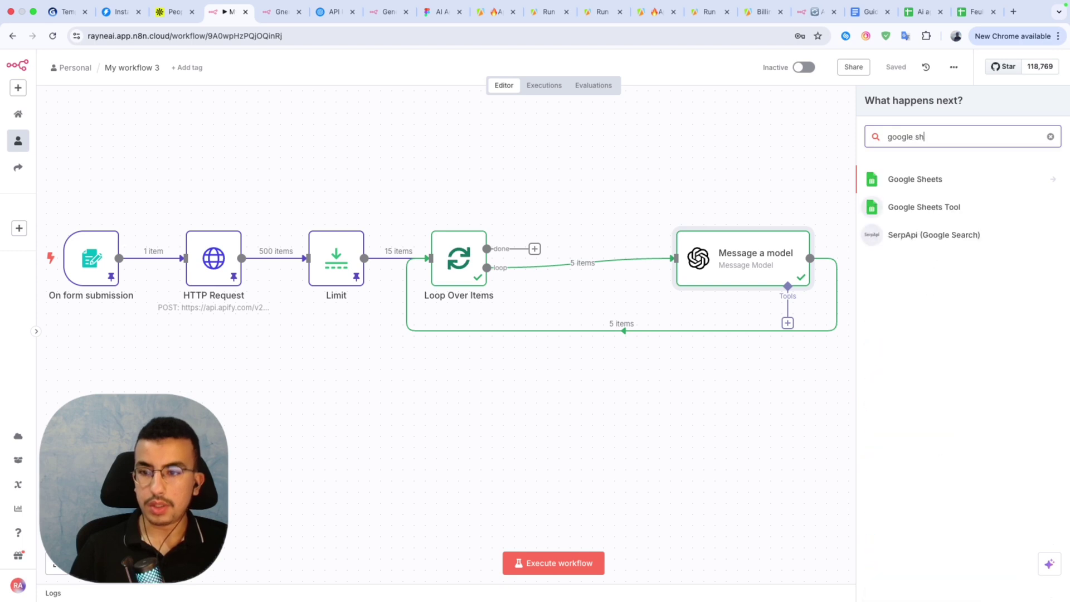
pyautogui.click(970, 187)
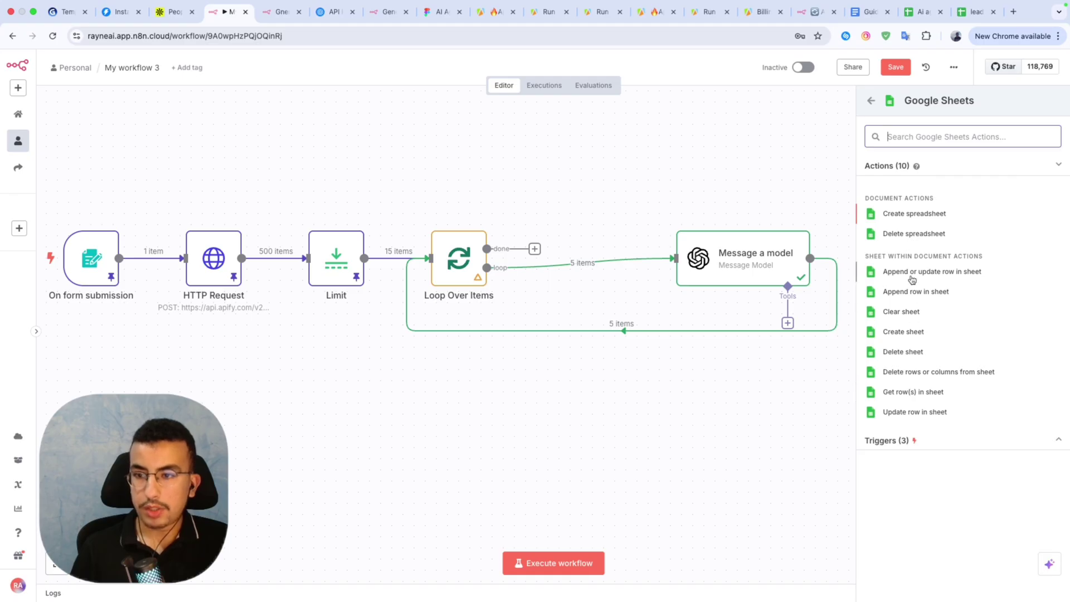
pyautogui.click(909, 297)
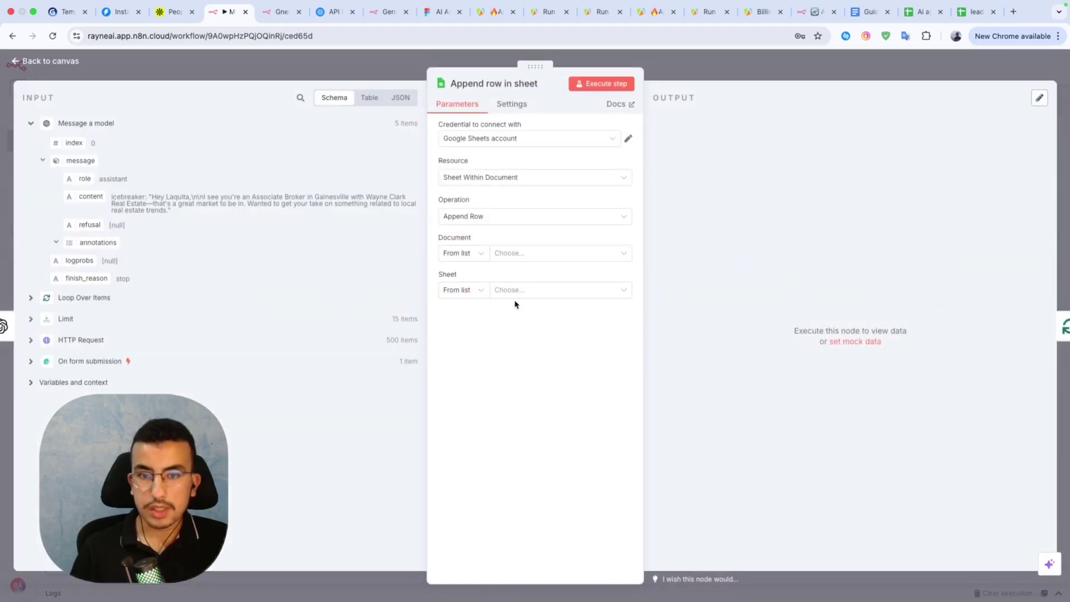
# Set the Append row node's document to 'leads n8N' and sheet to 'Feuille 1'.
pyautogui.click(516, 254)
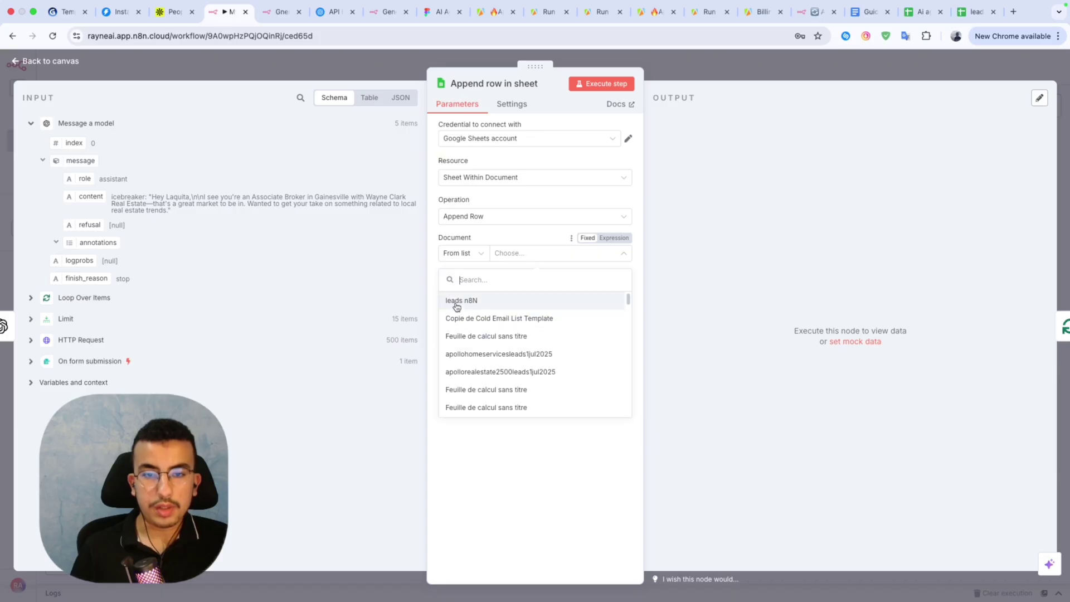
pyautogui.click(454, 303)
pyautogui.click(529, 290)
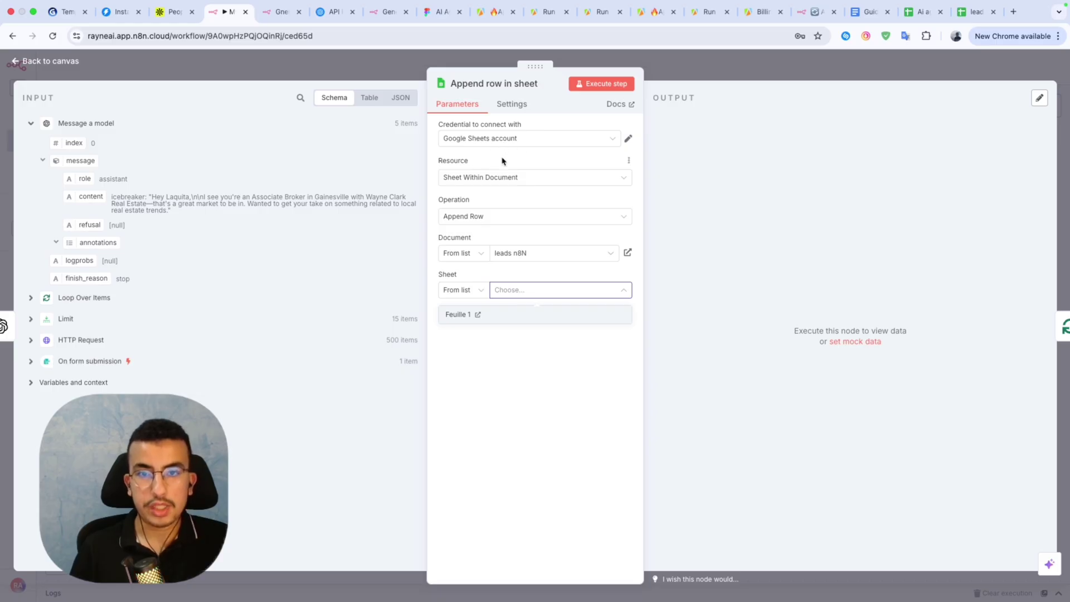
pyautogui.click(461, 315)
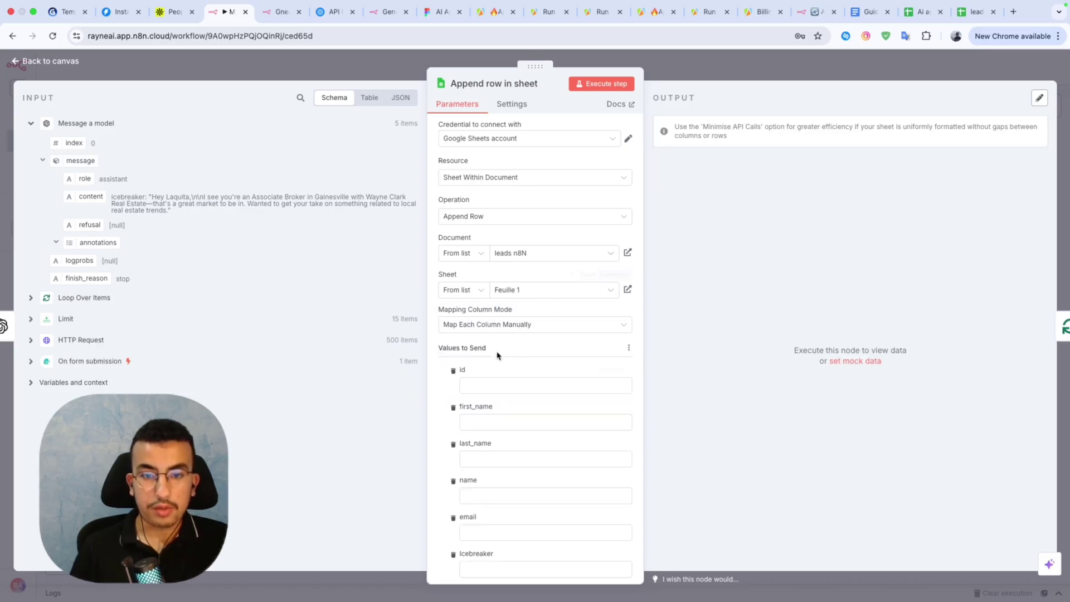
# Map HTTP Request id, first_name, last_name and name into the matching sheet columns.
pyautogui.scroll(-3, 509, 386)
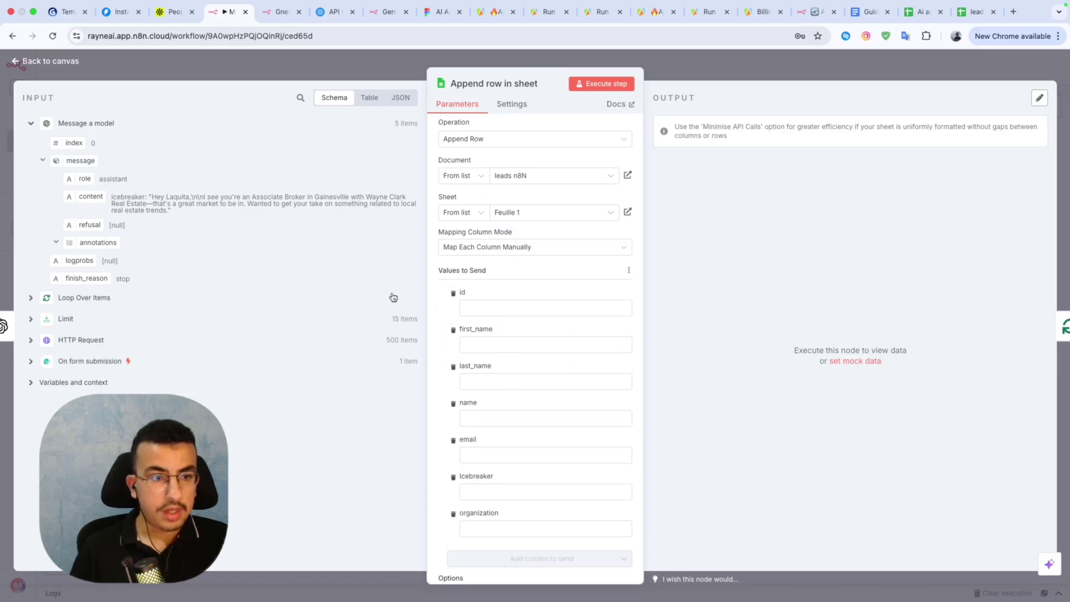
pyautogui.click(502, 304)
pyautogui.click(32, 341)
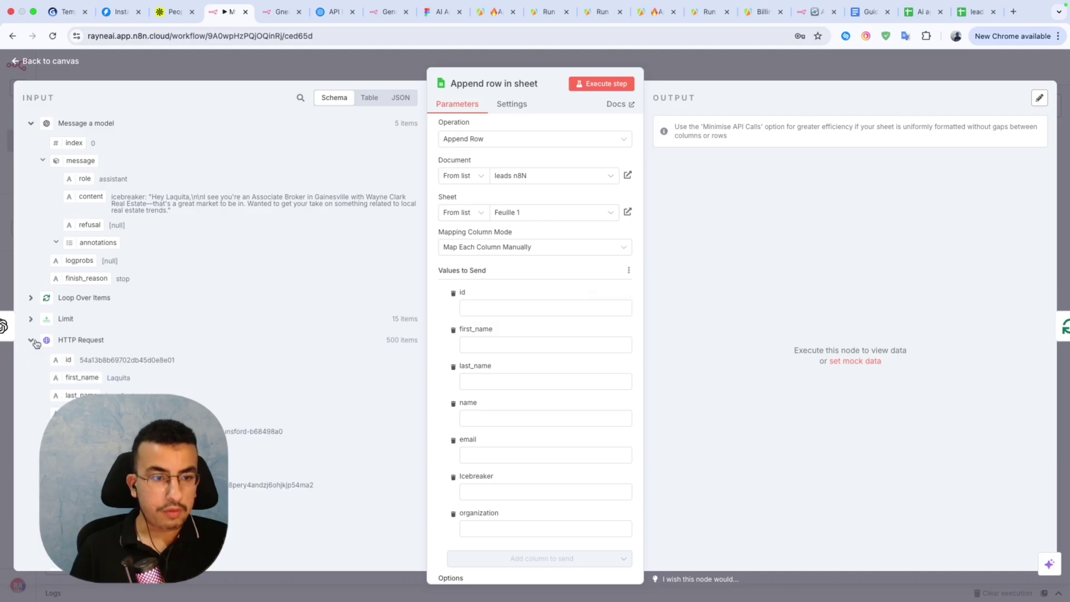
pyautogui.moveTo(65, 360); pyautogui.dragTo(535, 307)
pyautogui.moveTo(80, 378); pyautogui.dragTo(504, 361)
pyautogui.click(510, 416)
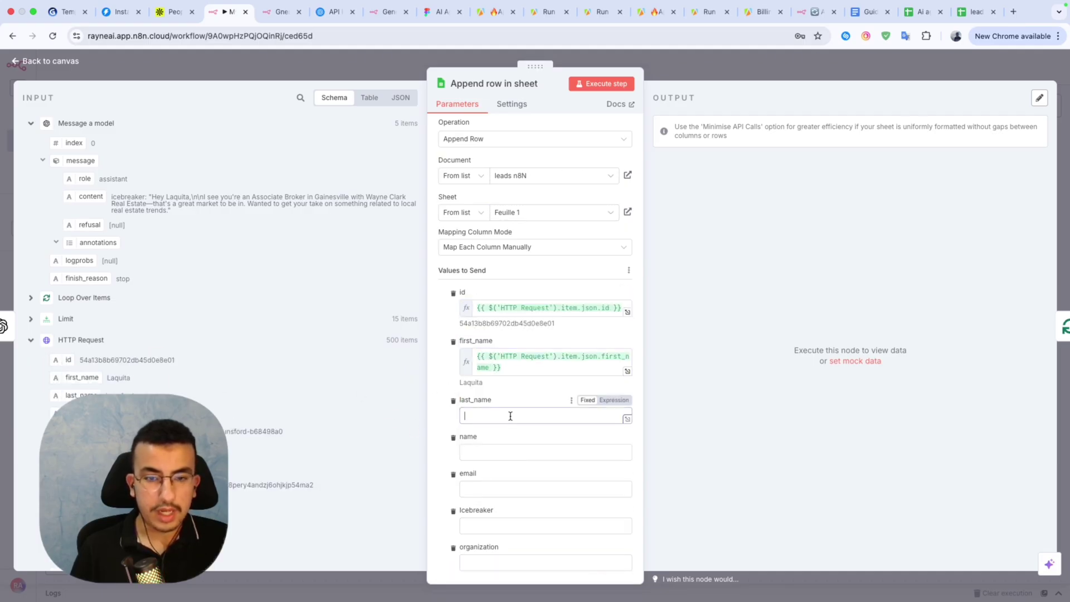
pyautogui.moveTo(73, 397); pyautogui.dragTo(474, 416)
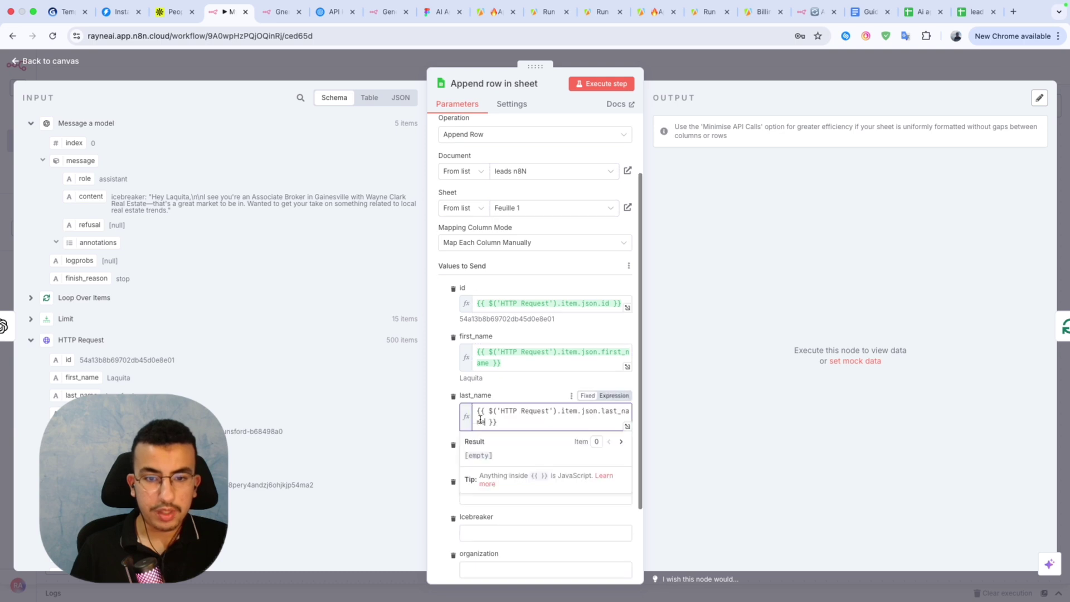
pyautogui.scroll(-3, 437, 409)
pyautogui.click(432, 361)
pyautogui.click(504, 358)
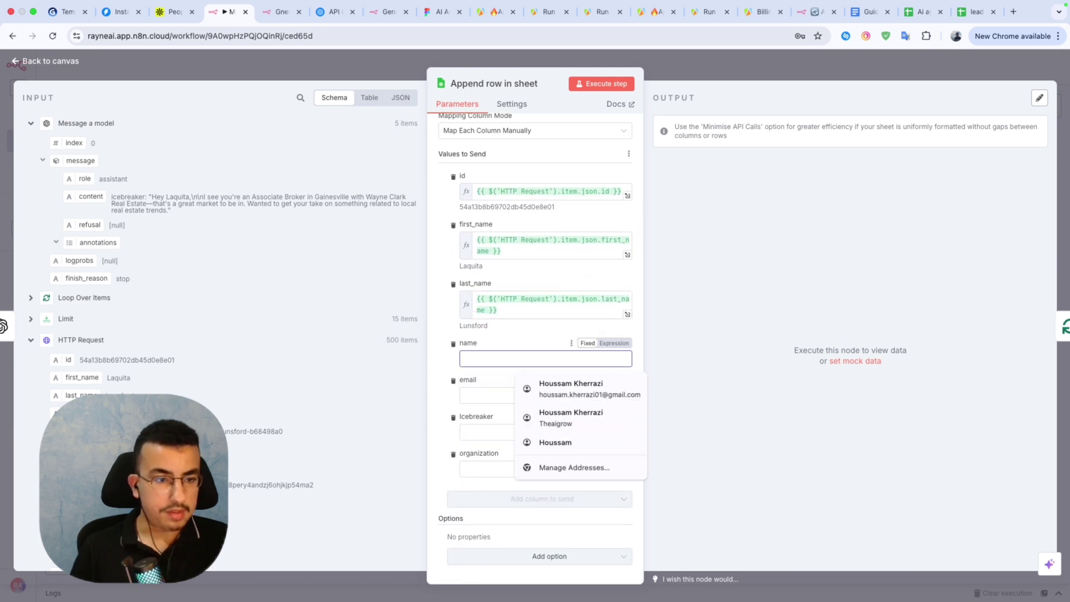
pyautogui.moveTo(69, 413); pyautogui.dragTo(493, 365)
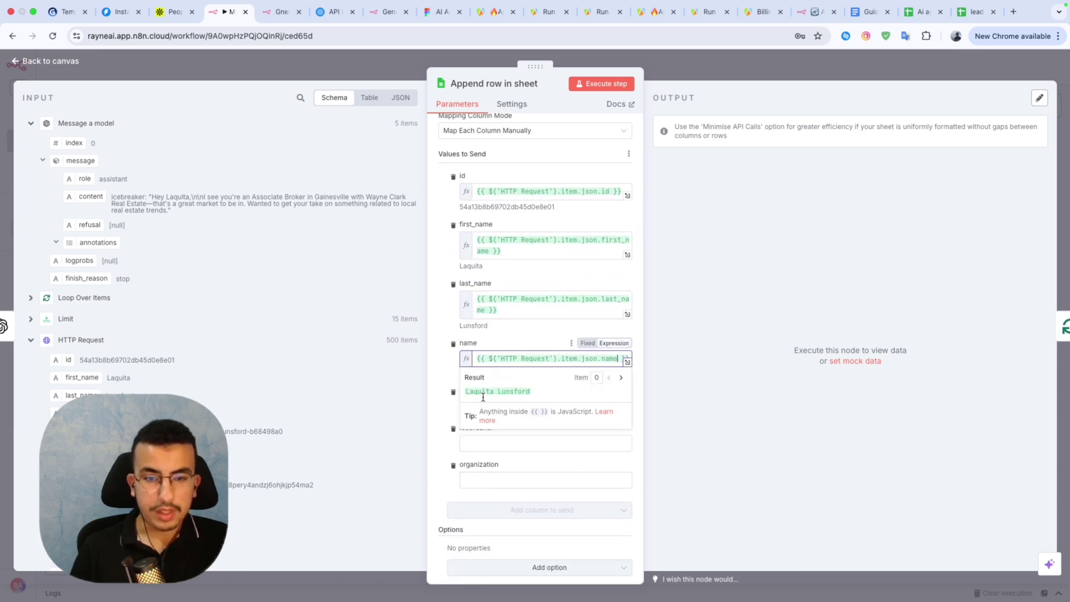
# Map email, the model's message content as Icebreaker, and organization.name as organization.
pyautogui.click(500, 407)
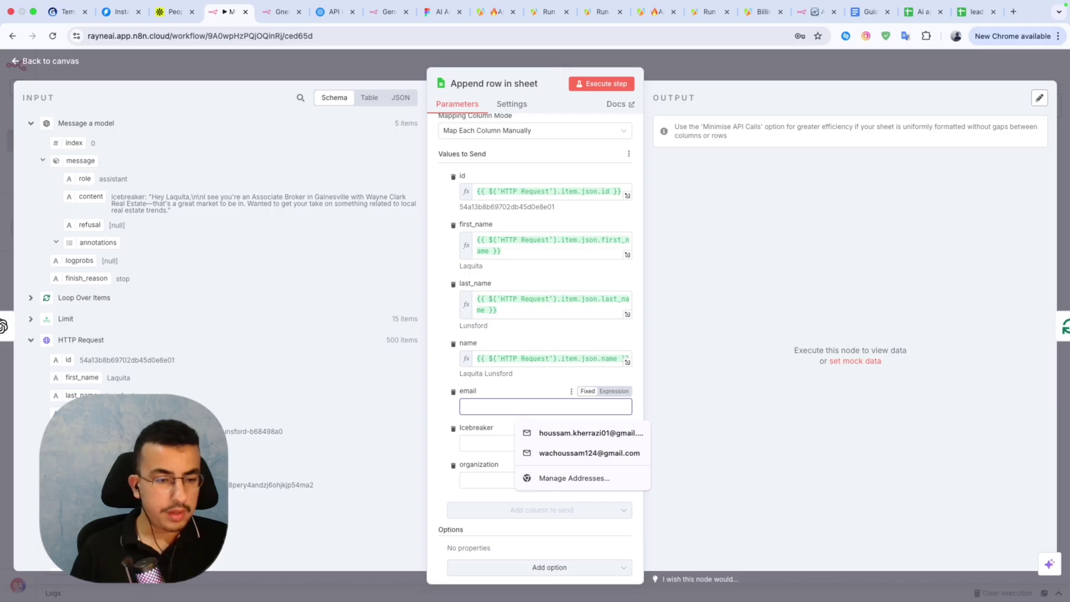
pyautogui.scroll(-3, 217, 334)
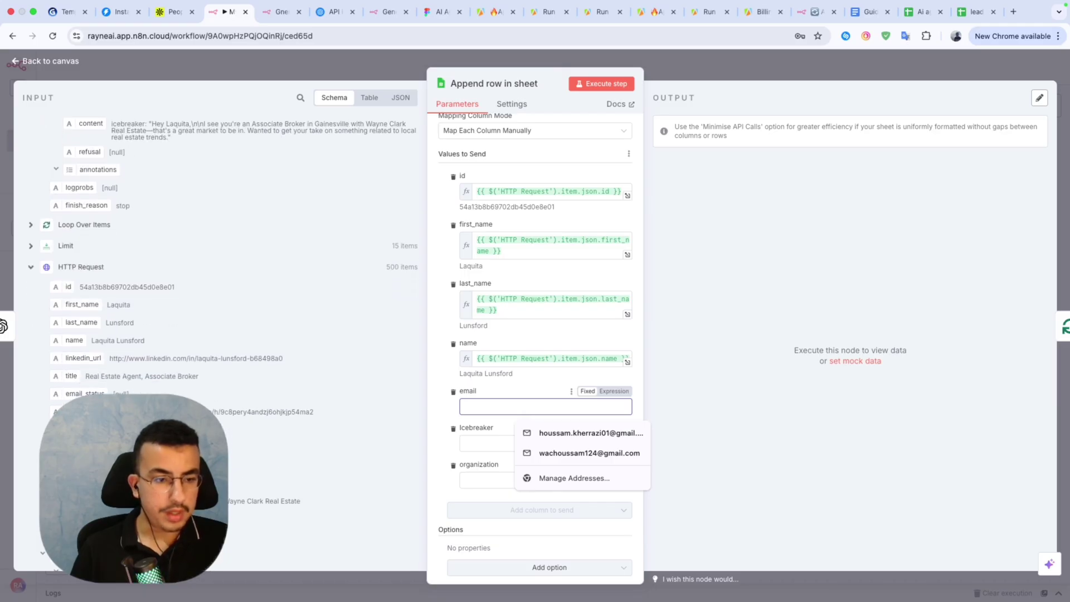
pyautogui.moveTo(78, 429); pyautogui.dragTo(500, 406)
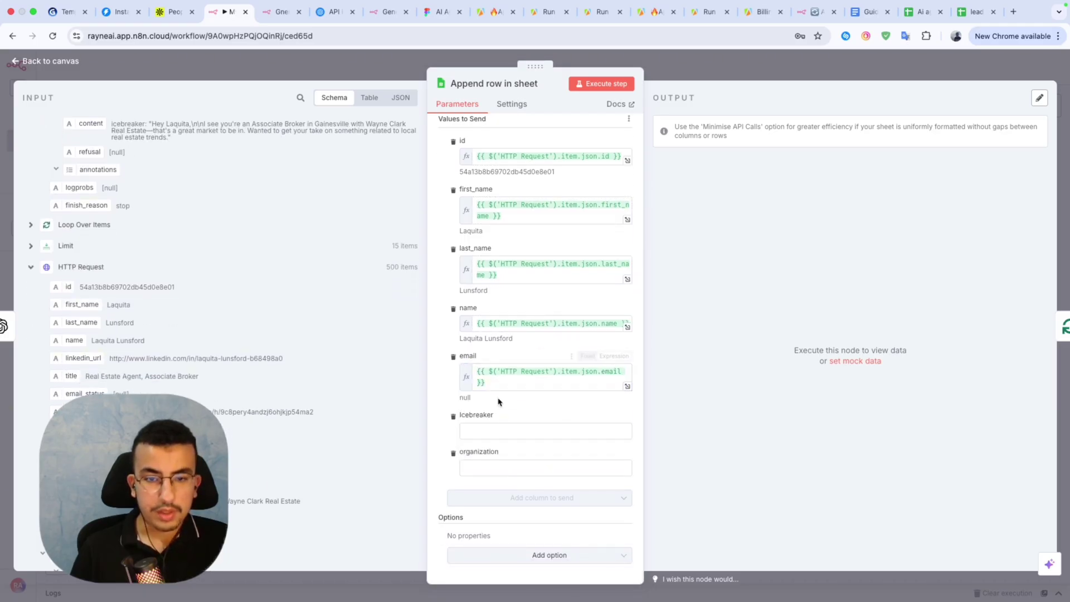
pyautogui.click(500, 431)
pyautogui.scroll(3, 217, 334)
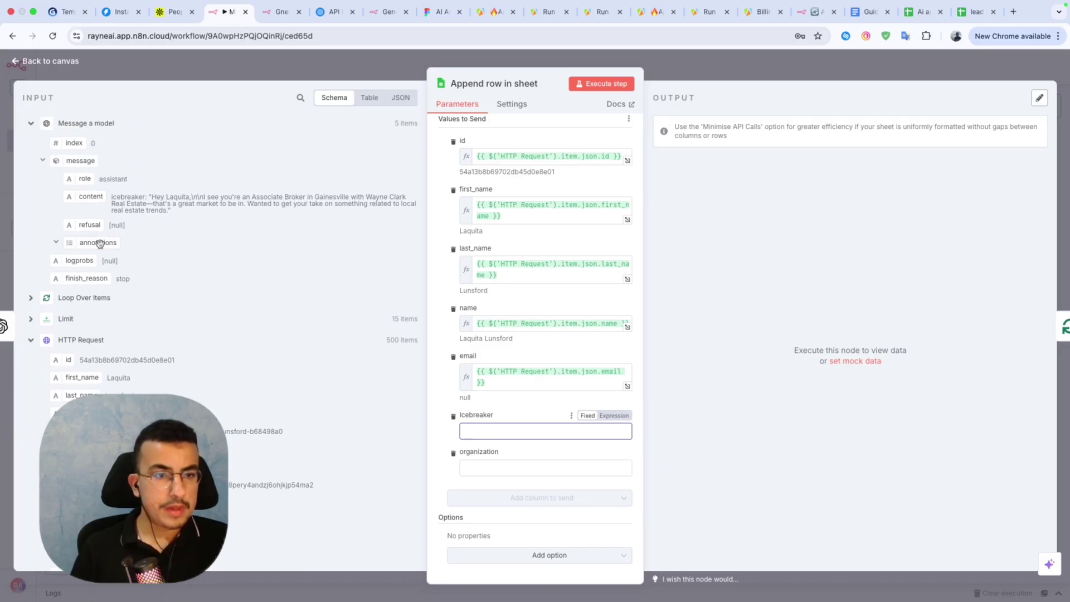
pyautogui.scroll(-1, 99, 242)
pyautogui.moveTo(92, 178); pyautogui.dragTo(485, 439)
pyautogui.click(511, 477)
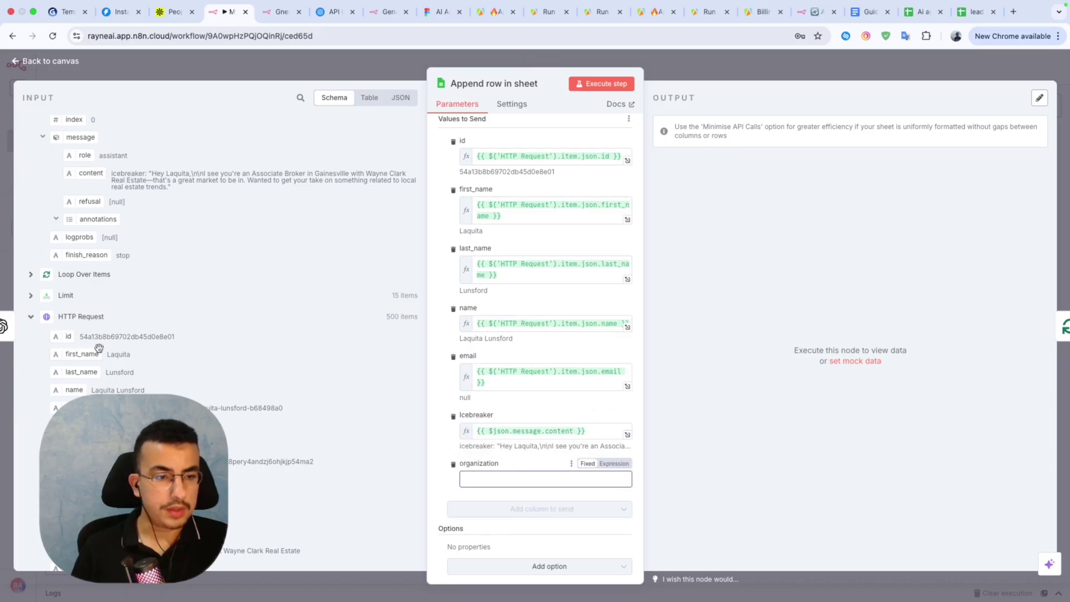
pyautogui.scroll(-2, 99, 349)
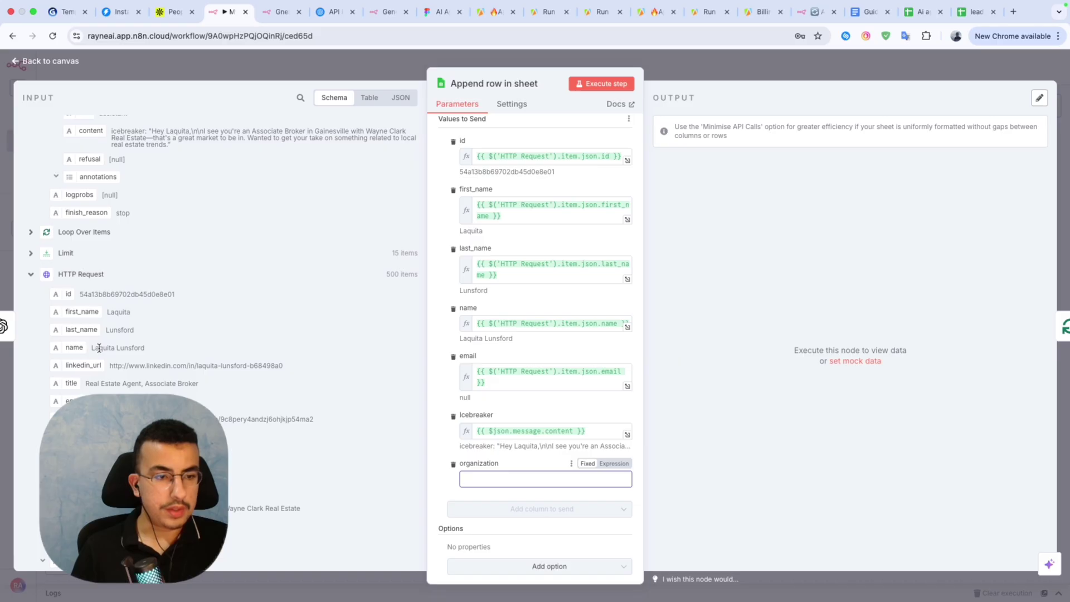
pyautogui.scroll(3, 99, 348)
pyautogui.scroll(-8, 99, 347)
pyautogui.scroll(-4, 98, 346)
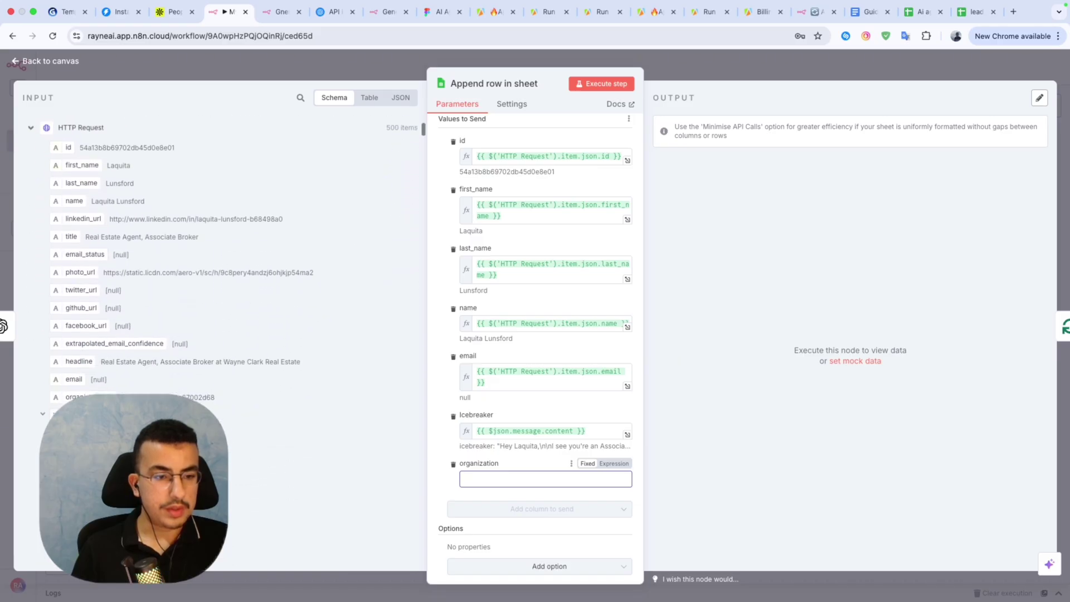
pyautogui.click(44, 401)
pyautogui.moveTo(89, 466); pyautogui.dragTo(491, 480)
pyautogui.click(449, 399)
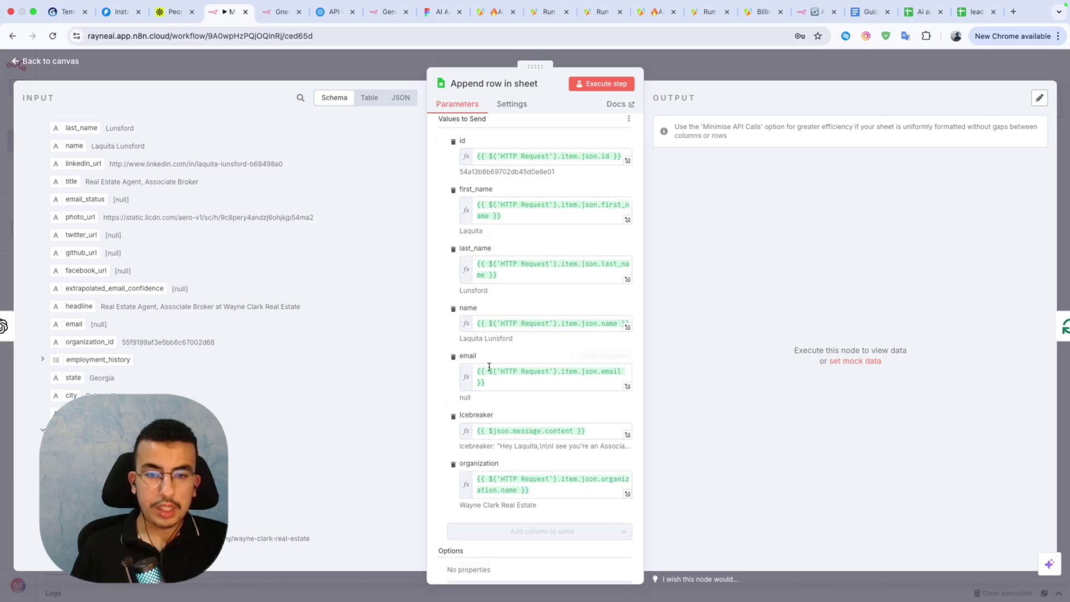
pyautogui.scroll(5, 485, 368)
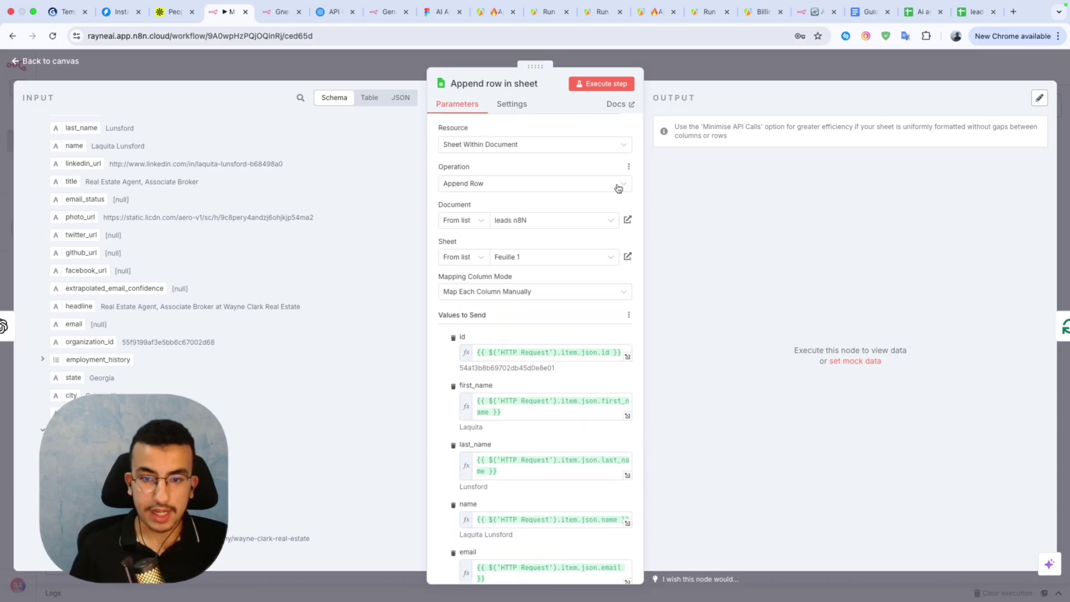
# Insert an If node, found by searching 'condi', on the HTTP Request→Limit connection.
pyautogui.click(687, 73)
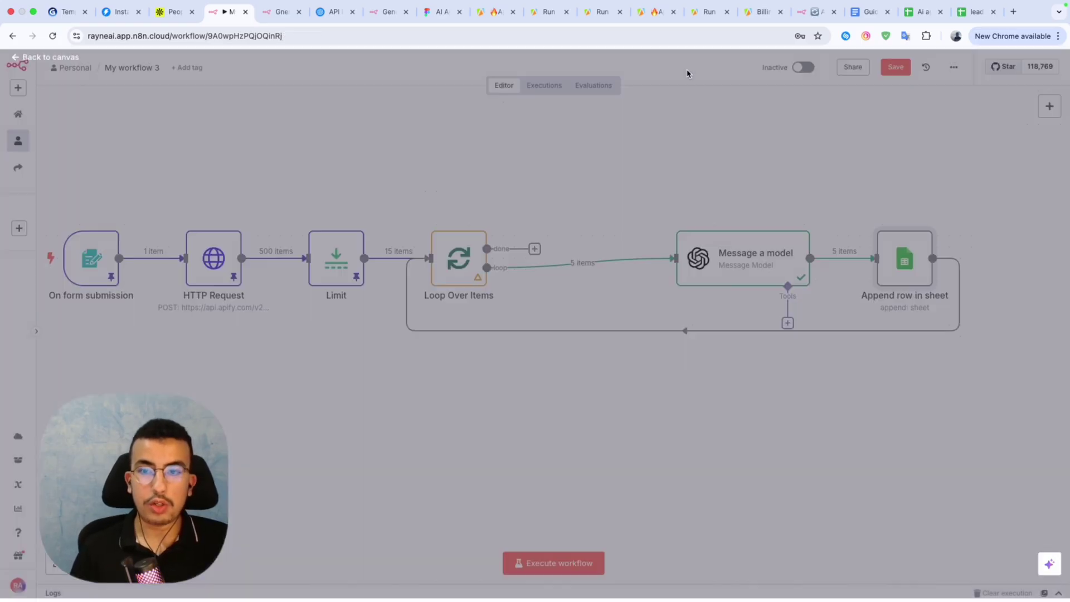
pyautogui.hscroll(-2, 273, 306)
pyautogui.moveTo(304, 269)
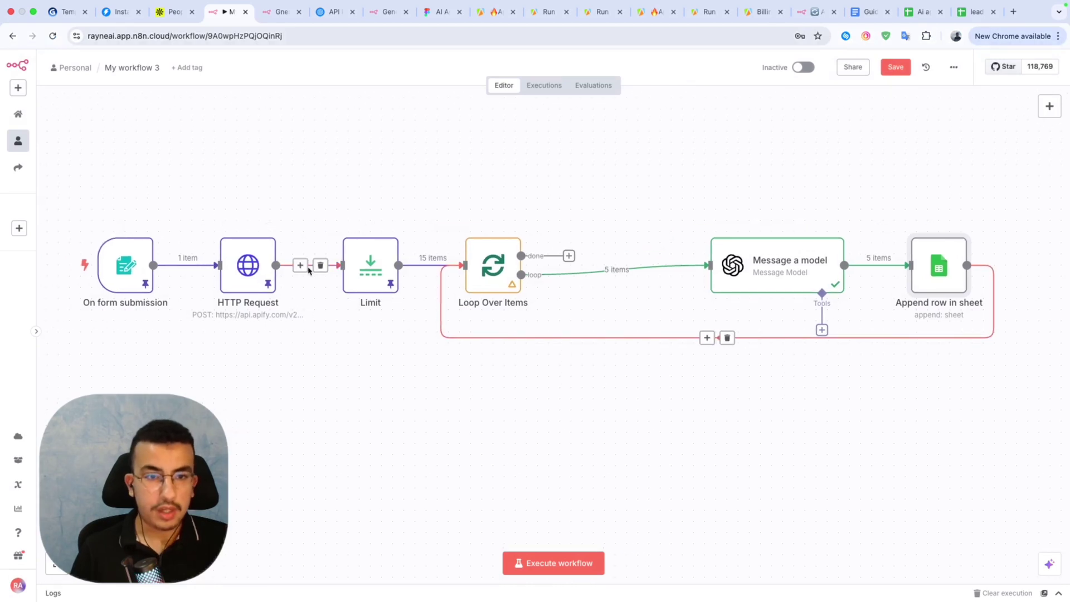
pyautogui.click(300, 266)
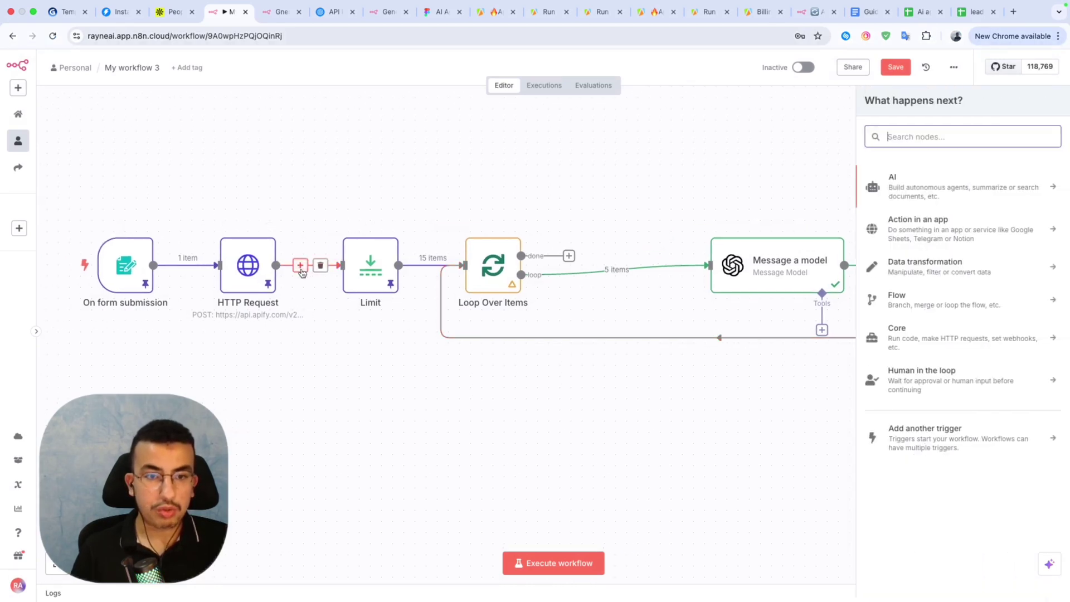
pyautogui.write('condi')
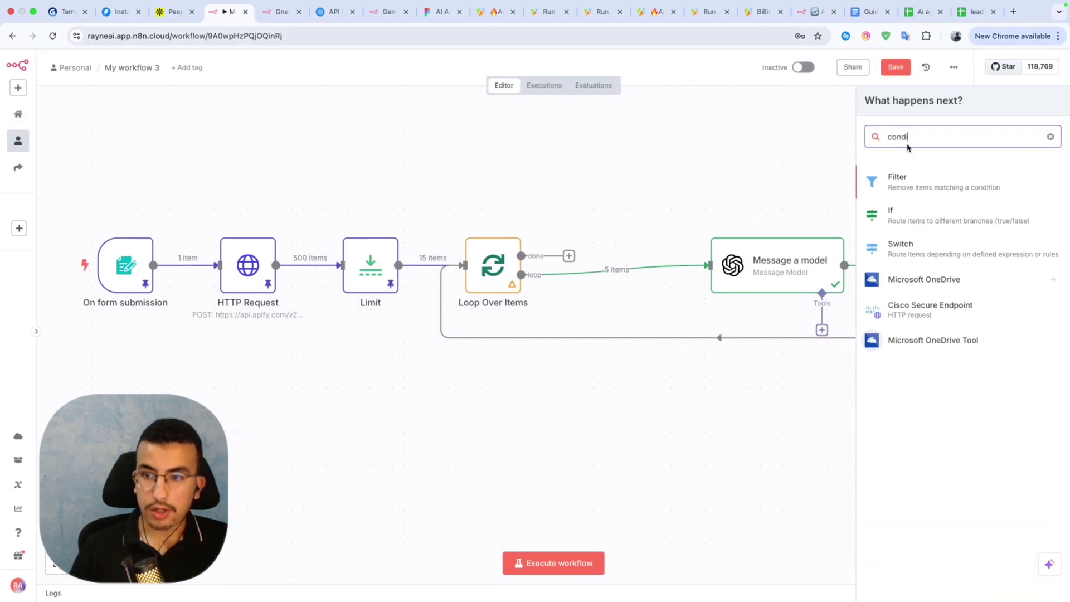
pyautogui.click(983, 217)
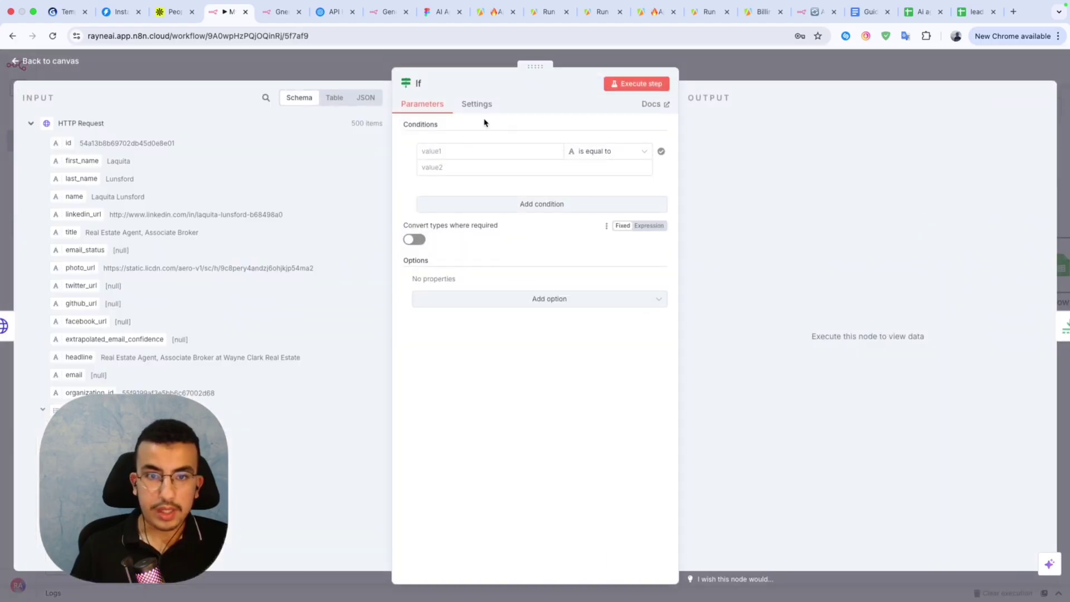
# Set the If condition to {{ $json.email }} with the String 'exists' operator.
pyautogui.click(473, 148)
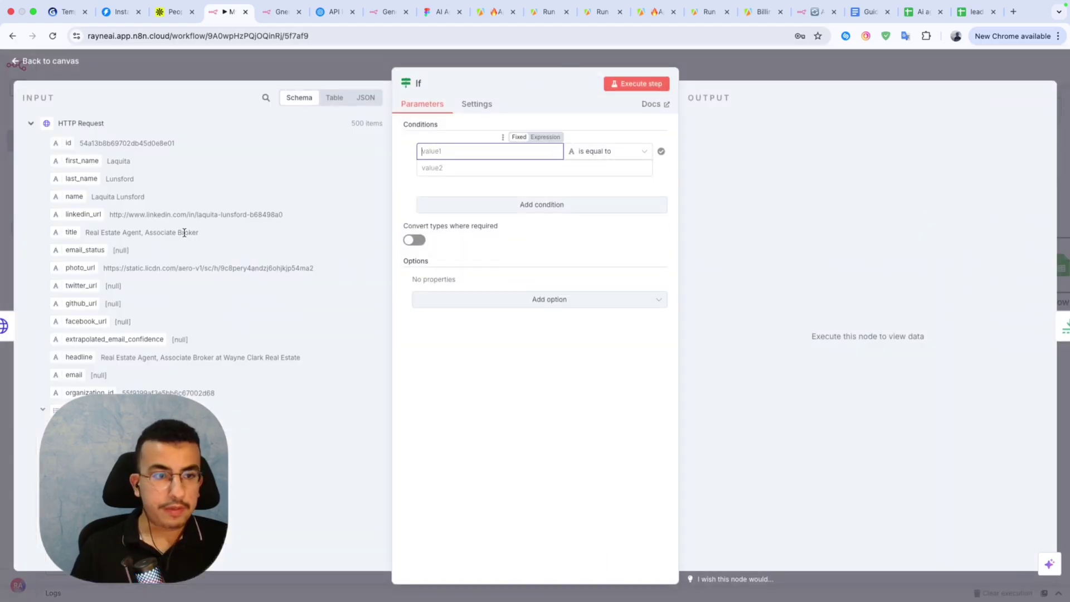
pyautogui.moveTo(69, 378); pyautogui.dragTo(436, 155)
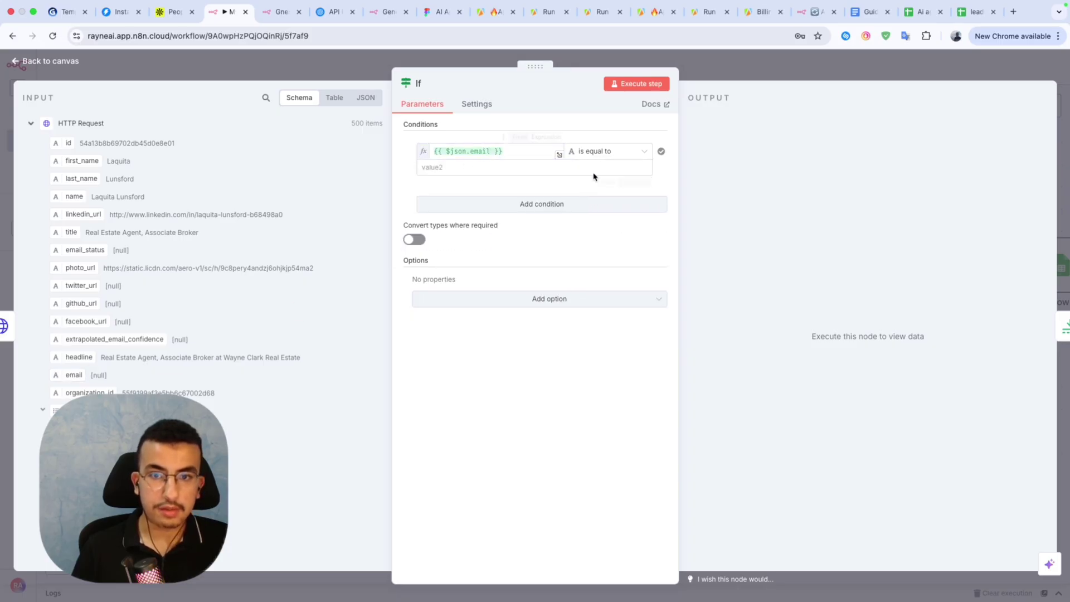
pyautogui.click(611, 155)
pyautogui.moveTo(616, 184)
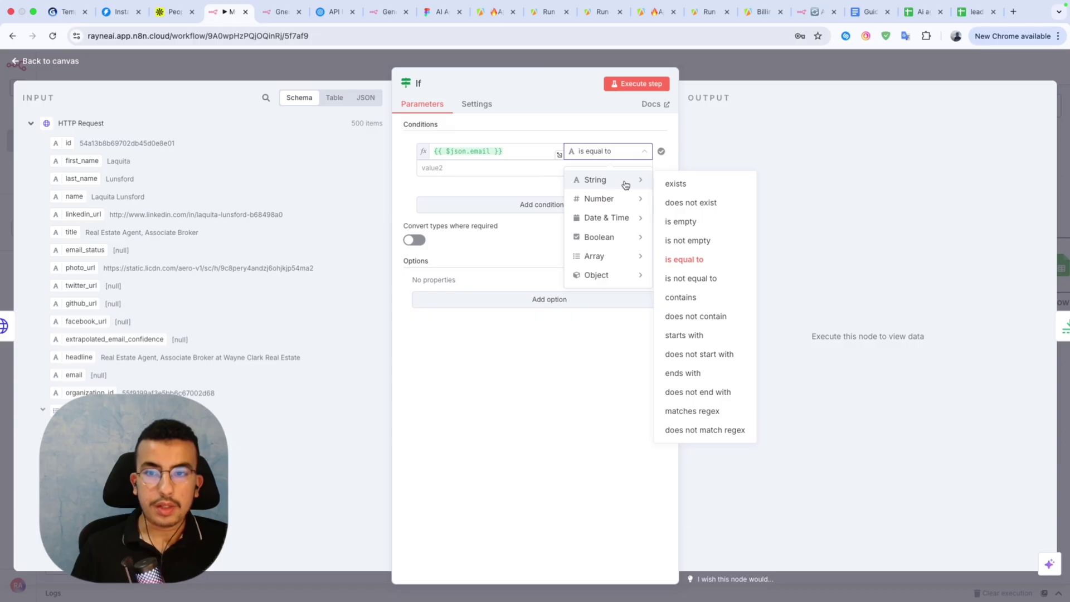
pyautogui.click(677, 185)
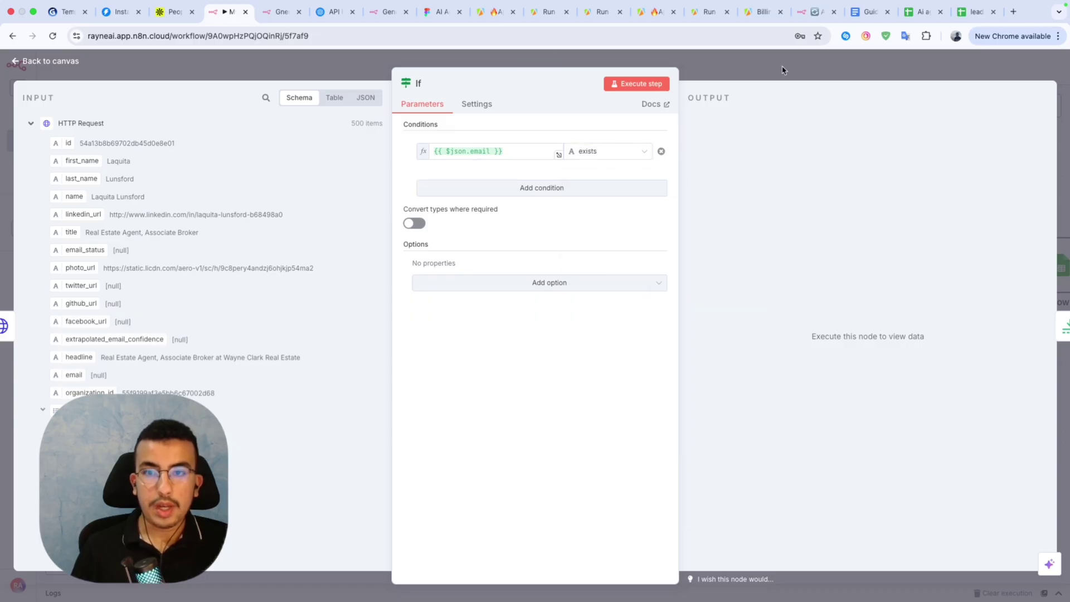
pyautogui.click(759, 65)
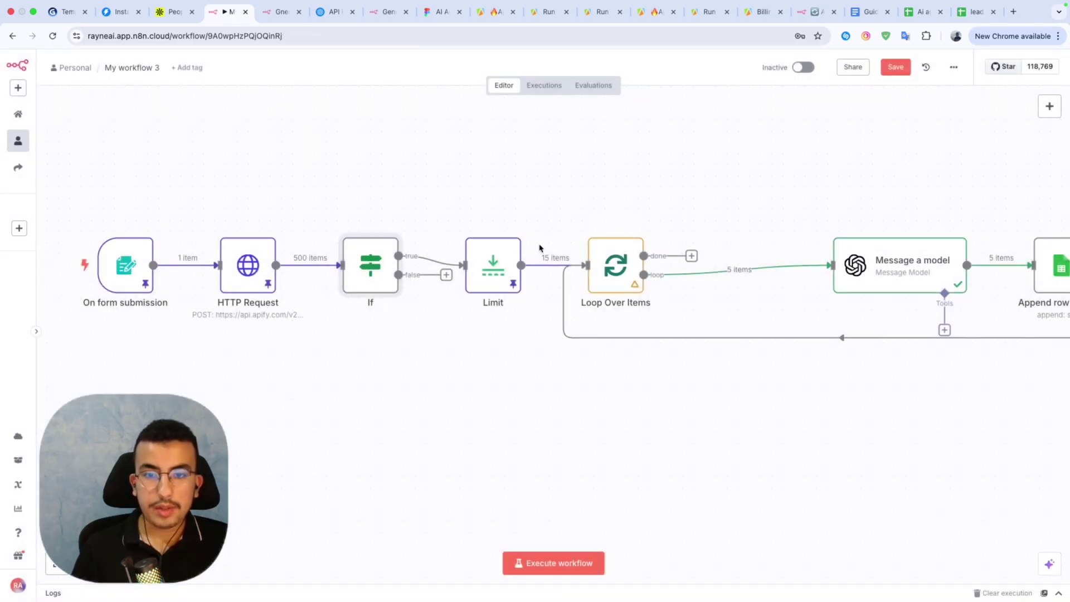
# Reopen the If node to review its settings, then return to the canvas.
pyautogui.click(446, 275)
pyautogui.doubleClick(374, 291)
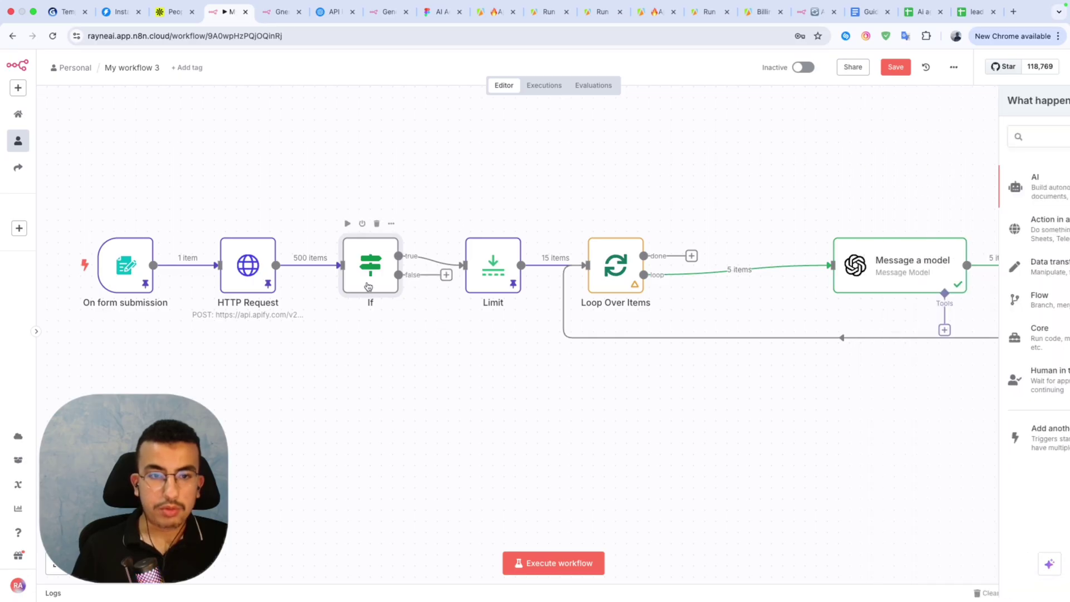
pyautogui.click(726, 75)
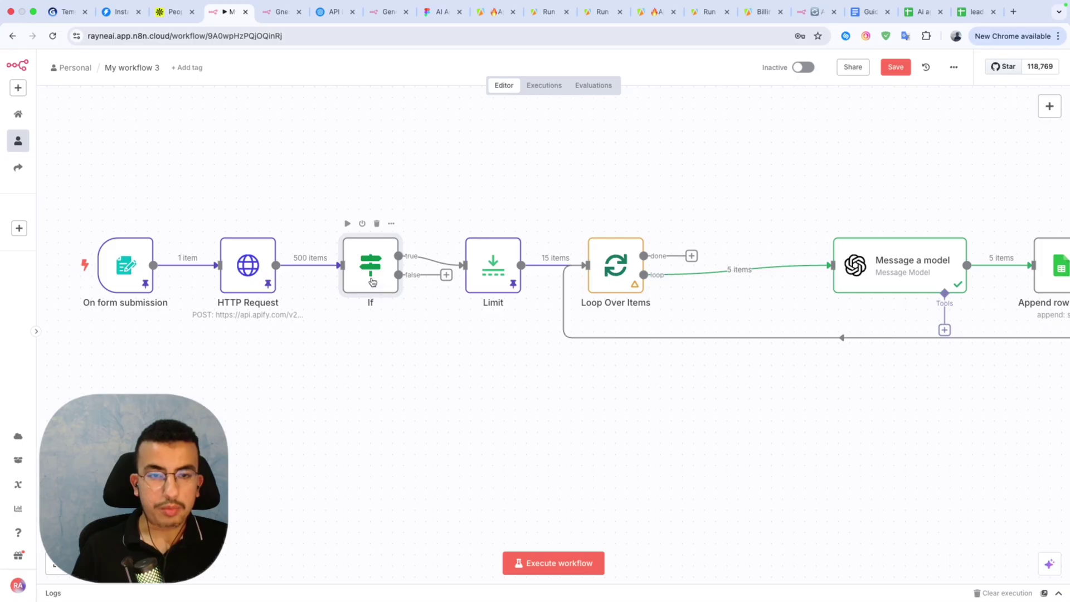
pyautogui.hscroll(5, 449, 365)
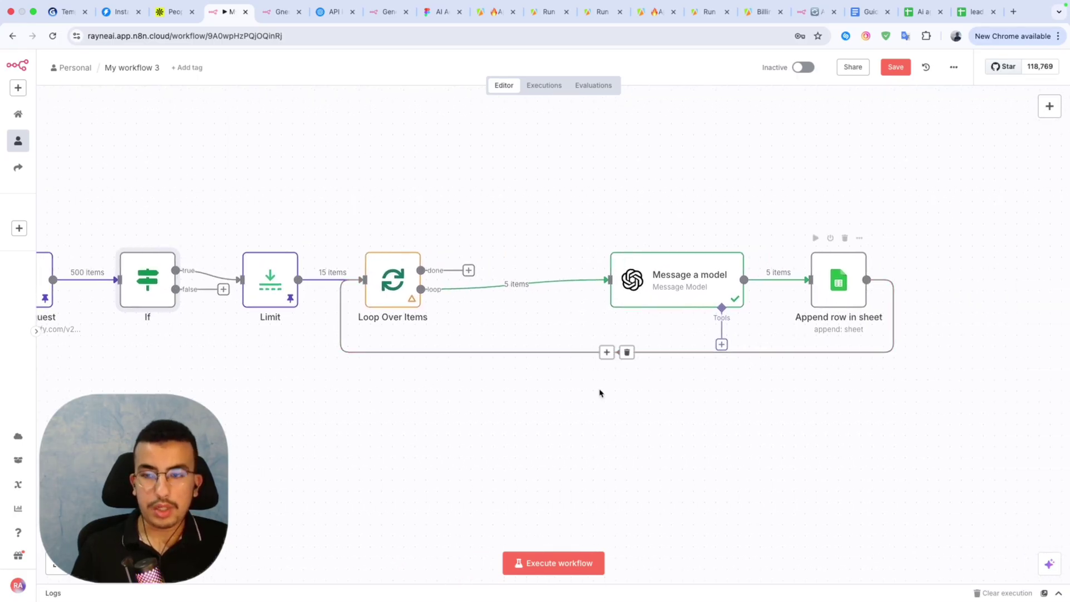
pyautogui.hscroll(-3, 509, 430)
pyautogui.hscroll(3, 509, 430)
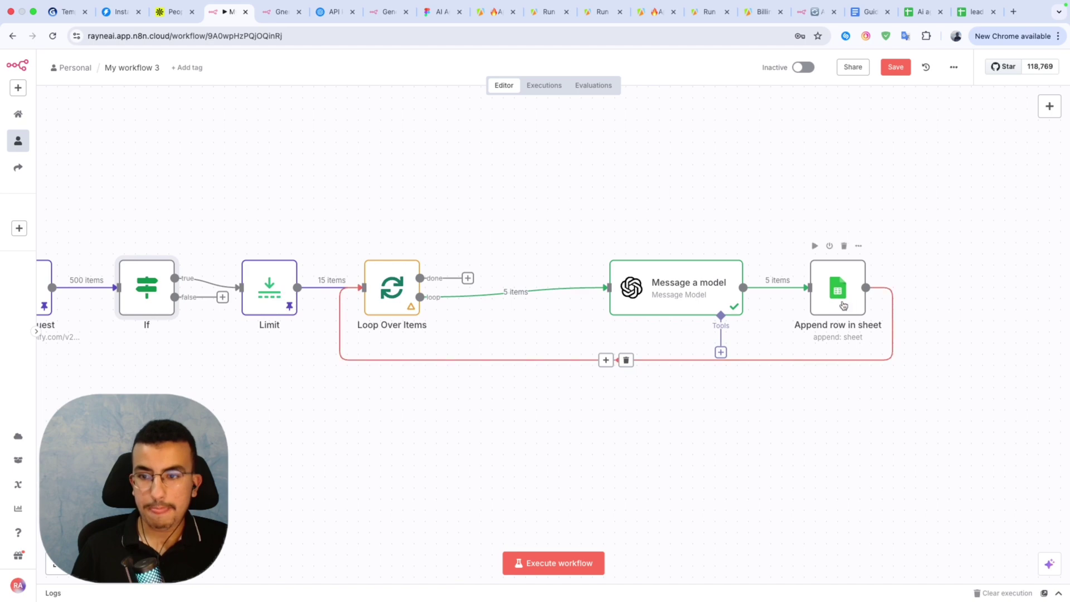
# Open the Append row in sheet step and execute only that step.
pyautogui.doubleClick(842, 304)
pyautogui.click(745, 61)
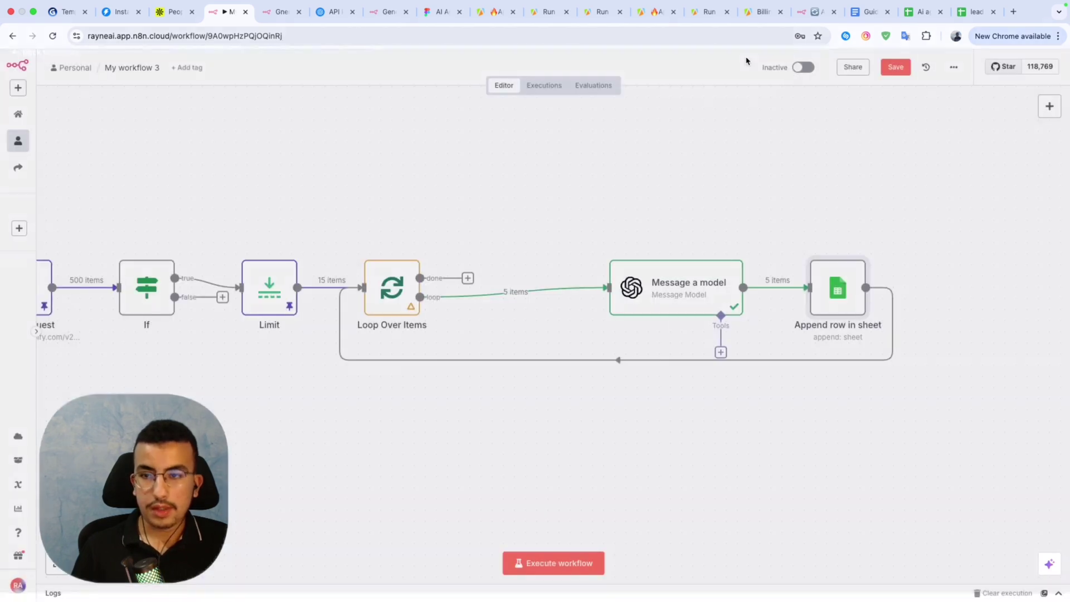
pyautogui.hscroll(-2, 740, 199)
pyautogui.scroll(-1, 741, 198)
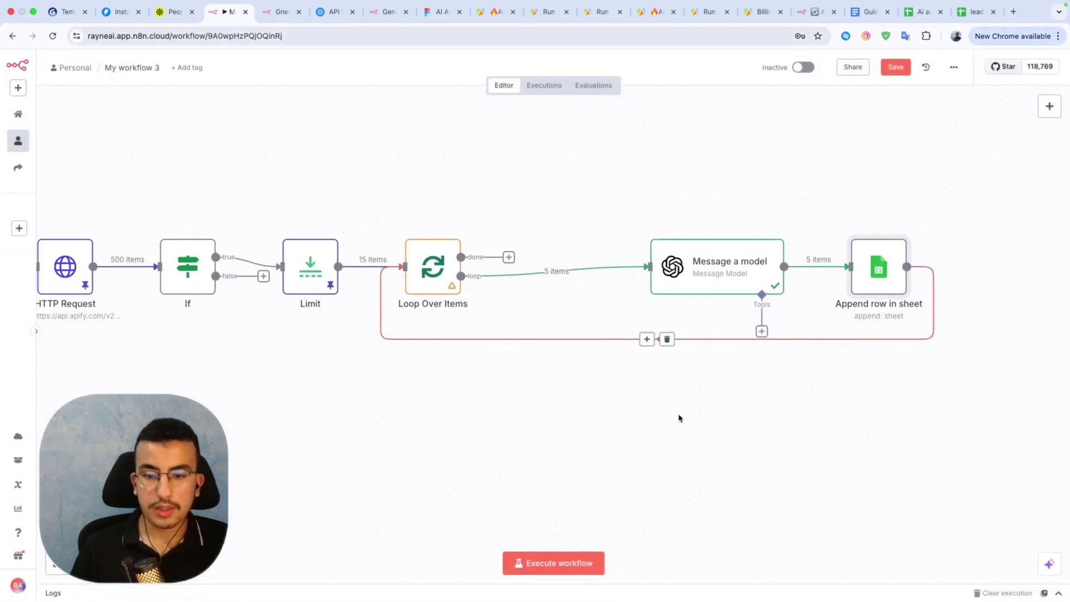
pyautogui.doubleClick(878, 271)
pyautogui.click(592, 88)
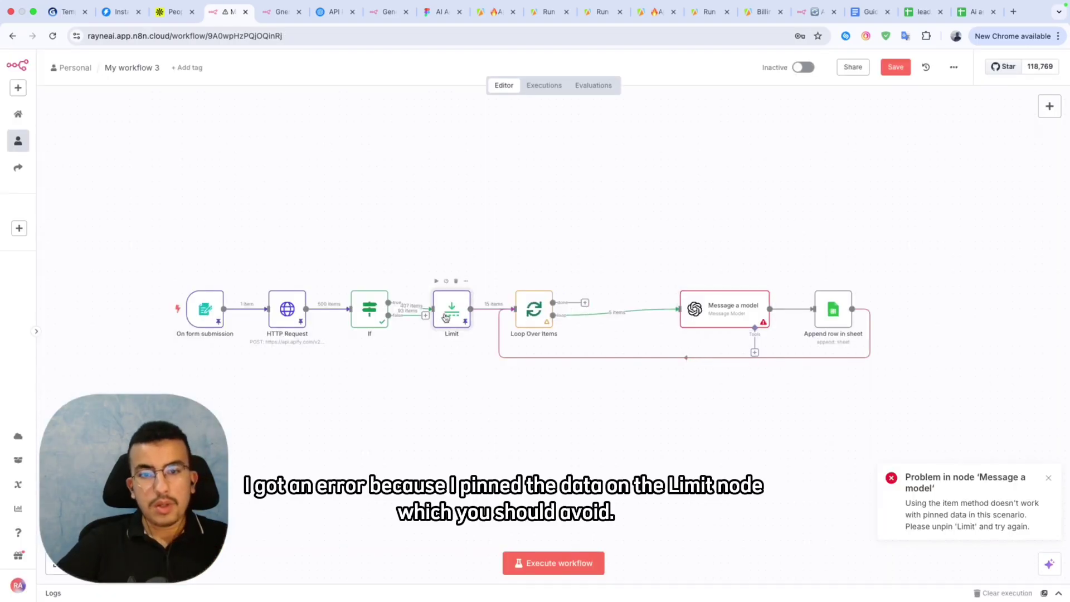
# Unpin the pinned test output data on the Limit step.
pyautogui.doubleClick(445, 316)
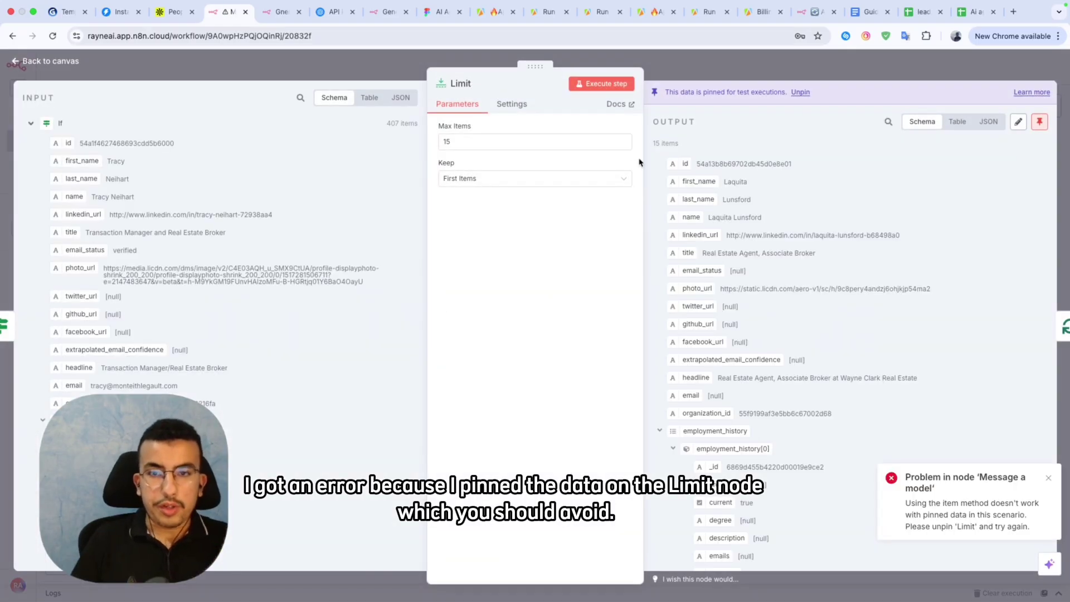
pyautogui.click(1039, 121)
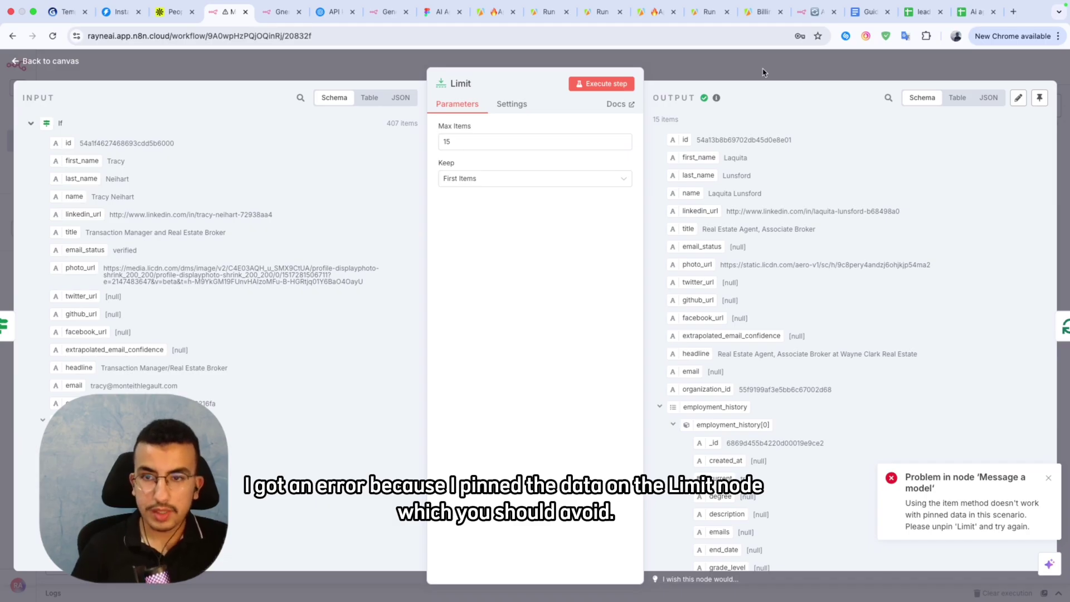
pyautogui.click(741, 72)
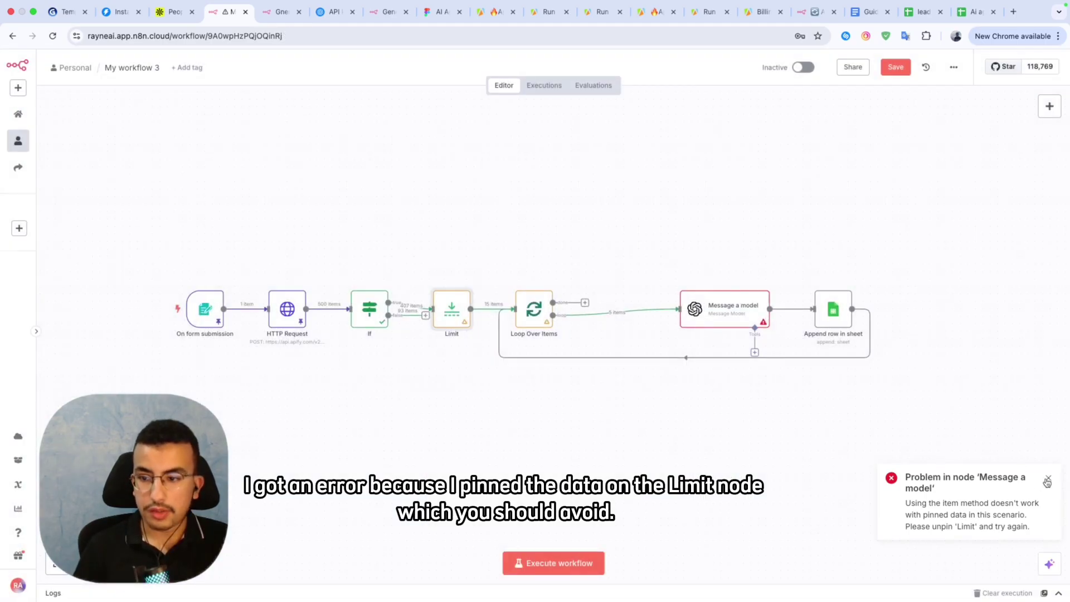
# Dismiss the pinned-data error and run the entire workflow.
pyautogui.click(1046, 481)
pyautogui.click(551, 563)
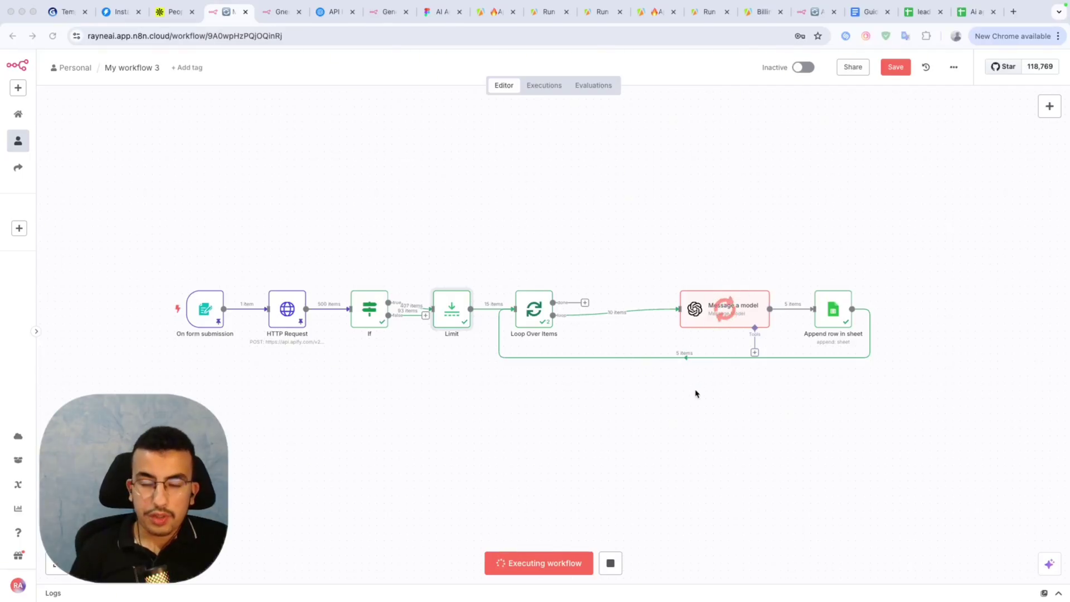
pyautogui.scroll(1, 685, 399)
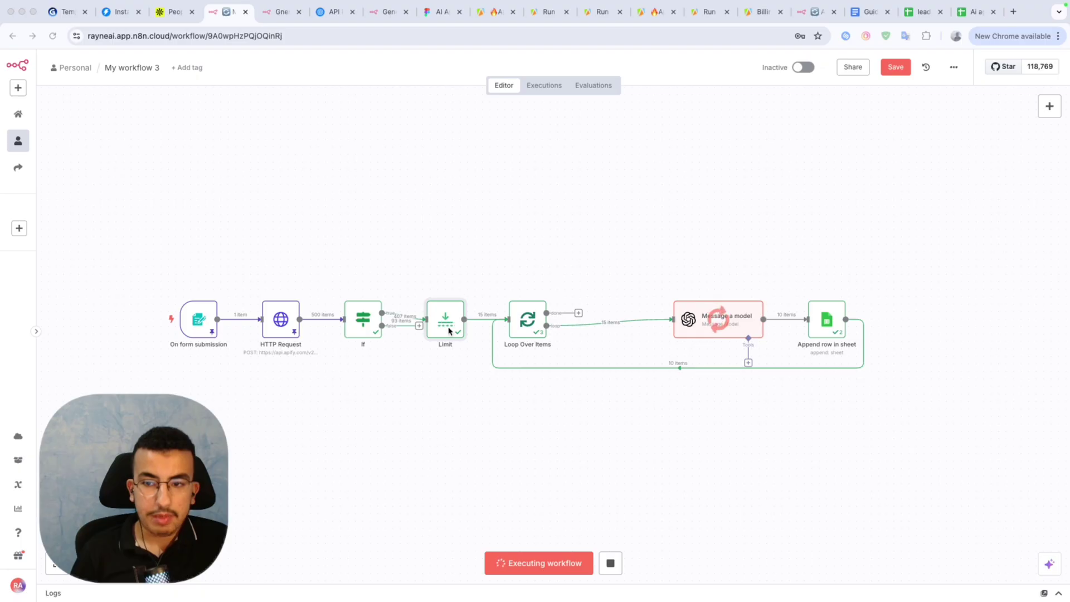
# Review the appended icebreaker text in the leads n8N sheet, such as cell F12.
pyautogui.click(930, 13)
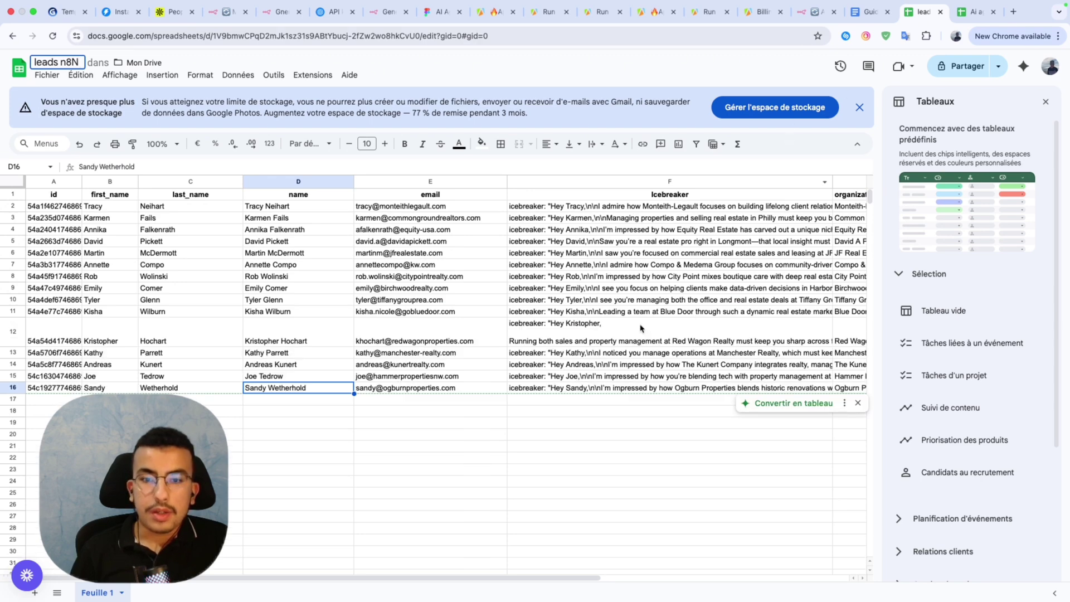
pyautogui.click(640, 329)
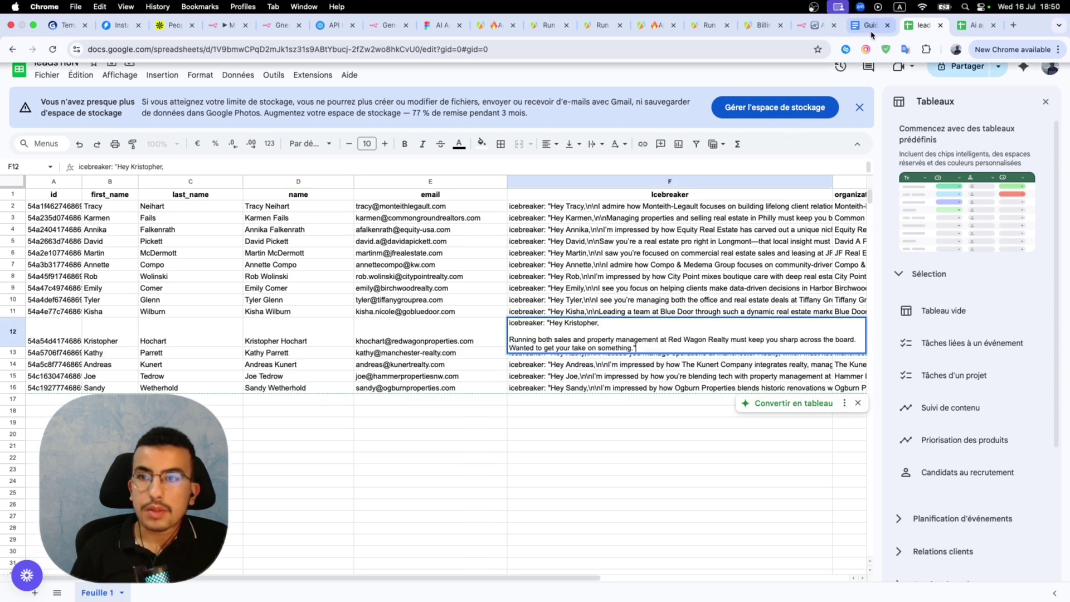
pyautogui.click(212, 28)
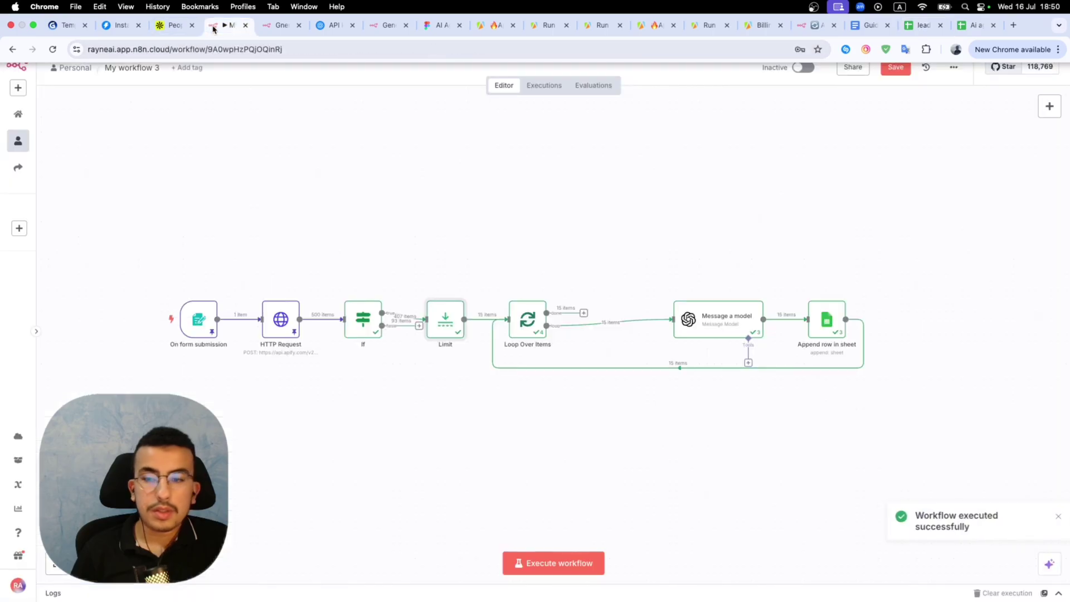
pyautogui.doubleClick(723, 333)
# Turn on Output Content as JSON in the Message a model step.
pyautogui.scroll(-5, 557, 440)
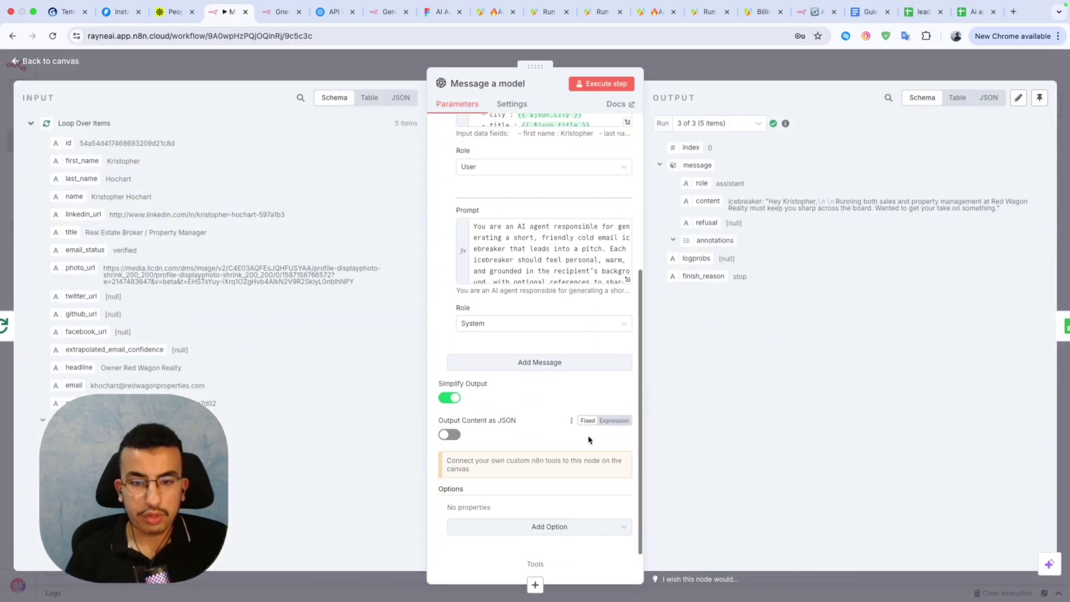
pyautogui.click(452, 436)
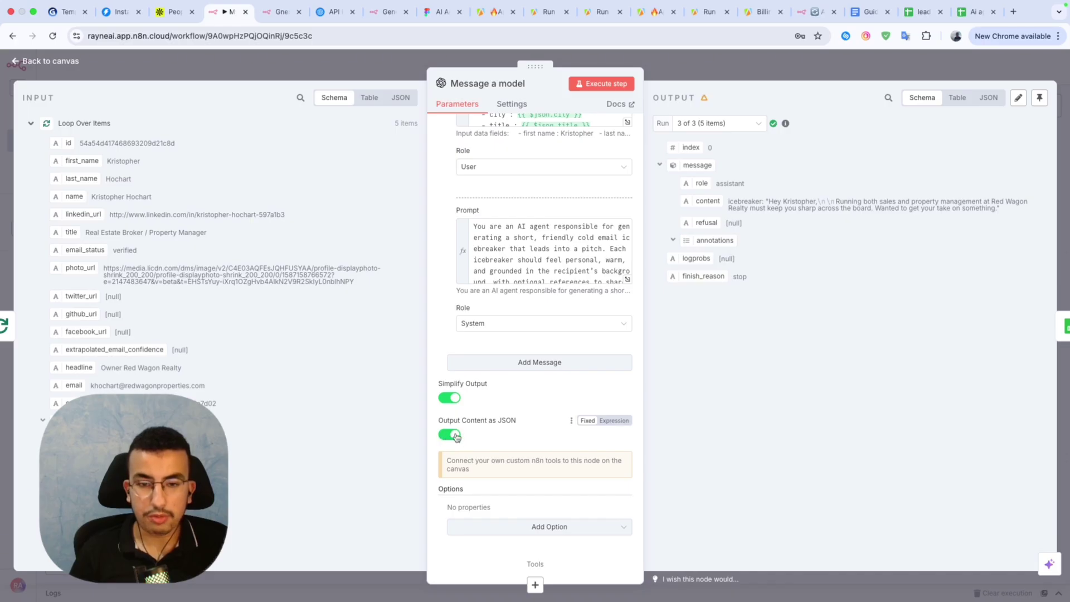
pyautogui.click(684, 79)
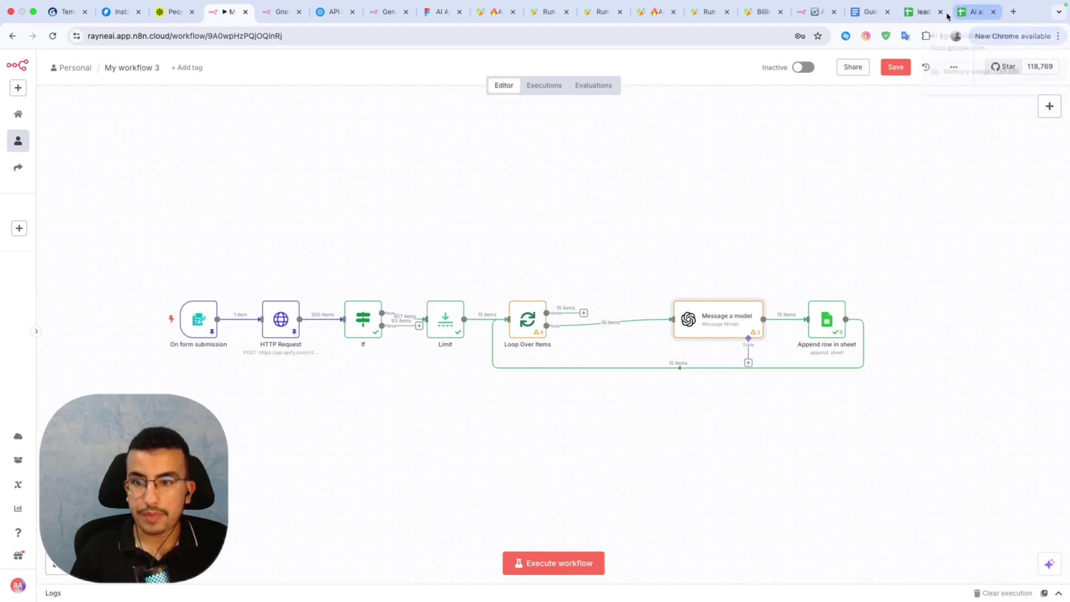
# Switch to the leads n8N sheet, then reopen My workflow 3 in n8n.
pyautogui.click(920, 12)
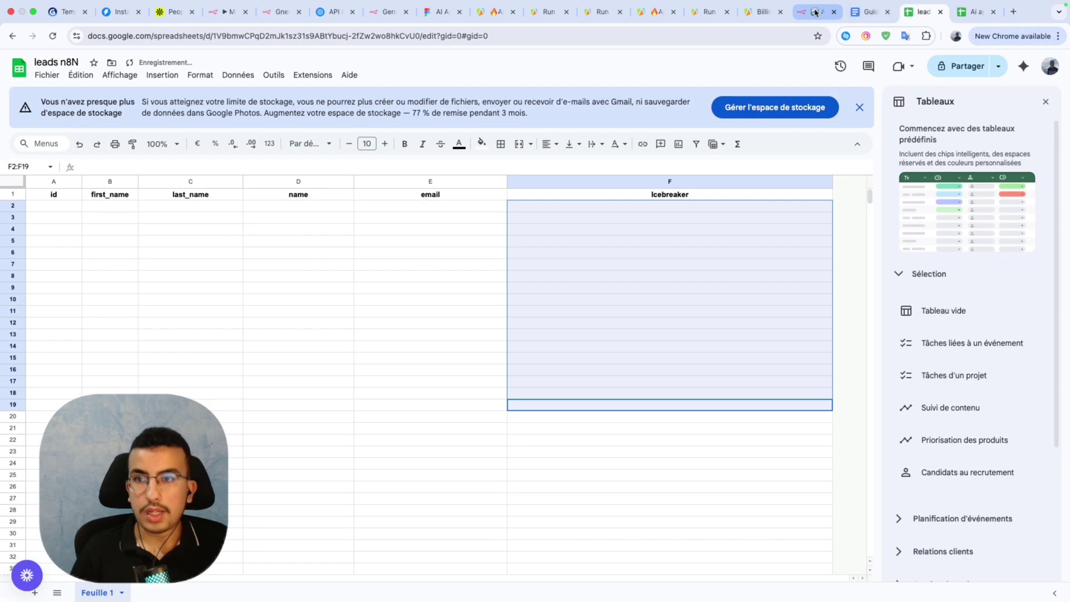
pyautogui.click(815, 12)
pyautogui.moveTo(801, 4)
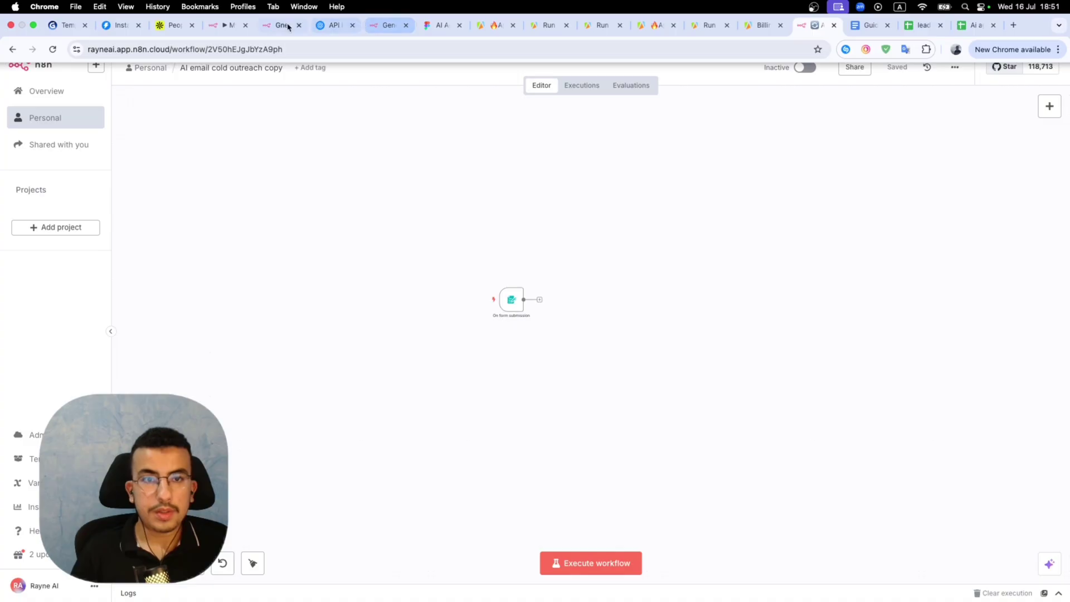
pyautogui.click(225, 22)
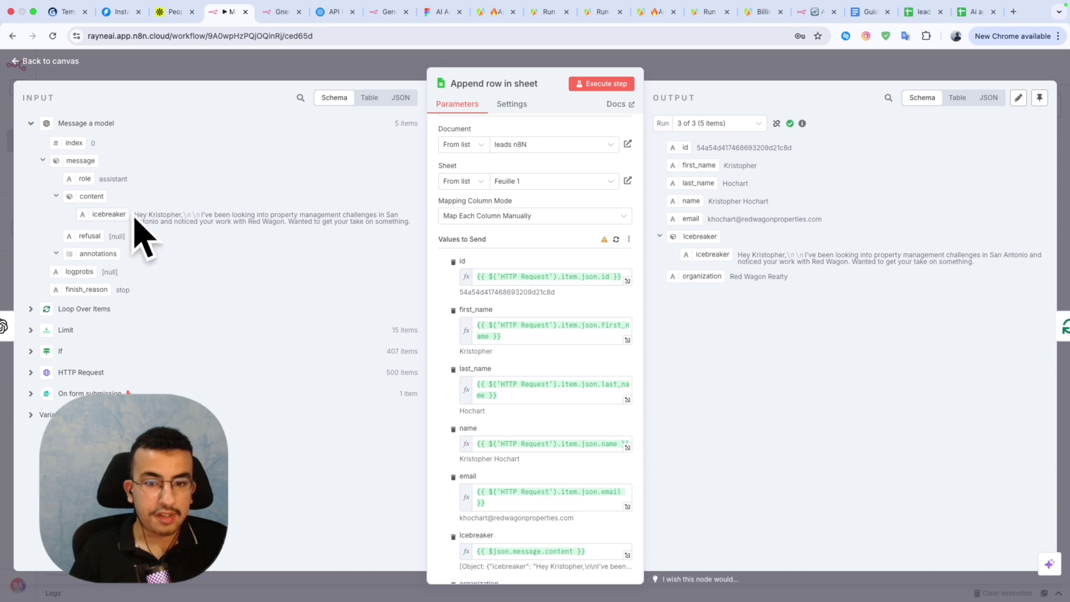
# Replace the Icebreaker column expression with the model's icebreaker field.
pyautogui.scroll(-5, 488, 376)
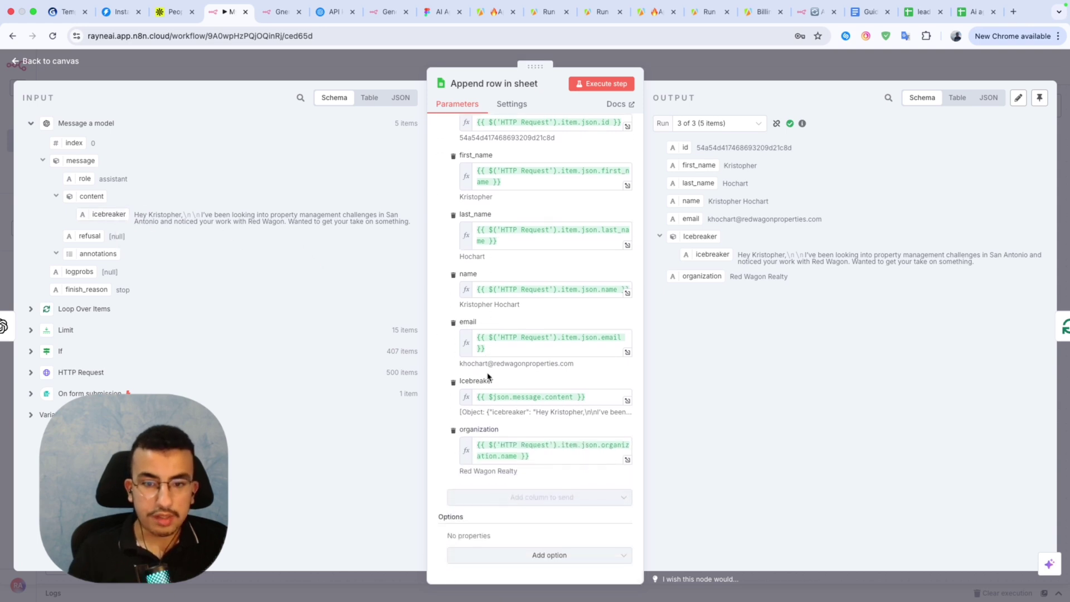
pyautogui.click(546, 398)
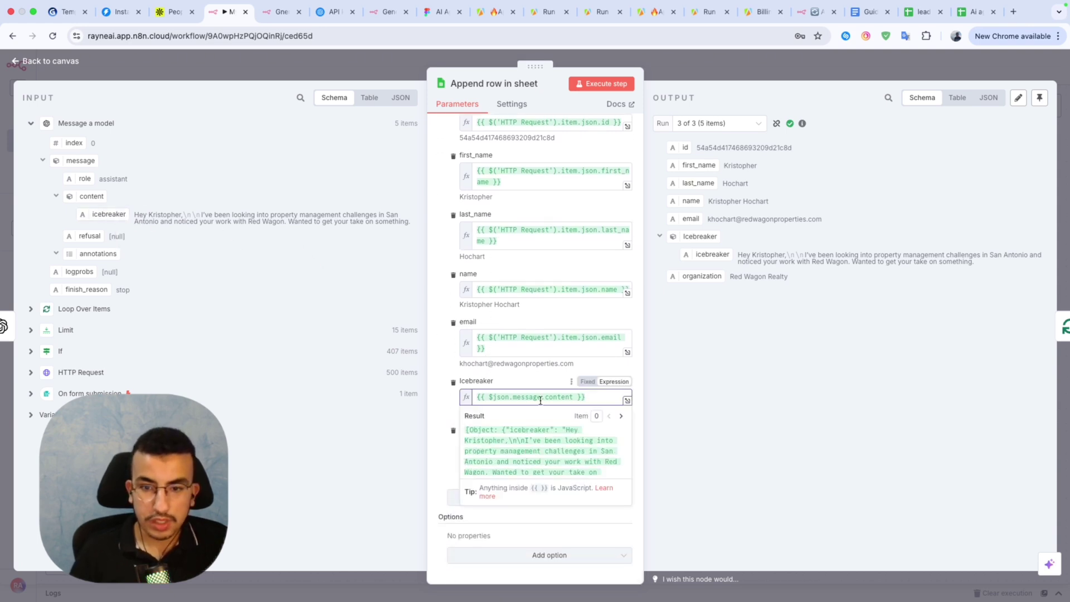
pyautogui.press('BackSpace')
pyautogui.press('BackSpace')
pyautogui.press('BackSpace')
pyautogui.press('BackSpace')
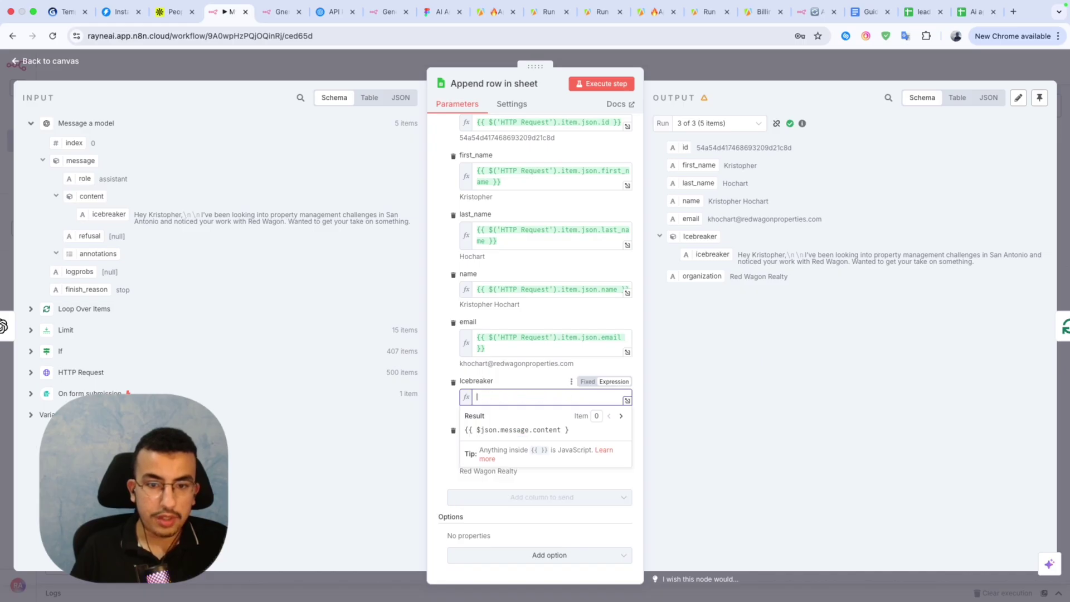
pyautogui.click(493, 390)
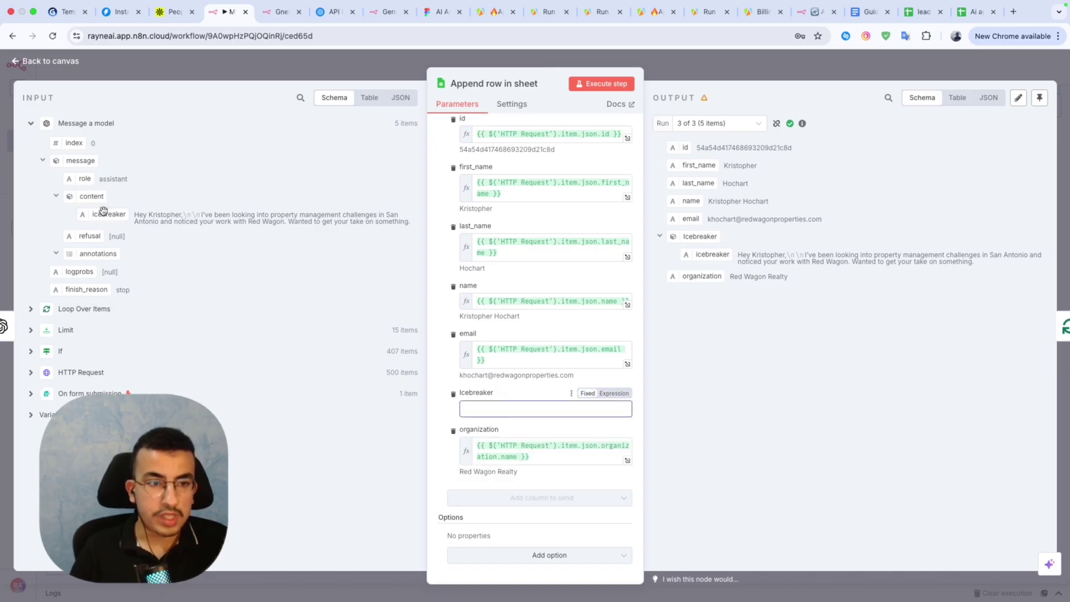
pyautogui.moveTo(105, 214); pyautogui.dragTo(538, 403)
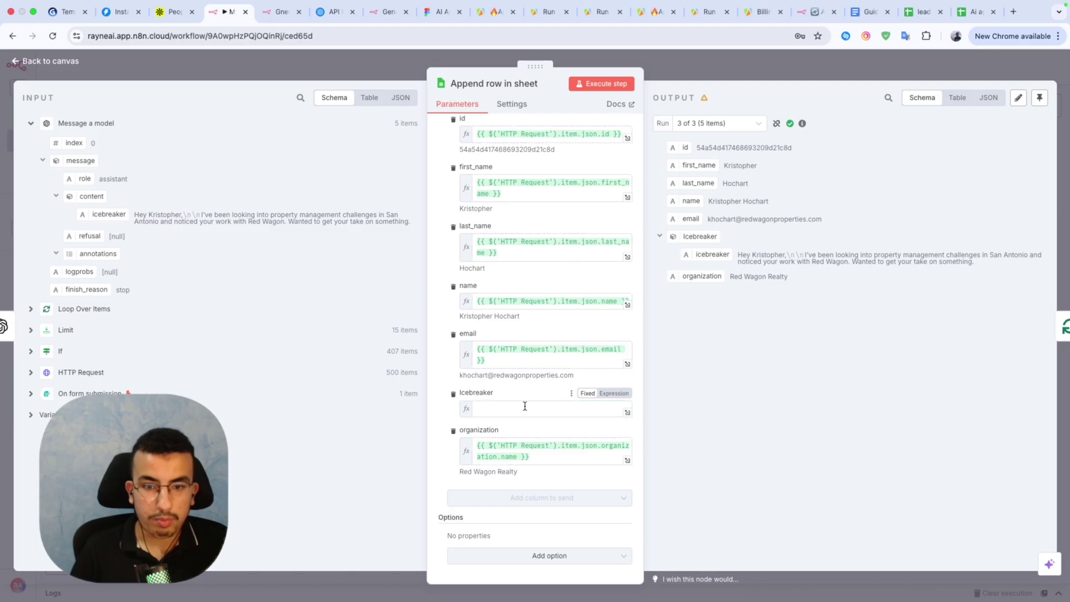
# Rerun the whole workflow with the new Icebreaker mapping.
pyautogui.click(678, 76)
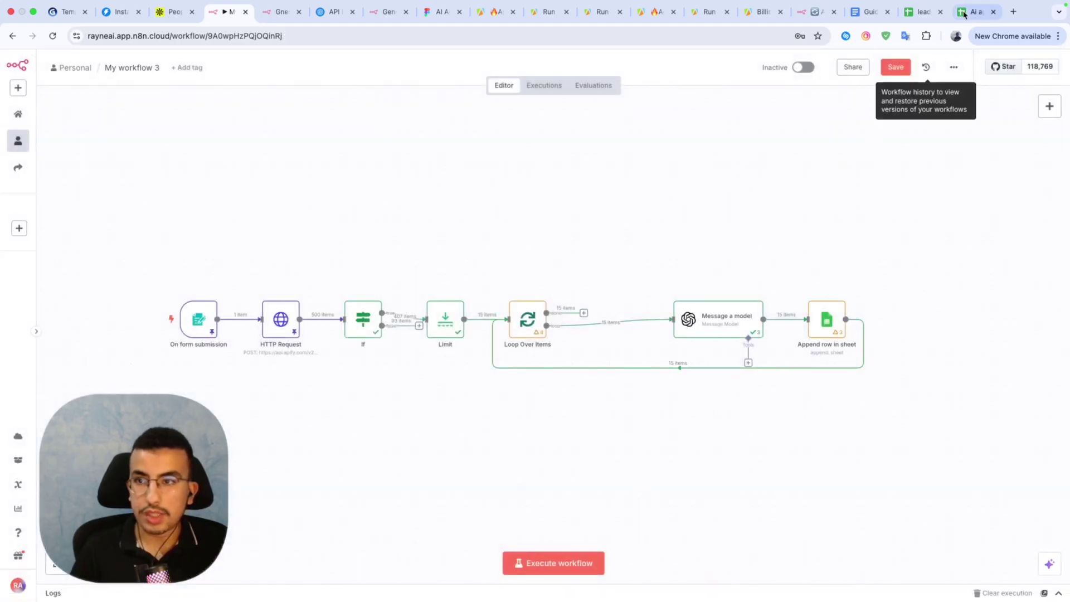
pyautogui.click(543, 563)
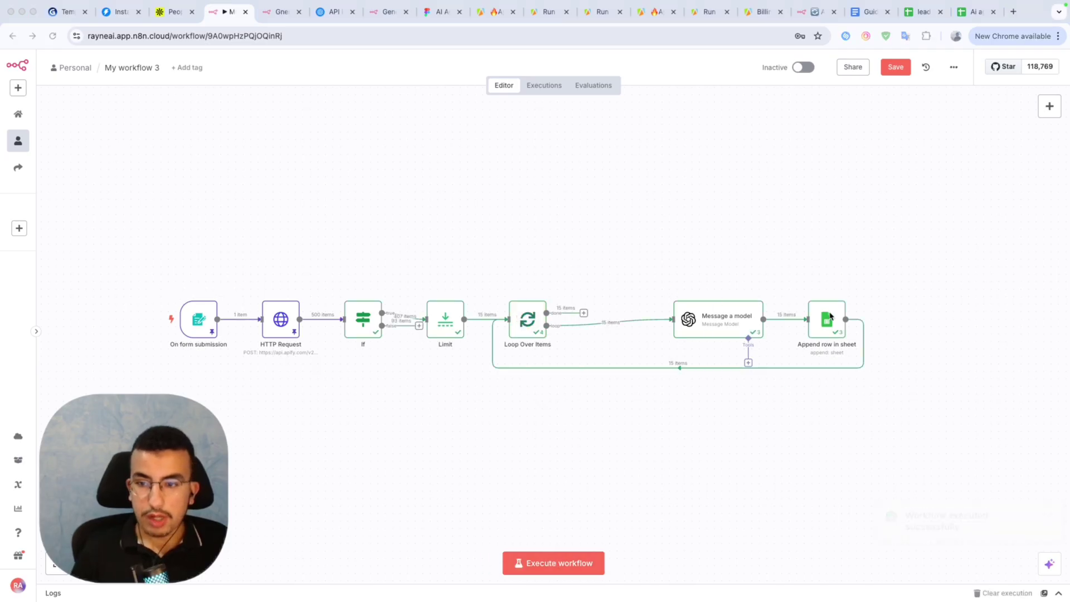
pyautogui.click(925, 12)
# Check the clean icebreakers in column F, then add a step after Loop Over Items' done output.
pyautogui.click(684, 251)
pyautogui.scroll(-5, 684, 252)
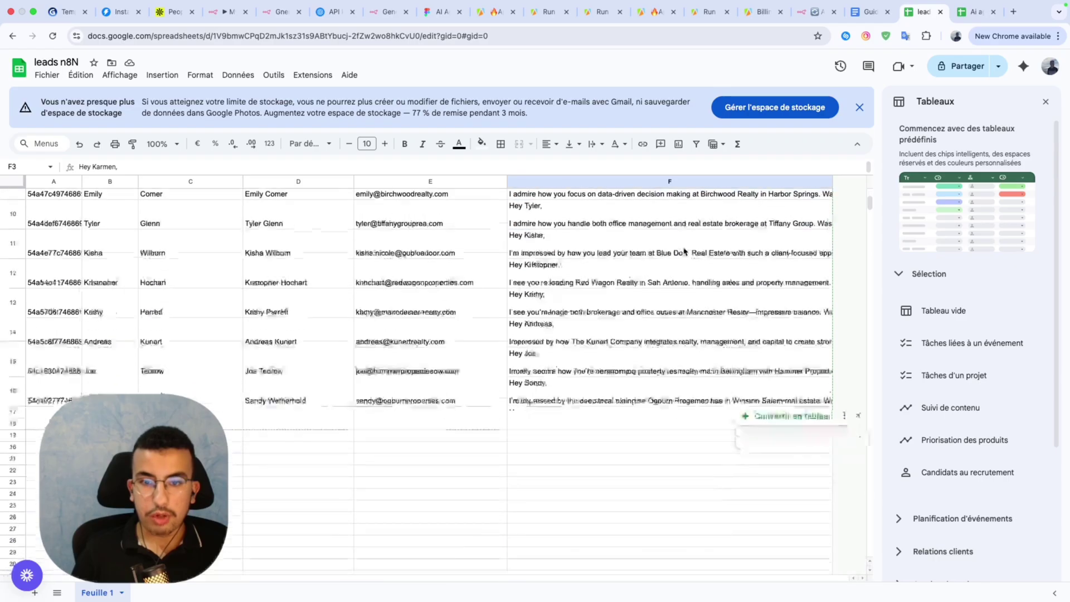
pyautogui.scroll(5, 685, 251)
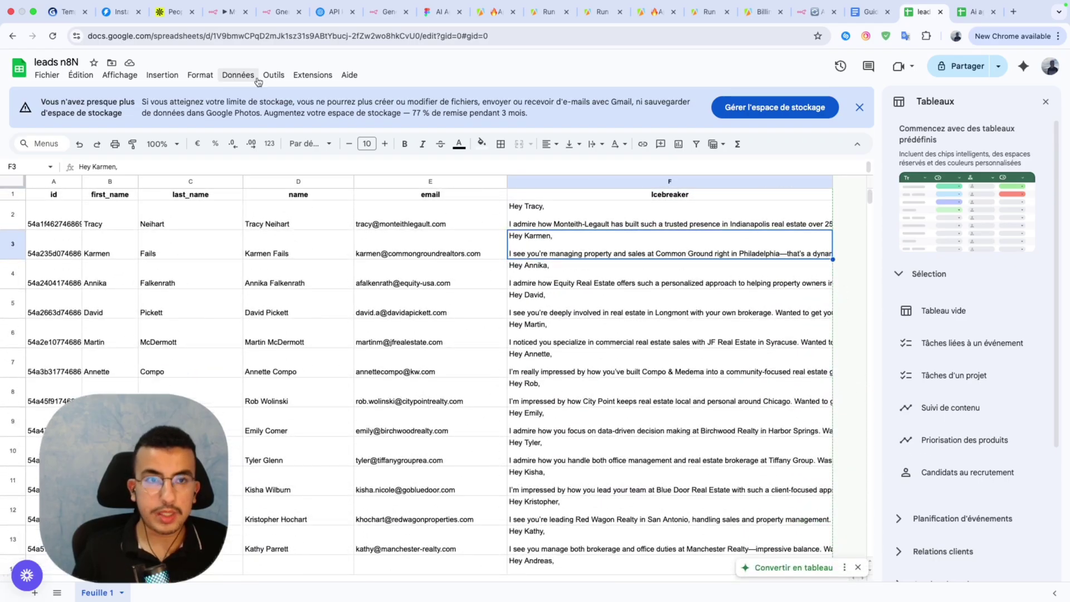
pyautogui.click(216, 15)
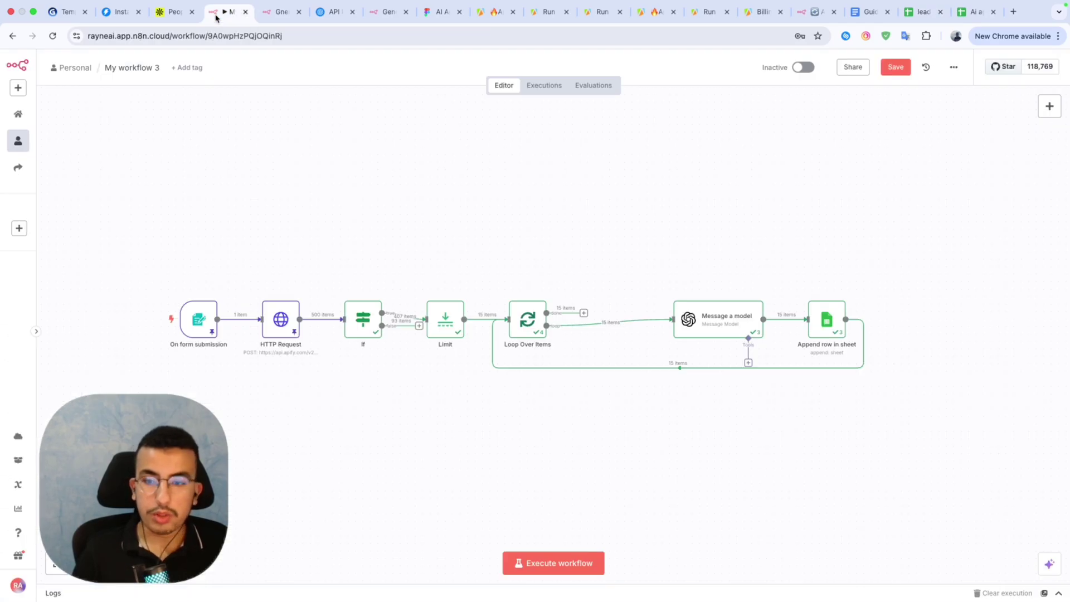
pyautogui.click(584, 314)
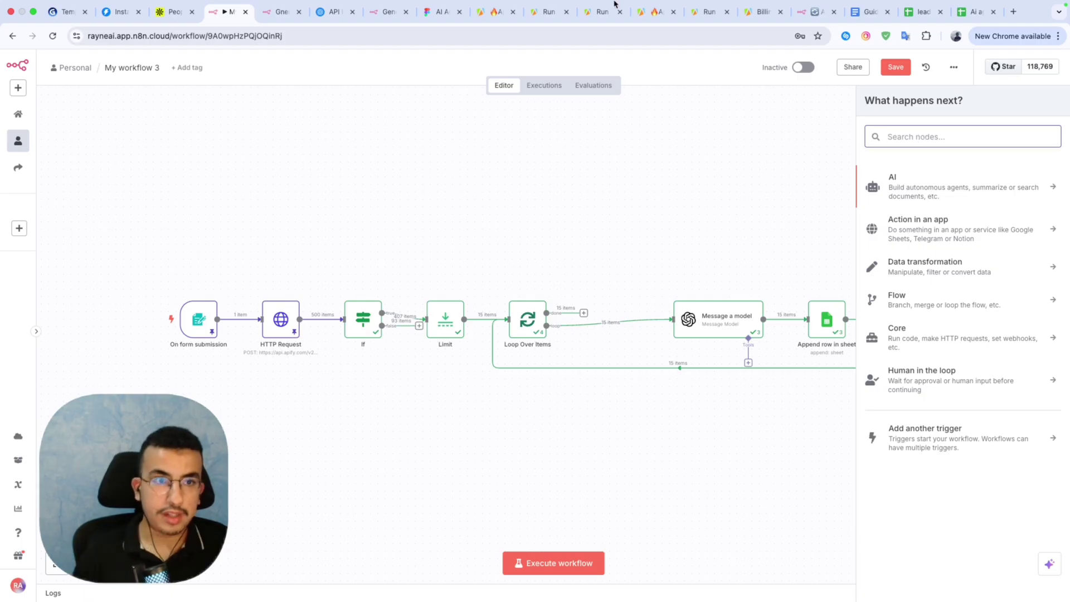
# Confirm My Test Campaign's Leads page in Instantly is empty, then return to n8n.
pyautogui.click(118, 25)
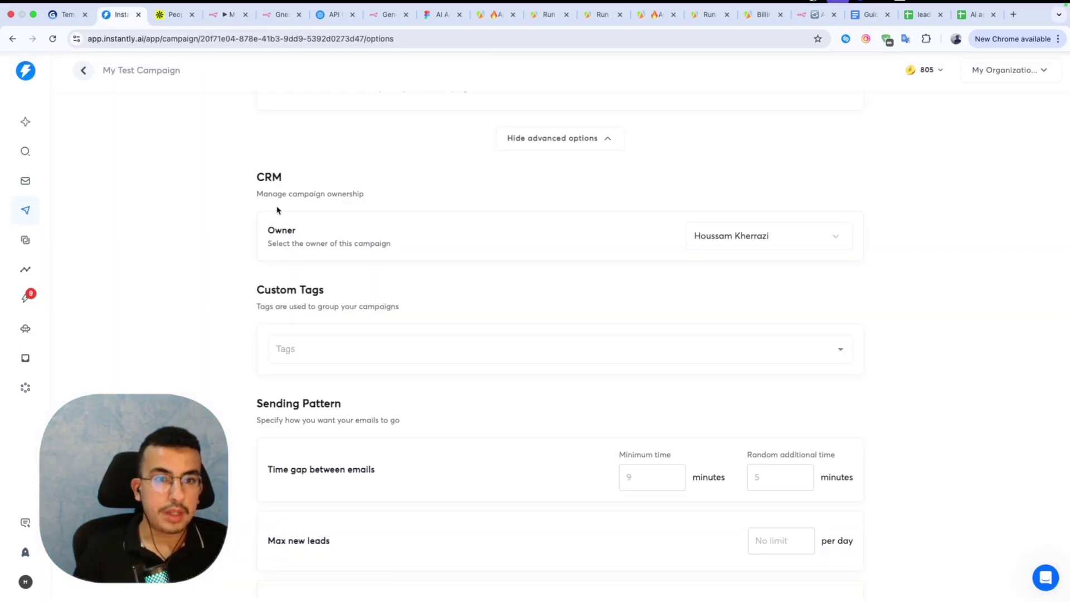
pyautogui.scroll(6, 210, 210)
pyautogui.scroll(3, 210, 210)
pyautogui.click(223, 128)
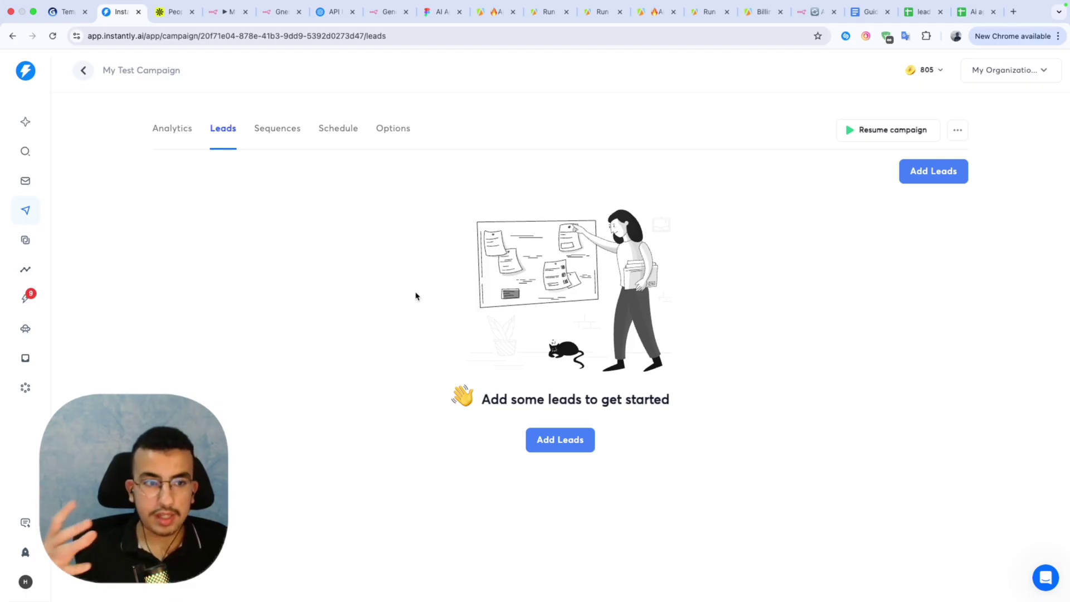
pyautogui.click(213, 12)
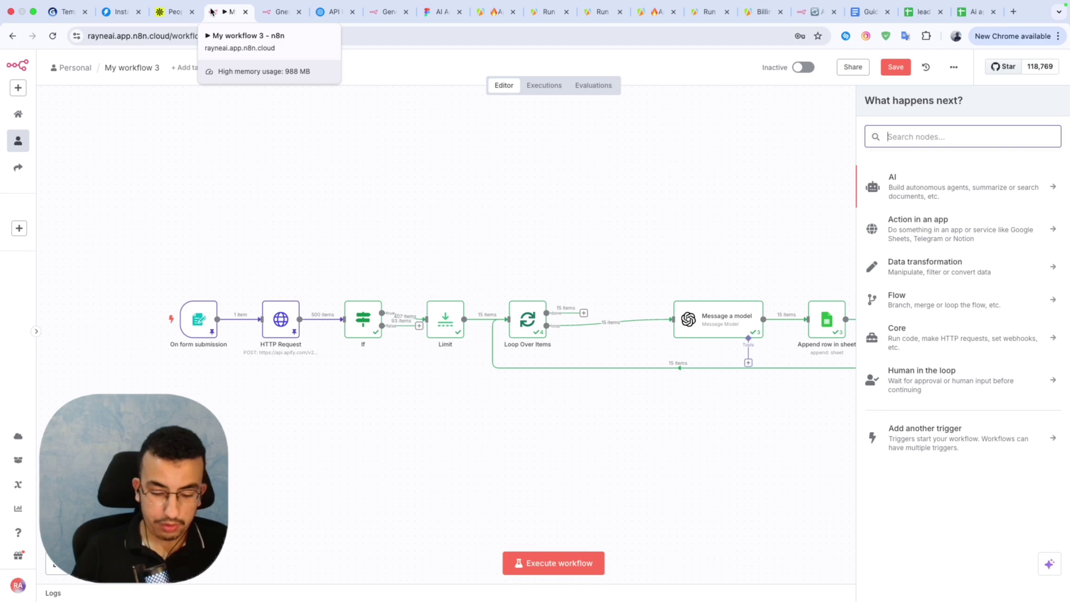
# Add an Edit Fields node with an icebreaker field mapped from the Icebreaker input.
pyautogui.write('edit')
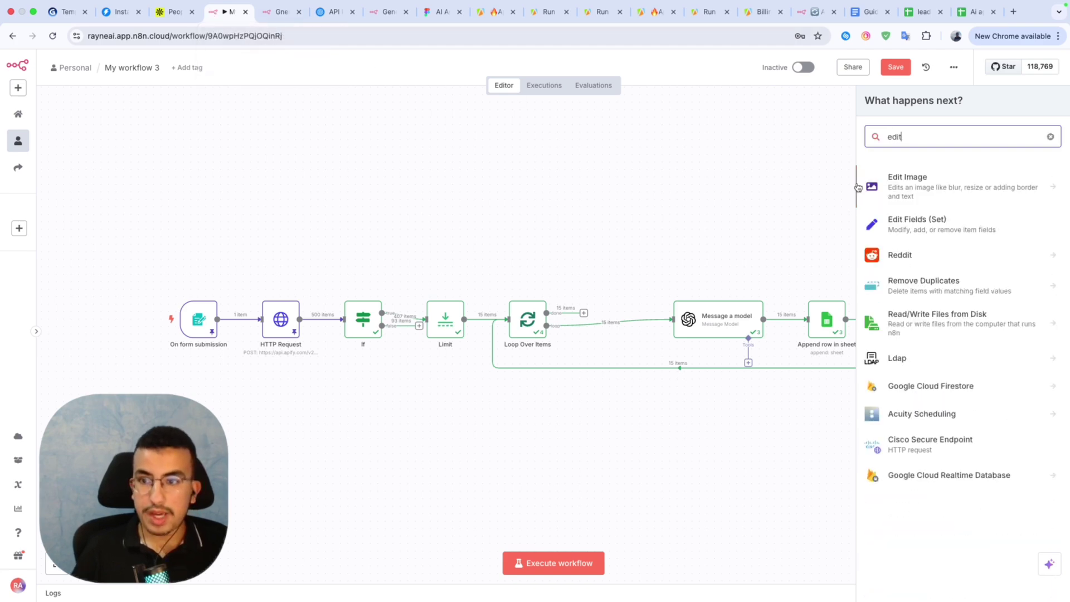
pyautogui.click(908, 220)
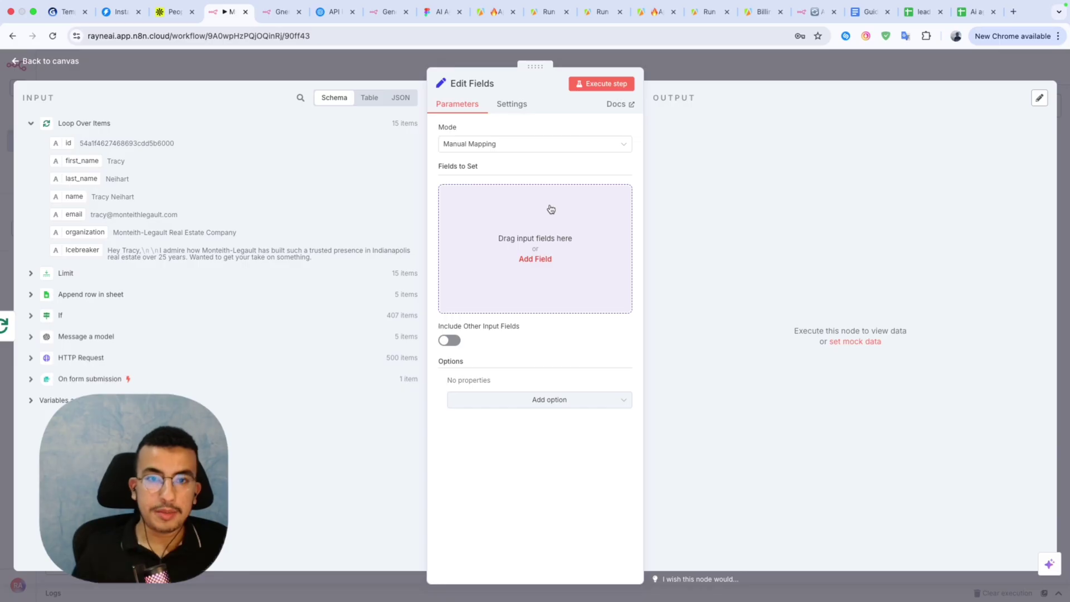
pyautogui.click(536, 259)
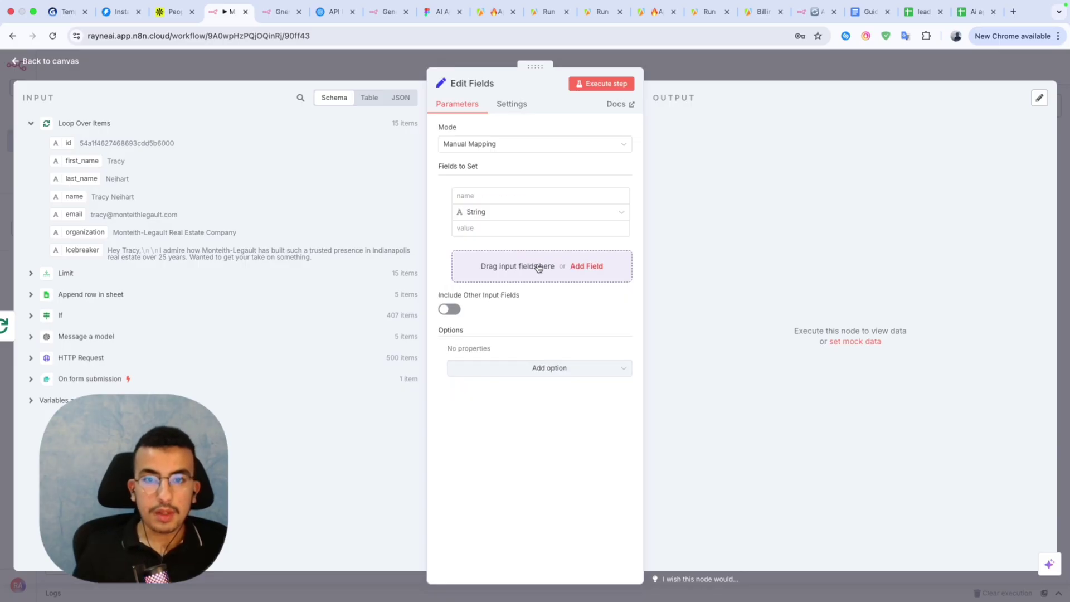
pyautogui.click(490, 198)
pyautogui.write('{')
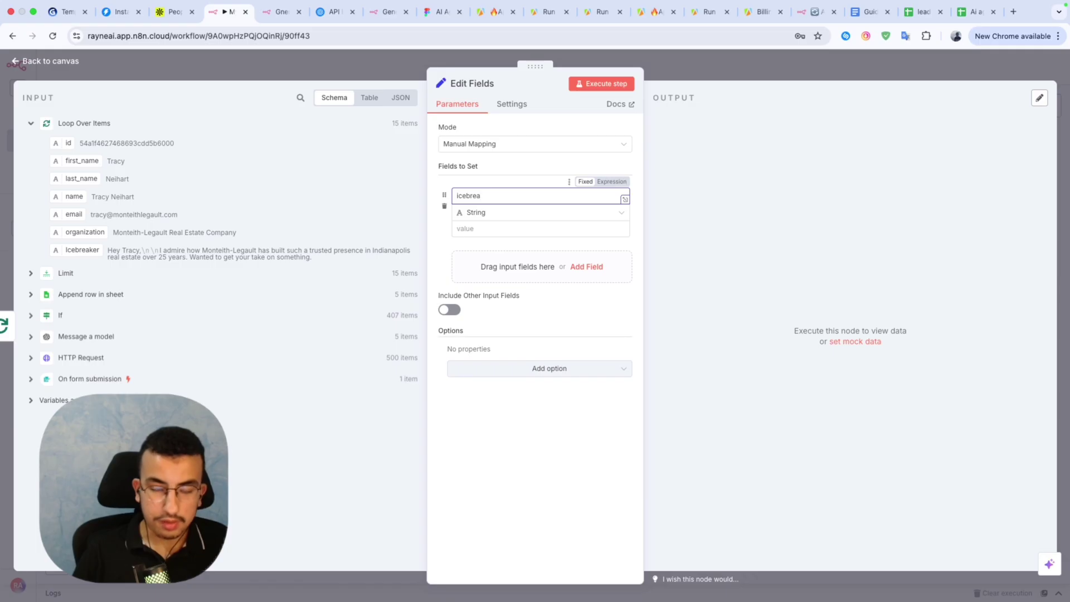
pyautogui.write('cebreaker')
pyautogui.moveTo(81, 250); pyautogui.dragTo(477, 228)
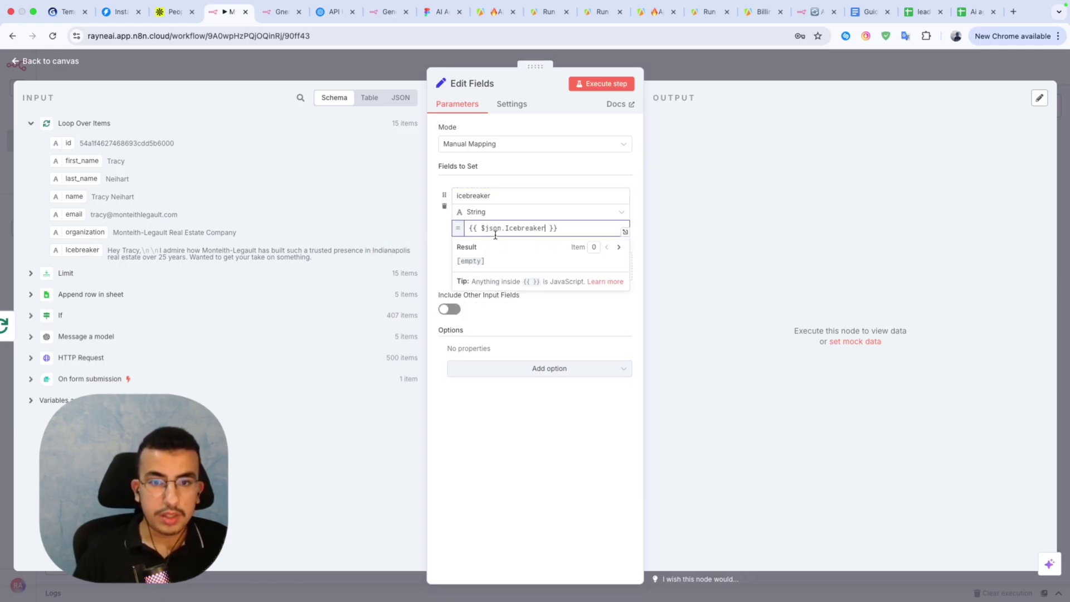
pyautogui.click(435, 276)
# Add email and firstname fields mapped from the lead's email and first_name inputs.
pyautogui.click(595, 280)
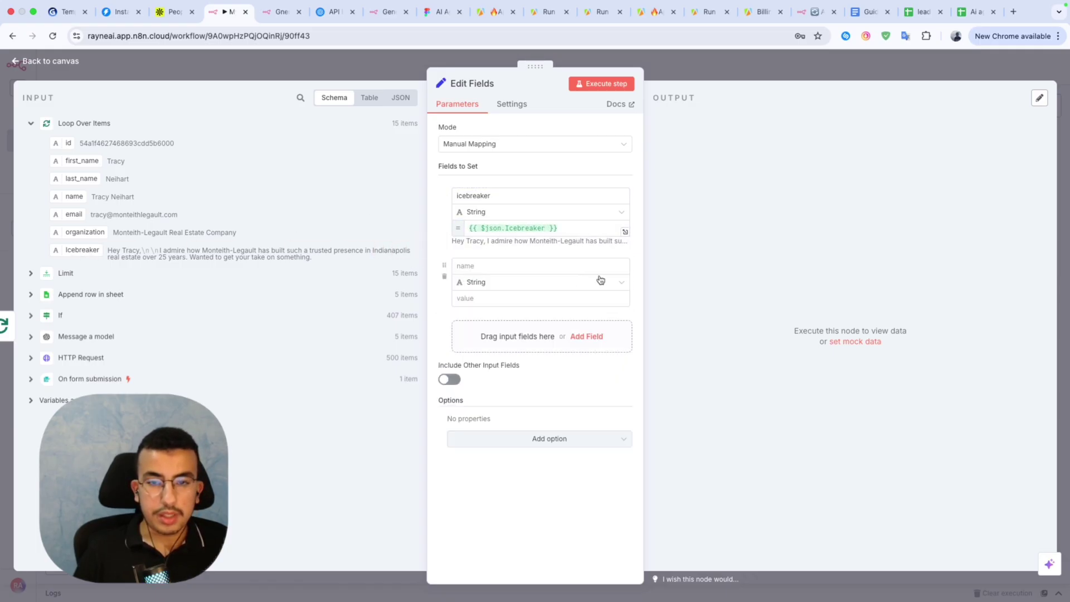
pyautogui.click(516, 266)
pyautogui.write('email')
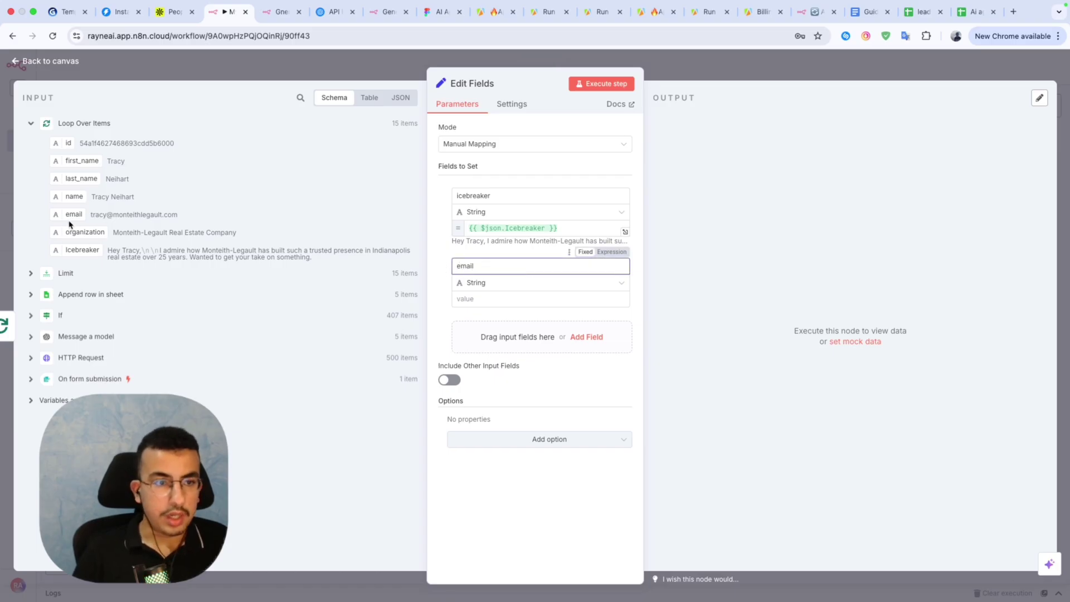
pyautogui.moveTo(72, 215); pyautogui.dragTo(483, 301)
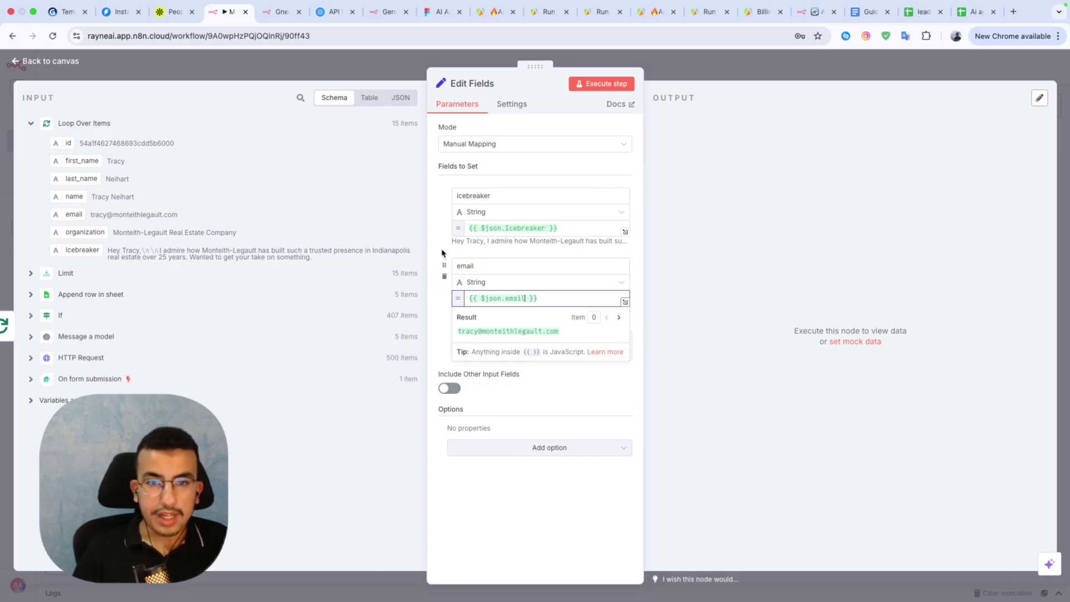
pyautogui.click(443, 253)
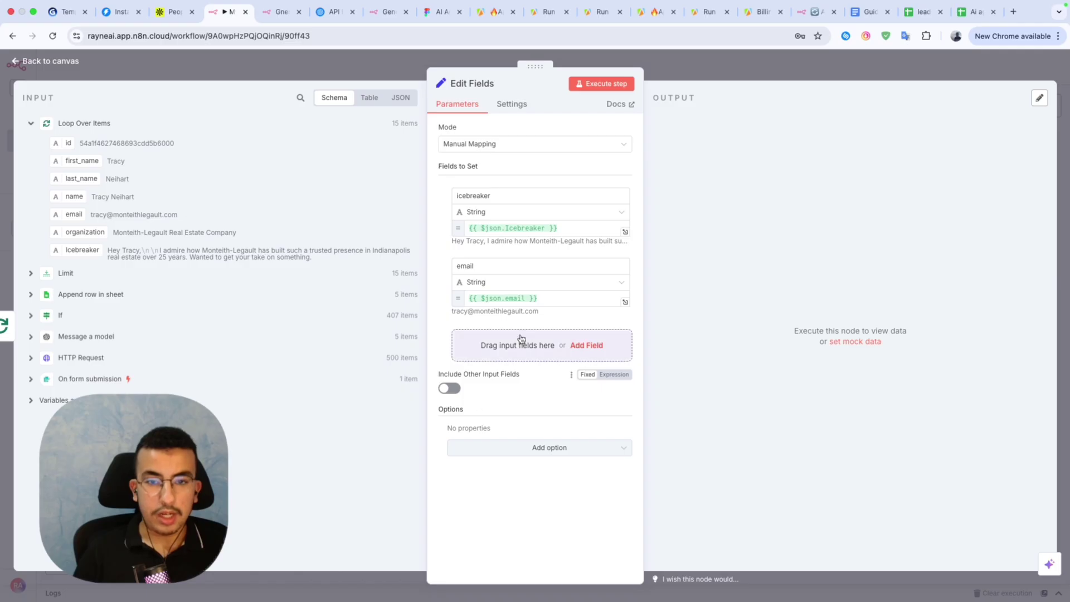
pyautogui.click(585, 345)
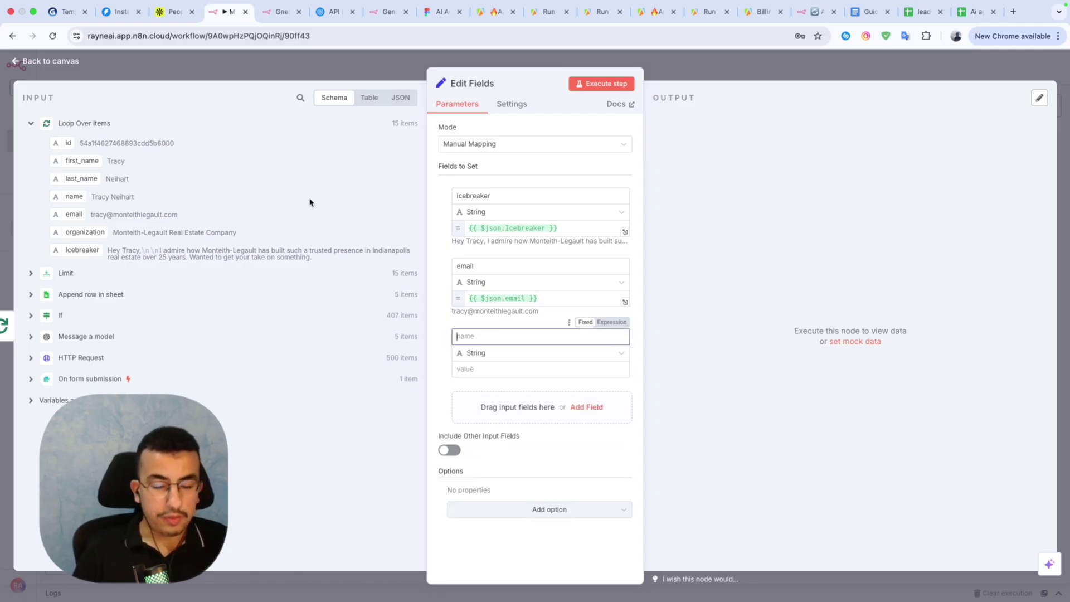
pyautogui.write('first')
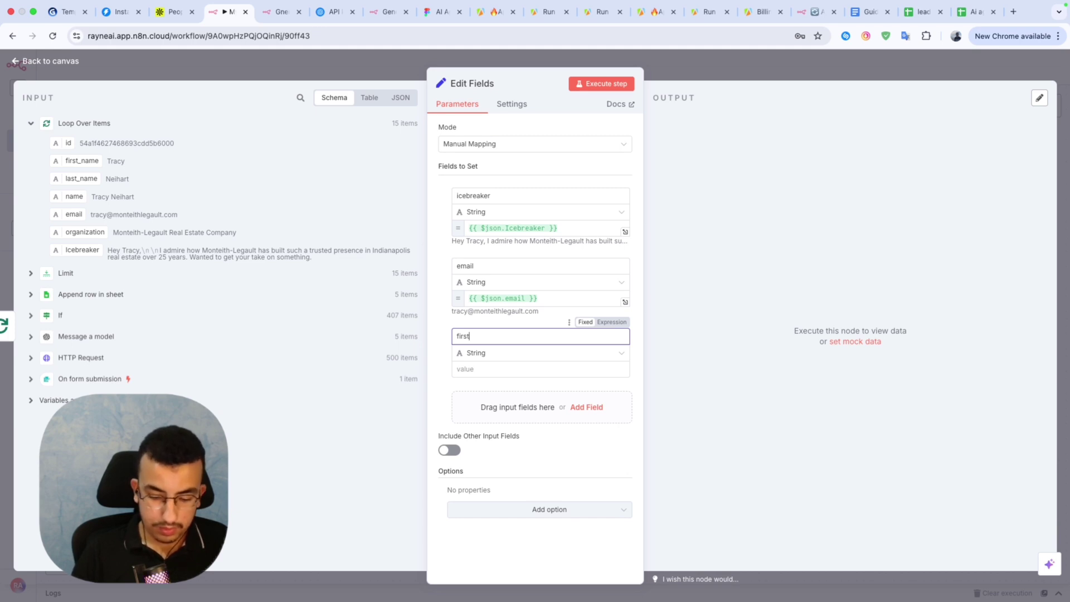
pyautogui.write('-')
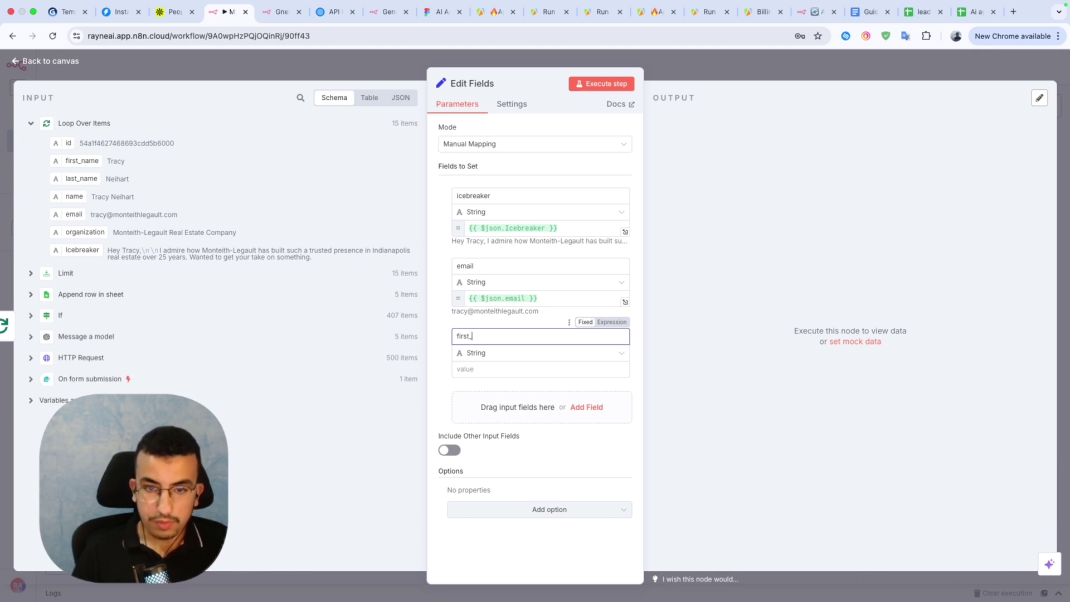
pyautogui.write('name')
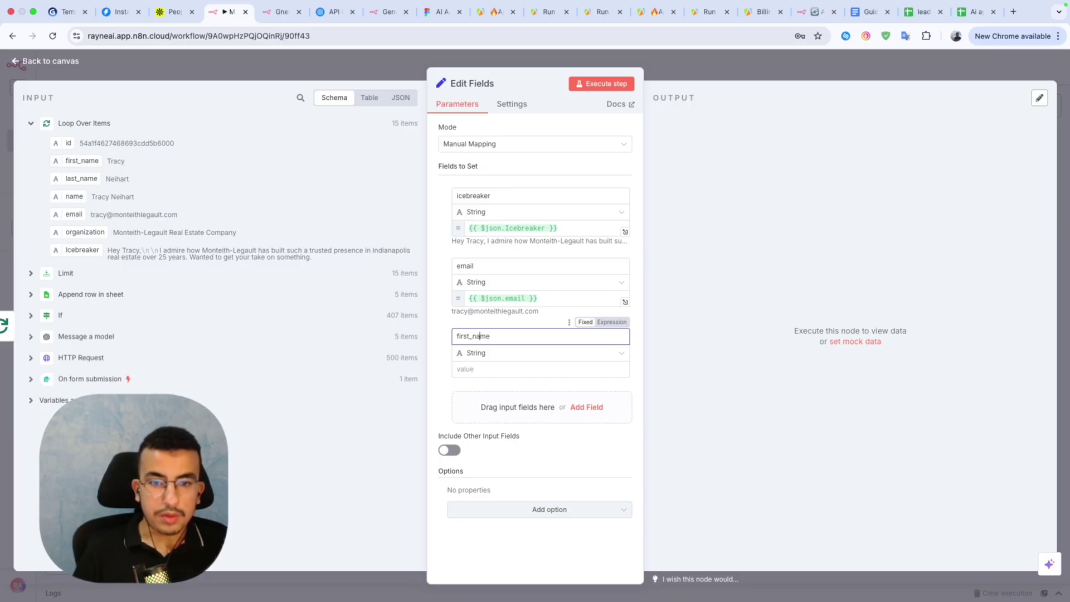
pyautogui.press('BackSpace')
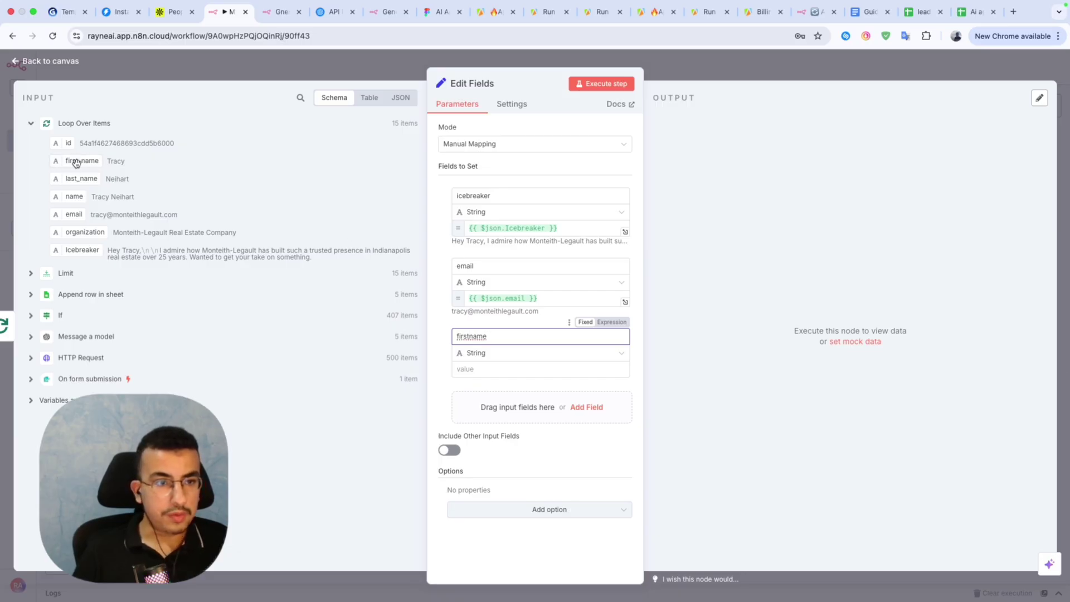
pyautogui.moveTo(80, 161); pyautogui.dragTo(490, 371)
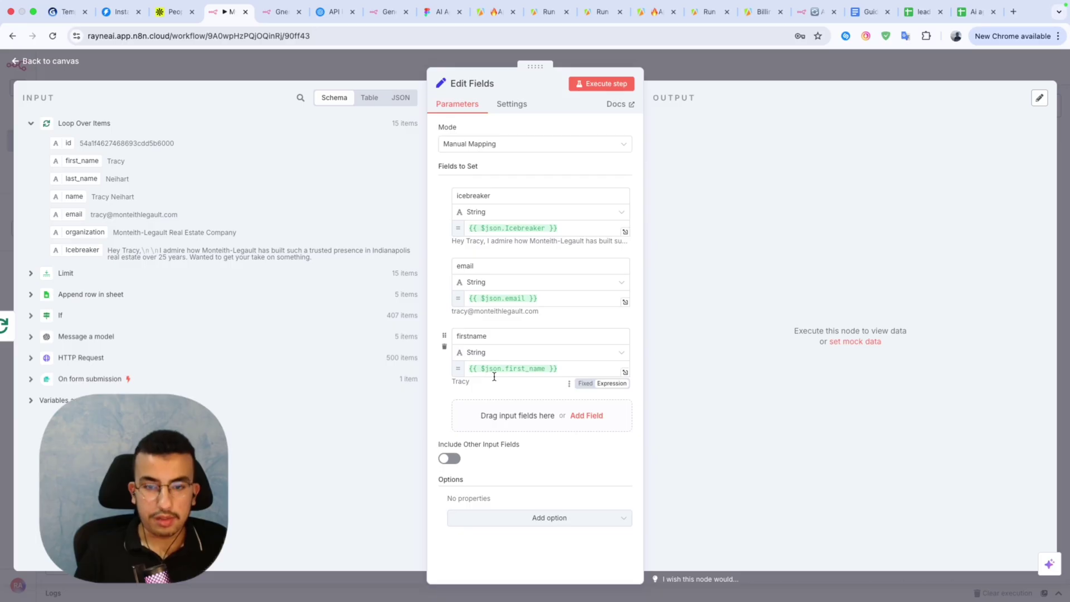
# Execute the Edit Fields step and pin its output of 15 leads.
pyautogui.click(607, 85)
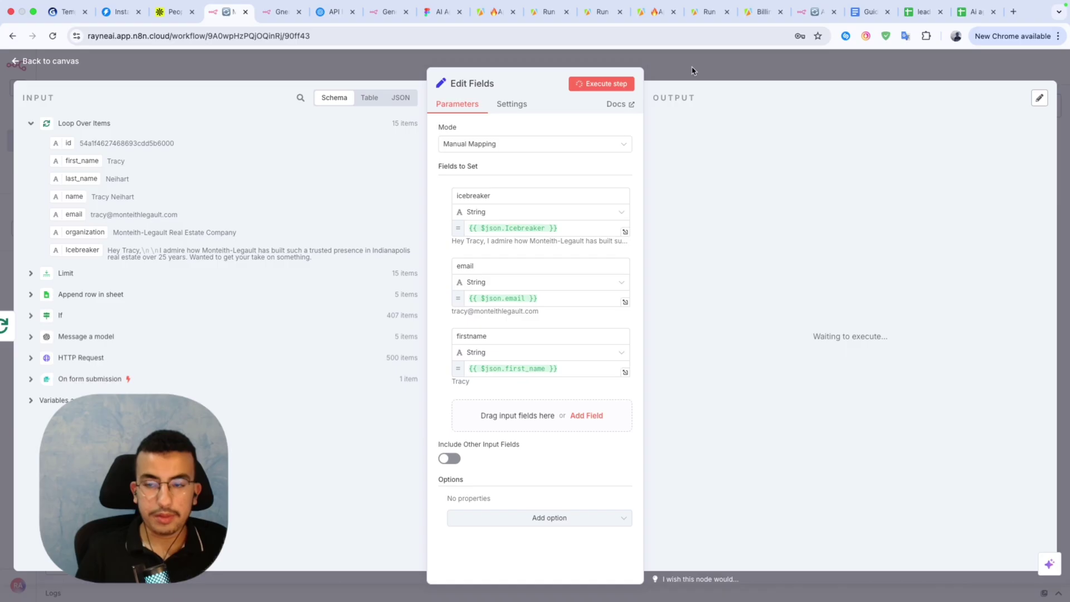
pyautogui.click(693, 70)
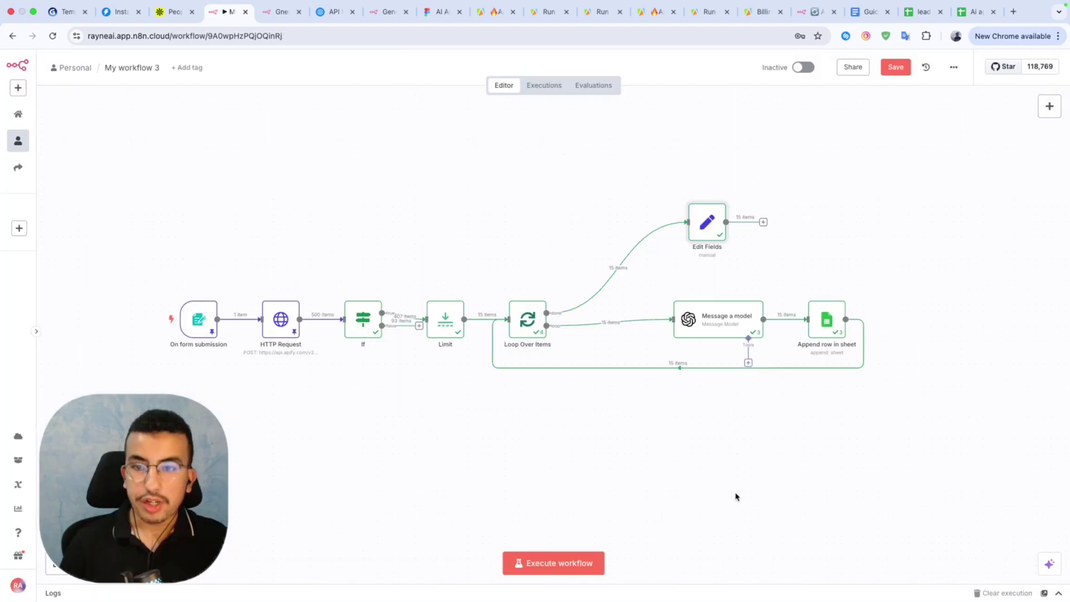
pyautogui.doubleClick(717, 225)
pyautogui.press('Escape')
pyautogui.press('p')
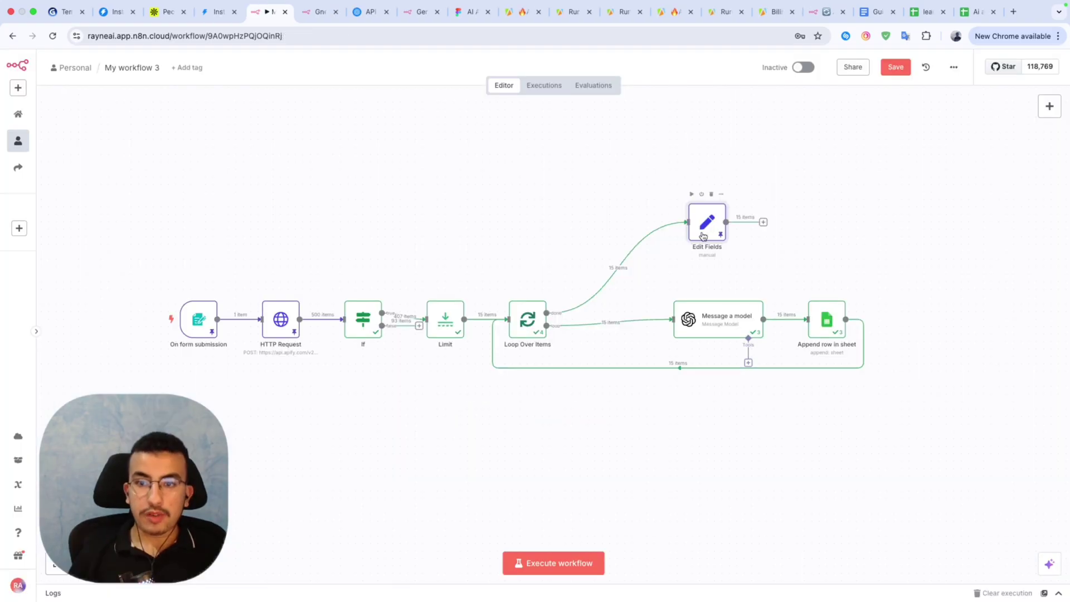
pyautogui.doubleClick(706, 227)
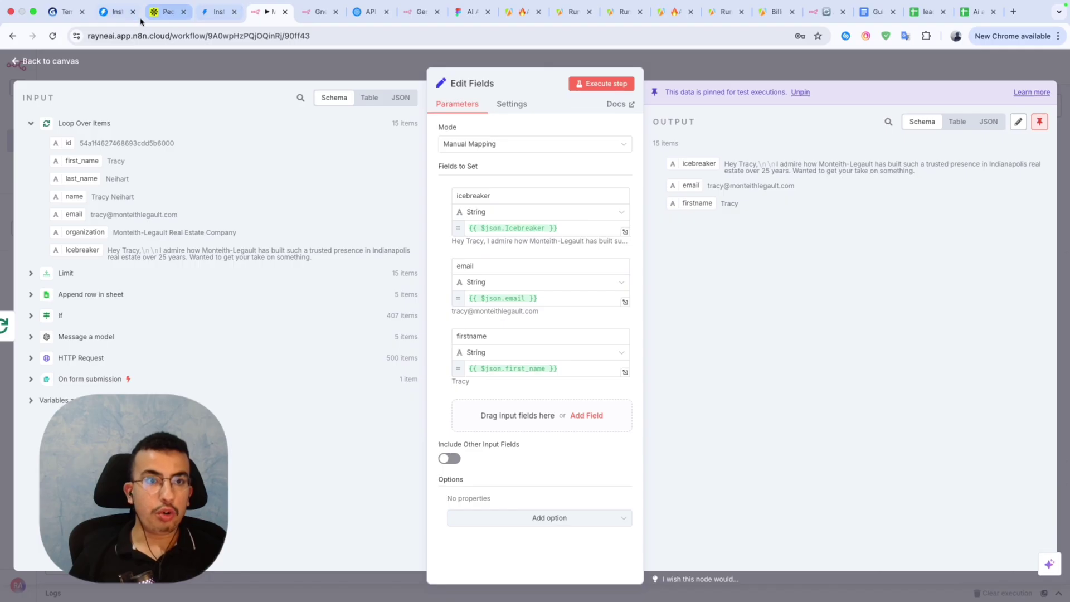
pyautogui.click(206, 13)
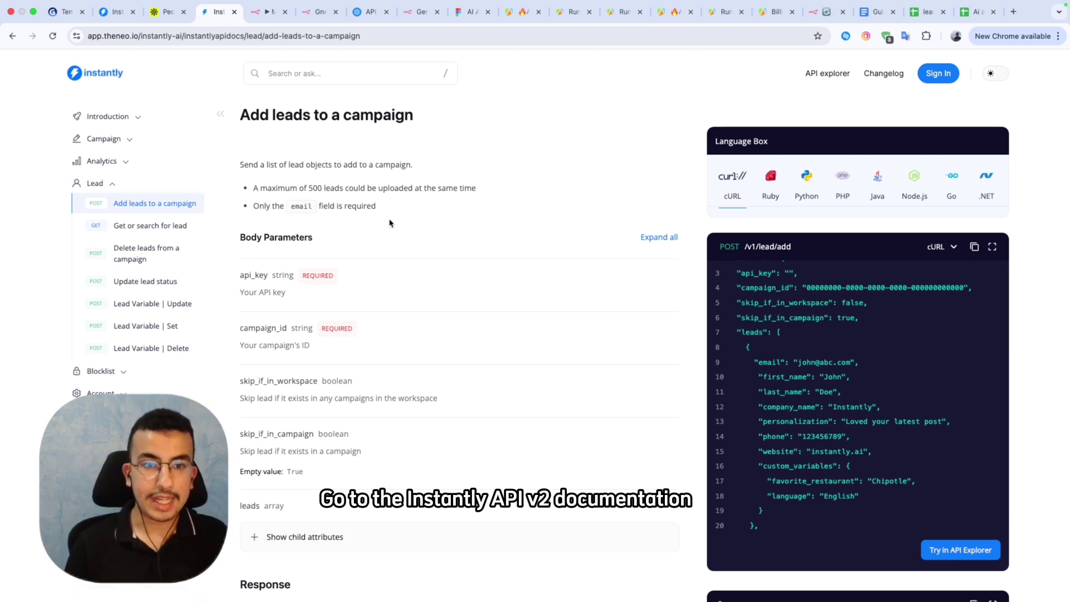
pyautogui.click(269, 12)
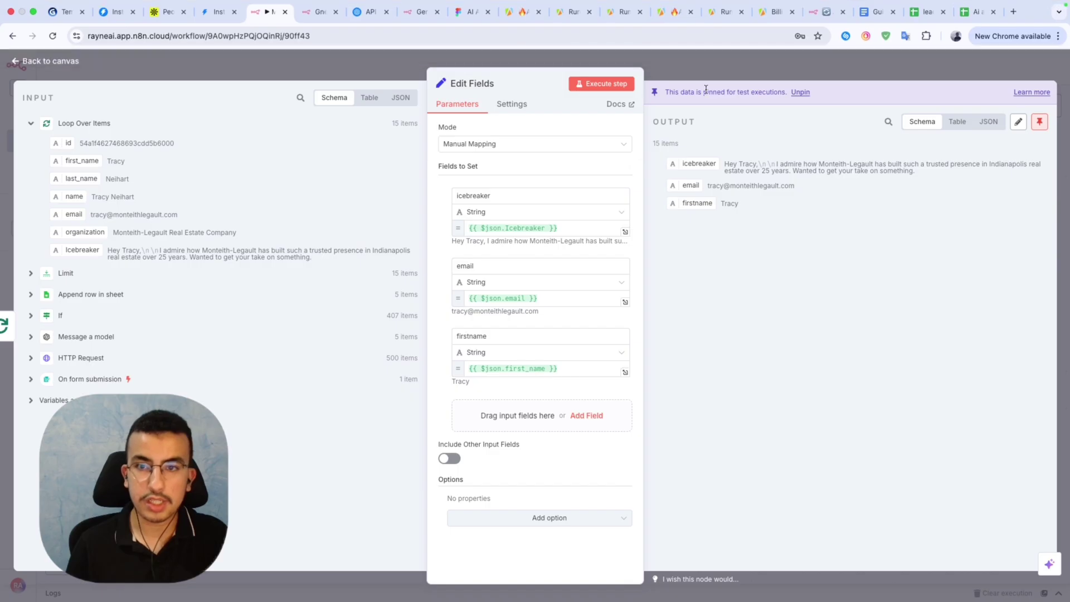
pyautogui.click(685, 69)
# Add an HTTP Request node after Edit Fields and set its method to POST.
pyautogui.click(764, 223)
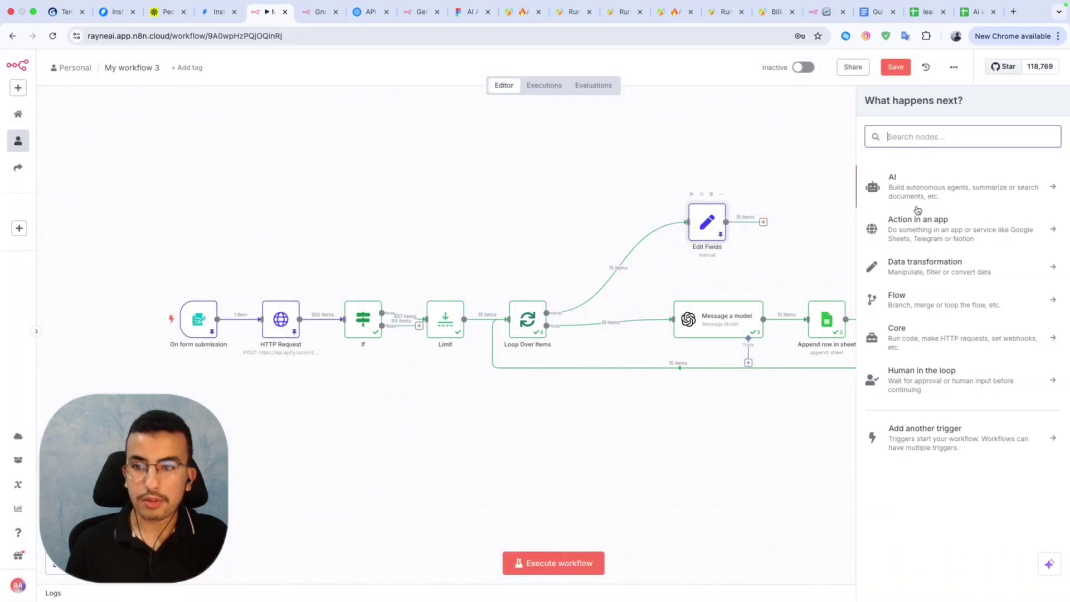
pyautogui.write('htt')
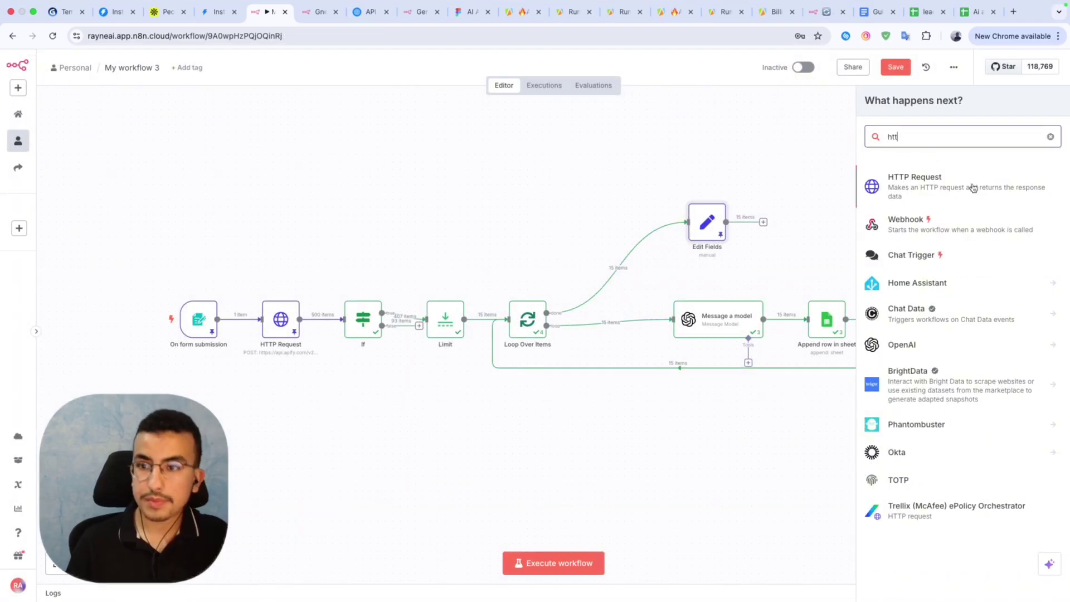
pyautogui.click(975, 196)
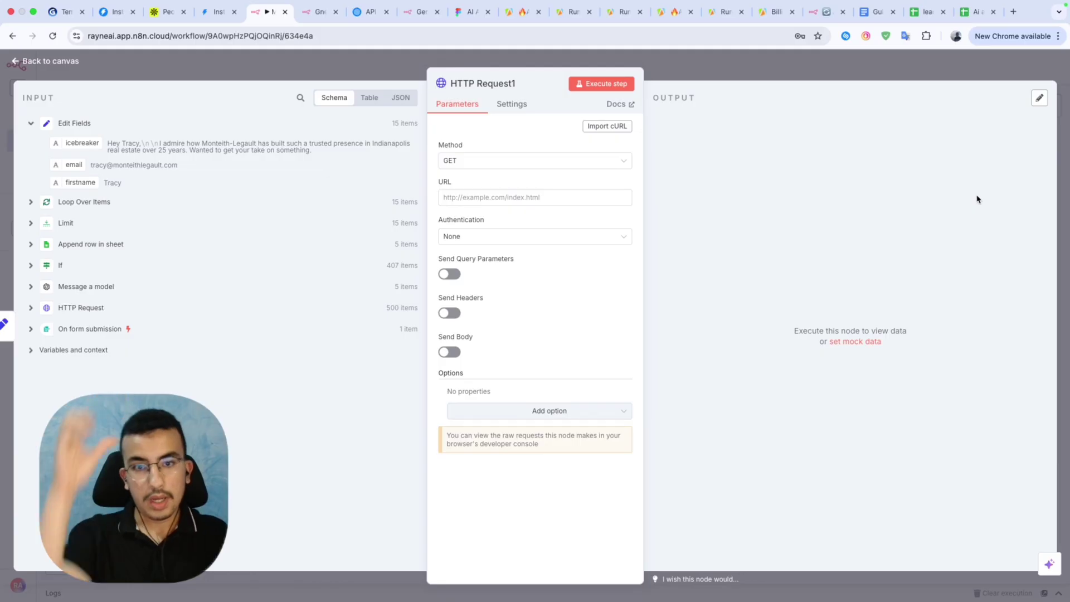
pyautogui.click(203, 27)
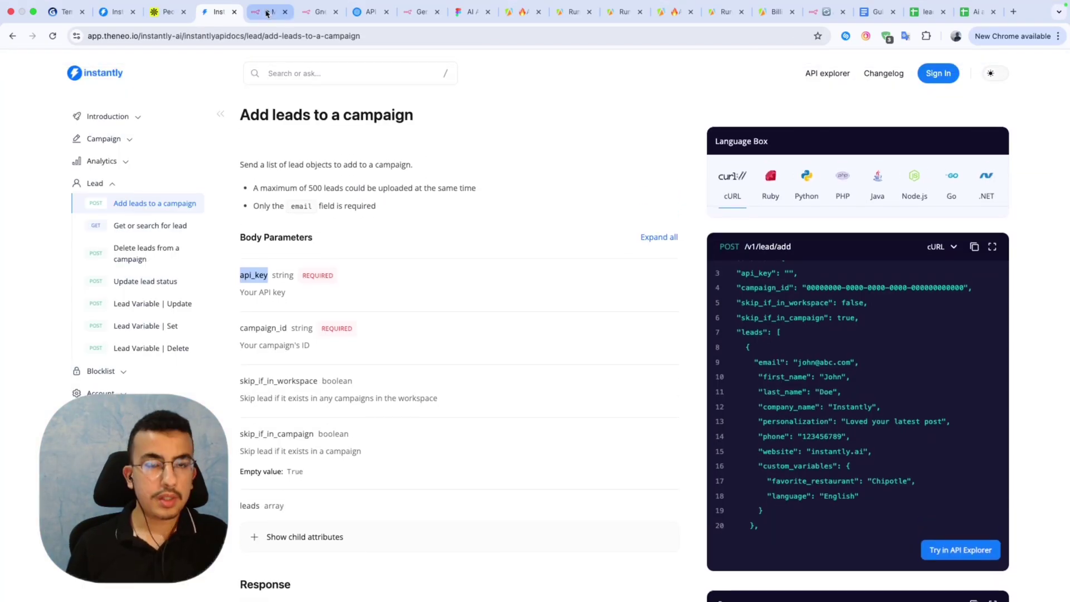
pyautogui.click(266, 12)
pyautogui.click(492, 160)
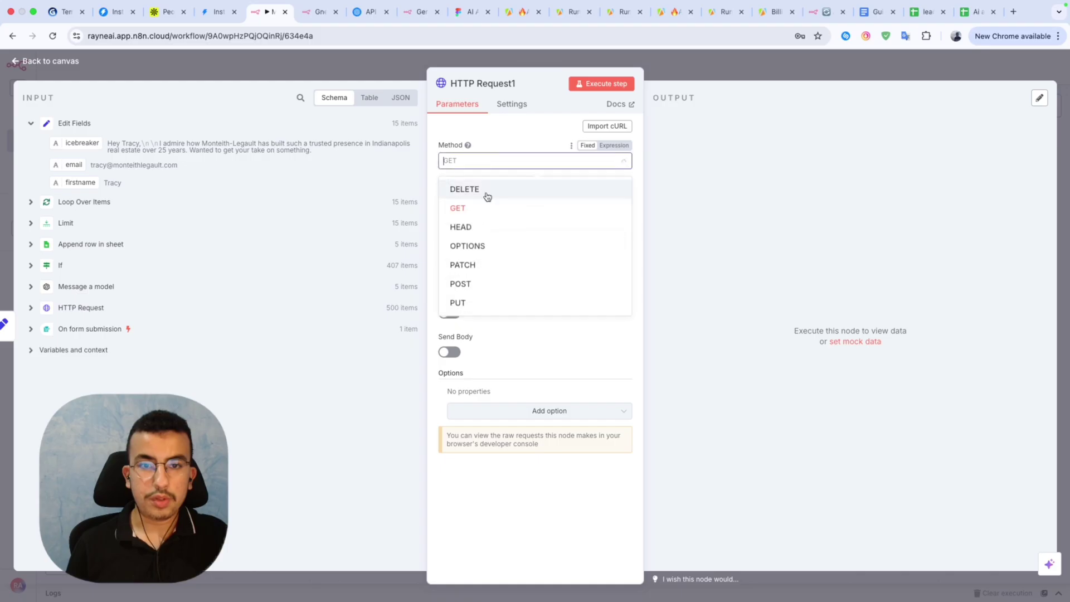
pyautogui.click(467, 284)
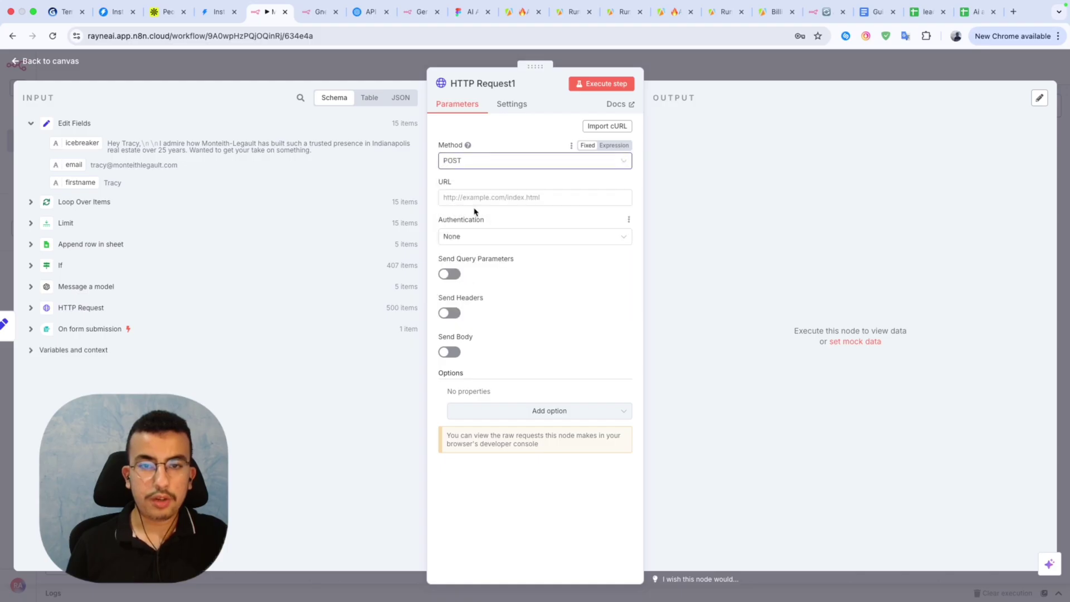
pyautogui.click(463, 197)
pyautogui.click(213, 11)
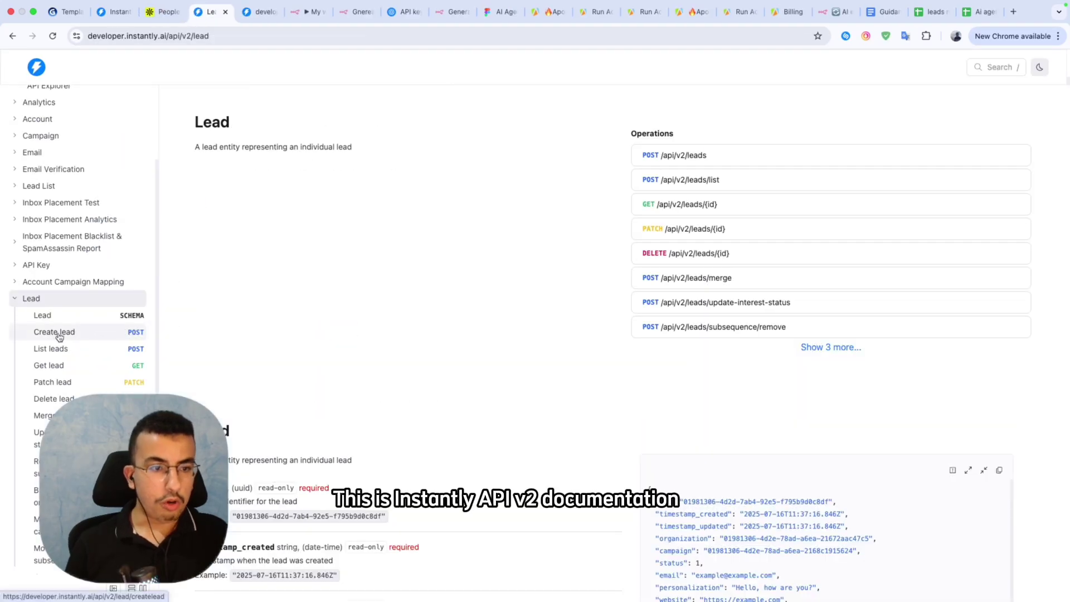
pyautogui.click(58, 333)
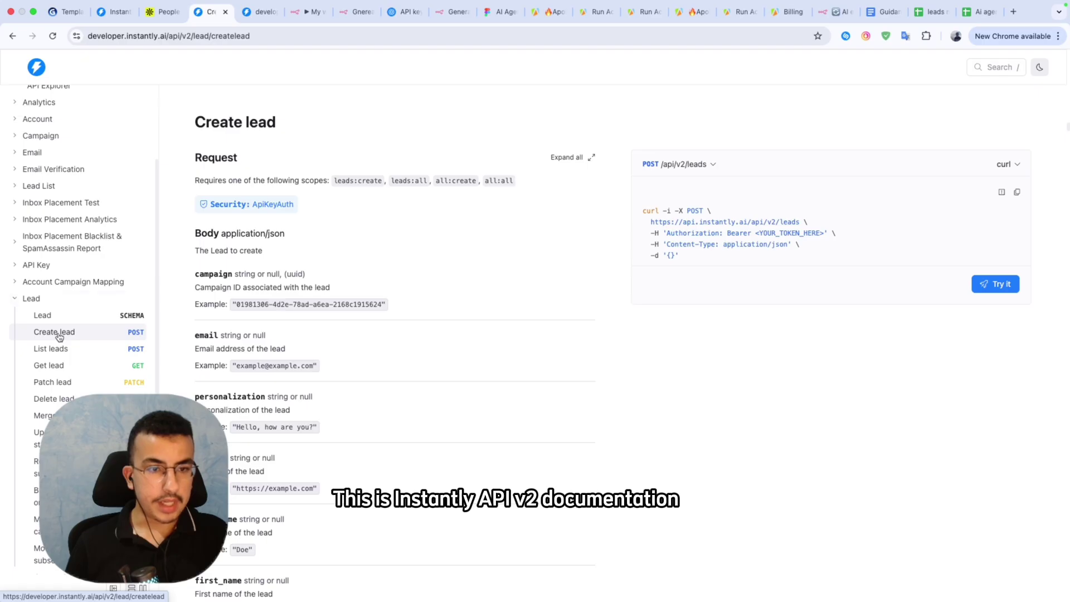
pyautogui.scroll(-1, 346, 286)
pyautogui.scroll(1, 345, 285)
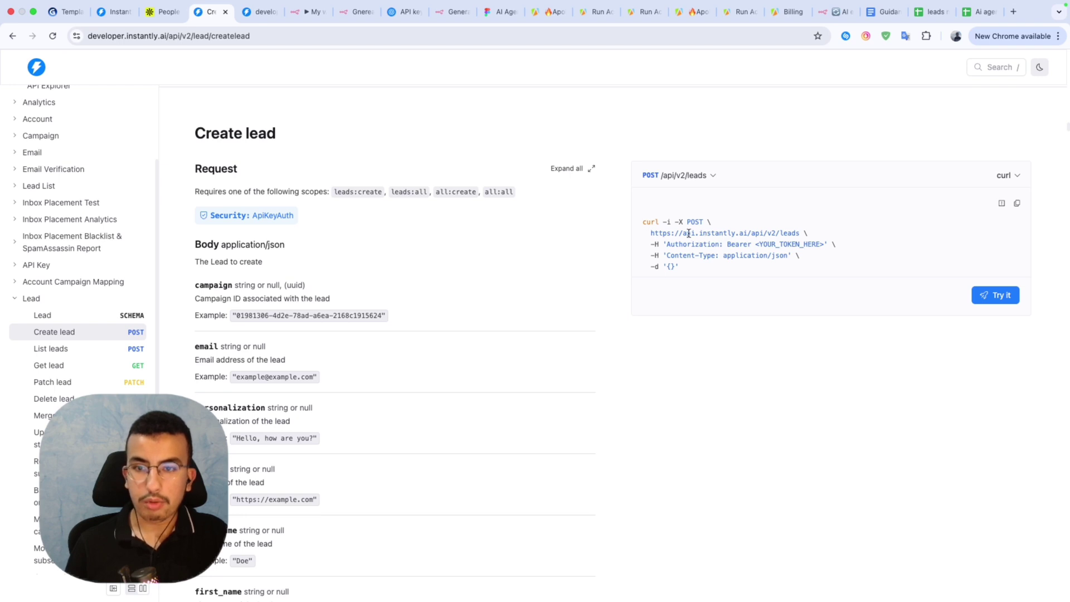
pyautogui.tripleClick(689, 232)
pyautogui.click(835, 239)
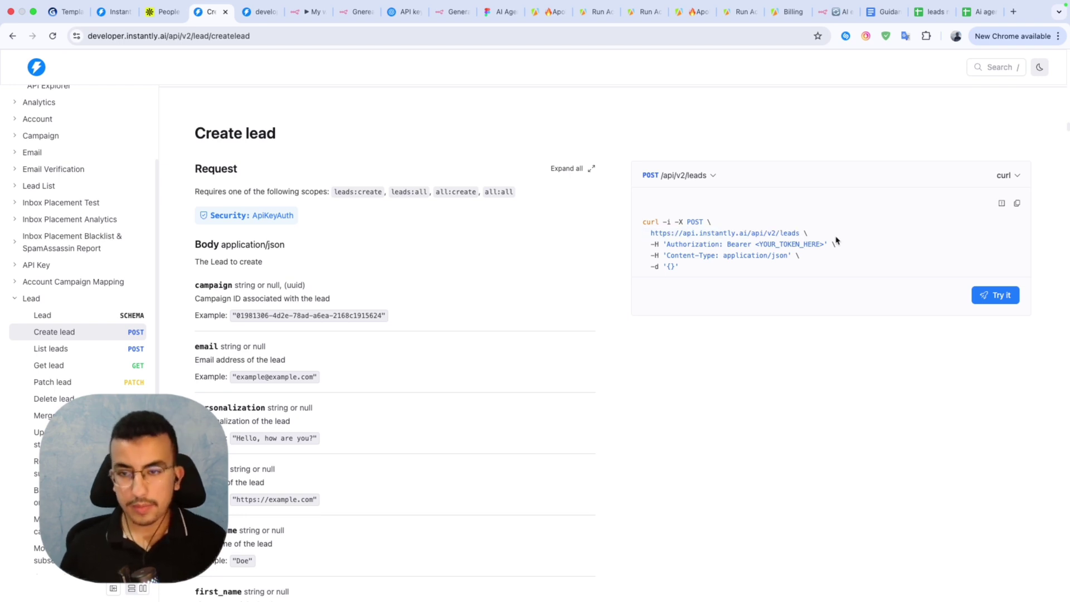
pyautogui.moveTo(802, 233); pyautogui.dragTo(645, 235)
pyautogui.press('super+c')
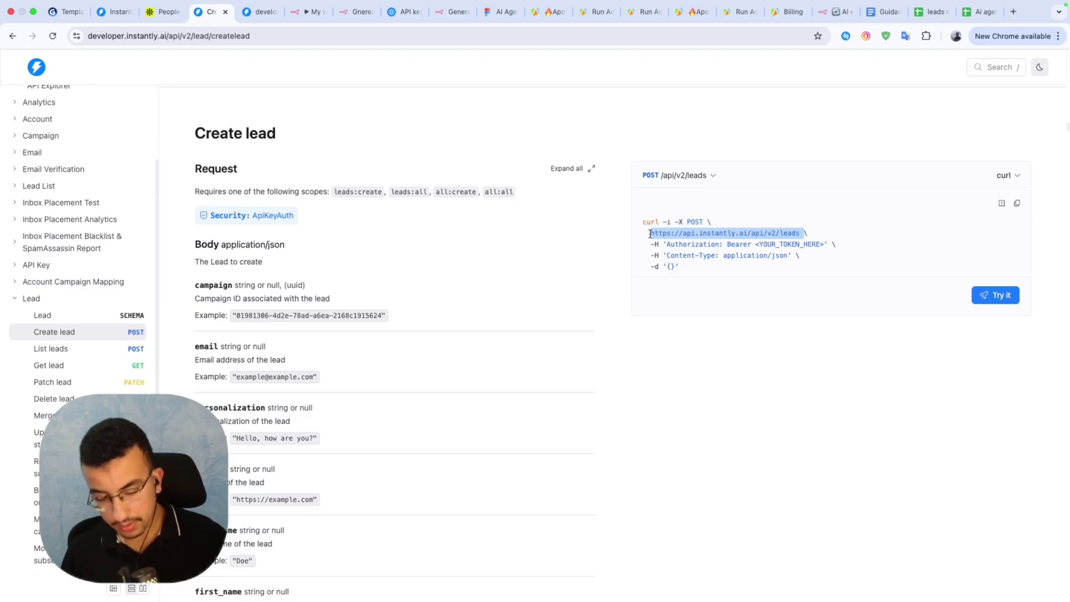
pyautogui.click(306, 22)
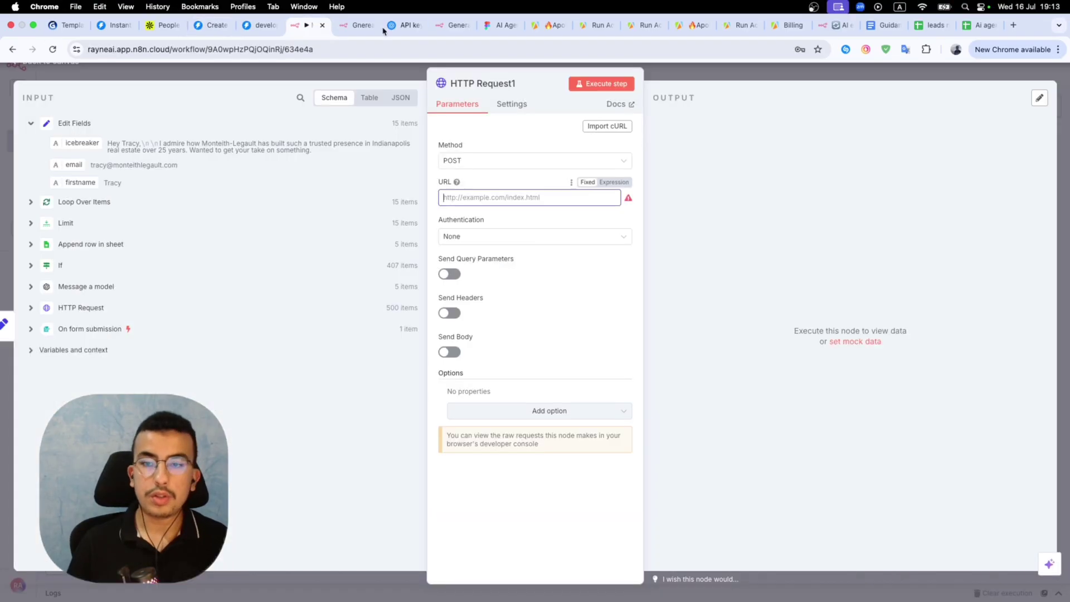
pyautogui.click(898, 199)
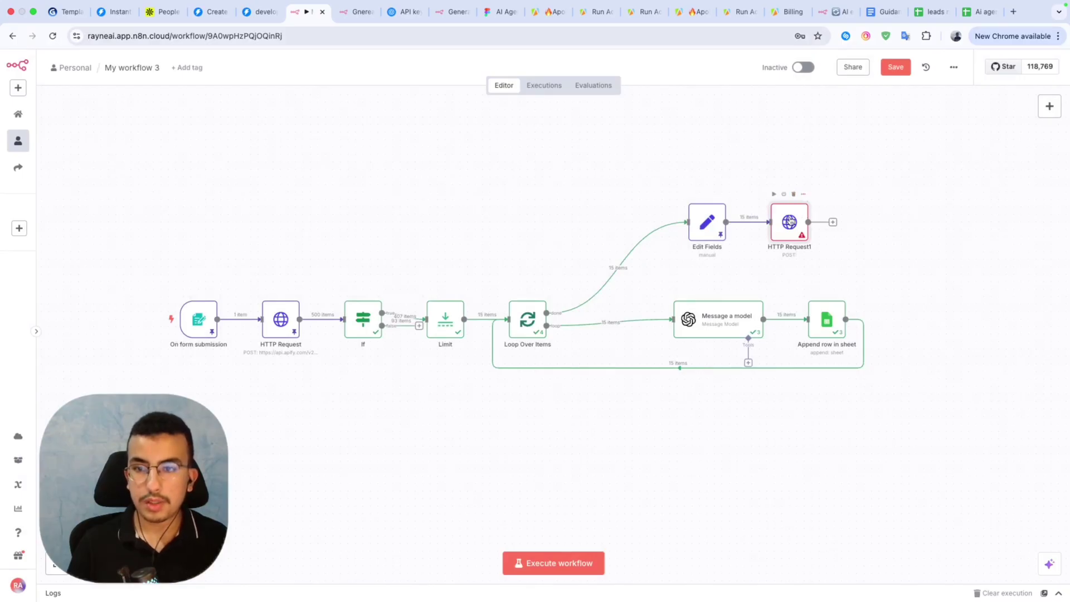
pyautogui.doubleClick(790, 221)
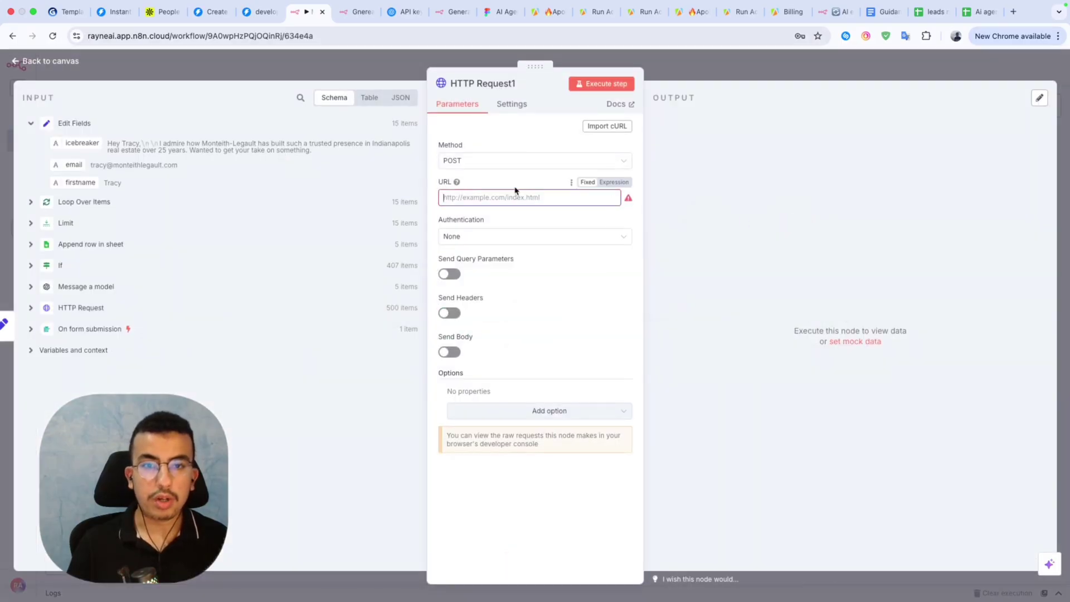
pyautogui.click(497, 196)
pyautogui.press('super+v')
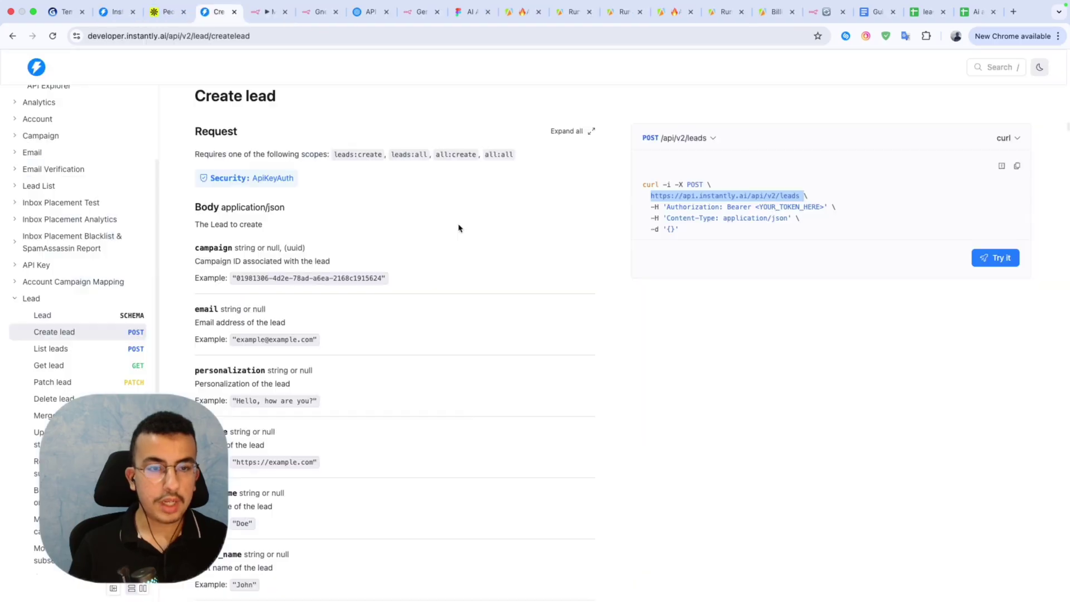
# Copy the campaign field name from Instantly's Create lead API docs.
pyautogui.click(214, 11)
pyautogui.scroll(2, 458, 228)
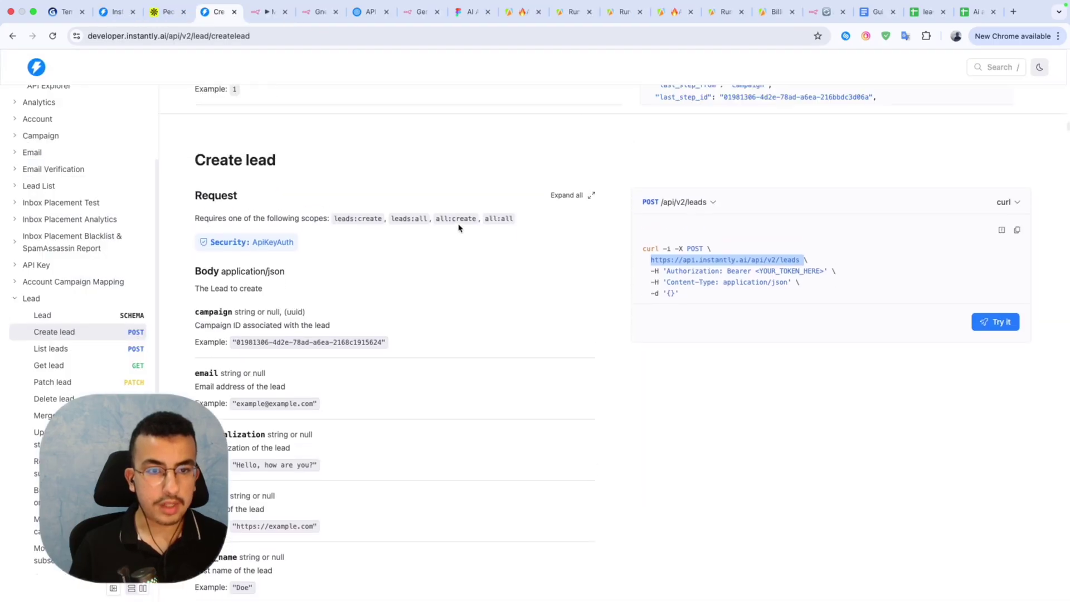
pyautogui.scroll(10, 450, 249)
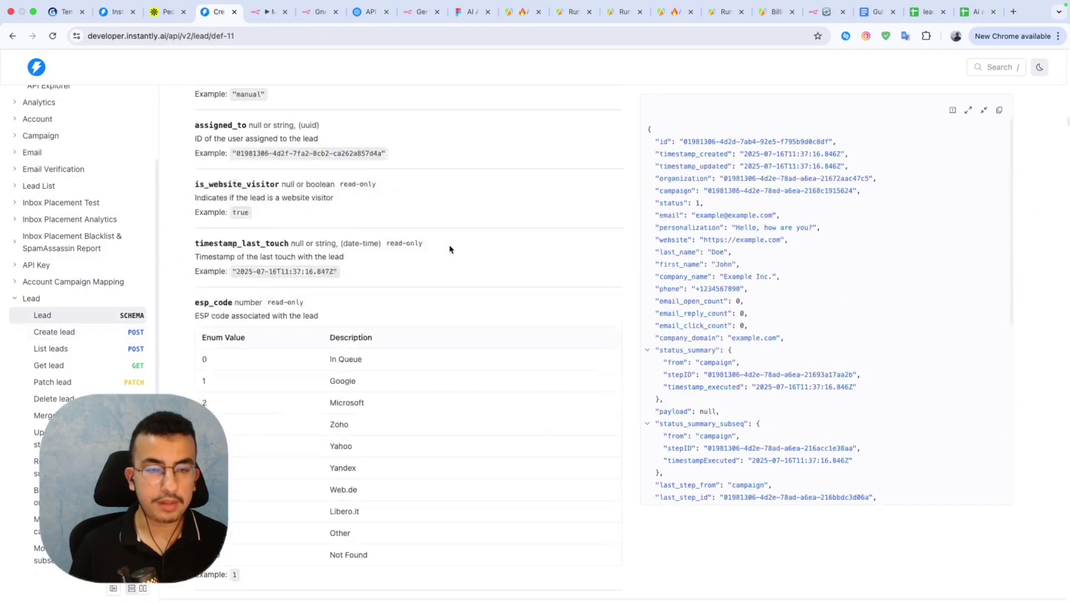
pyautogui.scroll(-10, 450, 249)
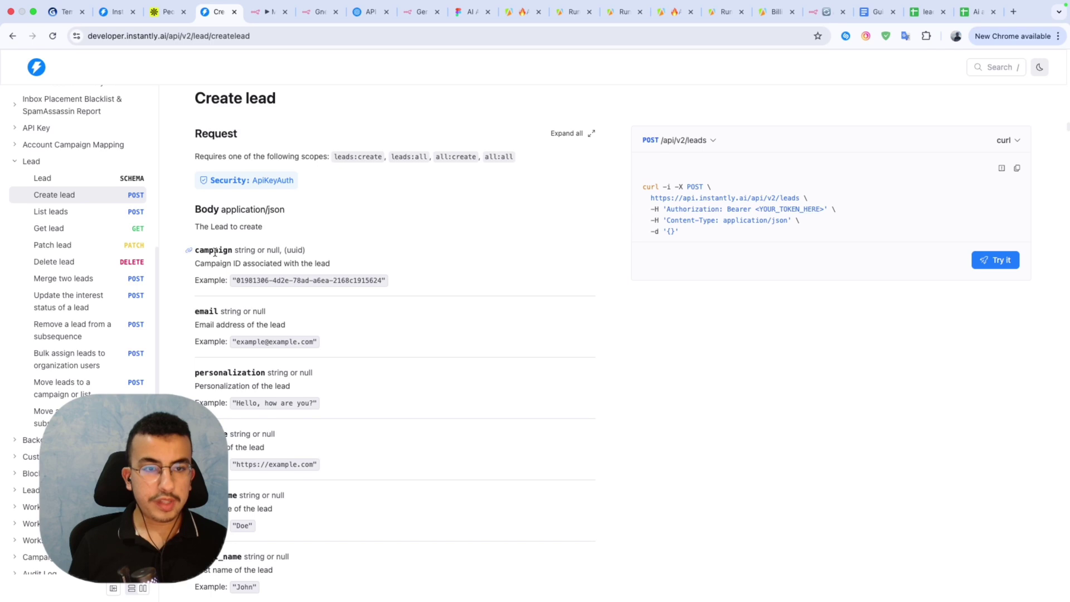
pyautogui.doubleClick(215, 252)
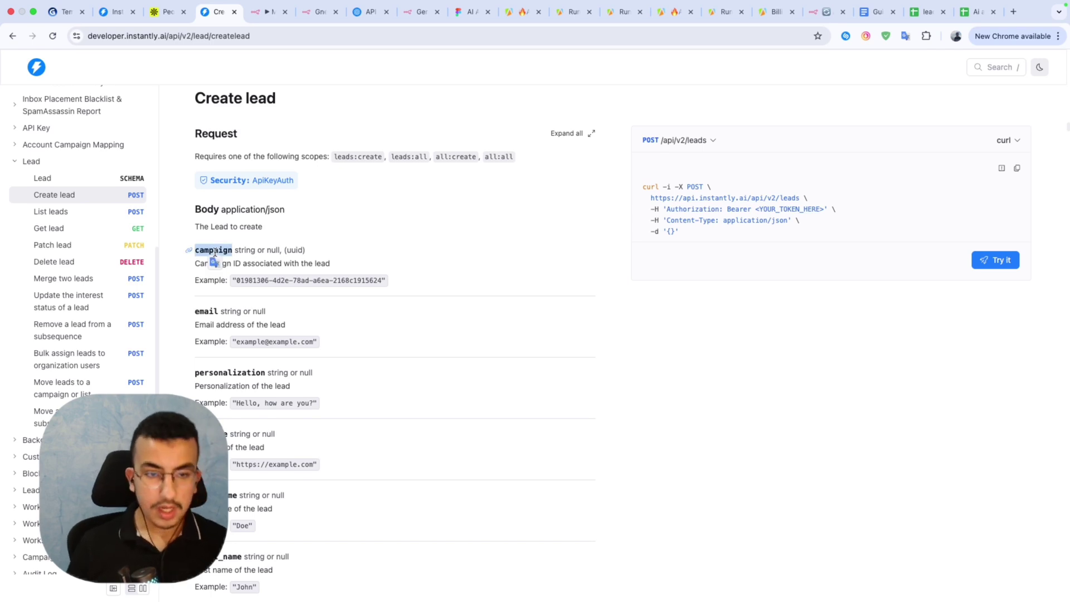
pyautogui.click(269, 12)
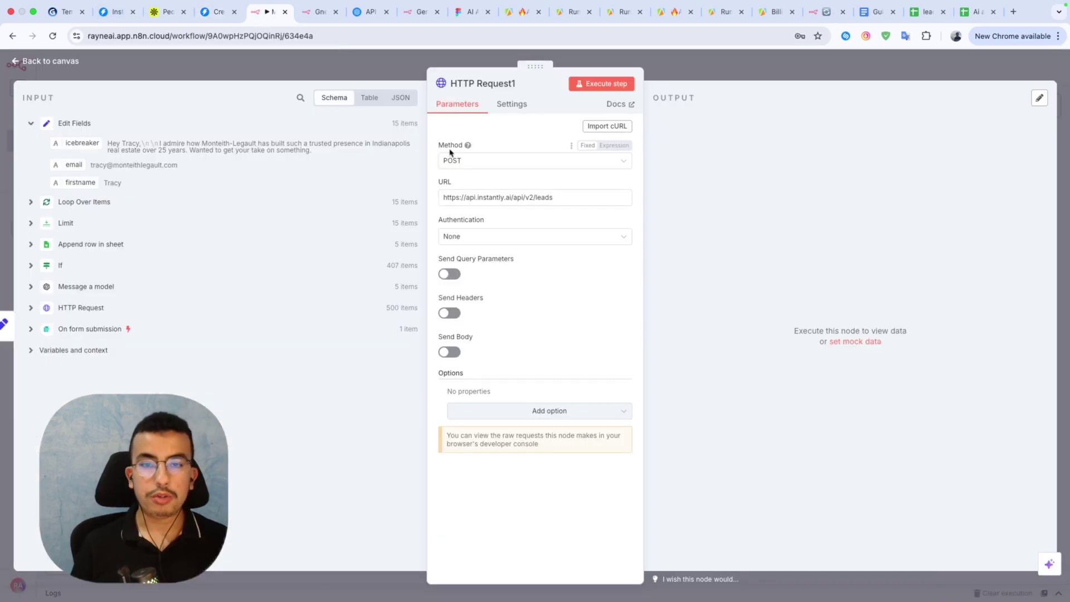
# Turn on the request body and name the first body parameter campaign.
pyautogui.click(450, 353)
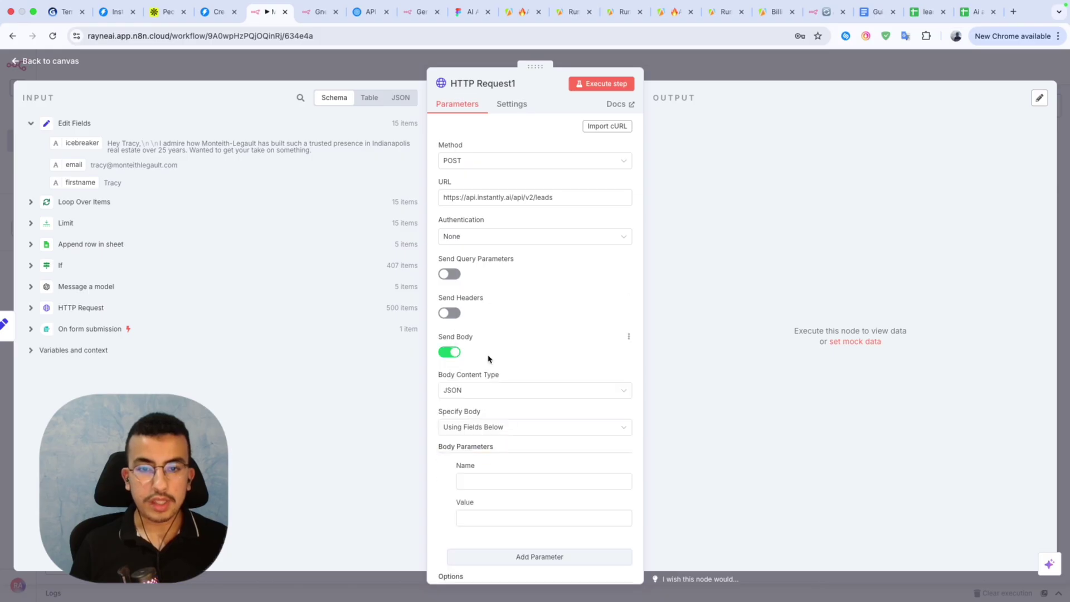
pyautogui.click(478, 482)
pyautogui.write('campaign')
pyautogui.scroll(-2, 534, 468)
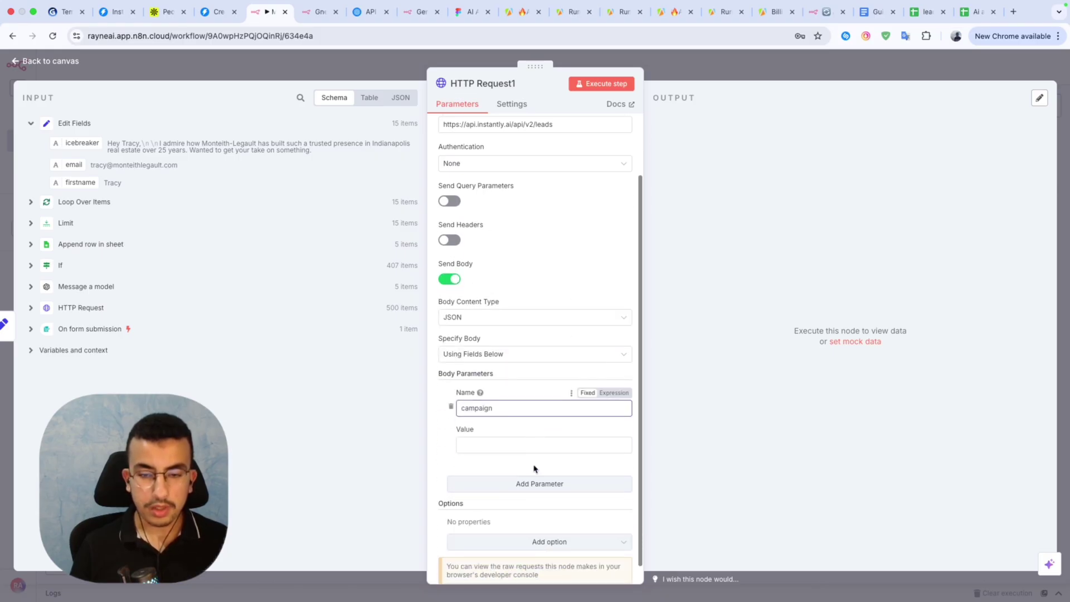
# Add a second body parameter named email, following the Instantly docs.
pyautogui.click(501, 491)
pyautogui.click(213, 11)
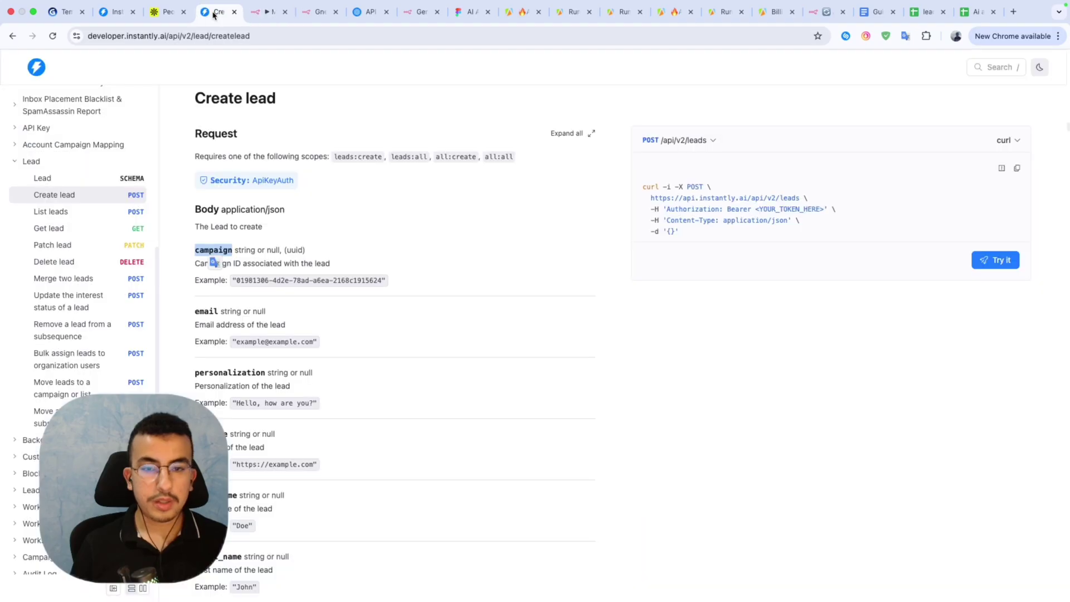
pyautogui.doubleClick(205, 308)
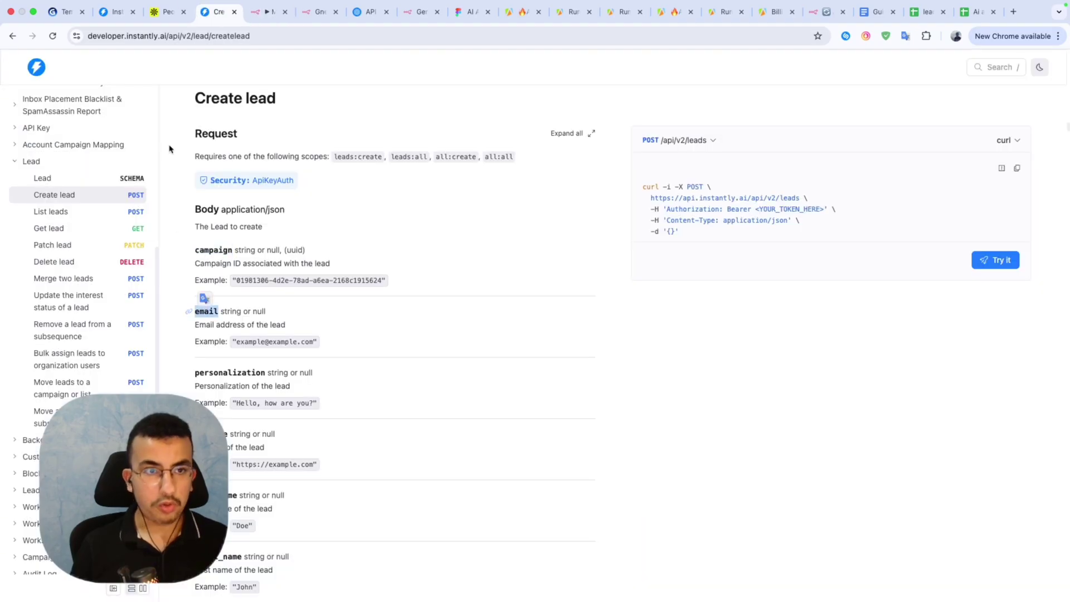
pyautogui.click(267, 12)
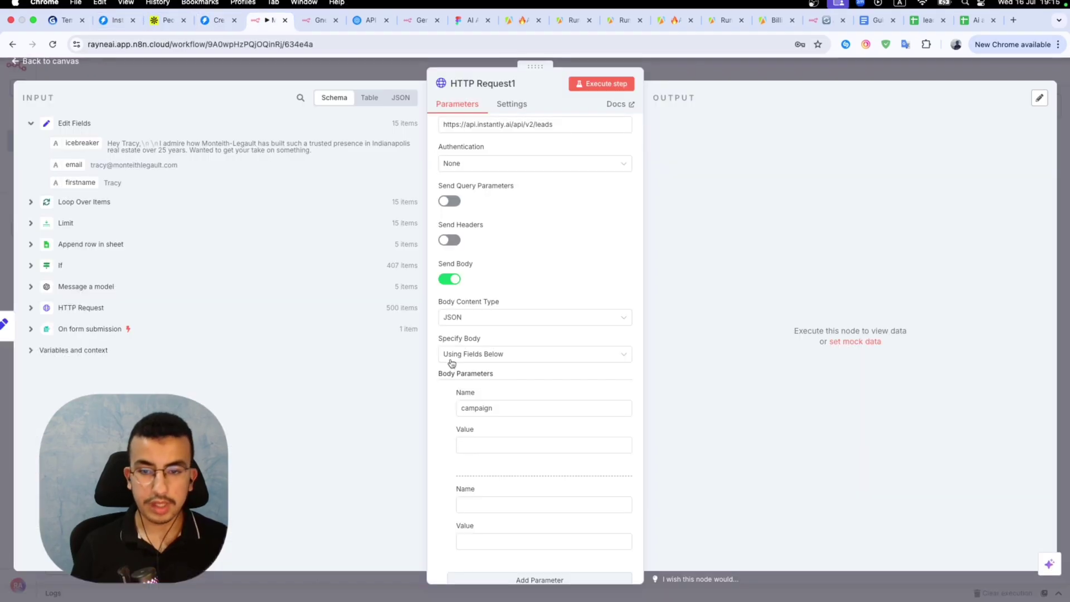
pyautogui.click(479, 503)
pyautogui.write('email')
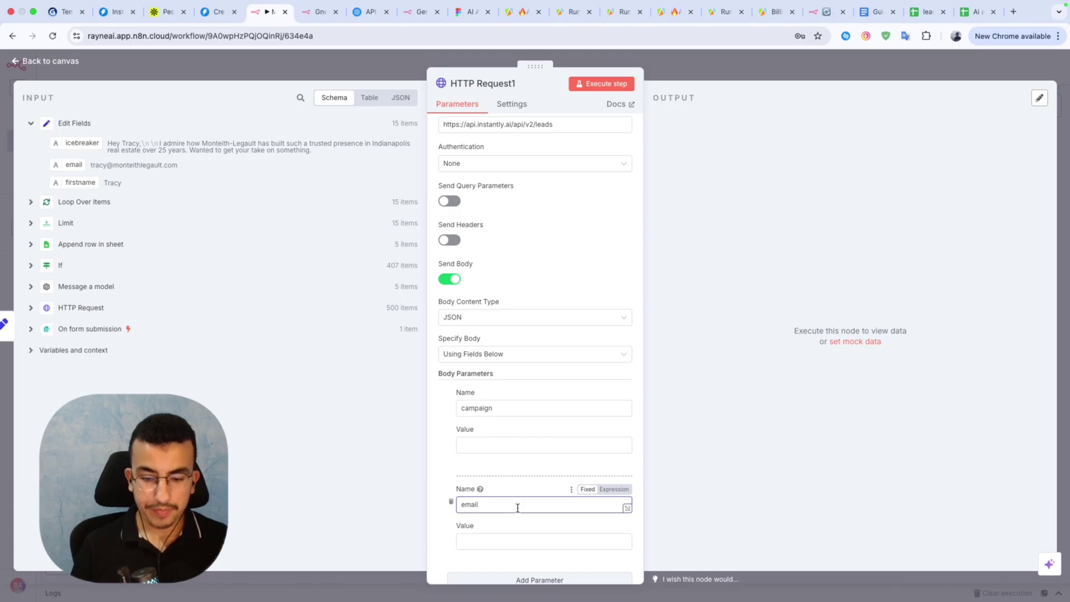
pyautogui.scroll(-3, 517, 507)
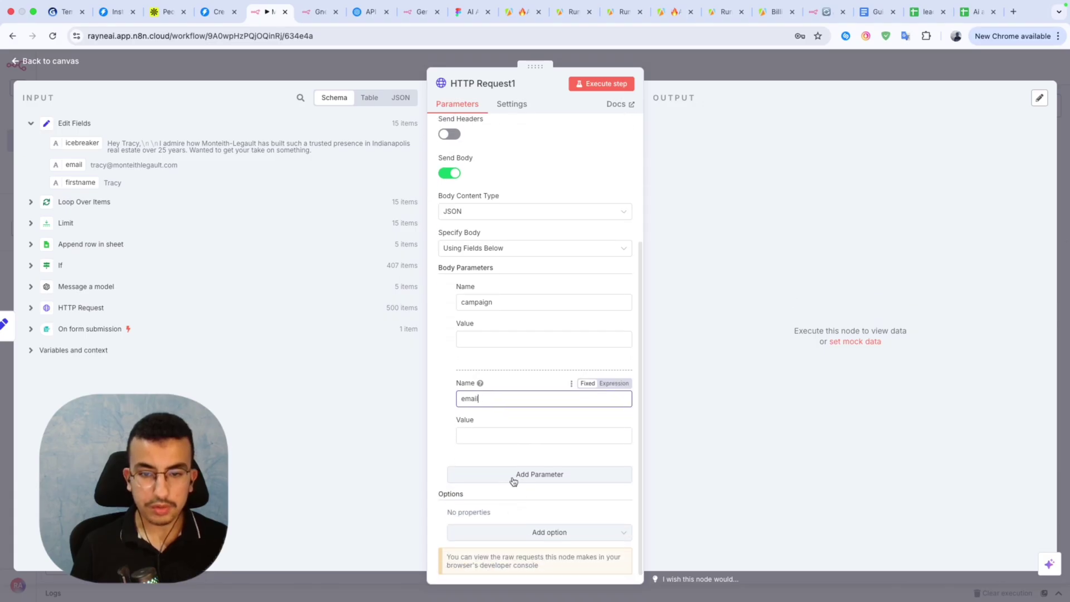
# Add a third body parameter named personalization, copied from the Create lead docs.
pyautogui.click(513, 474)
pyautogui.click(473, 490)
pyautogui.click(213, 12)
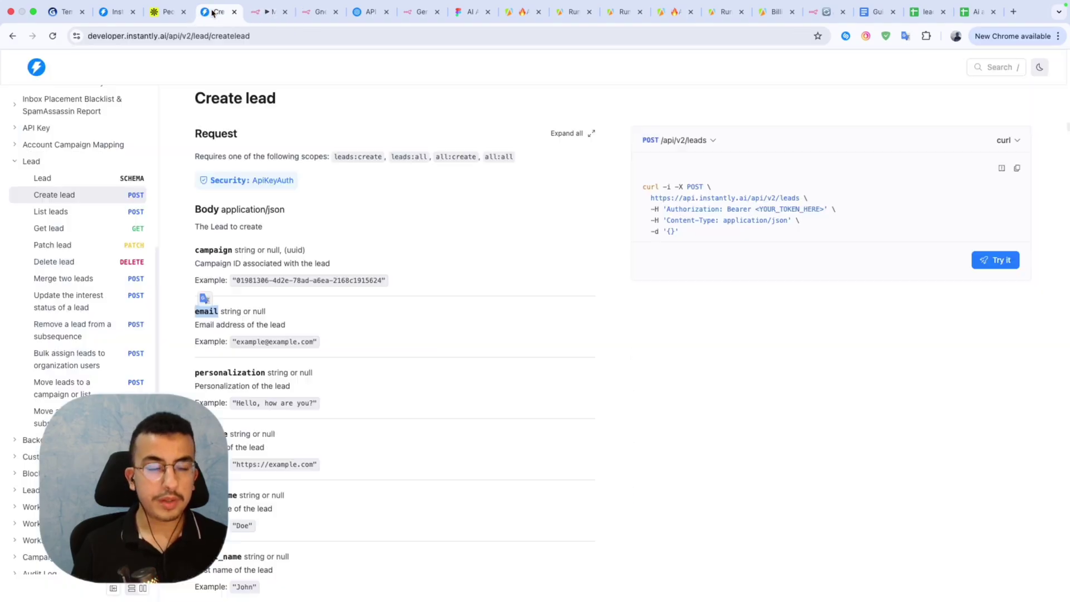
pyautogui.scroll(-1, 220, 283)
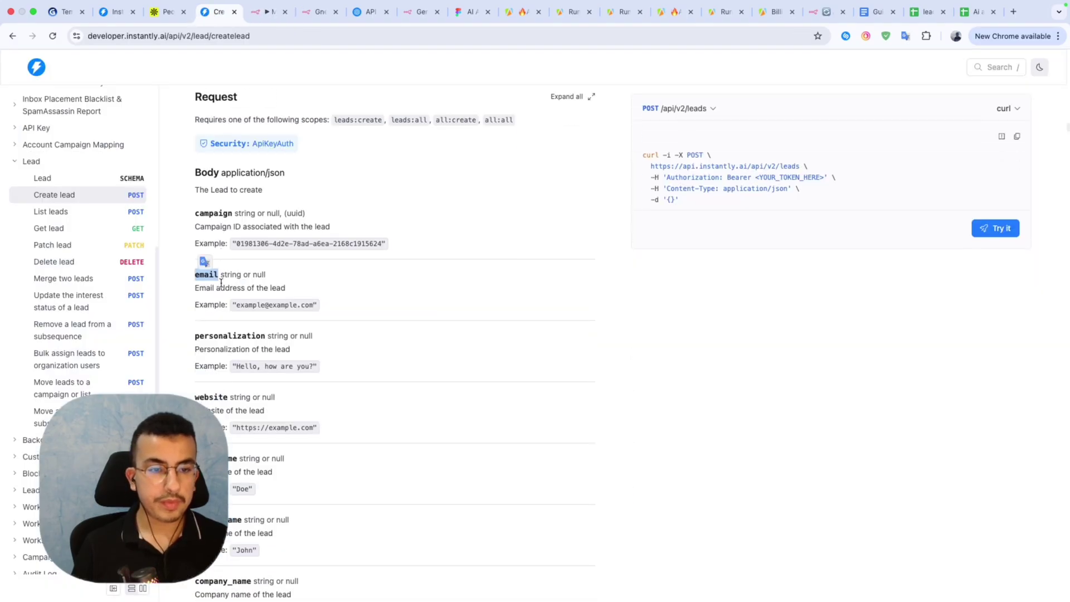
pyautogui.doubleClick(217, 335)
pyautogui.hotkey('ctrl', 'c')
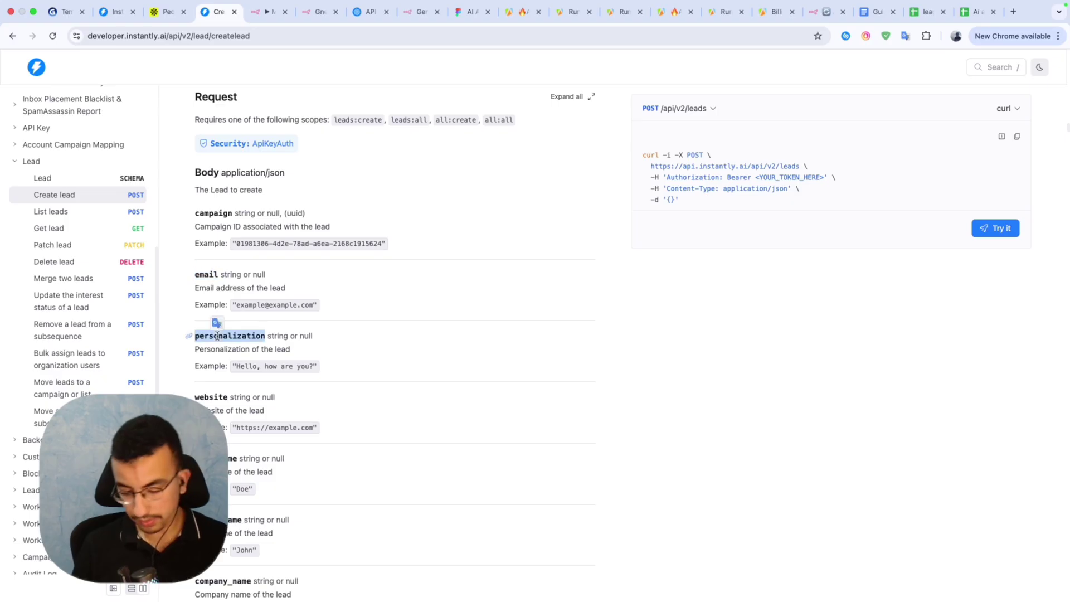
pyautogui.click(116, 11)
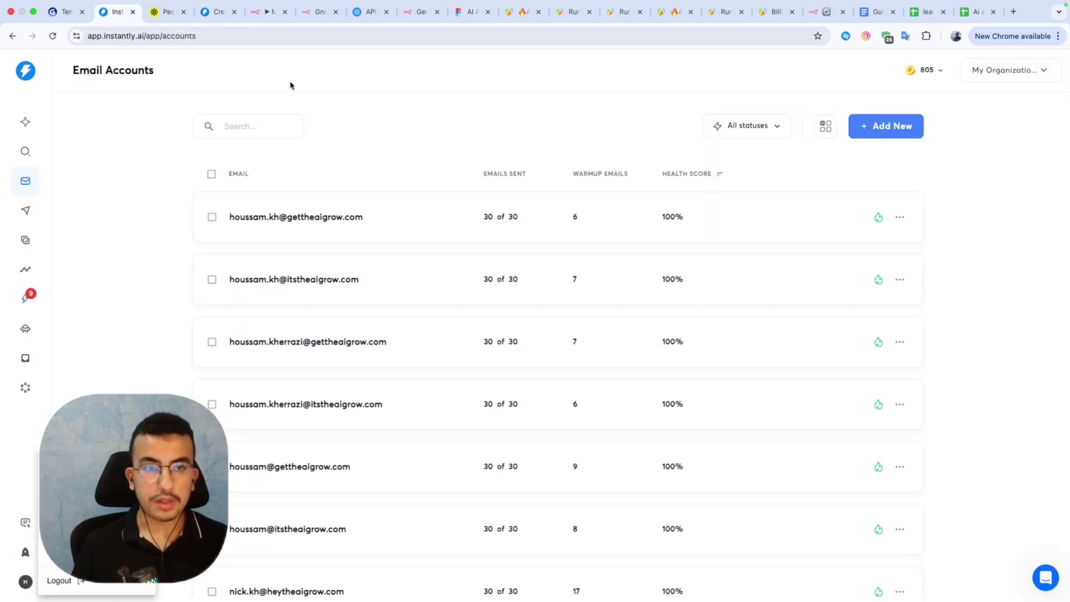
pyautogui.click(68, 11)
pyautogui.click(165, 12)
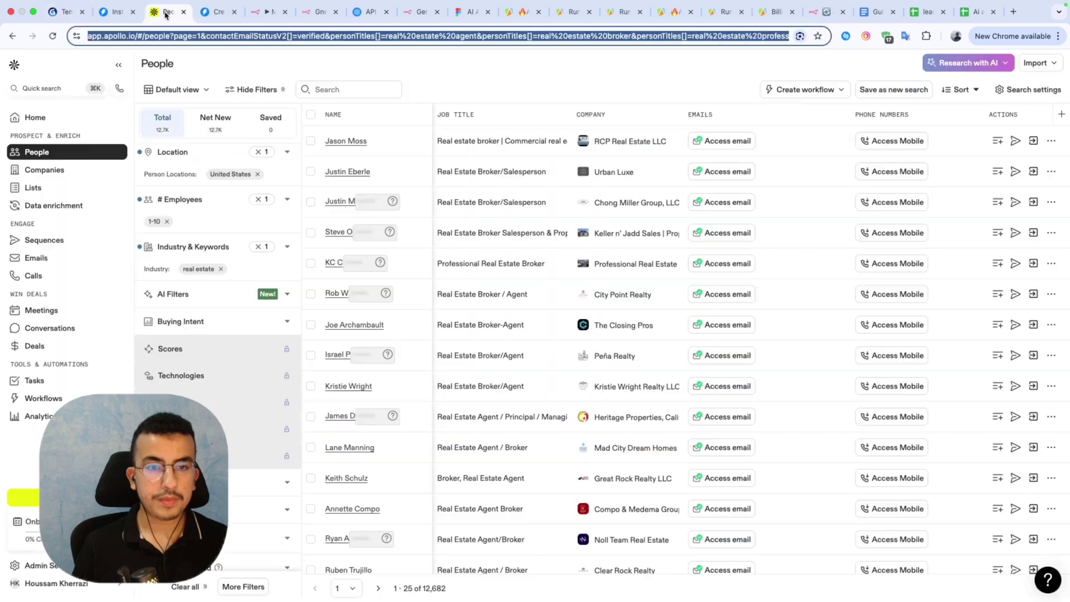
pyautogui.click(220, 12)
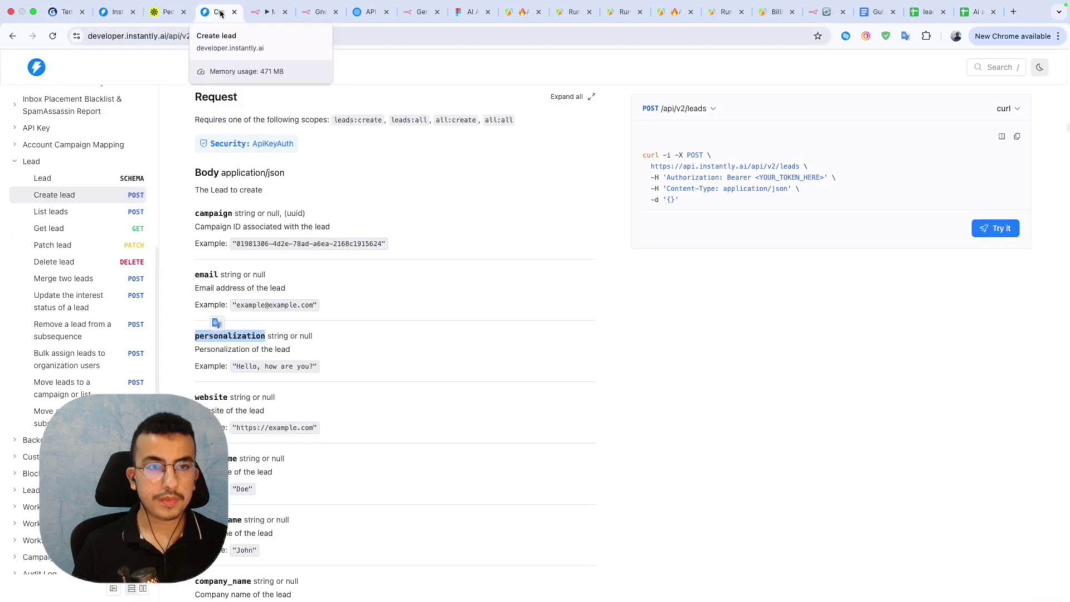
pyautogui.click(262, 13)
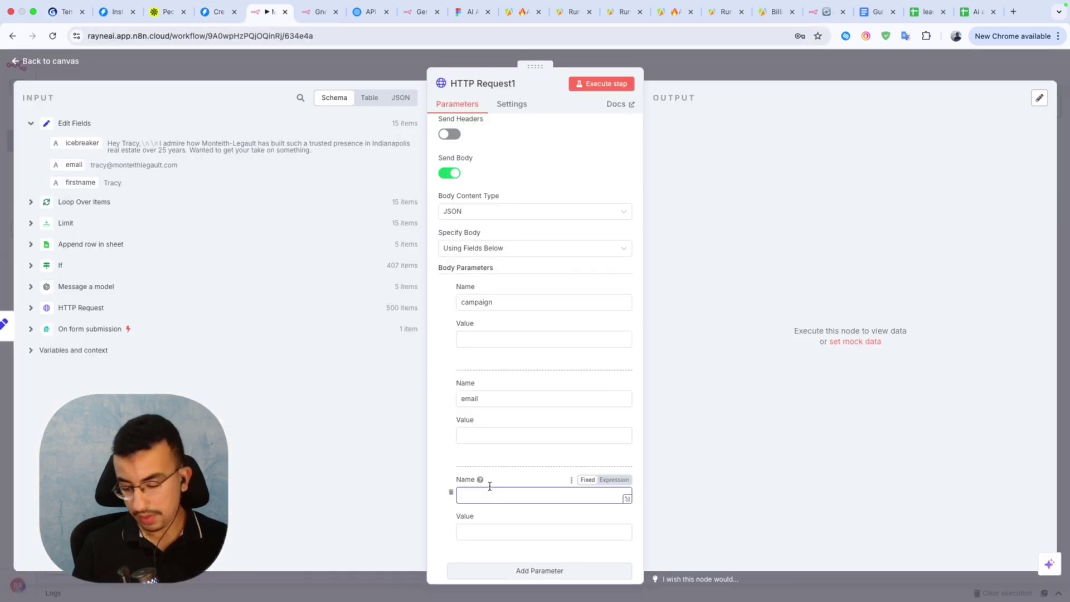
pyautogui.hotkey('ctrl', 'v')
# Add a fourth body parameter named first_name, copied from the docs.
pyautogui.click(216, 12)
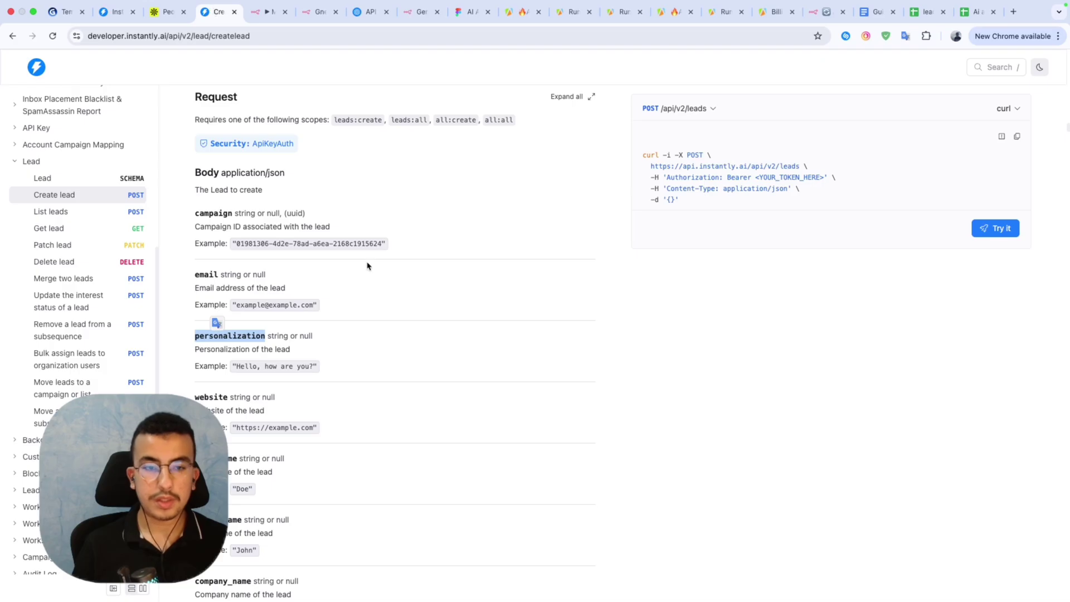
pyautogui.scroll(-5, 367, 265)
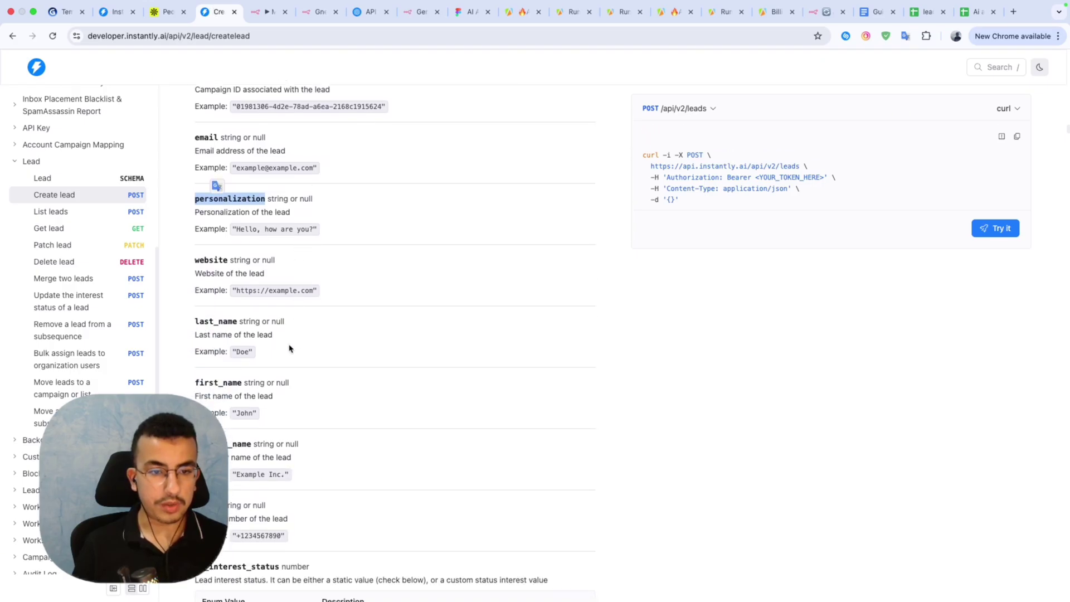
pyautogui.scroll(-1, 290, 349)
pyautogui.moveTo(196, 365); pyautogui.dragTo(247, 367)
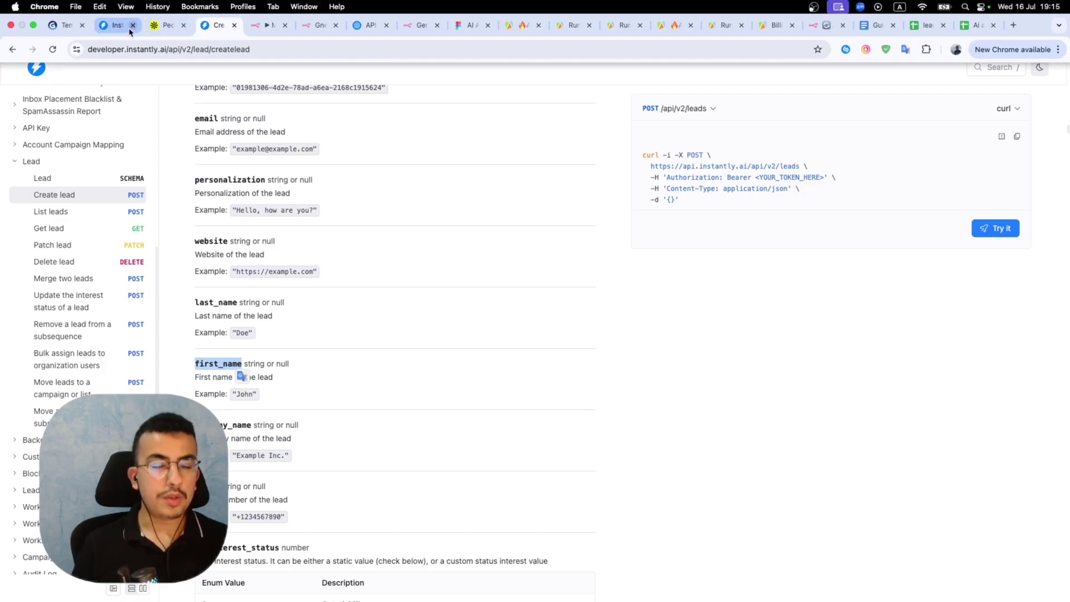
pyautogui.click(268, 25)
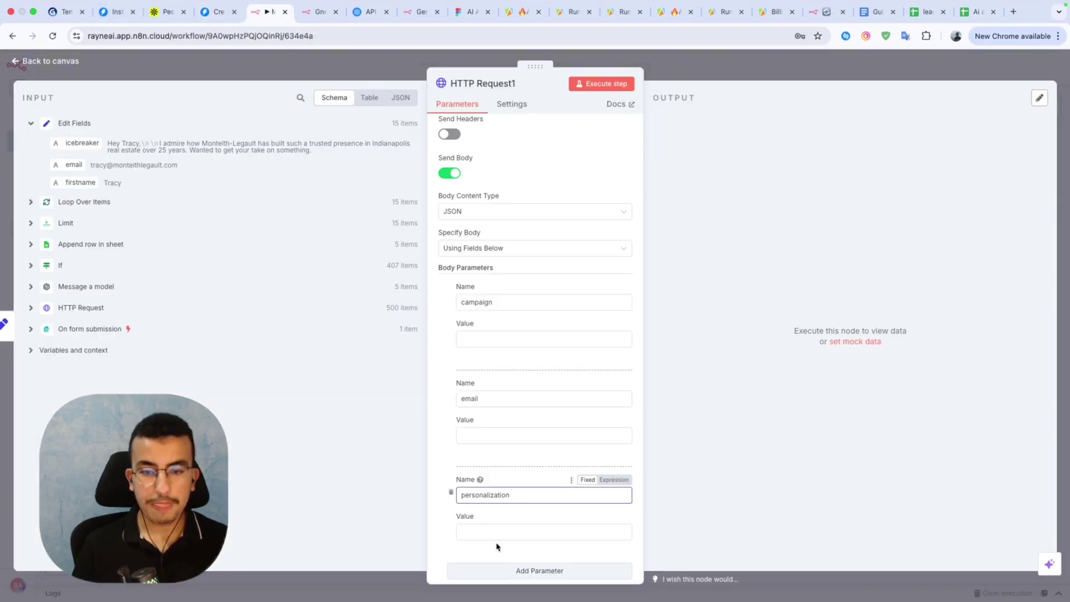
pyautogui.scroll(-3, 529, 541)
pyautogui.click(507, 488)
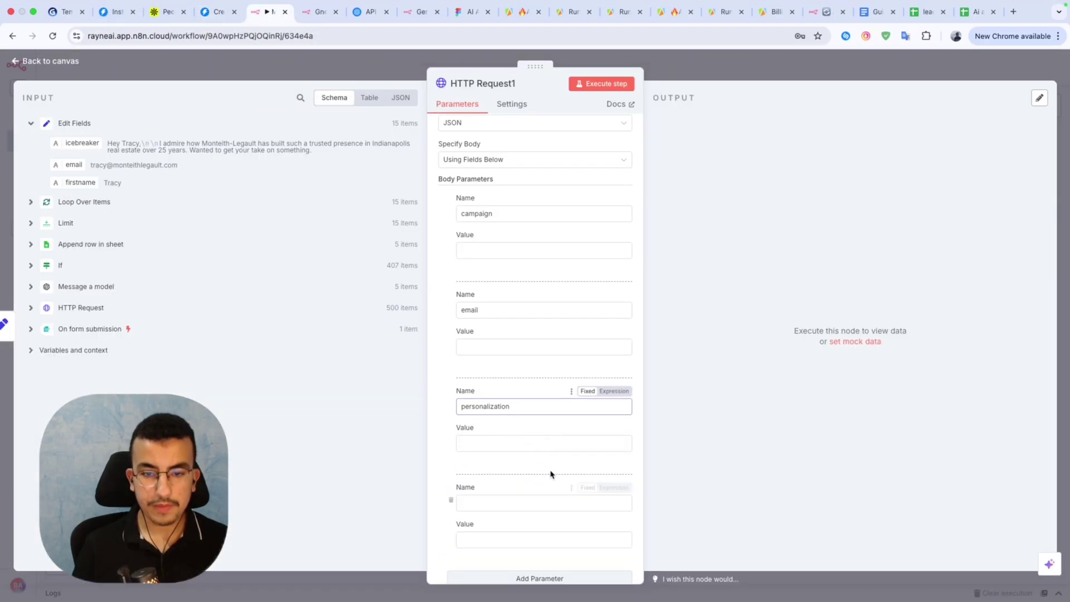
pyautogui.click(485, 495)
pyautogui.write('first_name')
pyautogui.scroll(2, 502, 480)
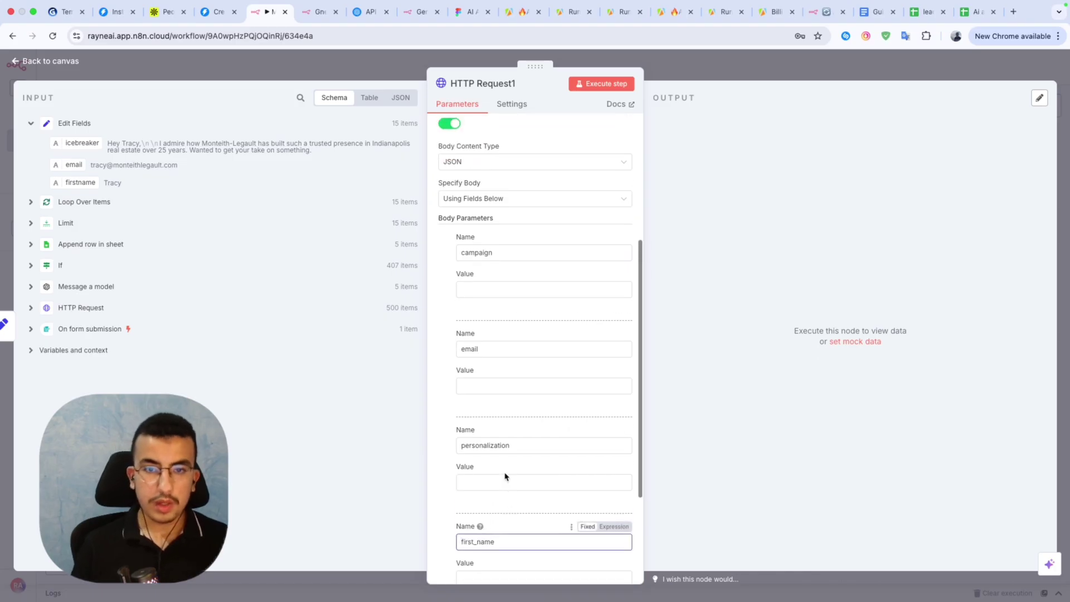
pyautogui.click(490, 306)
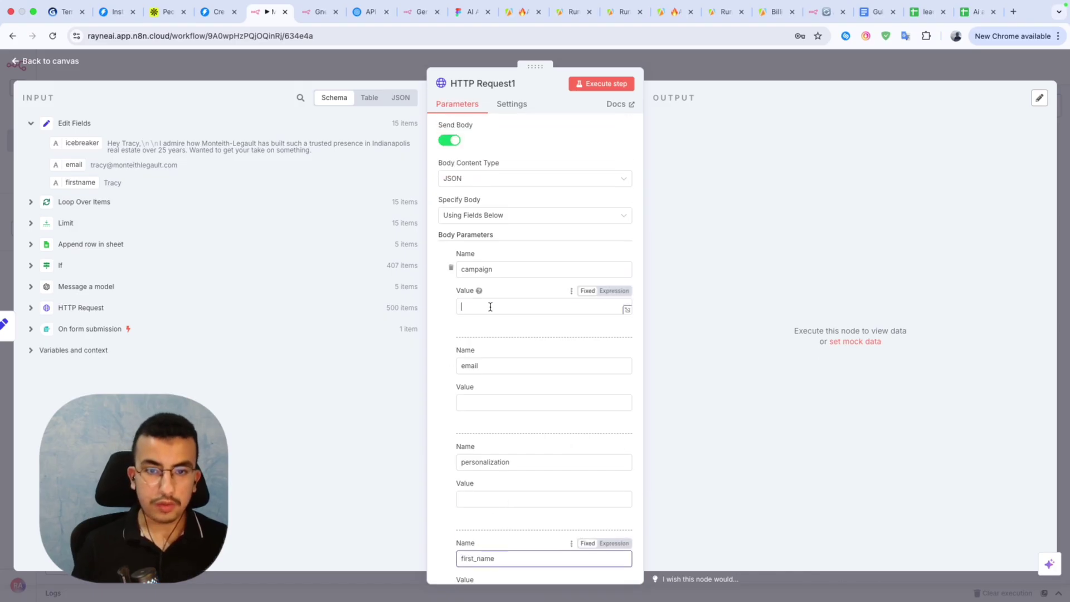
pyautogui.click(219, 11)
pyautogui.click(125, 14)
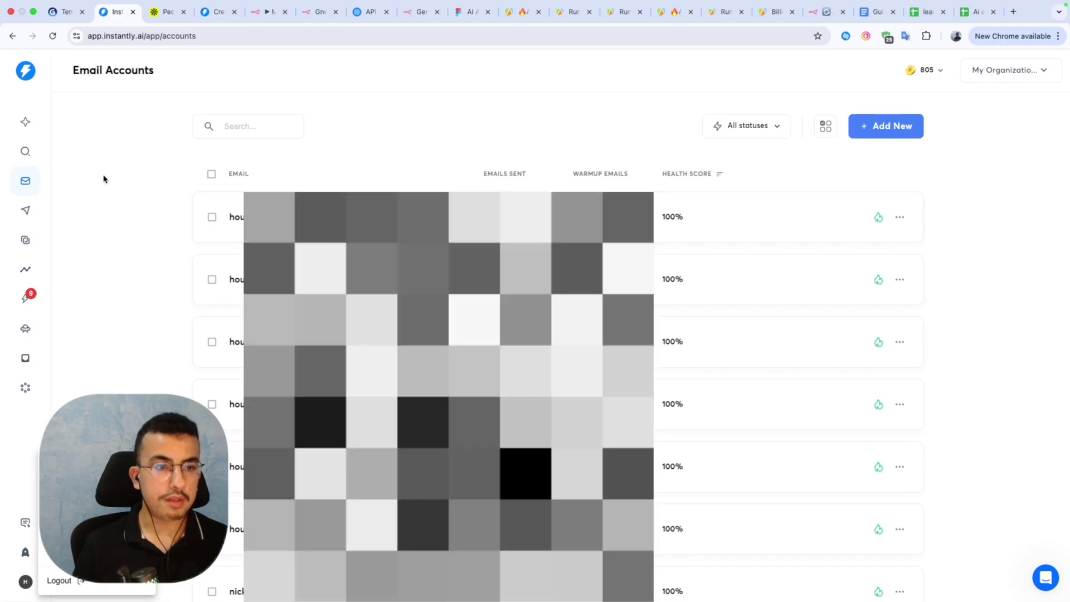
# Open My Test Campaign from Instantly's Campaigns list and copy the ID from its address.
pyautogui.click(26, 212)
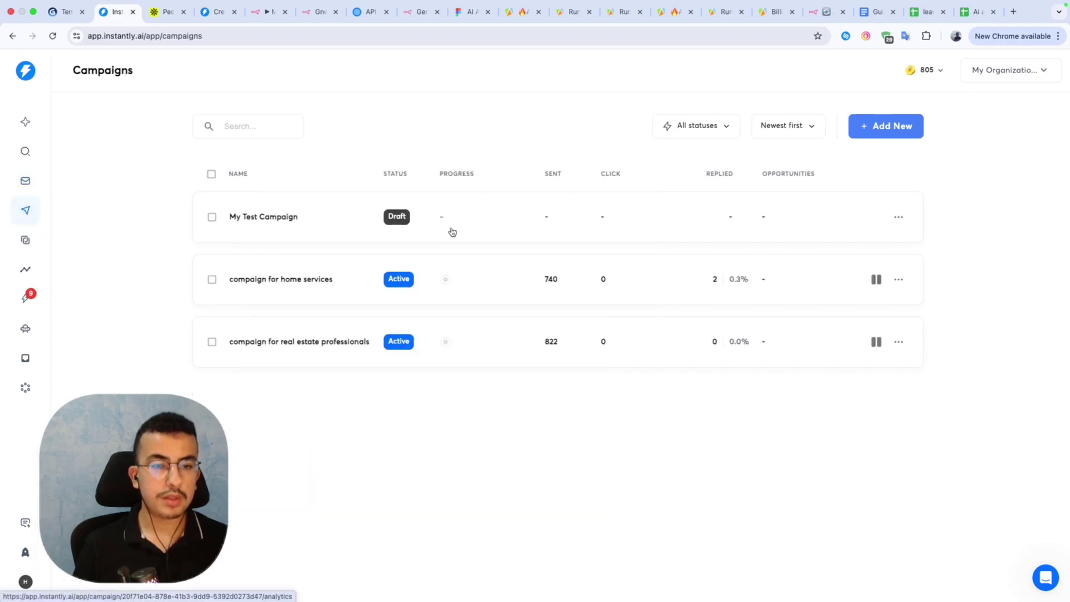
pyautogui.click(289, 232)
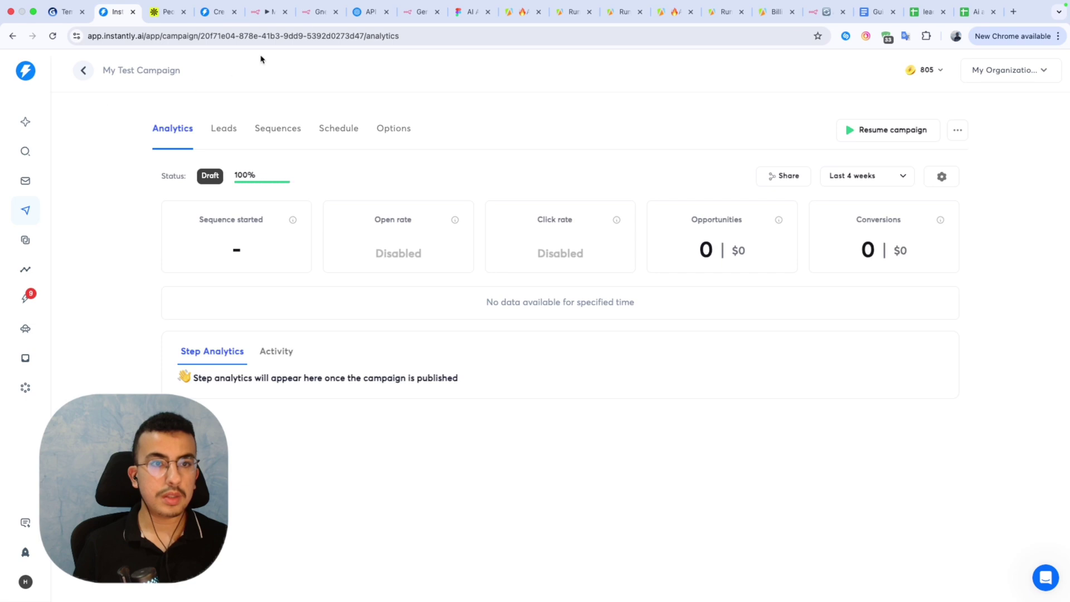
pyautogui.moveTo(363, 36); pyautogui.dragTo(202, 41)
pyautogui.press('super+c')
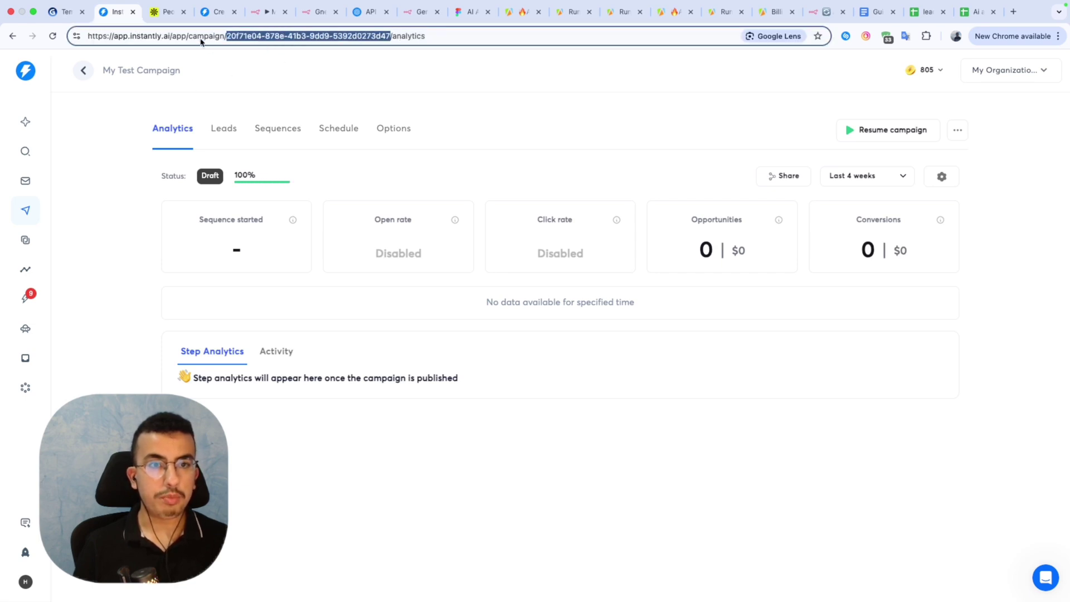
pyautogui.click(265, 12)
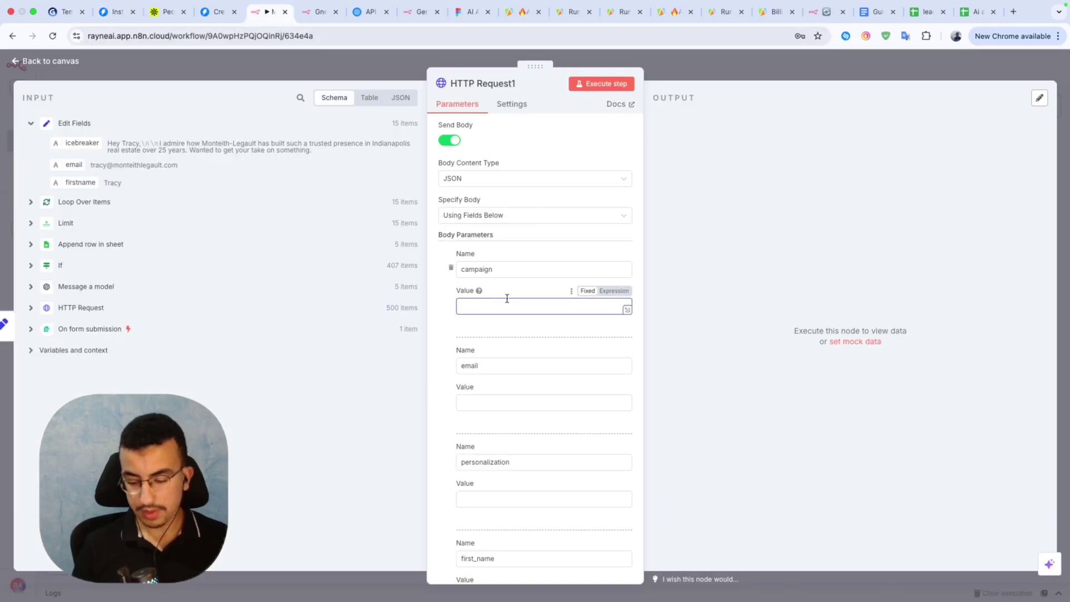
# Paste the campaign ID as the campaign value and map the input email into email.
pyautogui.press('super+v')
pyautogui.scroll(-3, 476, 329)
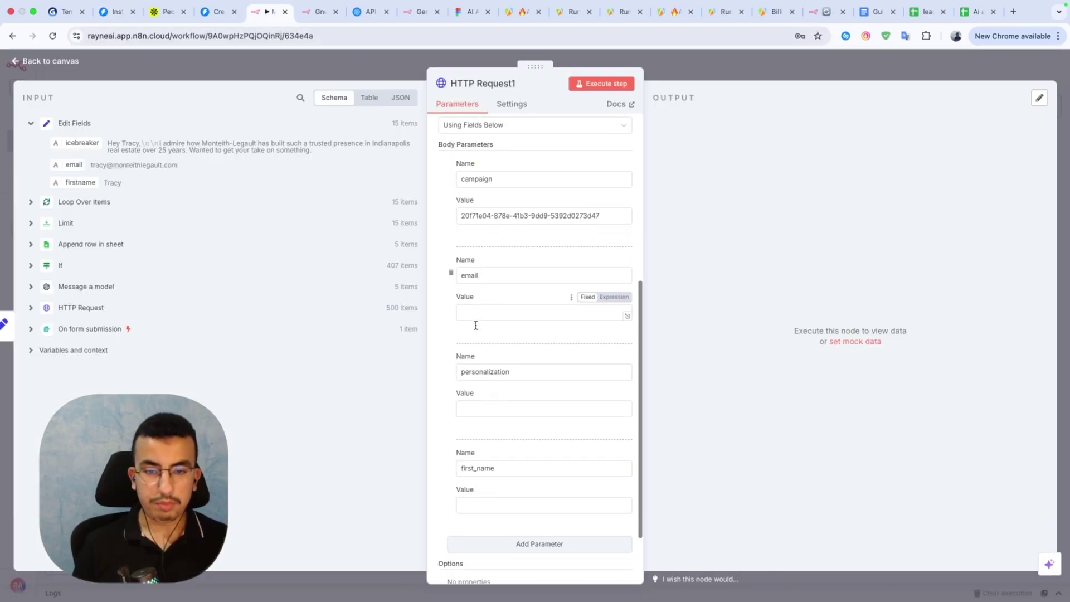
pyautogui.click(482, 310)
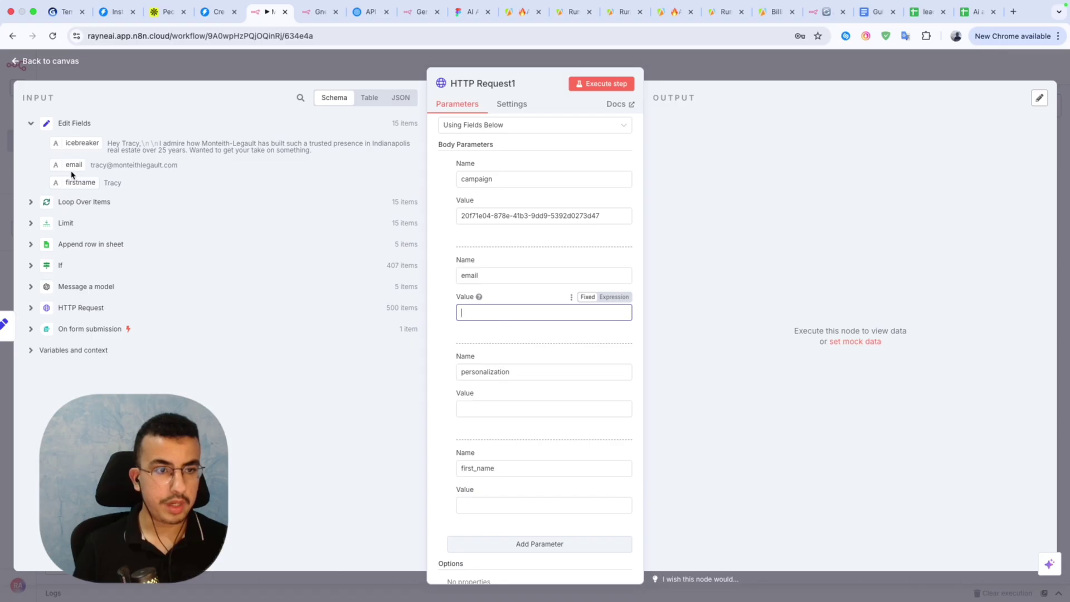
pyautogui.moveTo(71, 175); pyautogui.dragTo(413, 307)
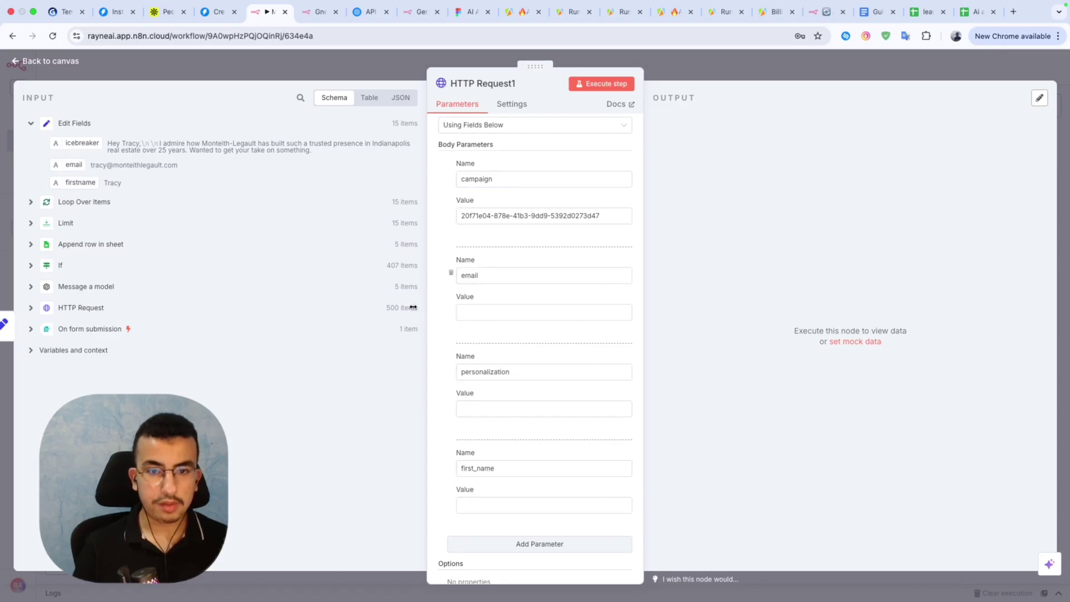
pyautogui.moveTo(64, 166); pyautogui.dragTo(466, 313)
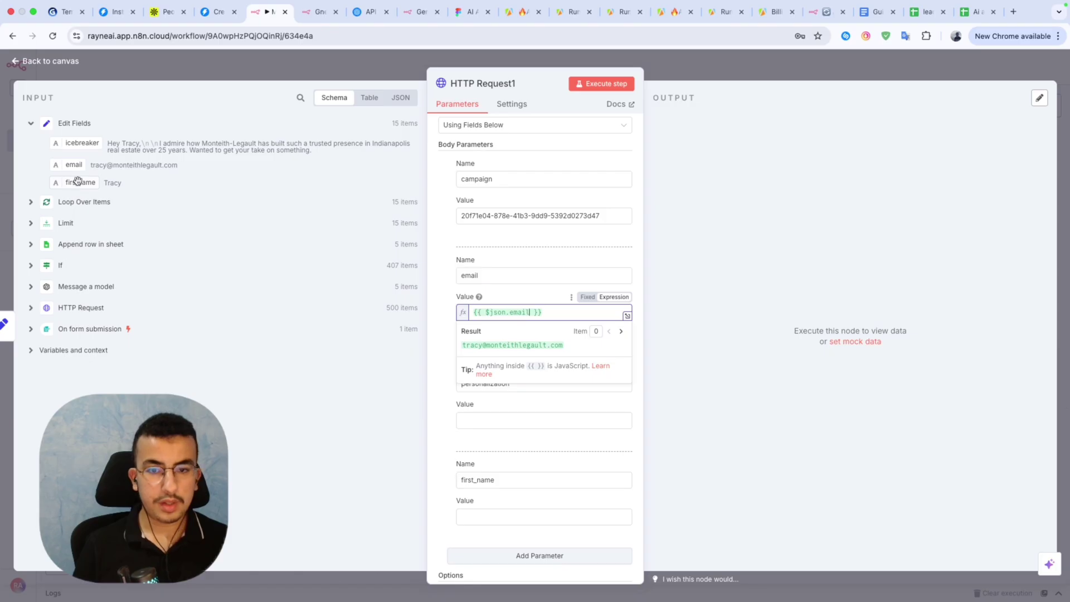
pyautogui.click(441, 424)
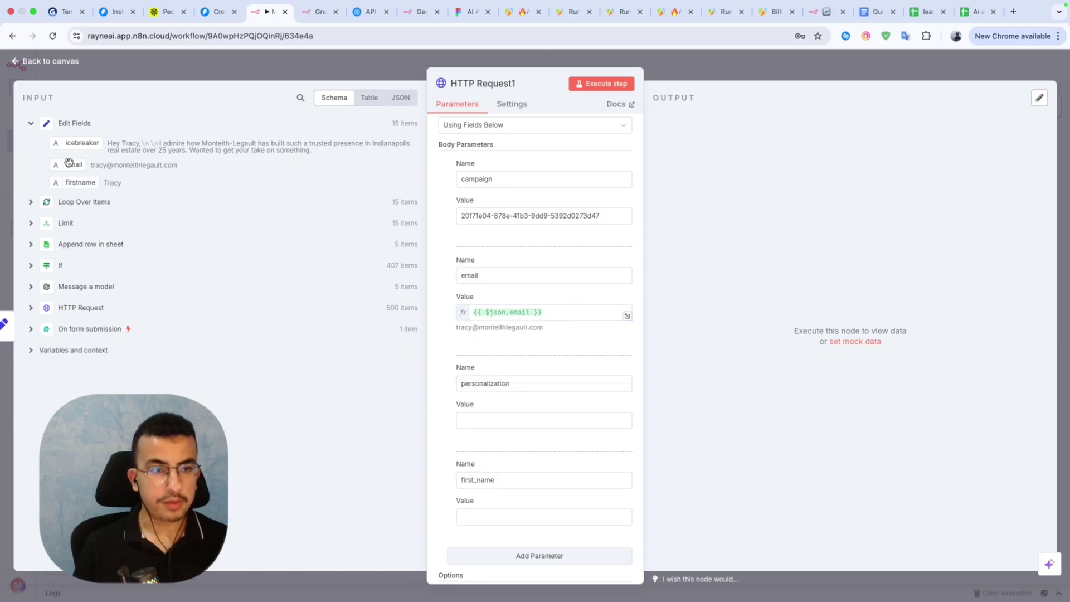
# Map icebreaker into personalization and firstname into first_name, then enable request headers.
pyautogui.moveTo(77, 143); pyautogui.dragTo(511, 419)
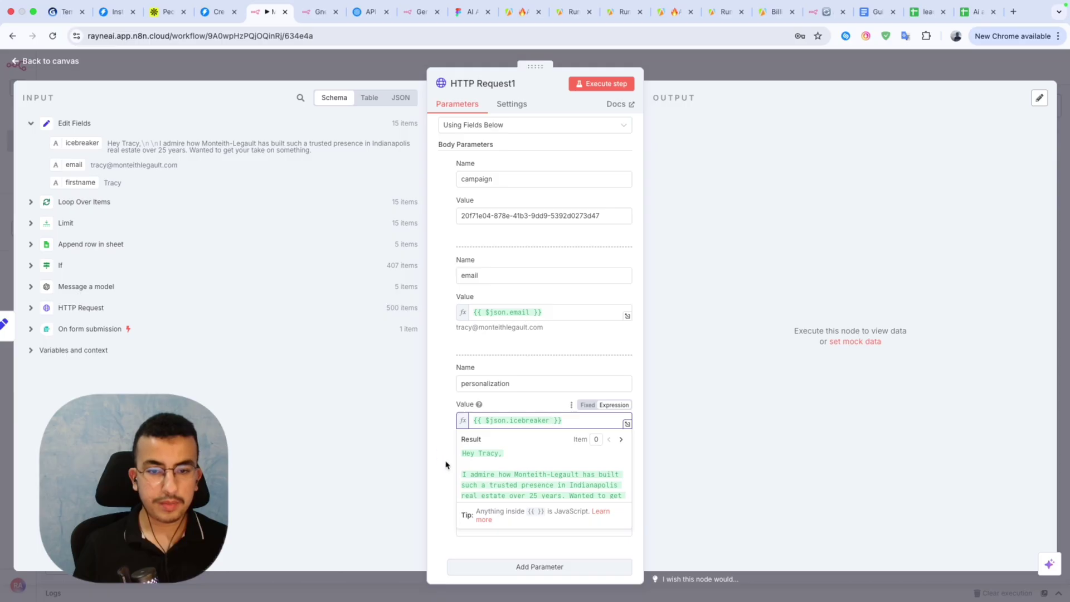
pyautogui.click(273, 248)
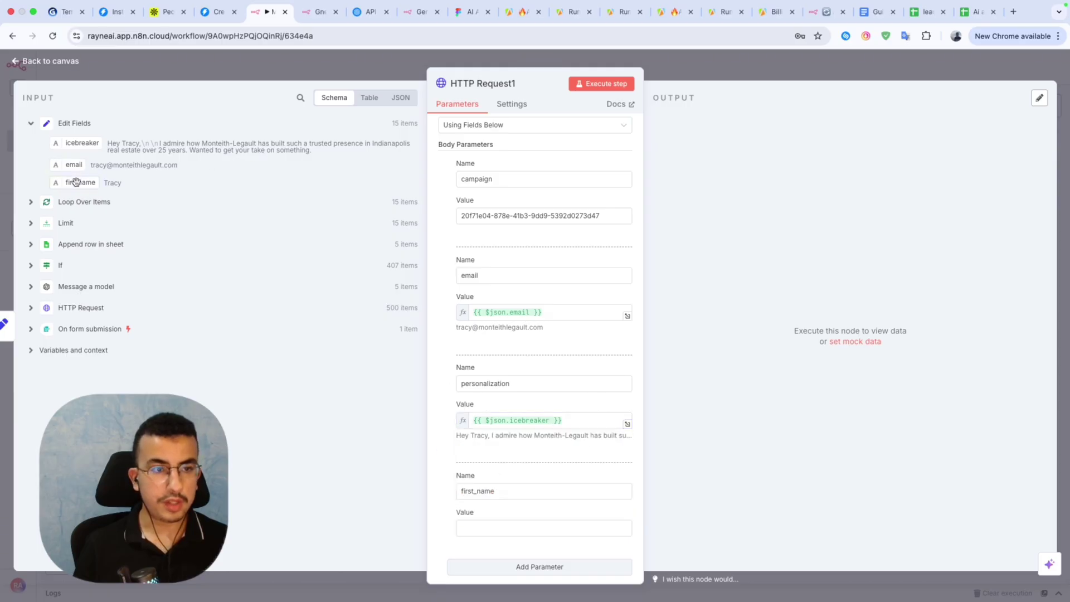
pyautogui.moveTo(76, 182); pyautogui.dragTo(484, 523)
pyautogui.click(444, 453)
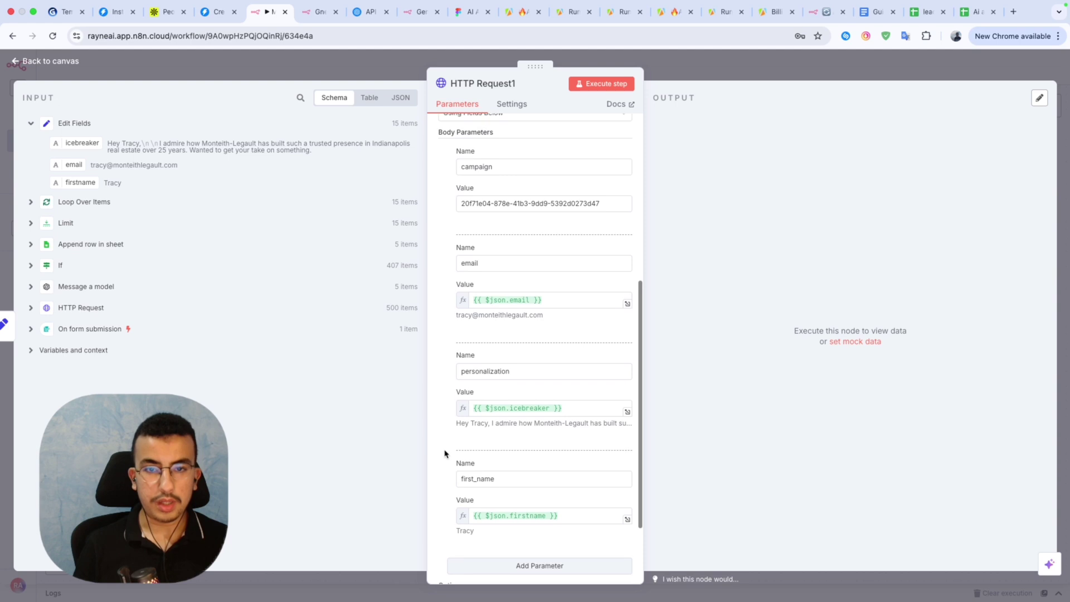
pyautogui.scroll(5, 444, 453)
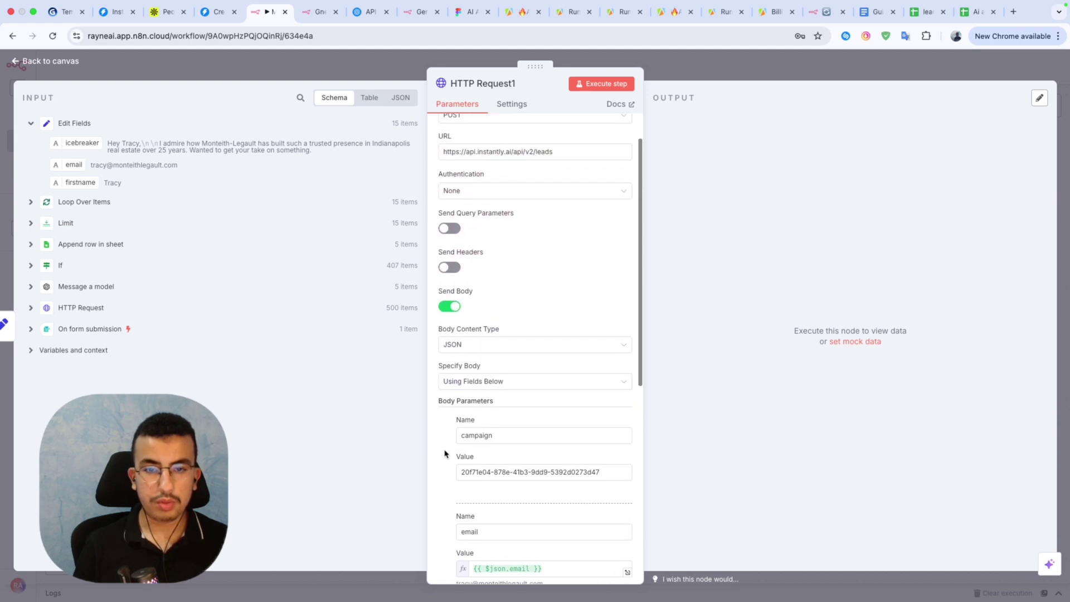
pyautogui.scroll(1, 444, 453)
pyautogui.click(450, 311)
# Add an Authorization header copied from the Instantly docs and start its value with 'Be'.
pyautogui.hotkey('ctrl', 'shift', 'Tab')
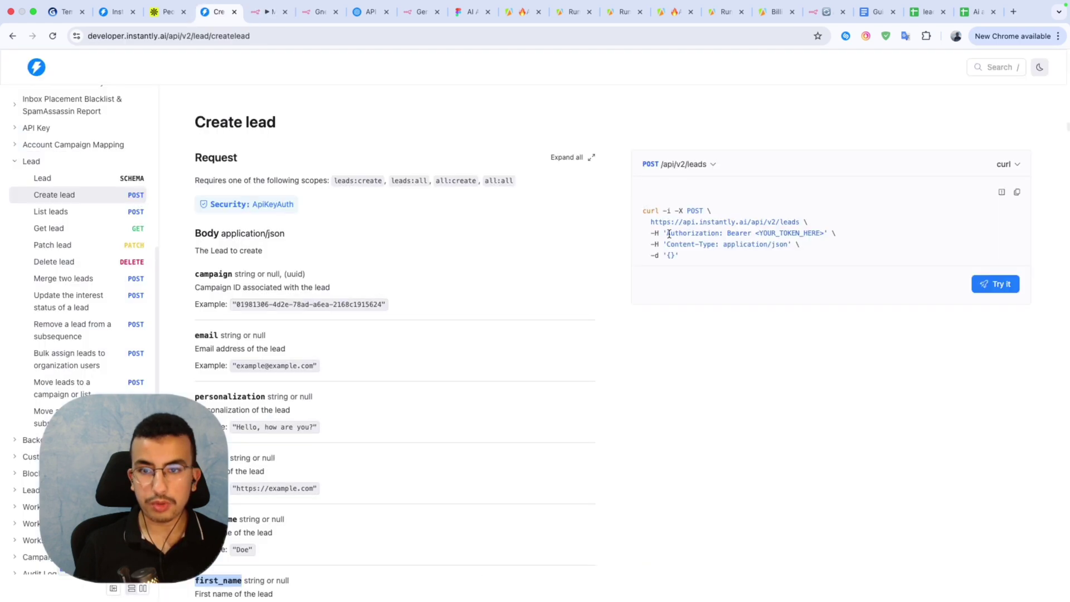
pyautogui.moveTo(668, 233); pyautogui.dragTo(720, 235)
pyautogui.hotkey('ctrl', 'c')
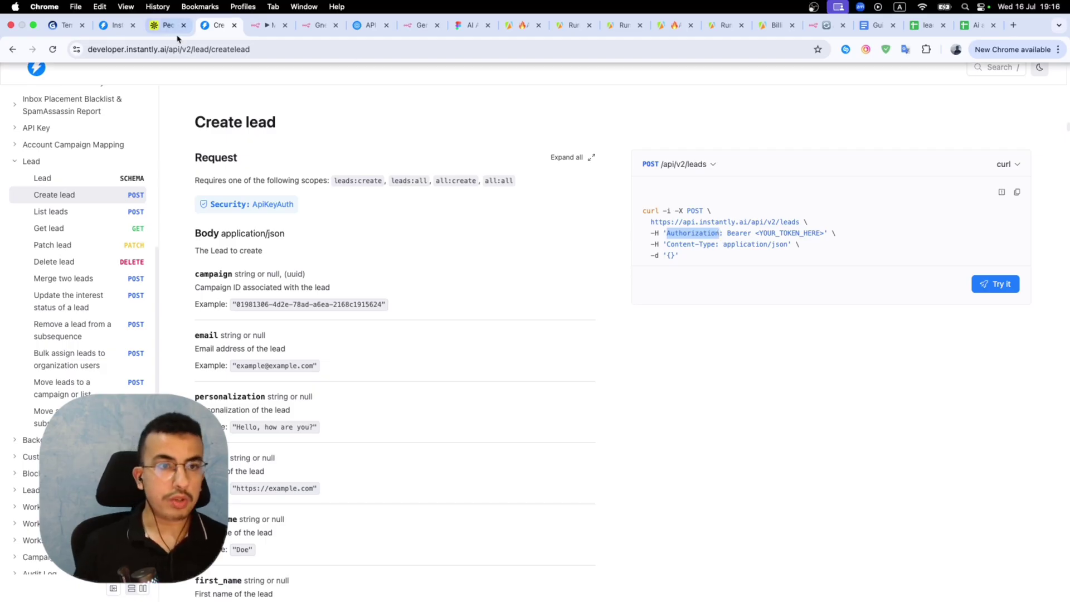
pyautogui.click(266, 25)
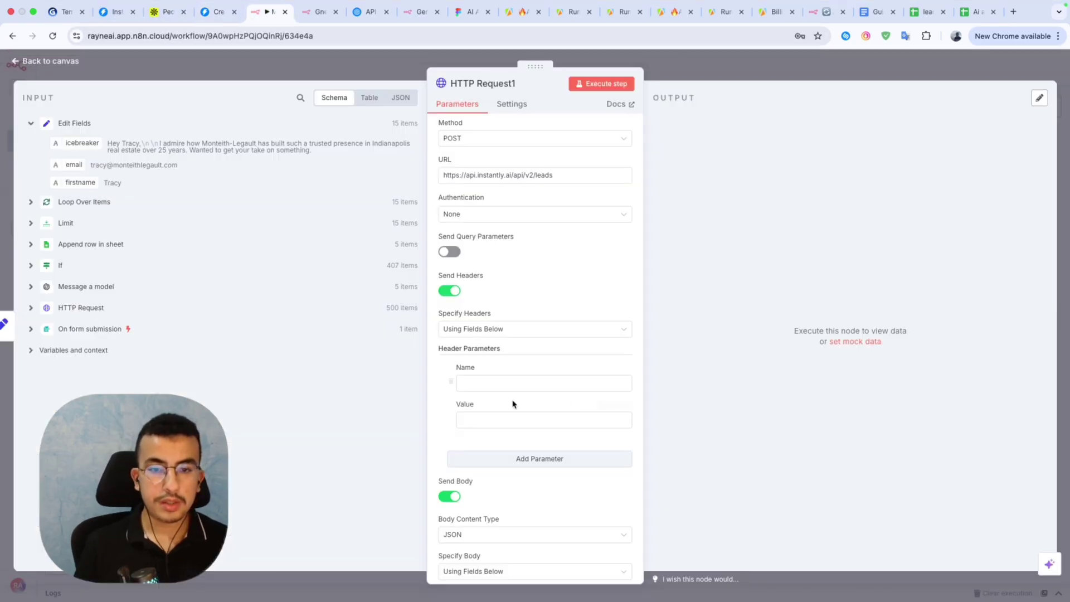
pyautogui.click(490, 382)
pyautogui.hotkey('ctrl', 'v')
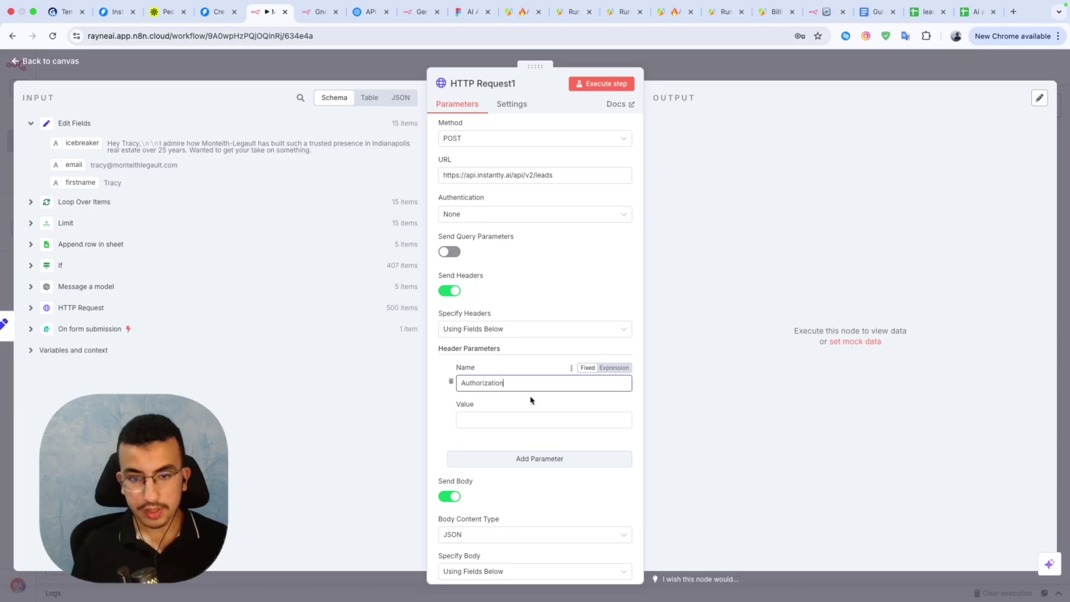
pyautogui.click(504, 419)
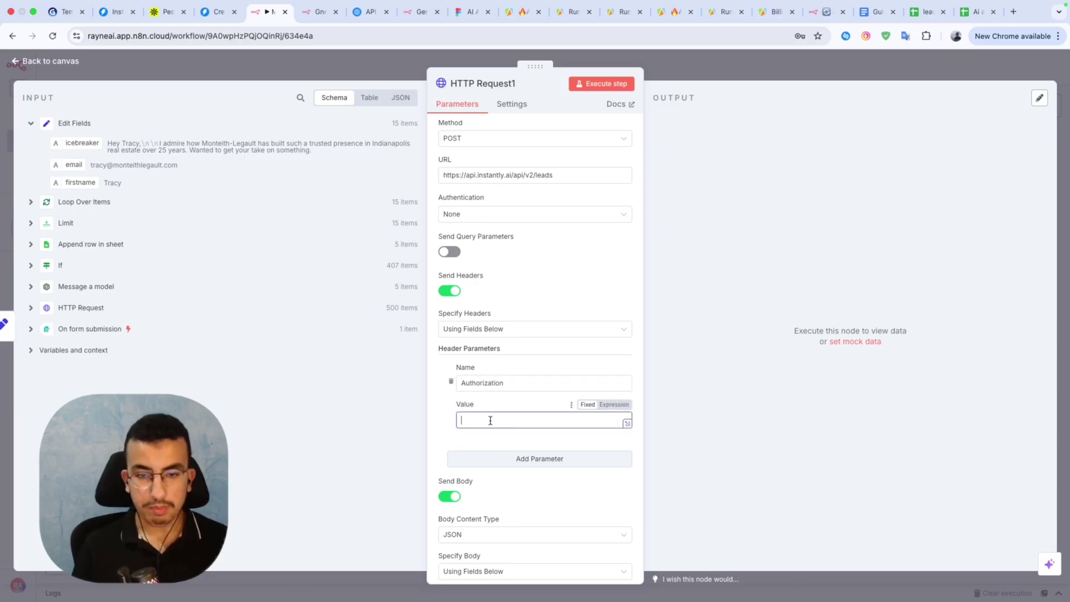
pyautogui.write('Bearer')
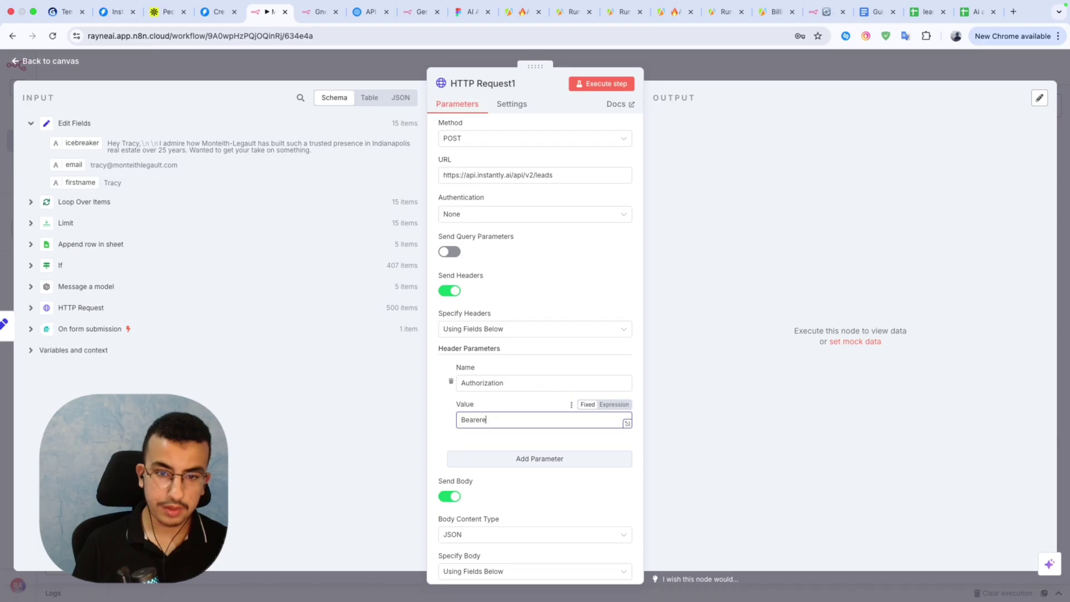
pyautogui.click(111, 12)
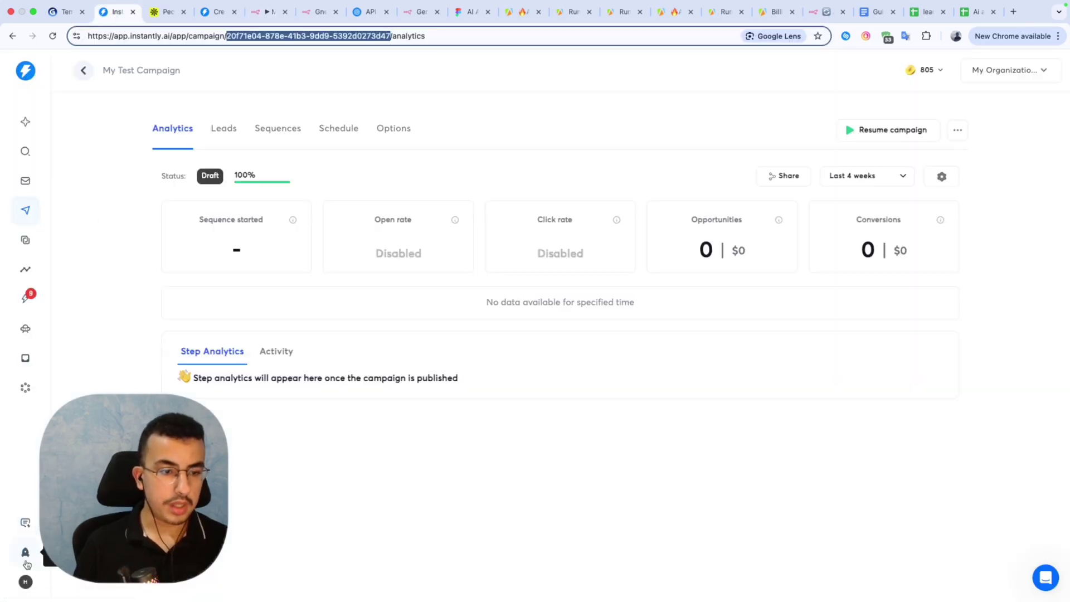
pyautogui.click(26, 580)
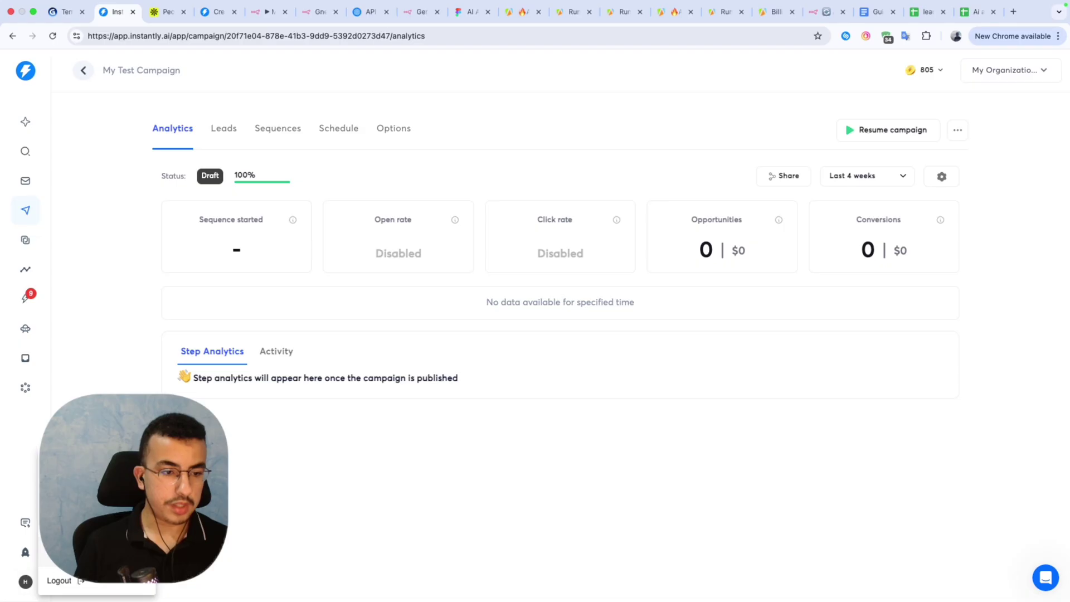
# Create an 'n8N cold email' API key with all:all scope in Integrations and copy it.
pyautogui.click(61, 552)
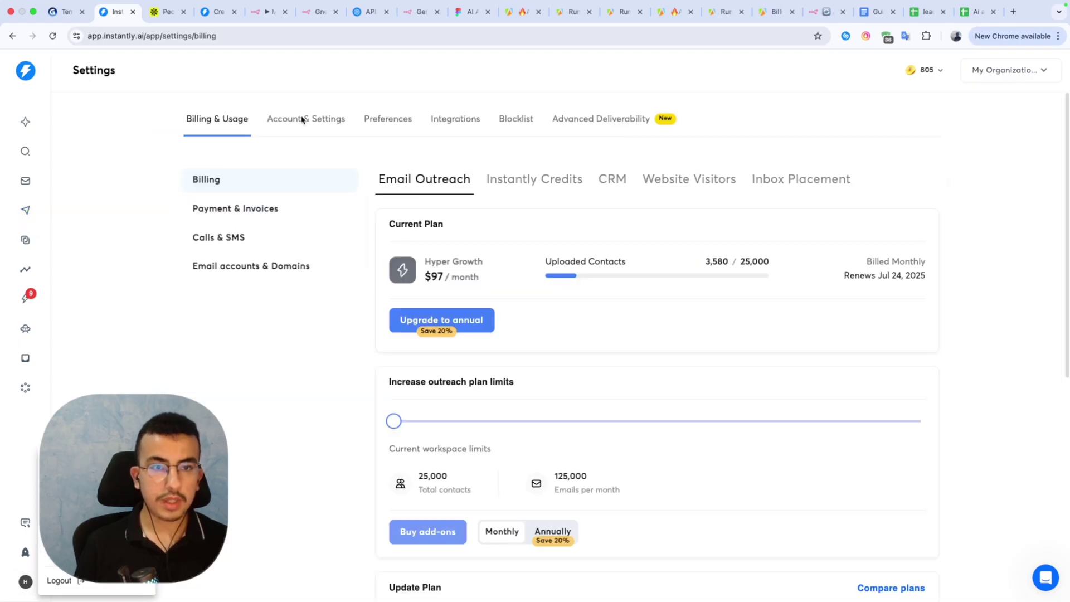
pyautogui.click(463, 119)
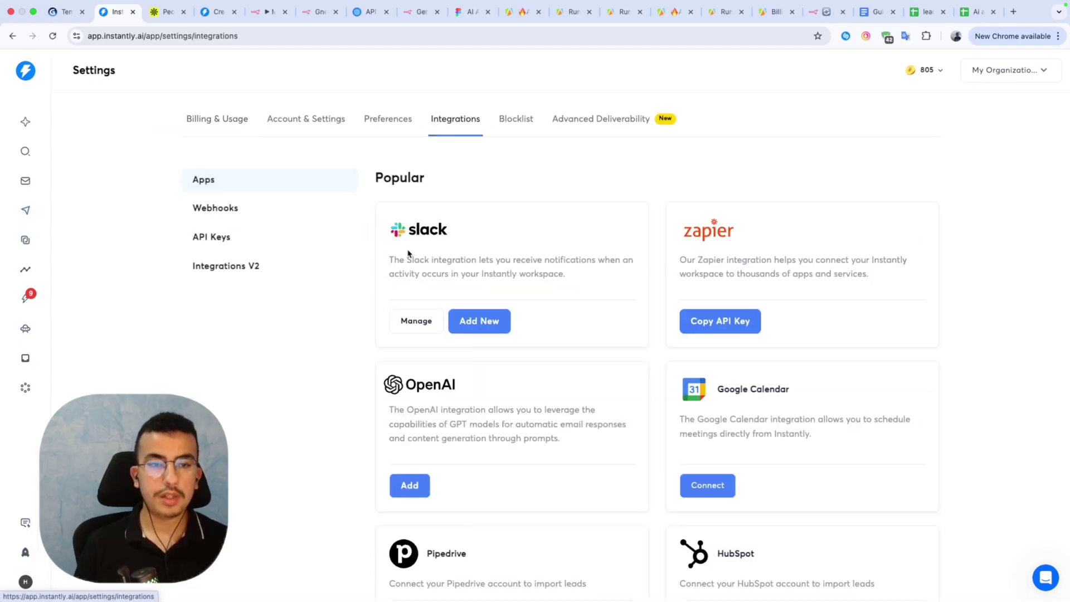
pyautogui.click(213, 239)
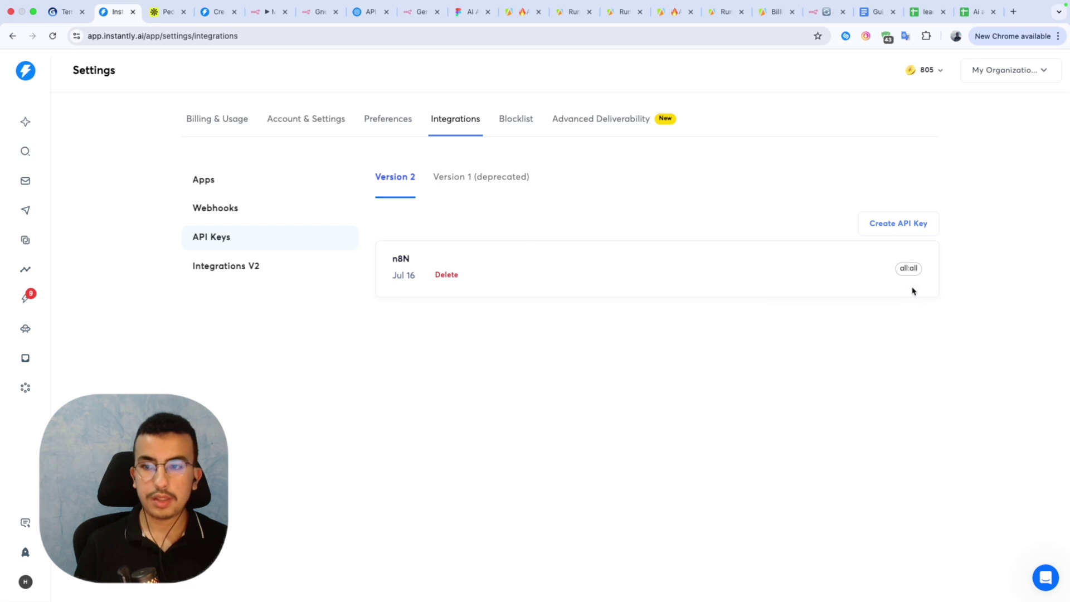
pyautogui.click(911, 227)
pyautogui.click(567, 263)
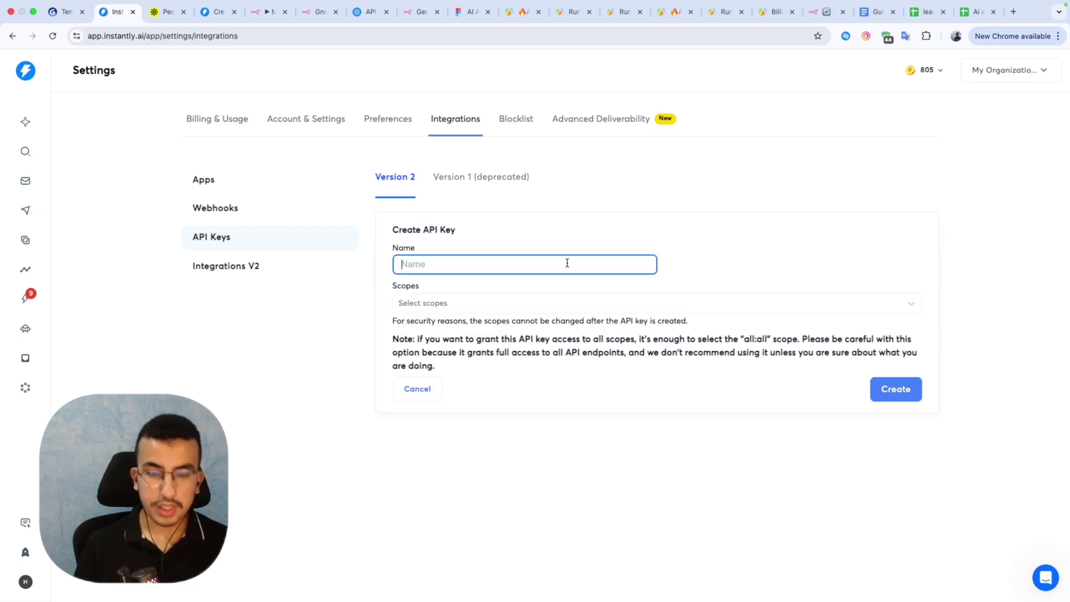
pyautogui.write('n8N')
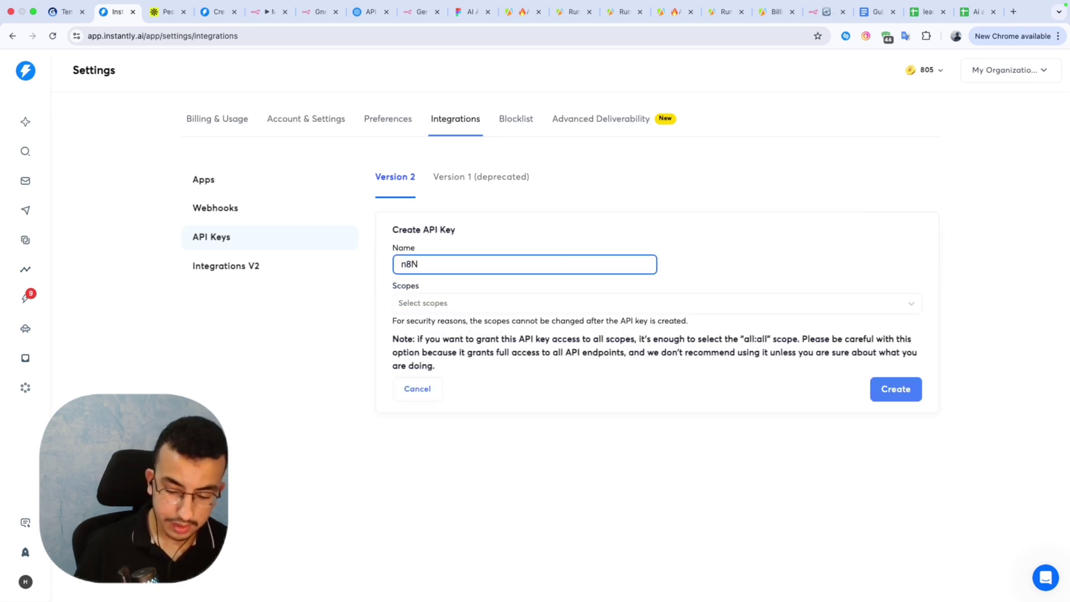
pyautogui.write(' cold email')
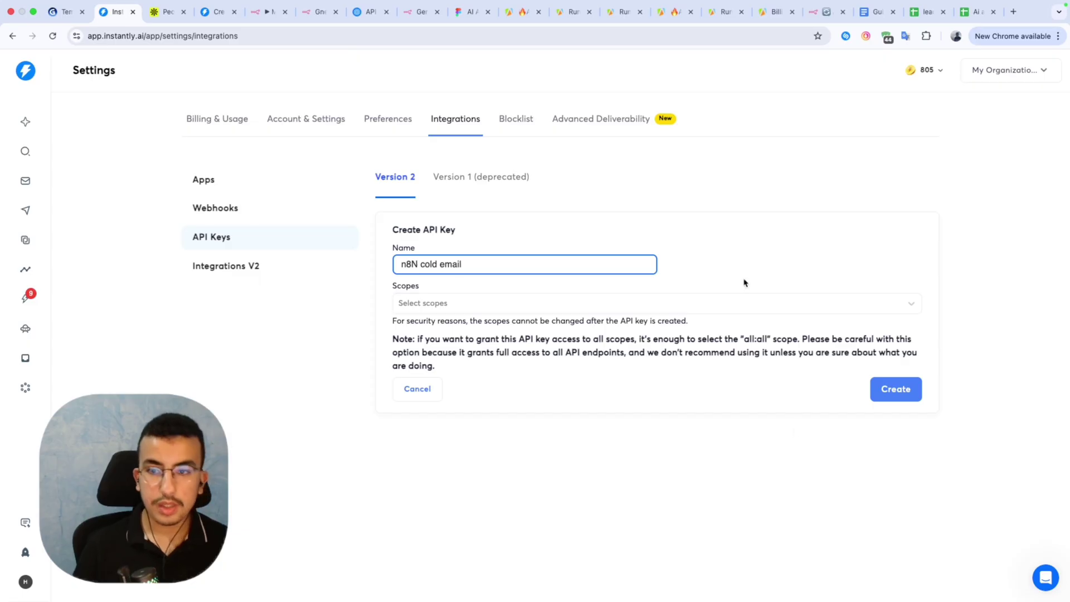
pyautogui.click(738, 305)
pyautogui.click(453, 331)
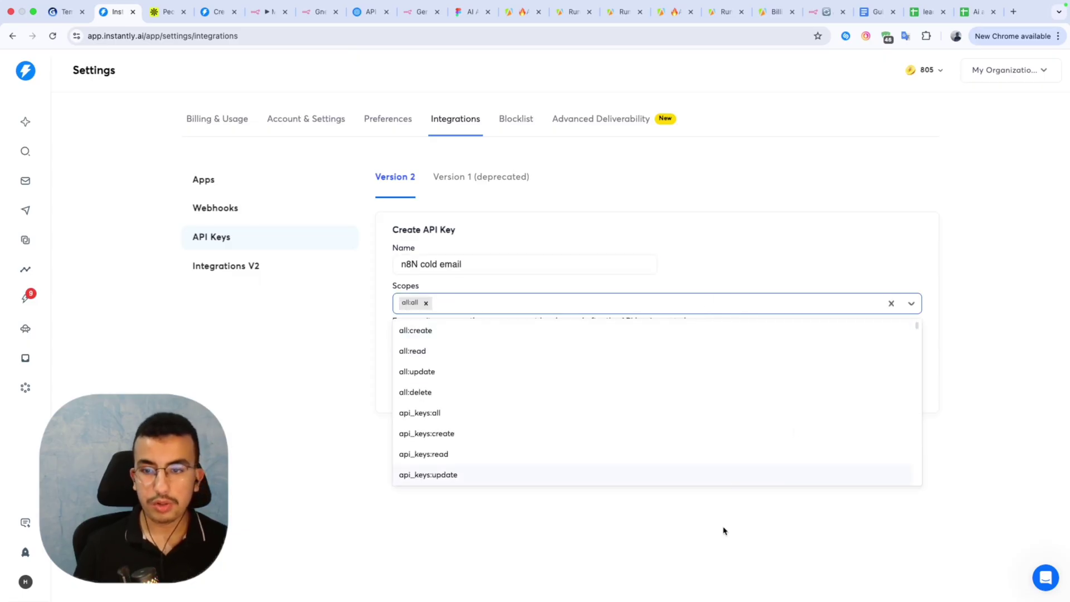
pyautogui.click(723, 530)
pyautogui.click(886, 388)
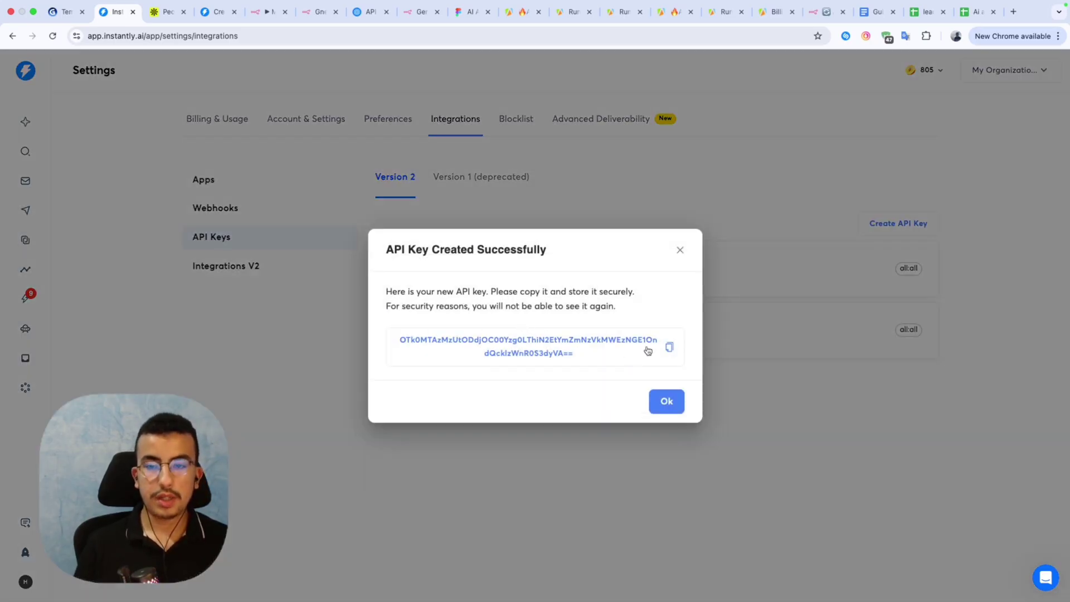
pyautogui.click(669, 347)
pyautogui.click(267, 11)
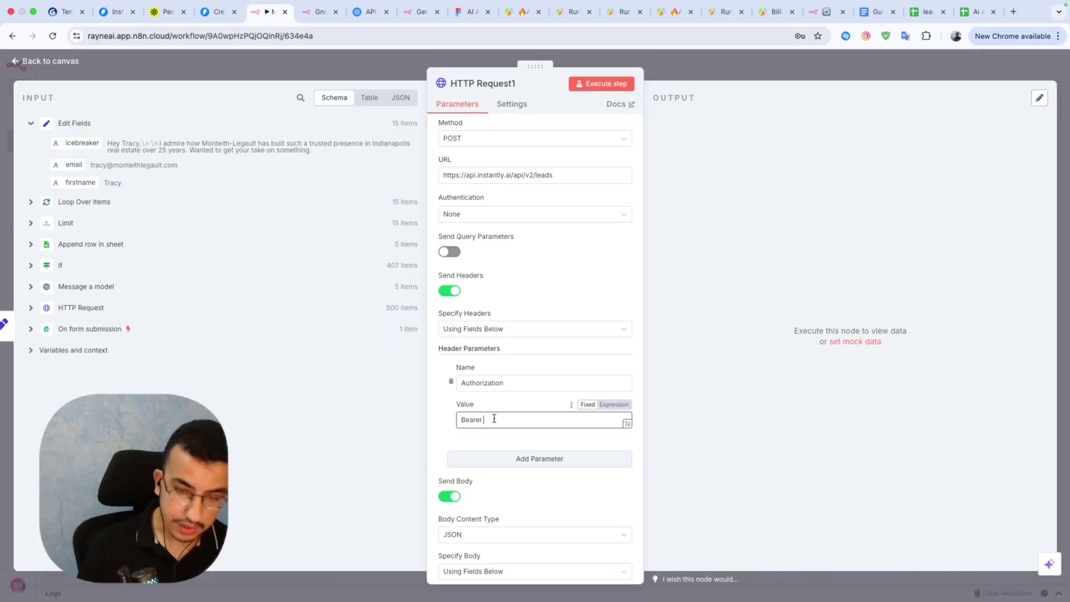
# Complete the Authorization header value as 'Bearer' plus the Instantly API key, and add a second header.
pyautogui.hotkey('ctrl', 'v')
pyautogui.click(504, 405)
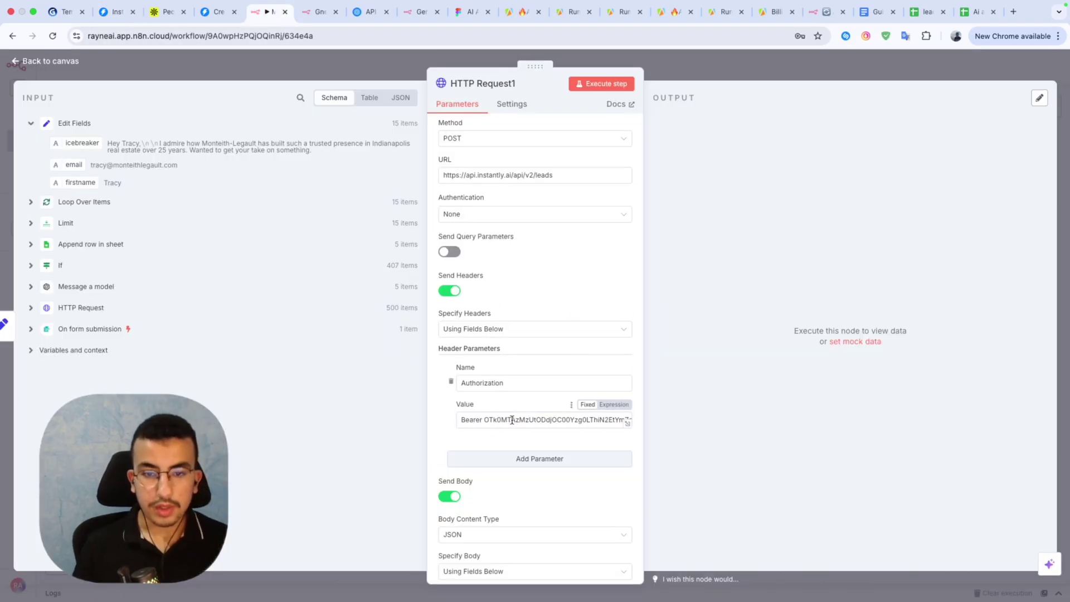
pyautogui.click(523, 460)
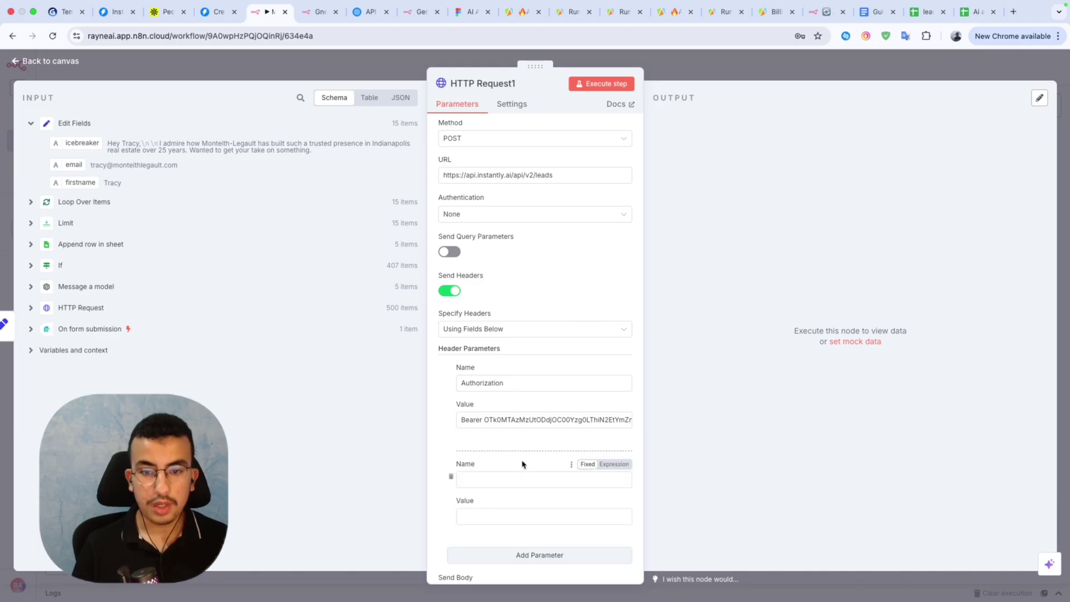
# Fill the second header as Content-Type: application/json, copied from the Instantly Create lead docs.
pyautogui.click(215, 12)
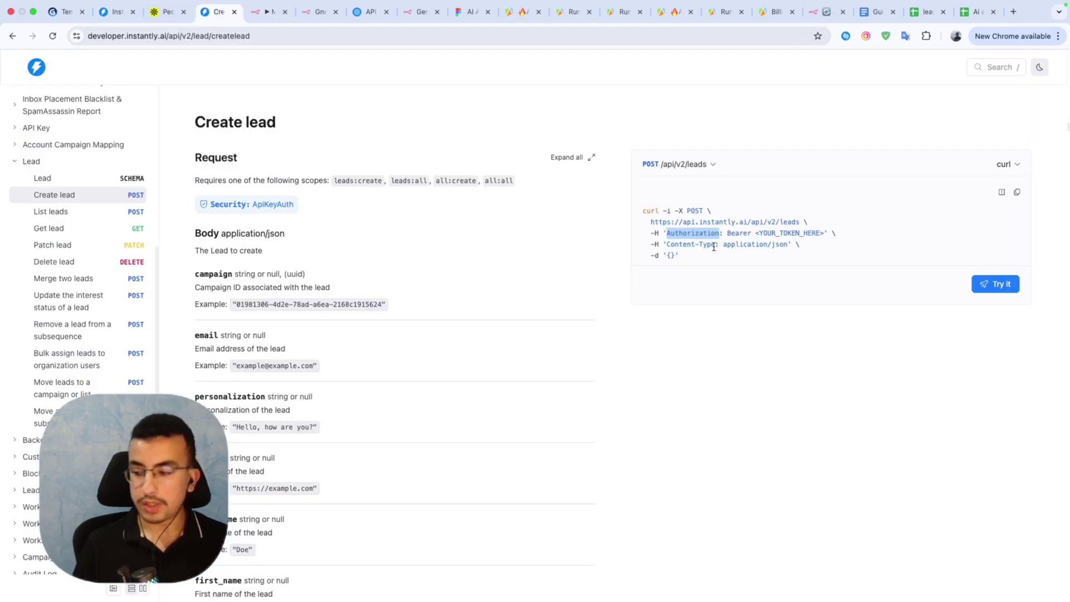
pyautogui.moveTo(715, 244); pyautogui.dragTo(665, 246)
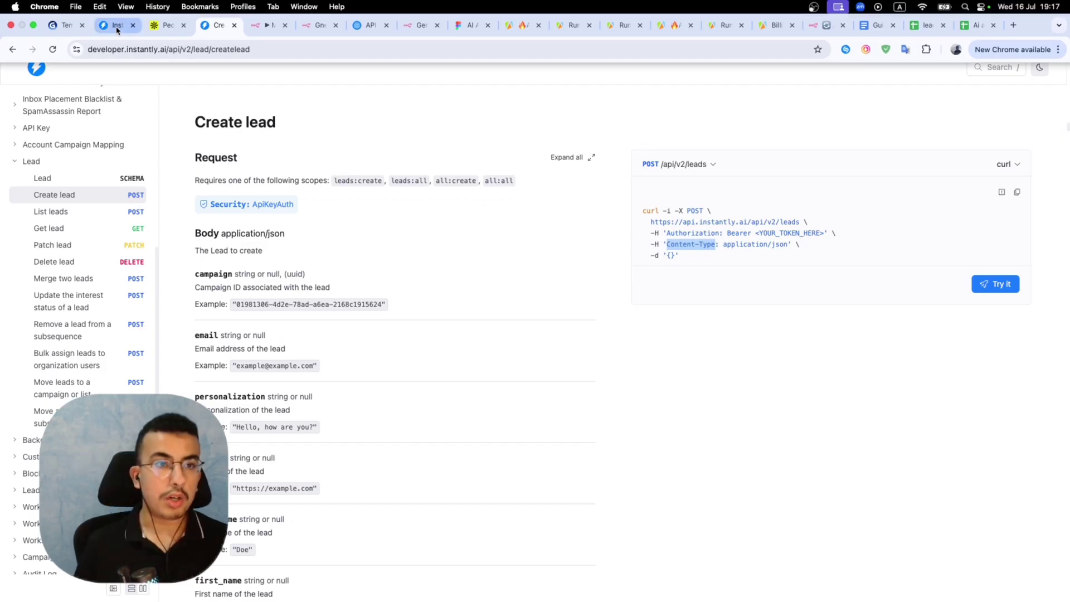
pyautogui.click(260, 29)
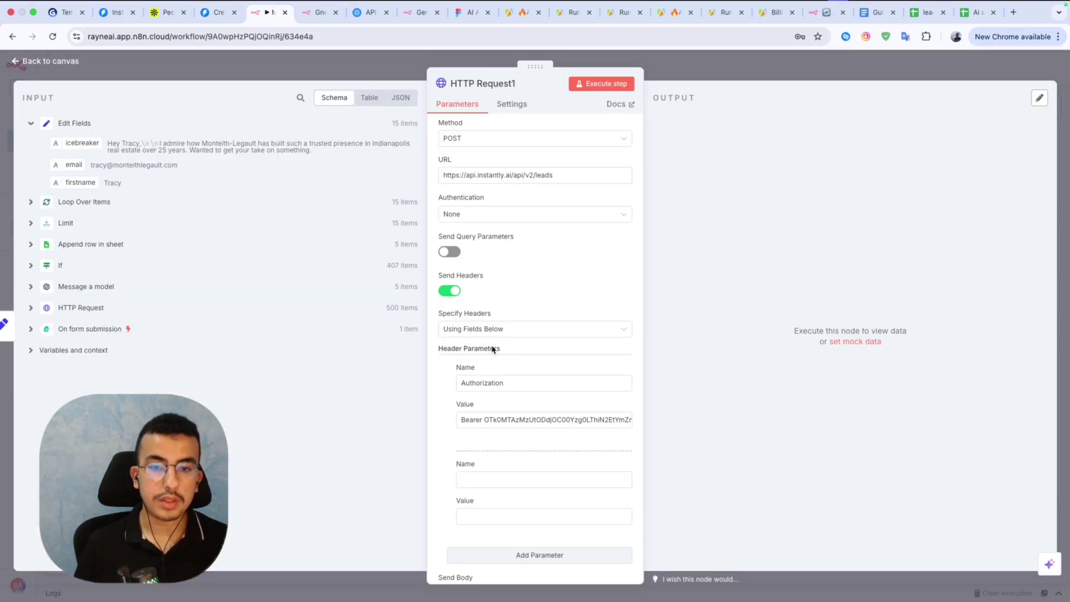
pyautogui.click(503, 480)
pyautogui.press('super+v')
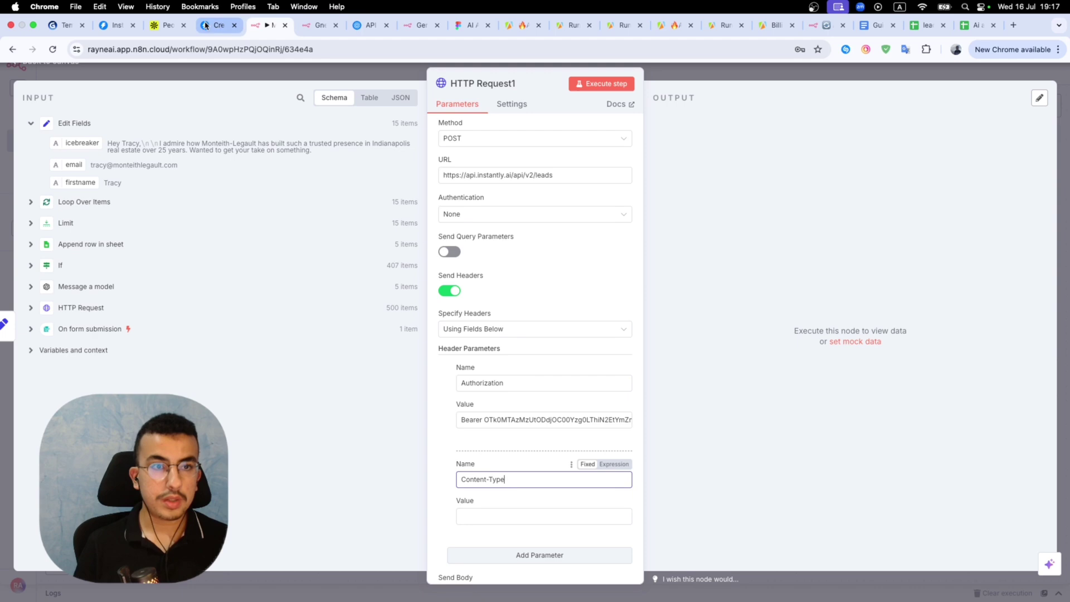
pyautogui.click(117, 25)
pyautogui.click(152, 25)
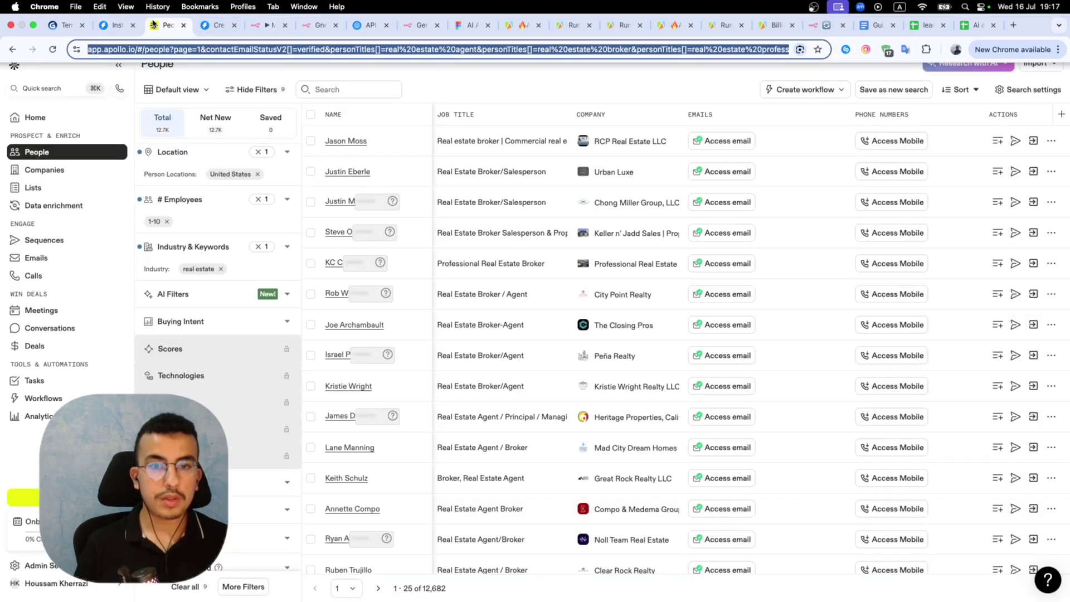
pyautogui.click(214, 25)
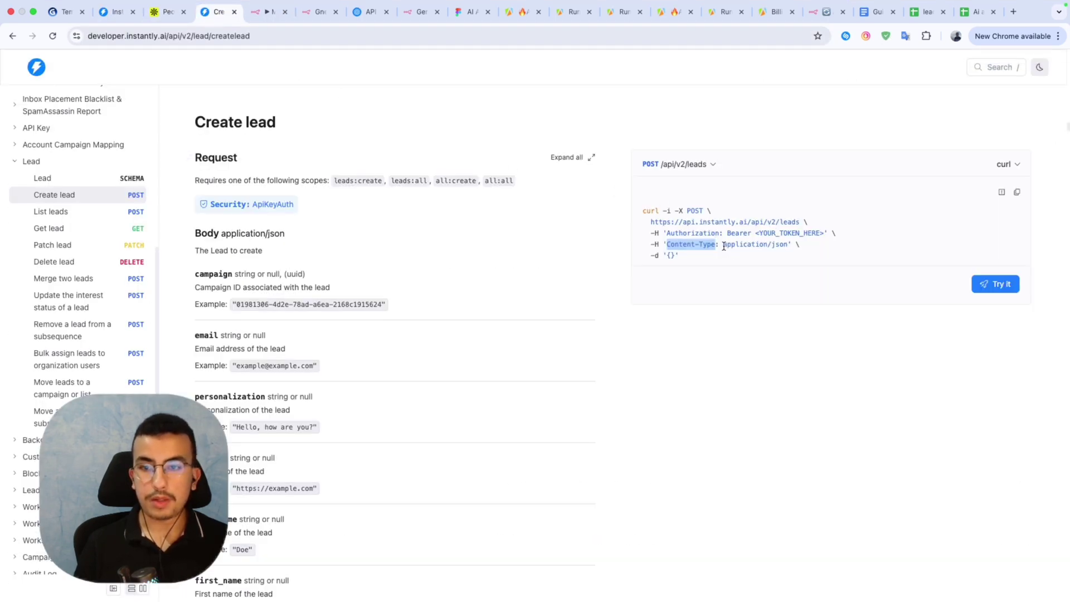
pyautogui.moveTo(724, 247); pyautogui.dragTo(784, 251)
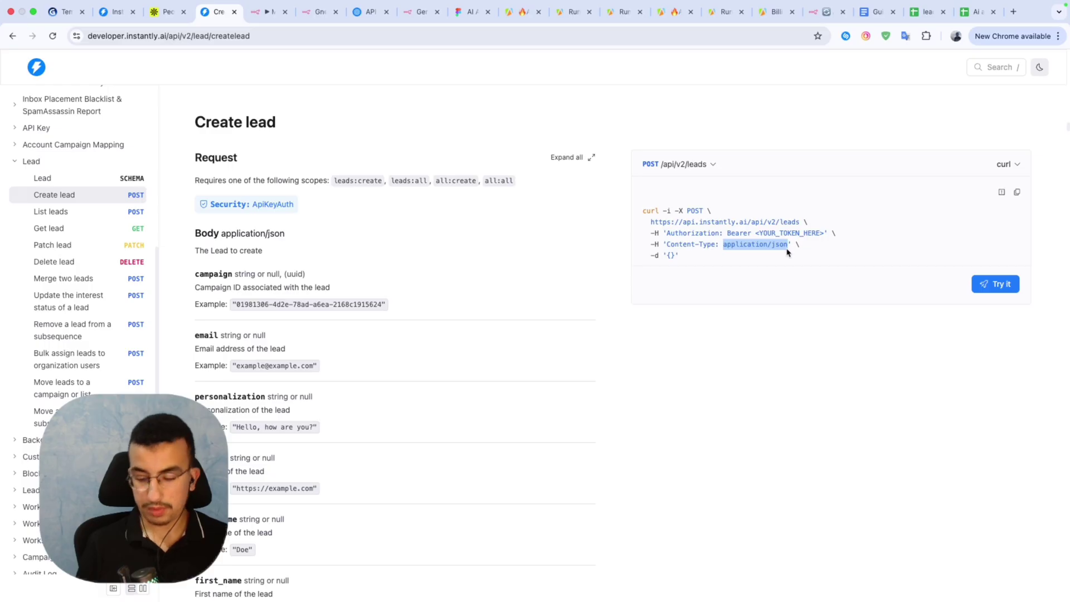
pyautogui.click(265, 11)
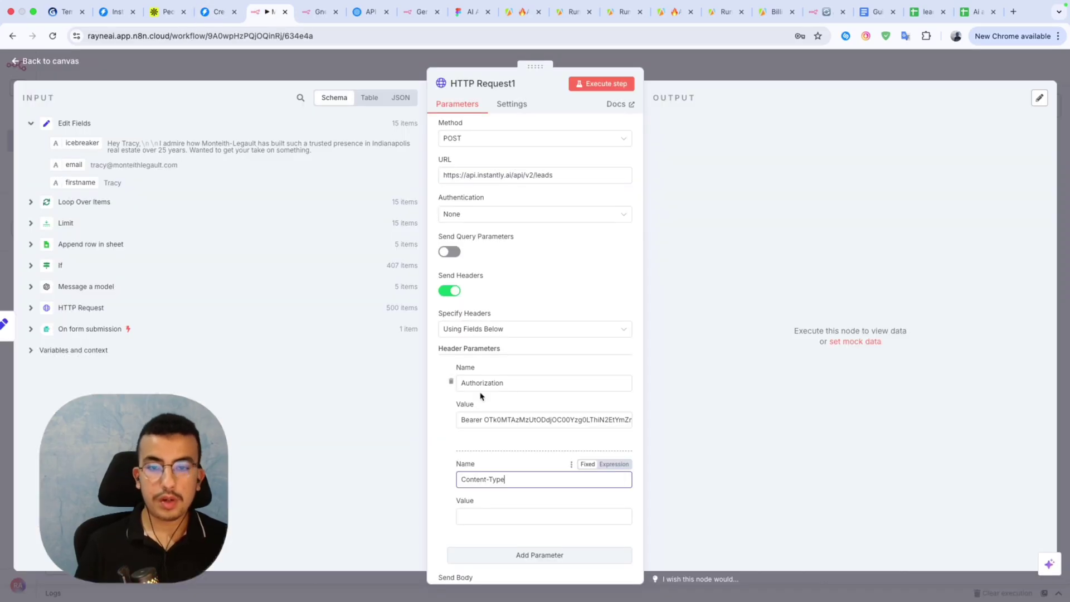
pyautogui.click(498, 516)
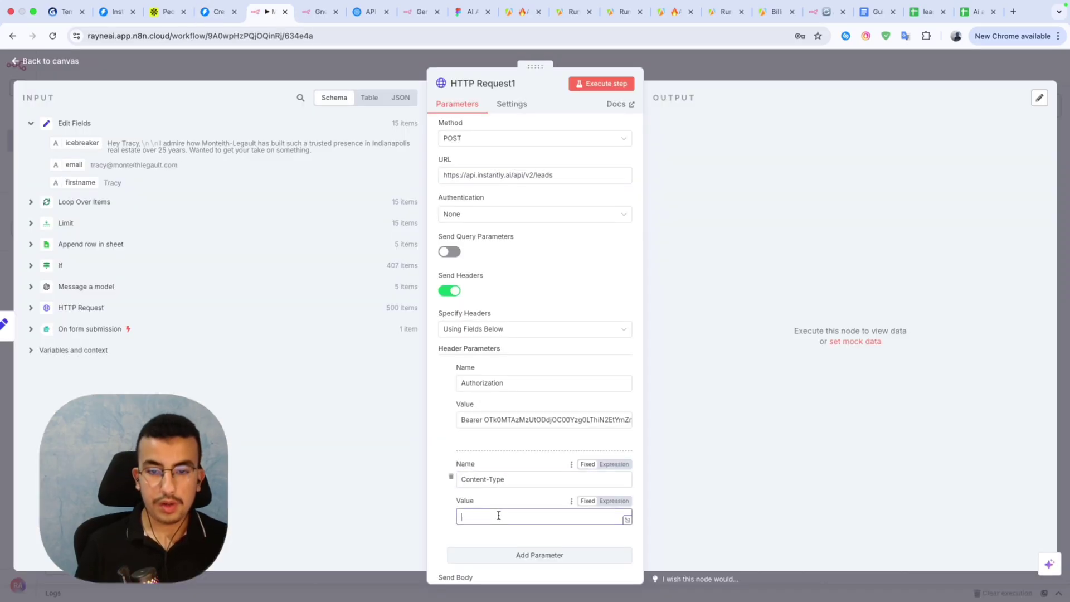
pyautogui.click(518, 461)
# Run HTTP Request1 to send the 15 leads to Instantly, then close the node.
pyautogui.scroll(-1, 518, 460)
pyautogui.scroll(2, 518, 457)
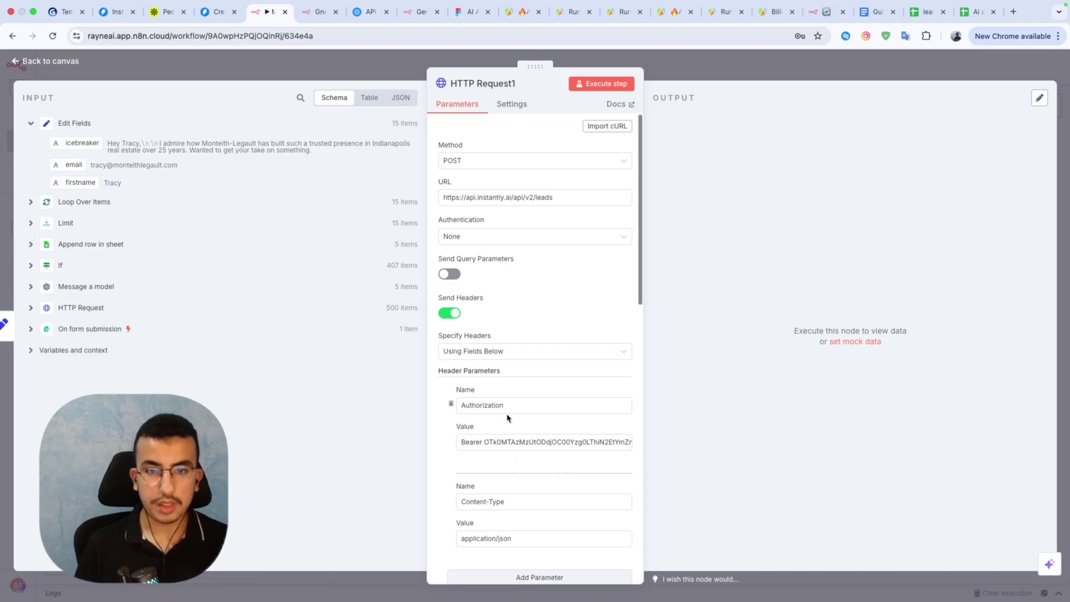
pyautogui.scroll(-1, 505, 271)
pyautogui.scroll(-8, 506, 272)
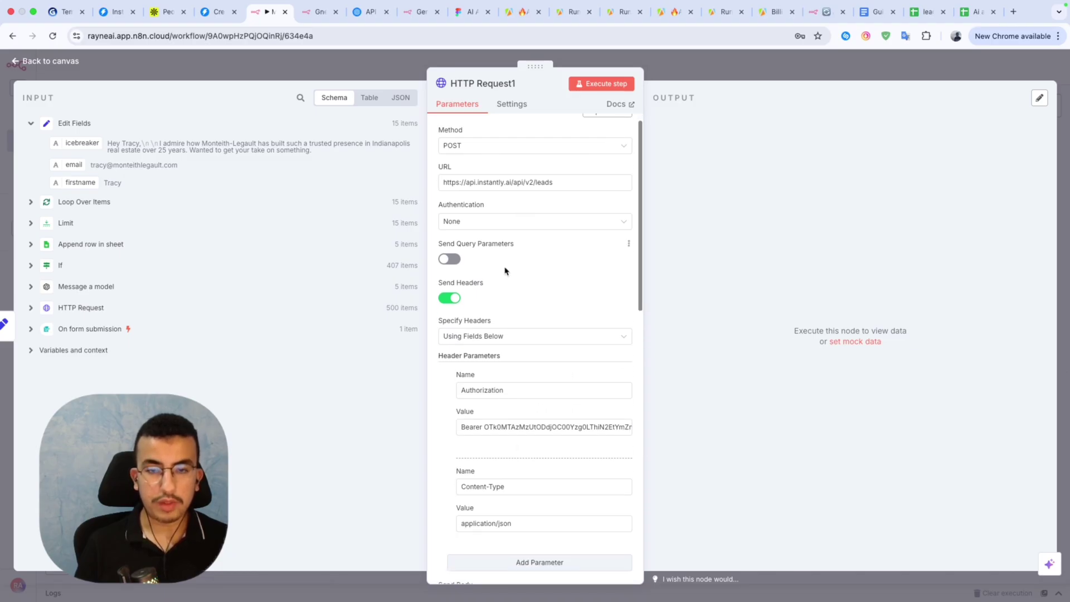
pyautogui.scroll(-4, 485, 385)
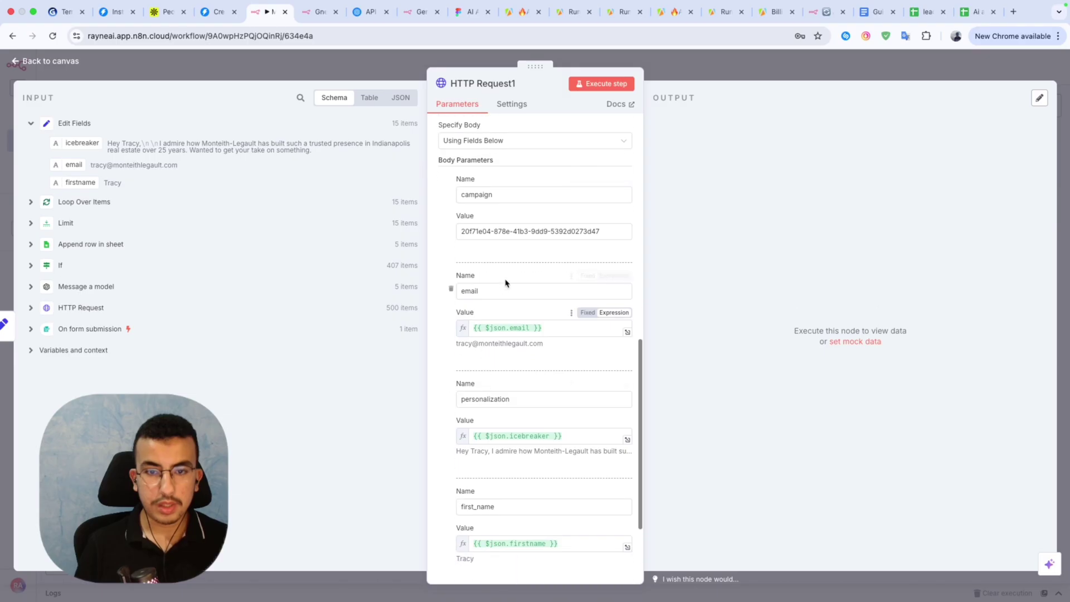
pyautogui.scroll(2, 503, 350)
pyautogui.scroll(10, 502, 351)
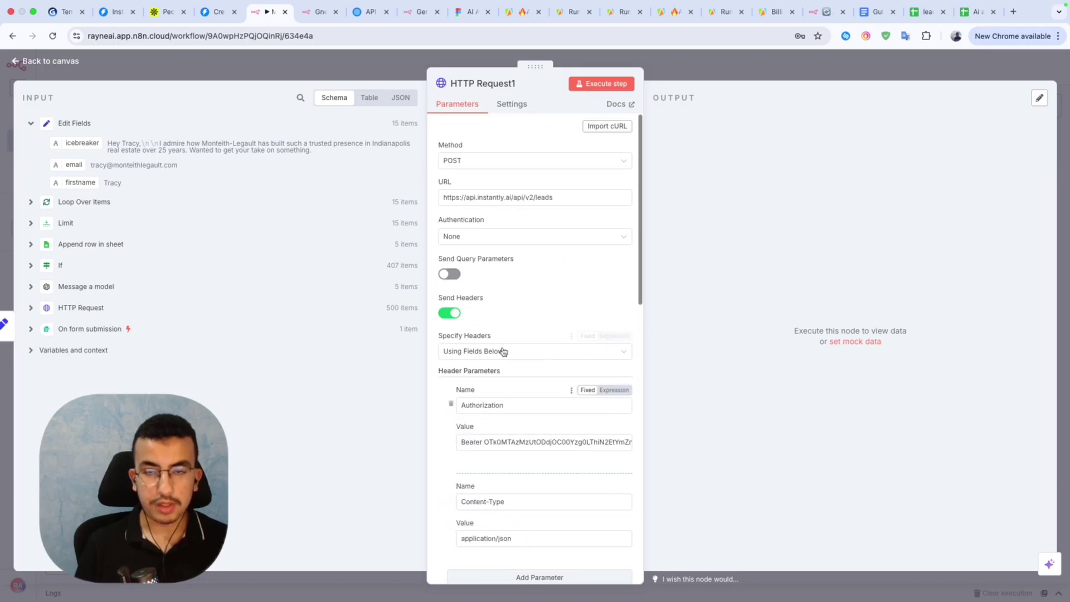
pyautogui.click(579, 89)
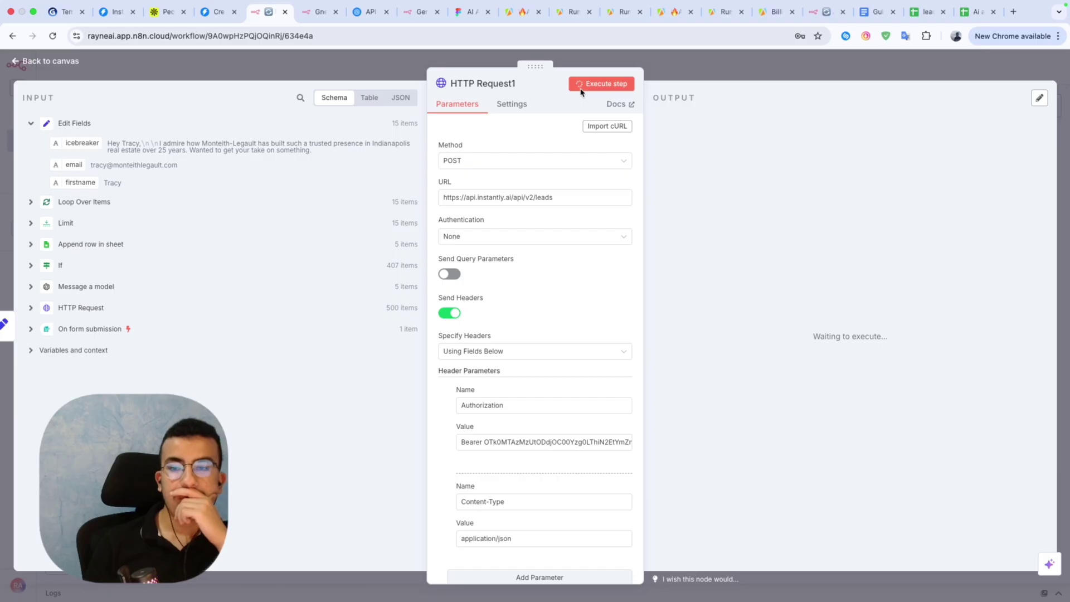
pyautogui.press('Escape')
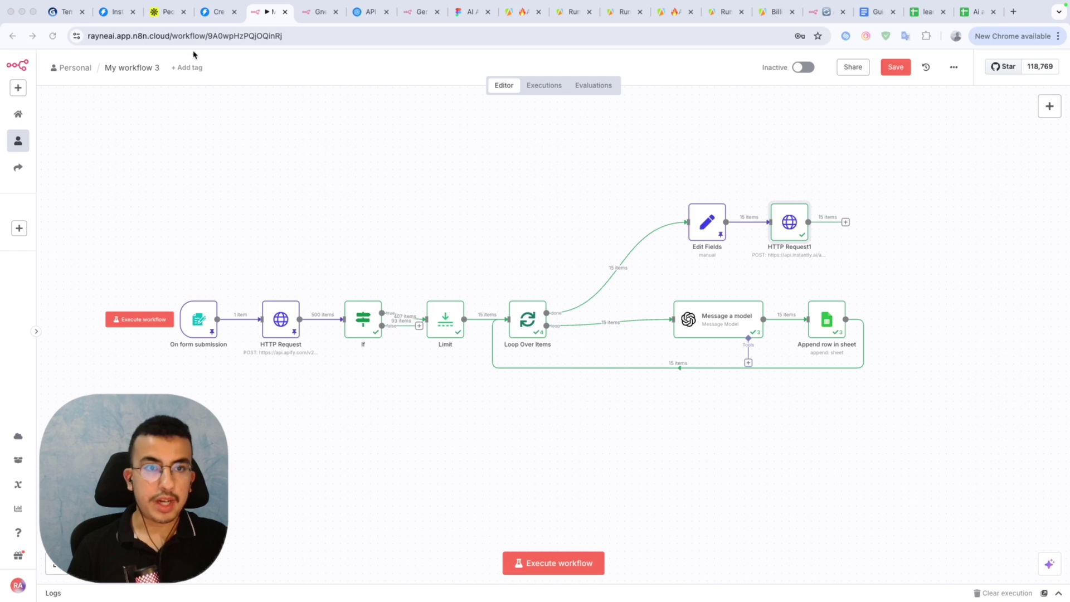
# Dismiss the API key created confirmation on Instantly's API Keys settings page.
pyautogui.click(215, 11)
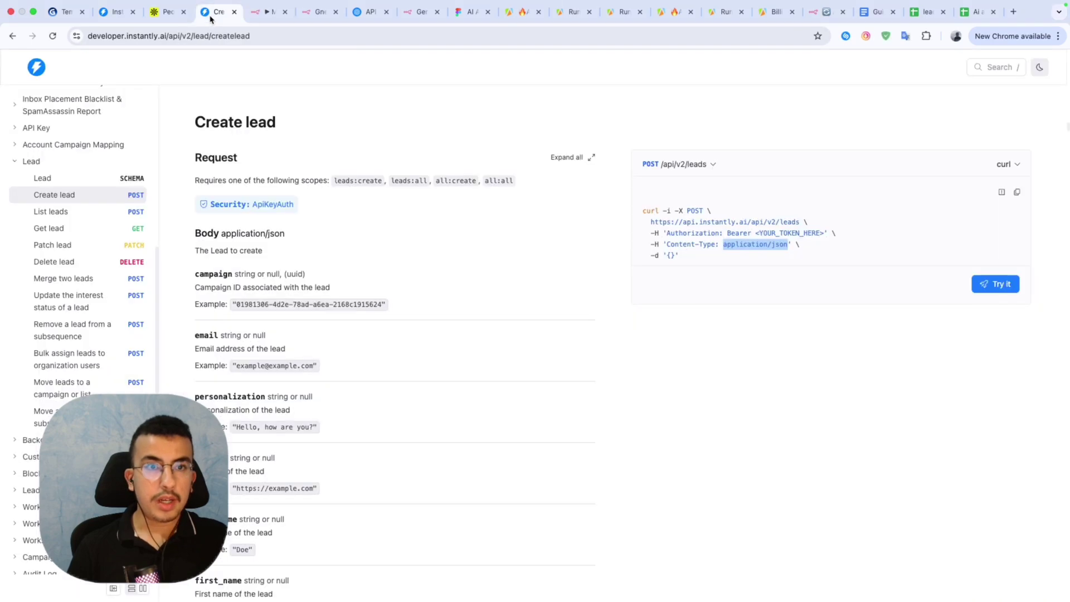
pyautogui.click(117, 16)
pyautogui.click(474, 187)
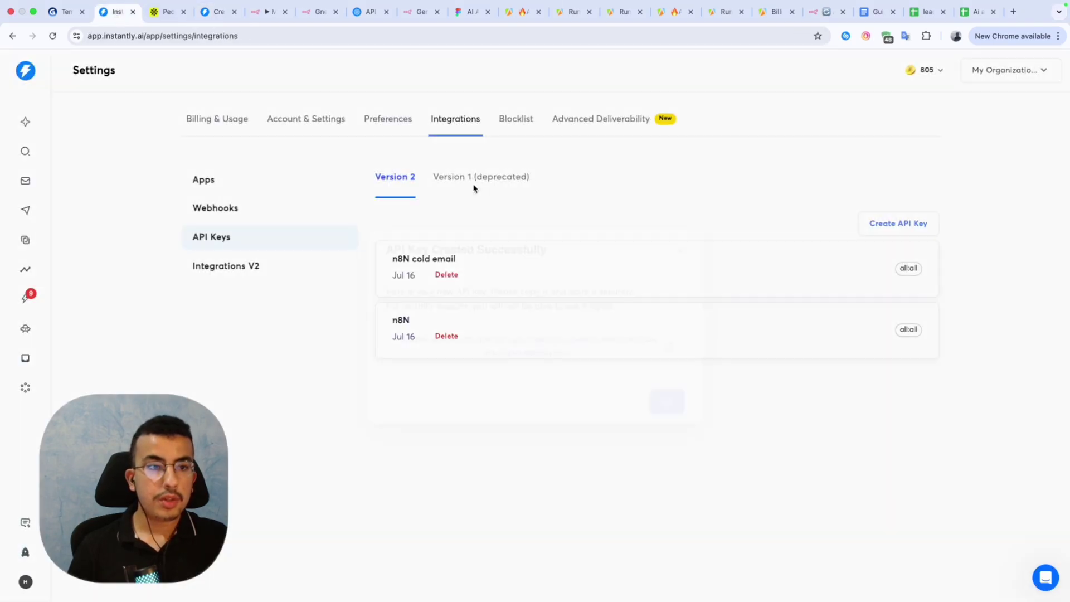
# Open My Test Campaign in Instantly and look over its leads.
pyautogui.click(26, 211)
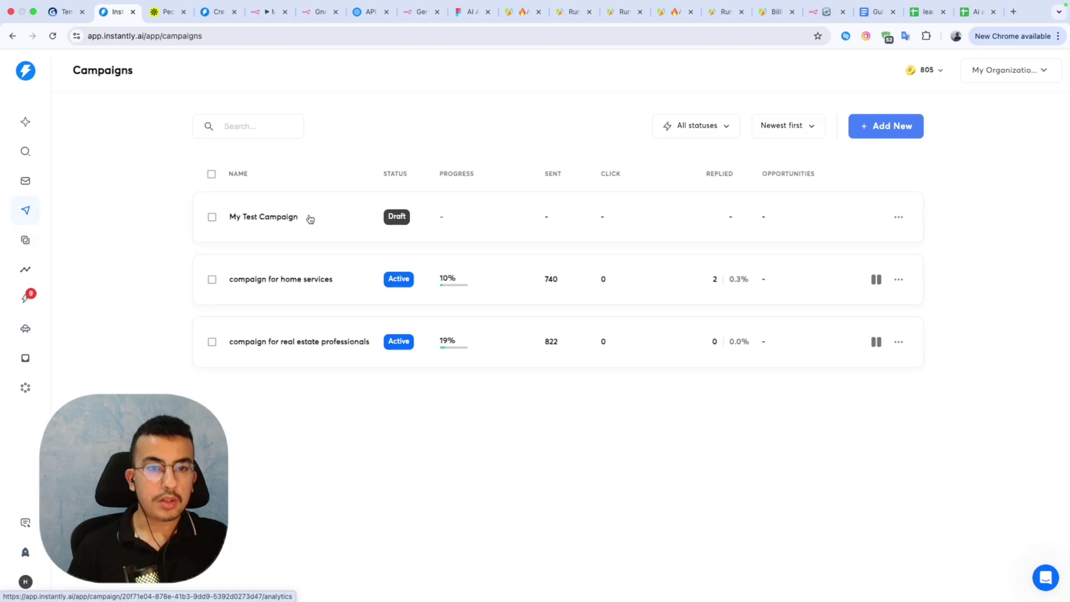
pyautogui.click(308, 218)
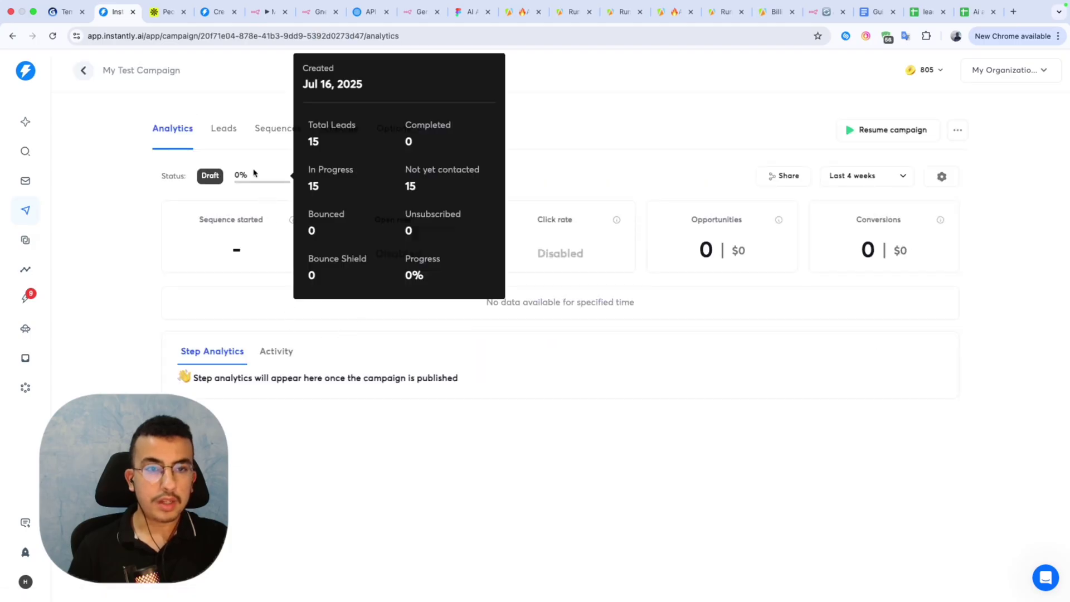
pyautogui.click(220, 129)
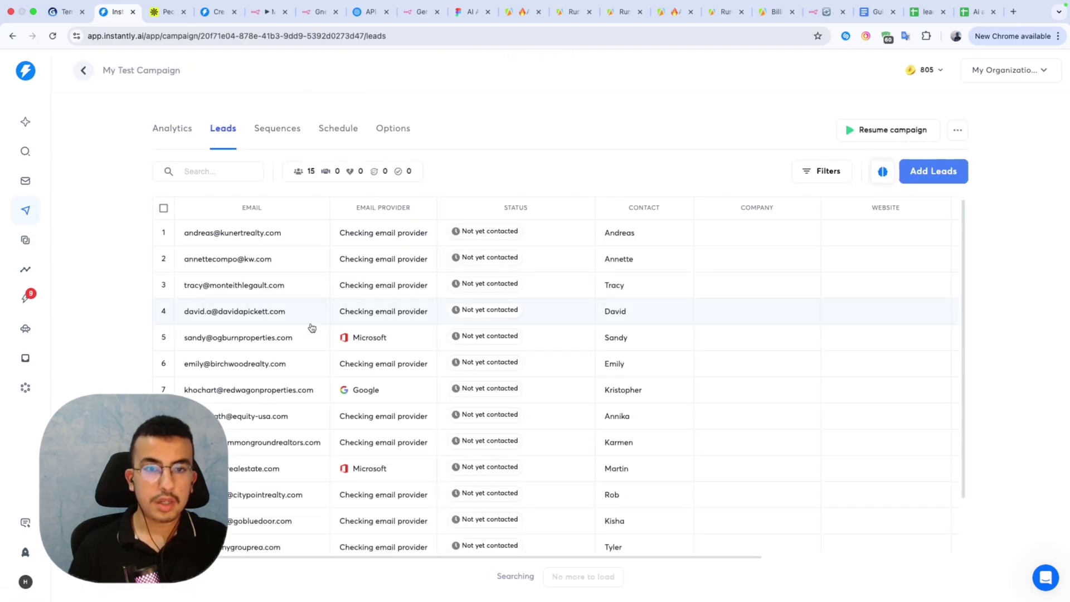
pyautogui.scroll(-1, 320, 390)
pyautogui.scroll(-2, 323, 418)
pyautogui.scroll(2, 323, 418)
pyautogui.scroll(-2, 324, 418)
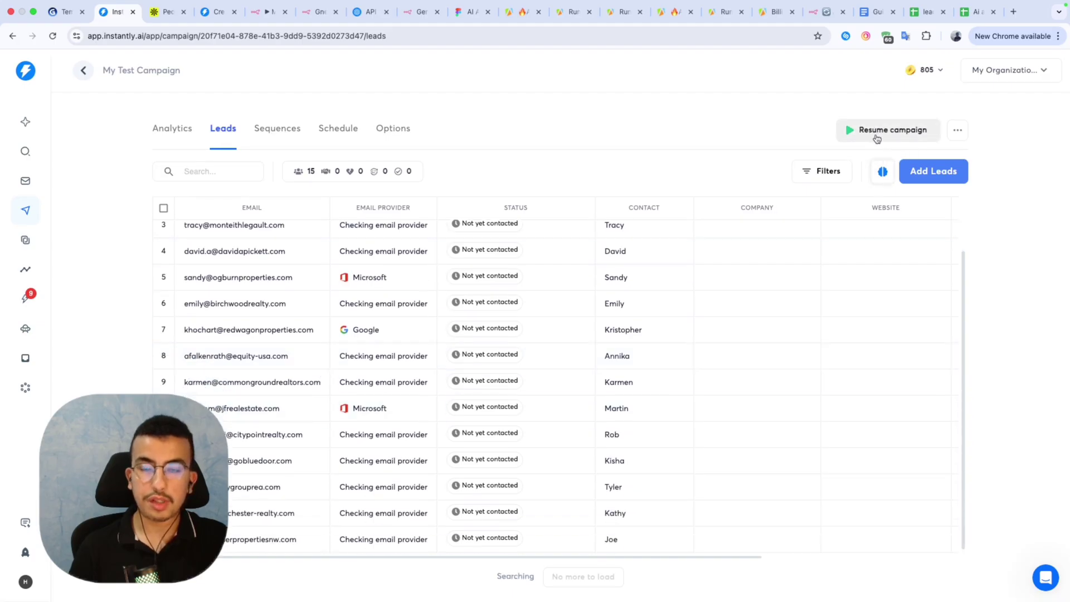
# Insert the {{personalization}} variable into the Step 1 email body of the sequence.
pyautogui.click(270, 129)
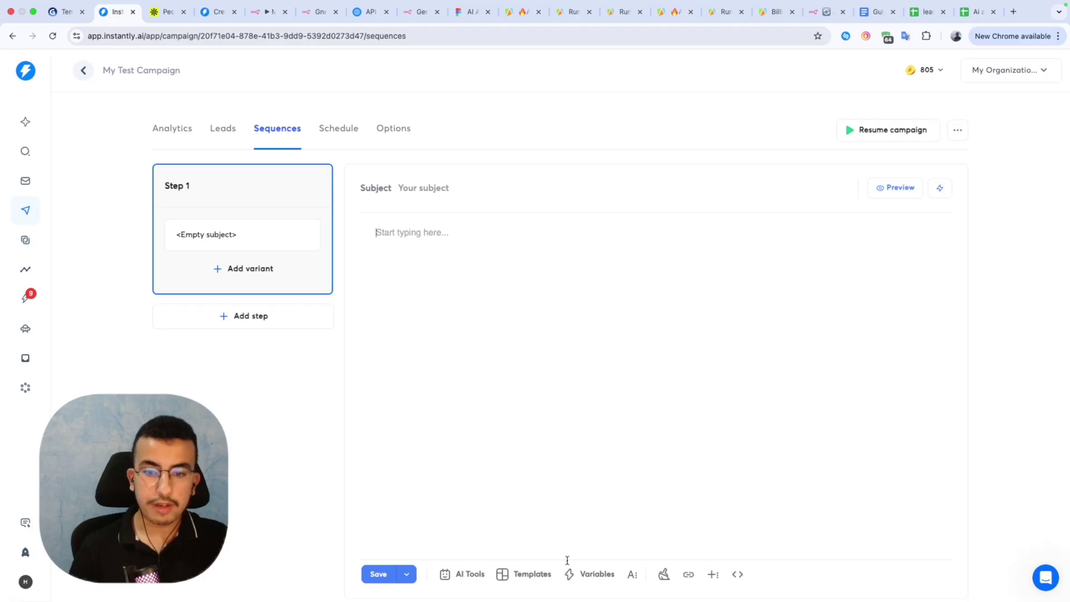
pyautogui.click(591, 574)
pyautogui.scroll(-1, 439, 306)
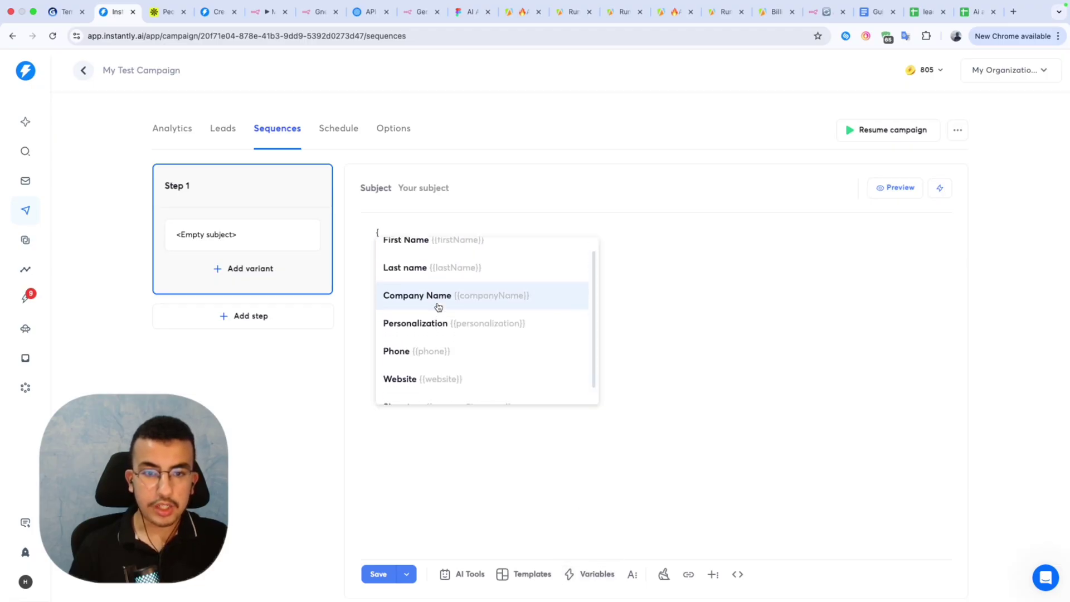
pyautogui.scroll(-1, 439, 306)
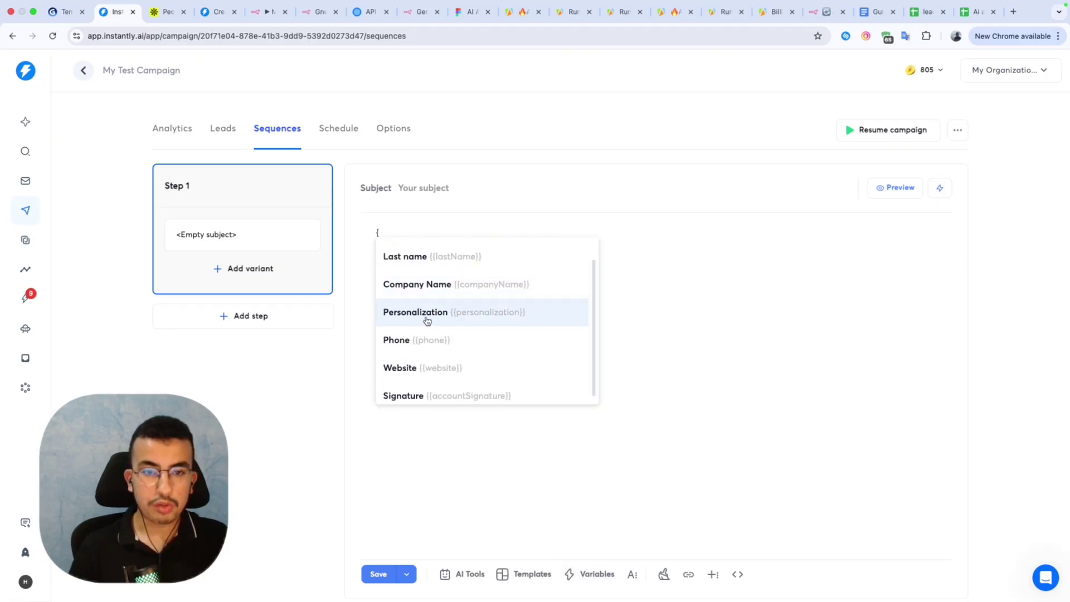
pyautogui.click(426, 318)
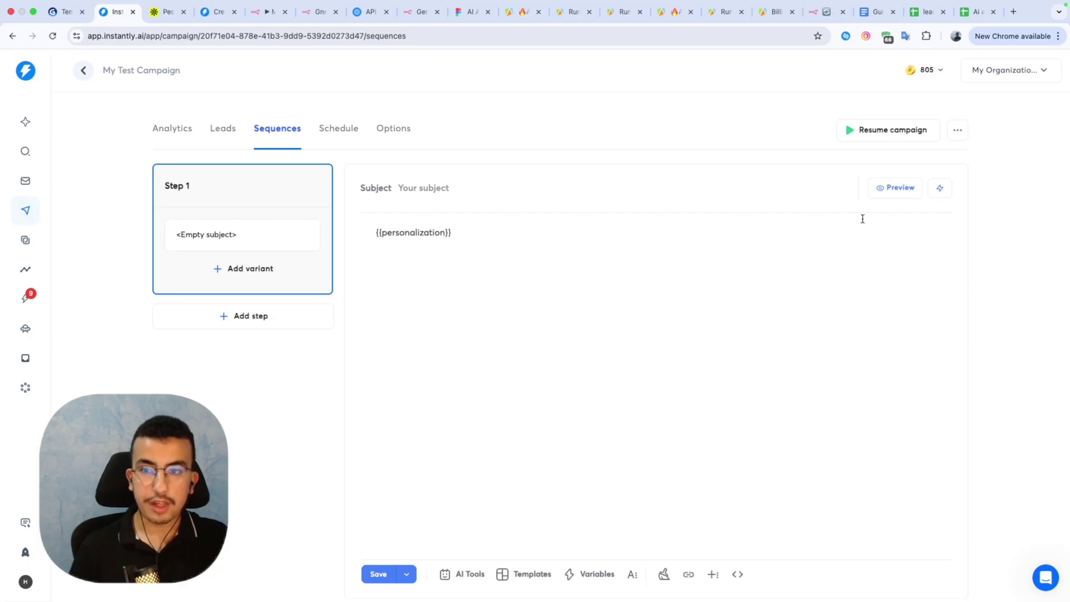
# Preview the email to confirm the personalized opening renders for a lead.
pyautogui.click(894, 188)
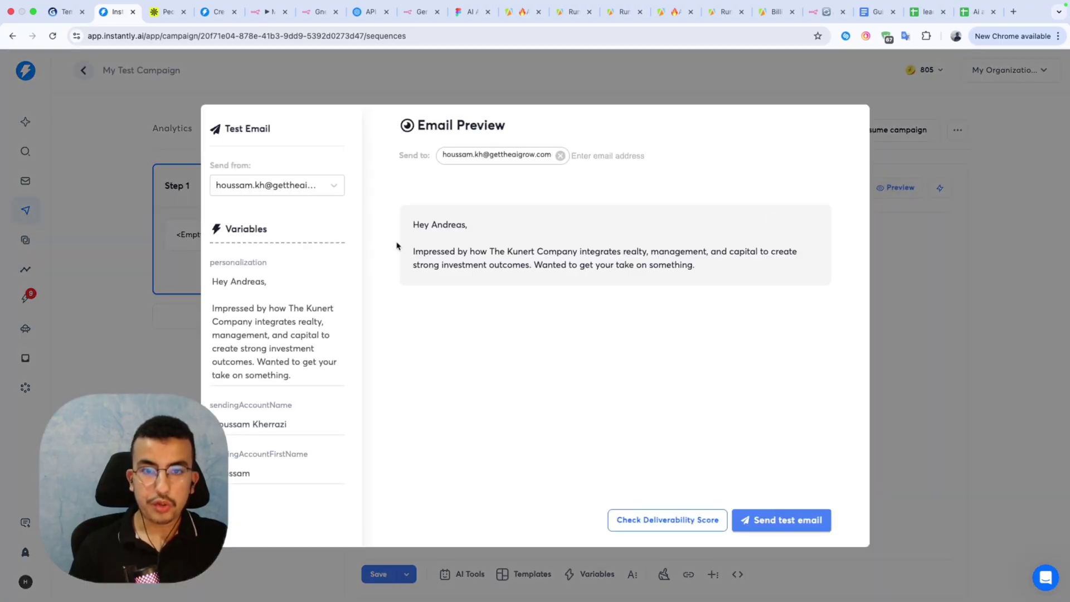
pyautogui.moveTo(407, 226); pyautogui.dragTo(593, 263)
pyautogui.click(1021, 379)
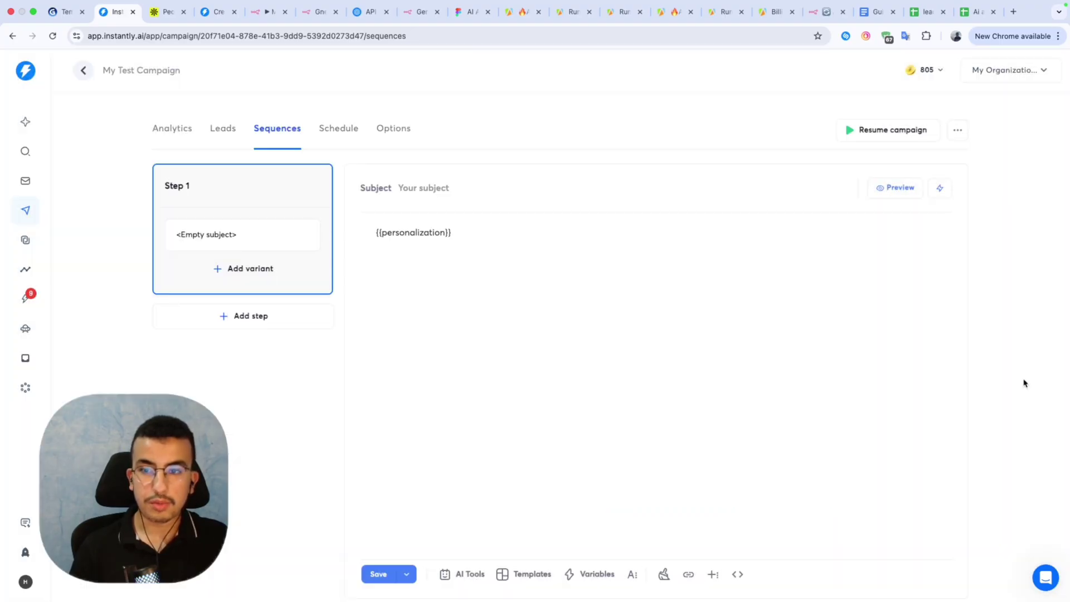
pyautogui.click(463, 232)
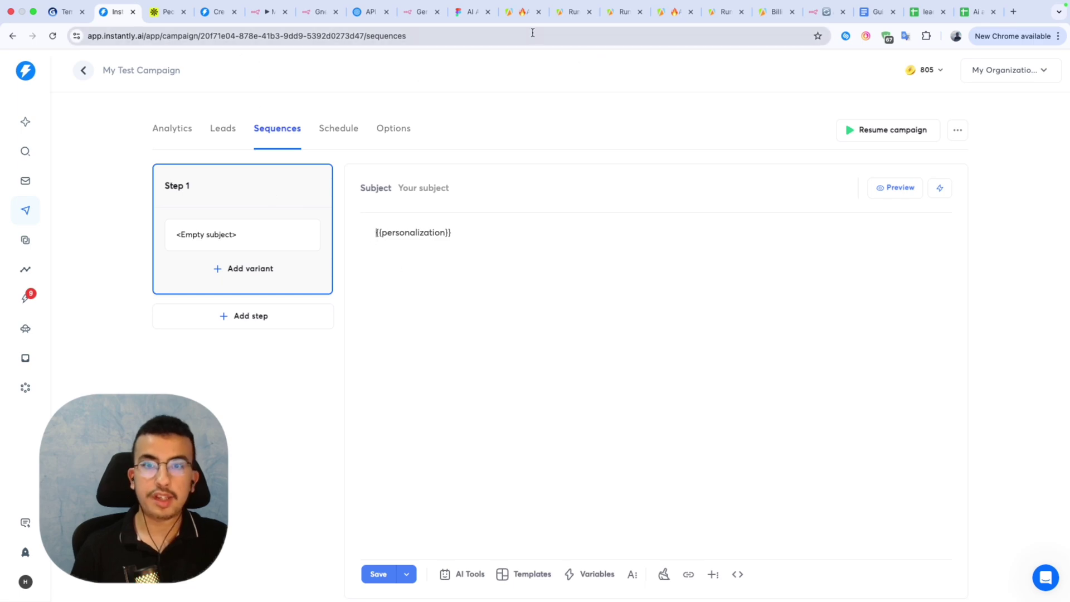
pyautogui.click(468, 16)
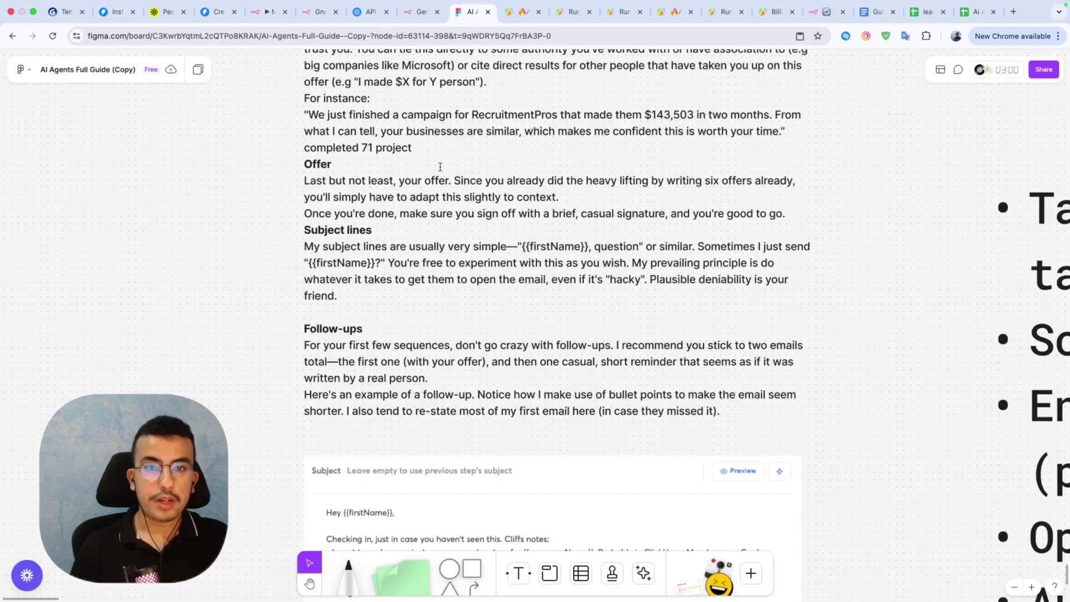
# Read through the Figma guide's sequence-writing and Personalization sections, then go back to the n8n workflow.
pyautogui.scroll(6, 399, 233)
pyautogui.scroll(3, 399, 233)
pyautogui.keyDown('ctrl'); pyautogui.scroll(-5, 400, 237); pyautogui.keyUp('ctrl')
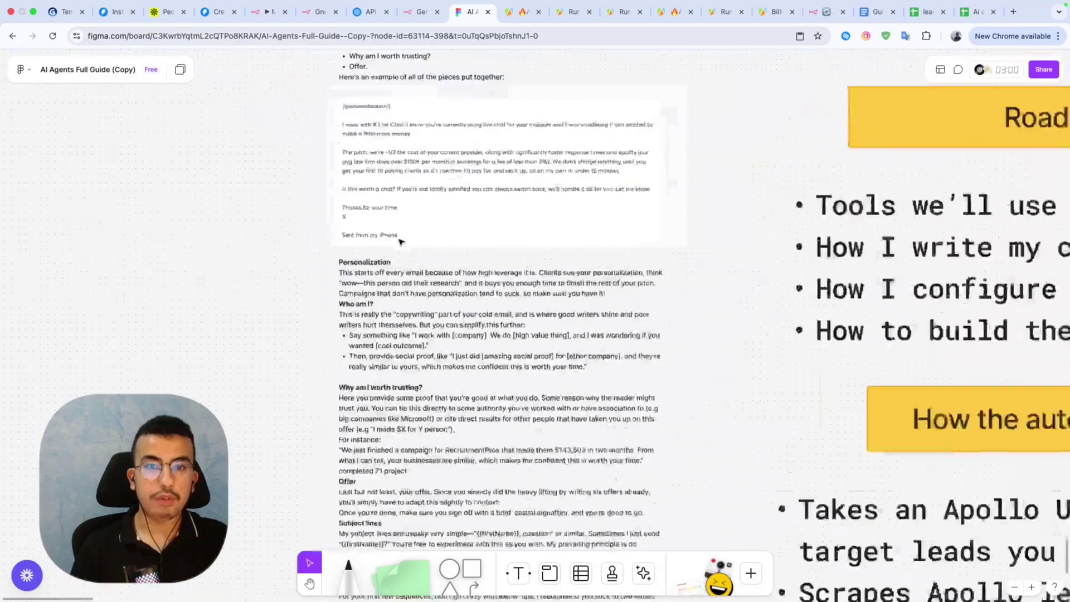
pyautogui.keyDown('ctrl'); pyautogui.scroll(6, 400, 241); pyautogui.keyUp('ctrl')
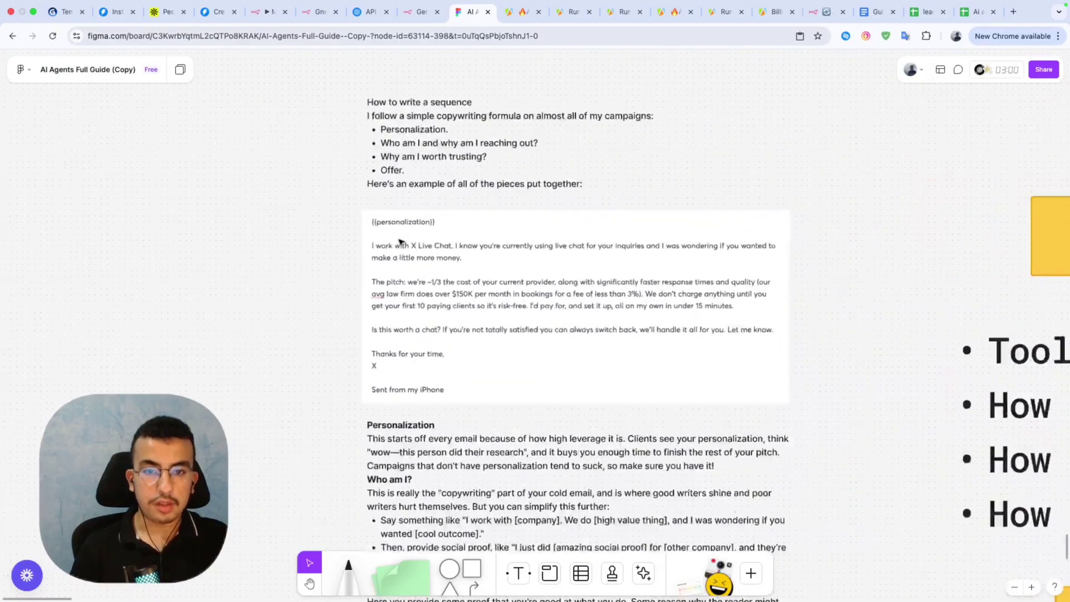
pyautogui.scroll(-5, 399, 241)
pyautogui.scroll(-2, 399, 240)
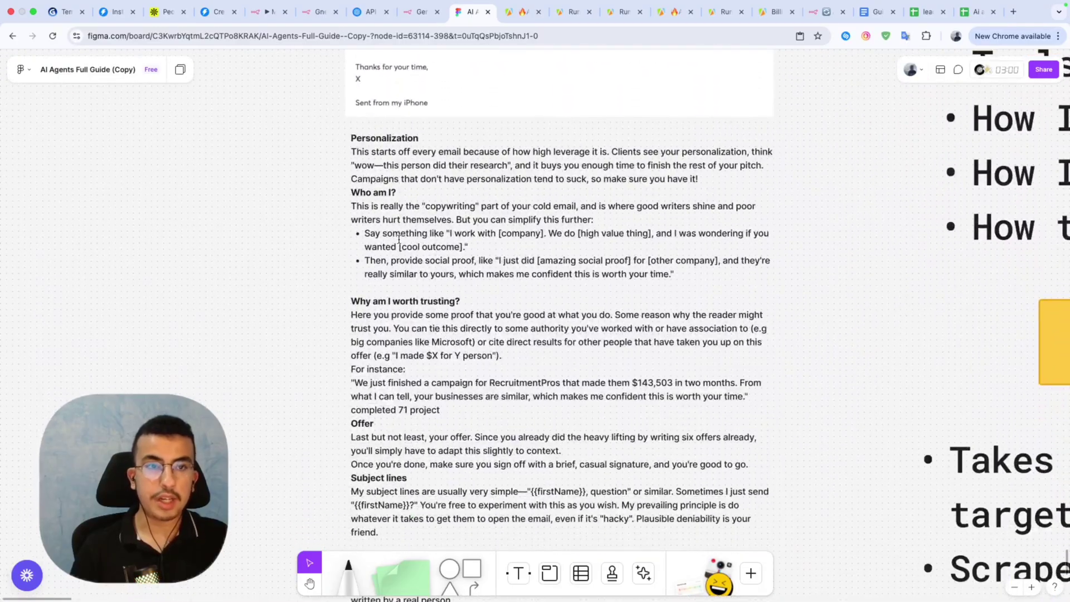
pyautogui.scroll(3, 397, 216)
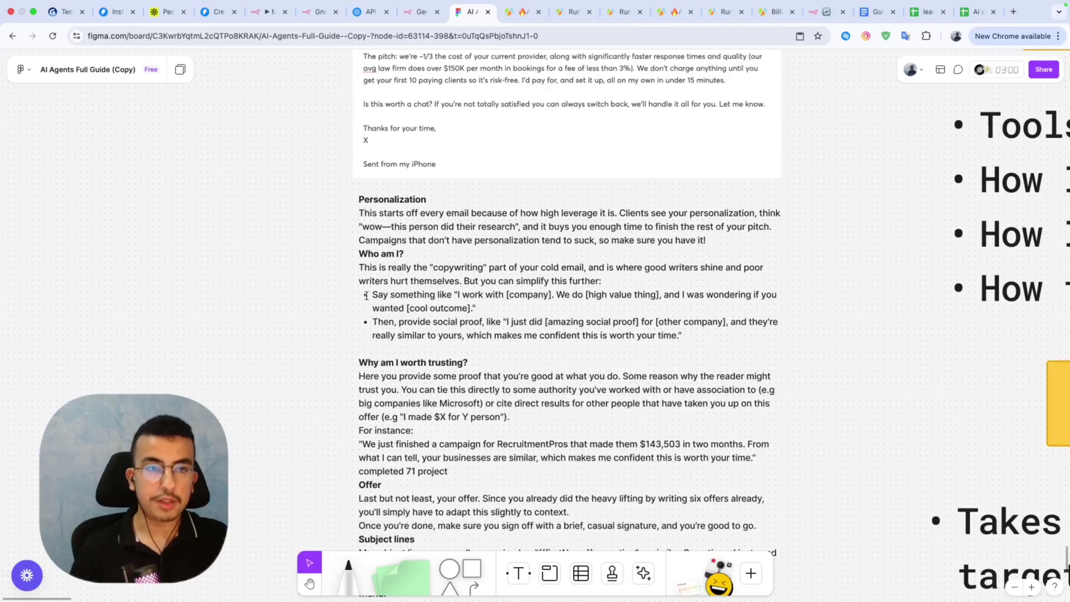
pyautogui.click(116, 11)
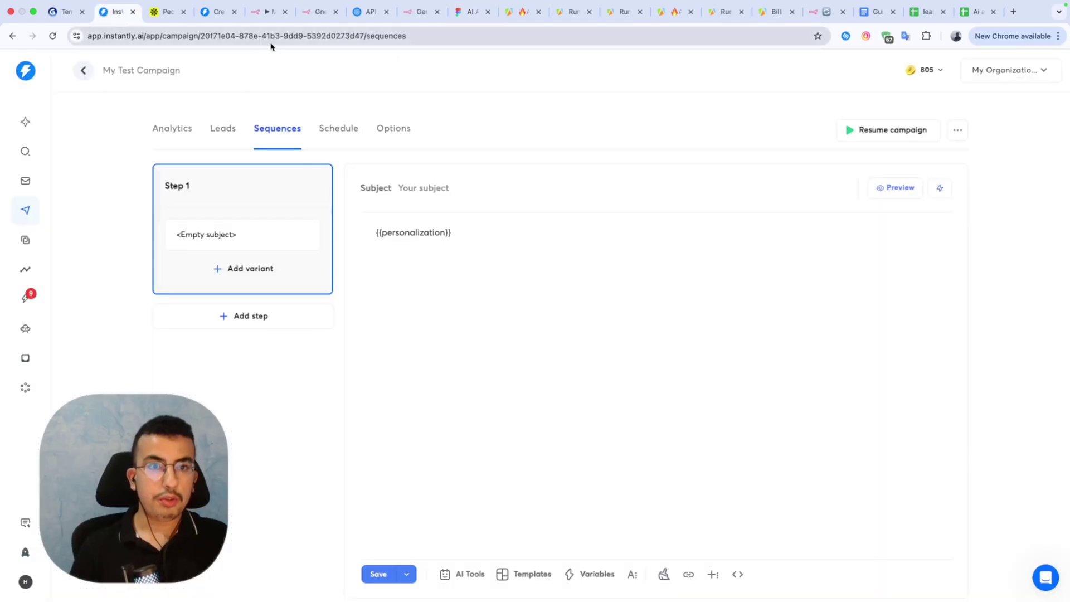
pyautogui.click(260, 12)
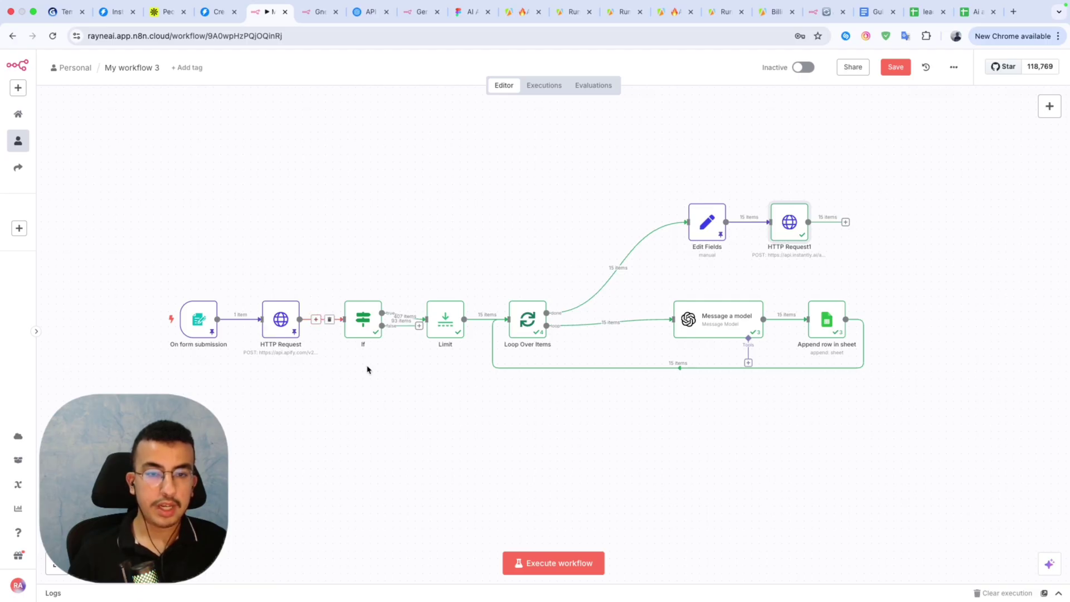
# Inspect the If node's email-exists condition, then trace the executed connections through Append row in sheet and HTTP Request1.
pyautogui.doubleClick(362, 333)
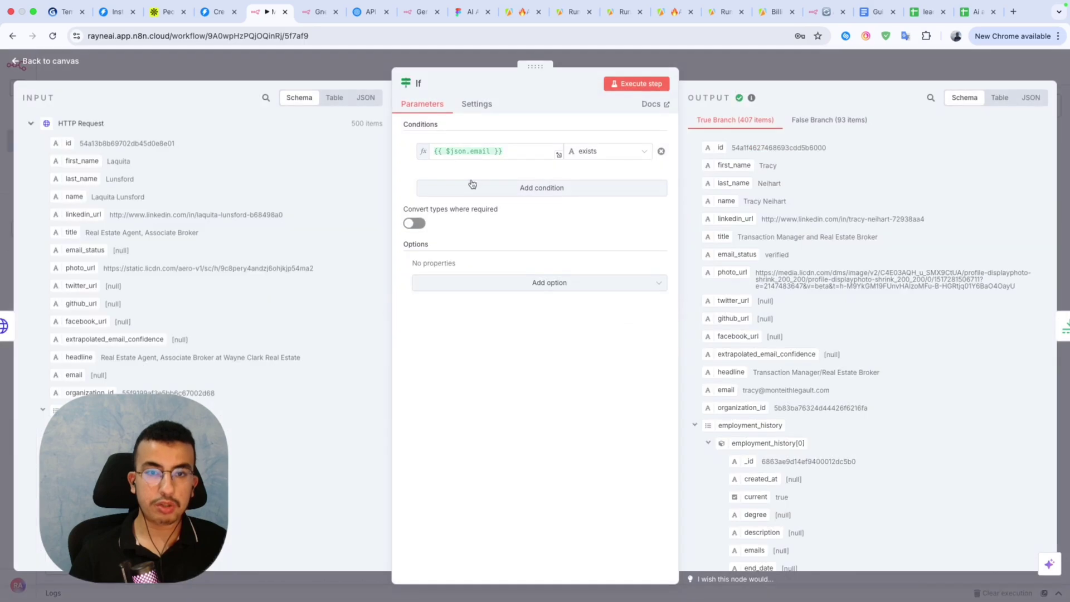
pyautogui.click(719, 71)
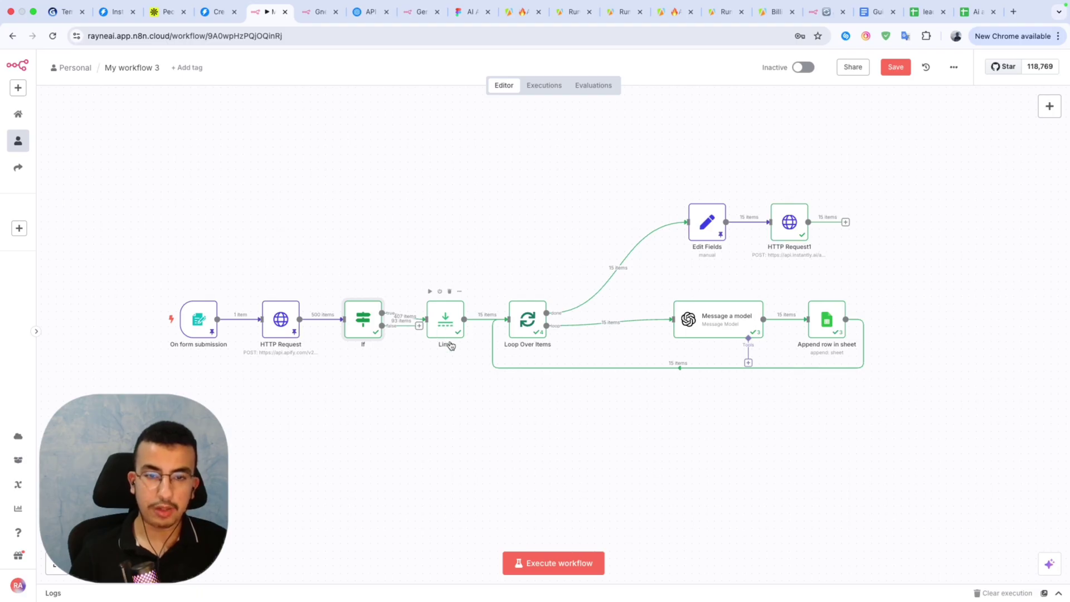
pyautogui.moveTo(486, 327)
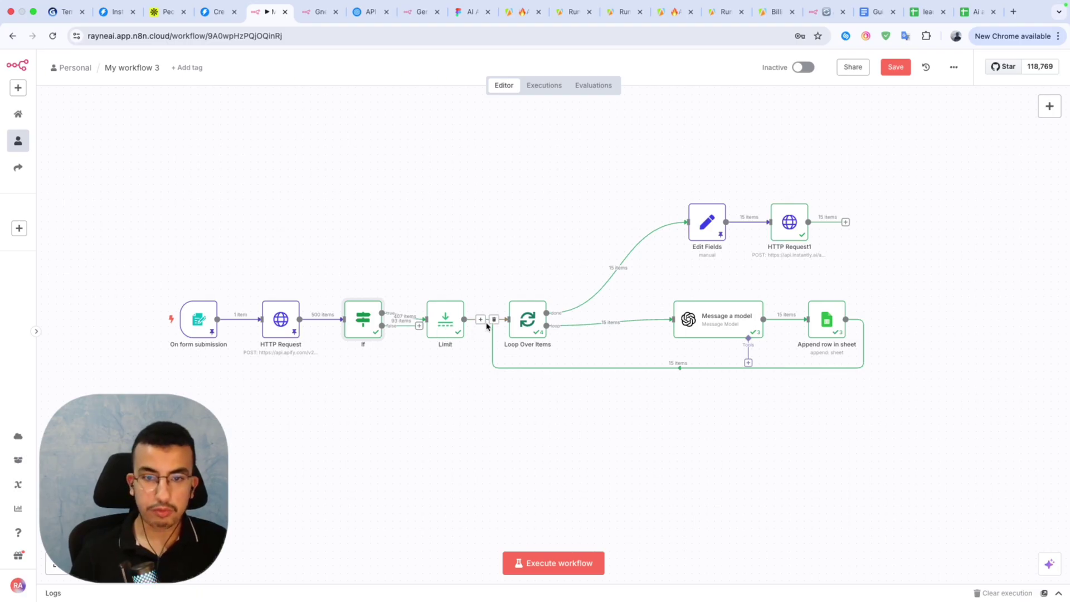
pyautogui.moveTo(458, 309)
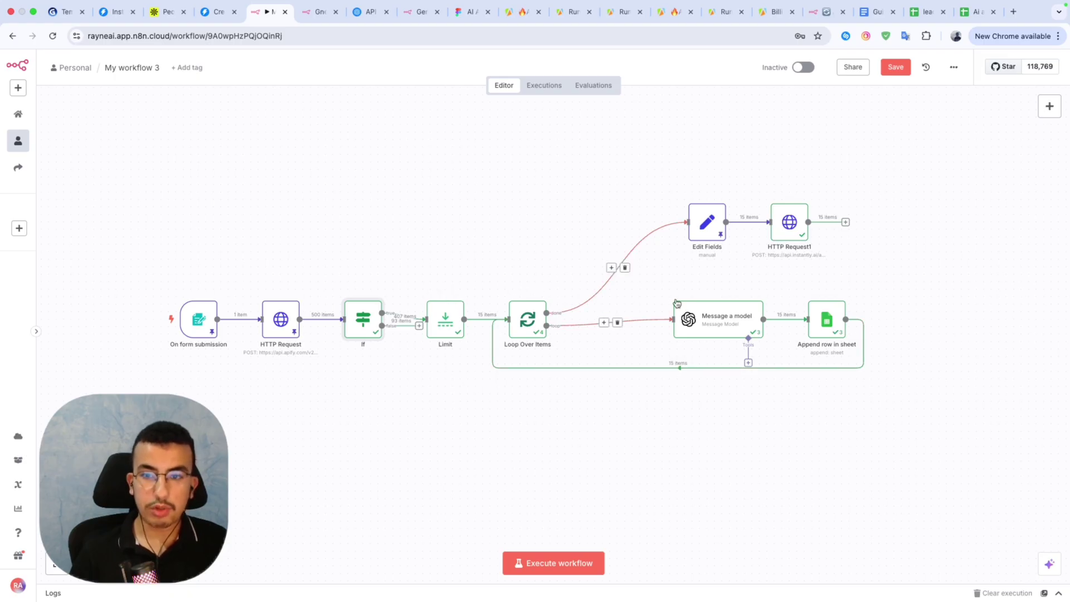
pyautogui.moveTo(653, 360)
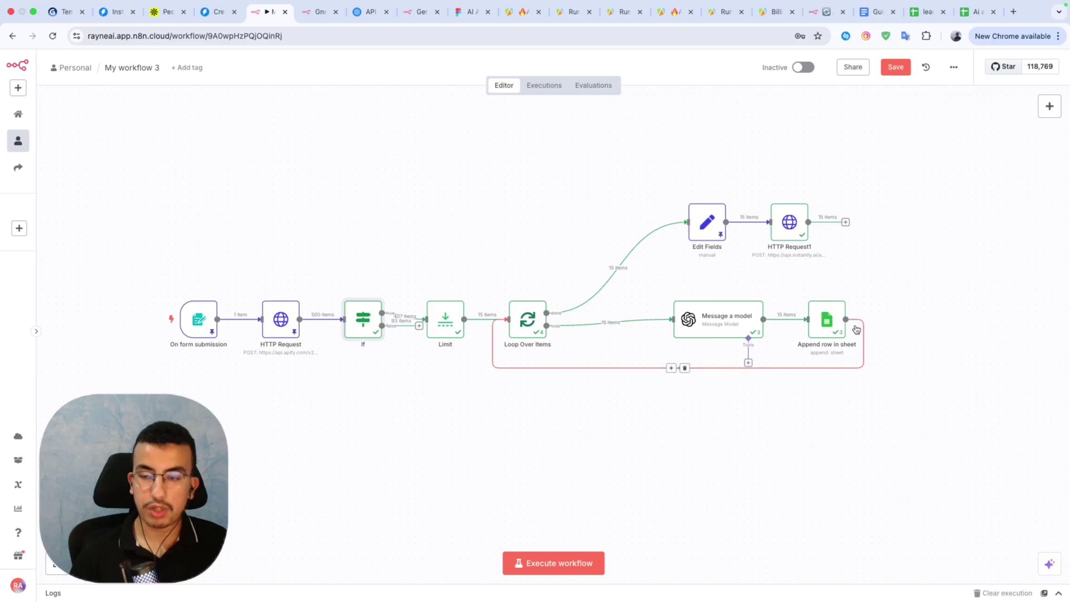
pyautogui.moveTo(806, 319)
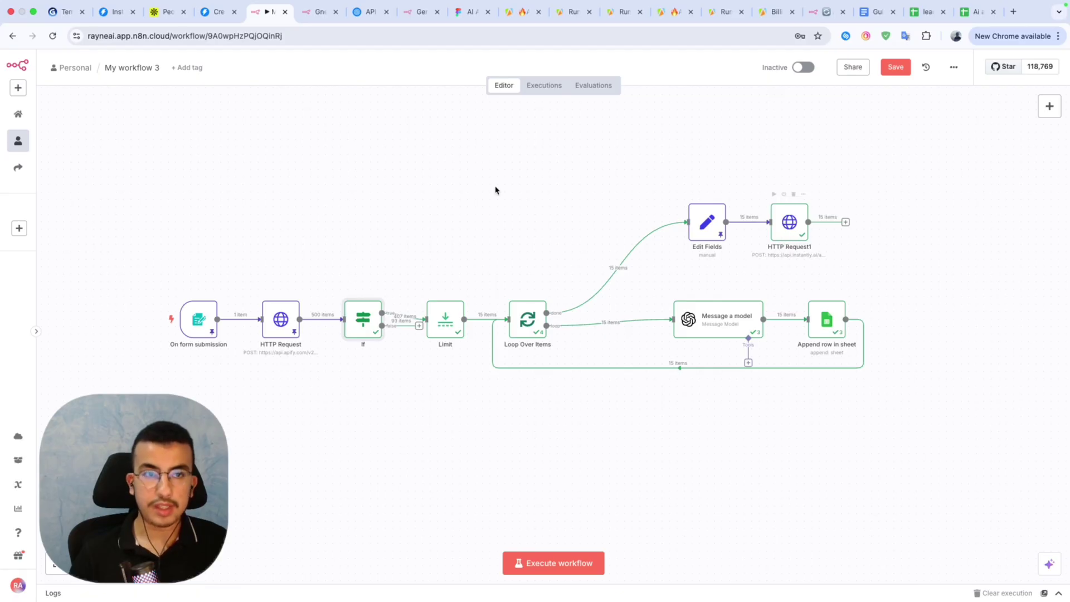
# Check My Test Campaign's 15 imported leads and its Options tab, then return to n8n.
pyautogui.click(113, 12)
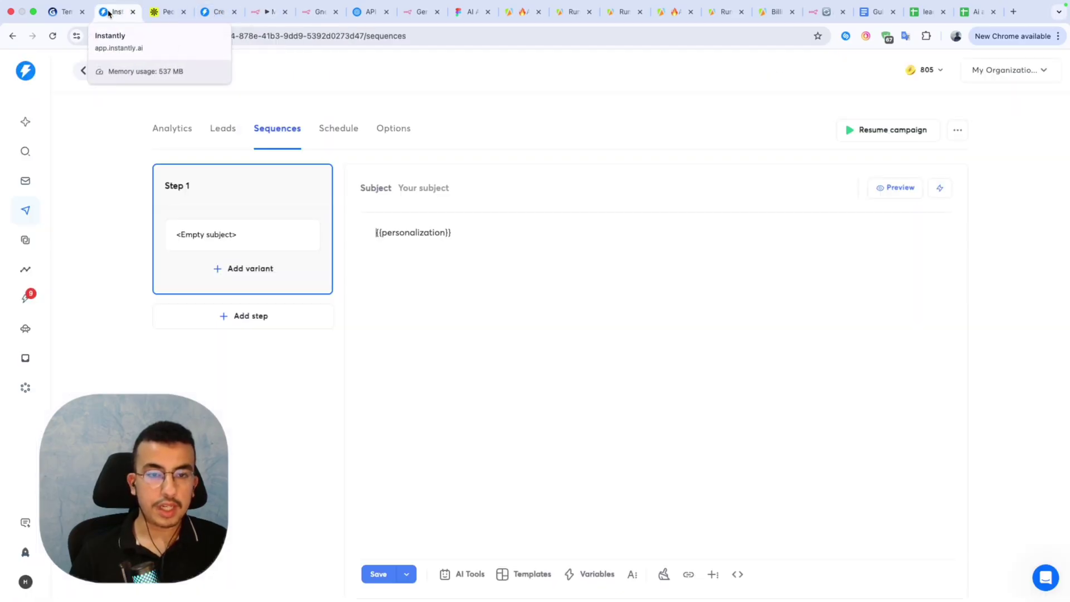
pyautogui.click(223, 128)
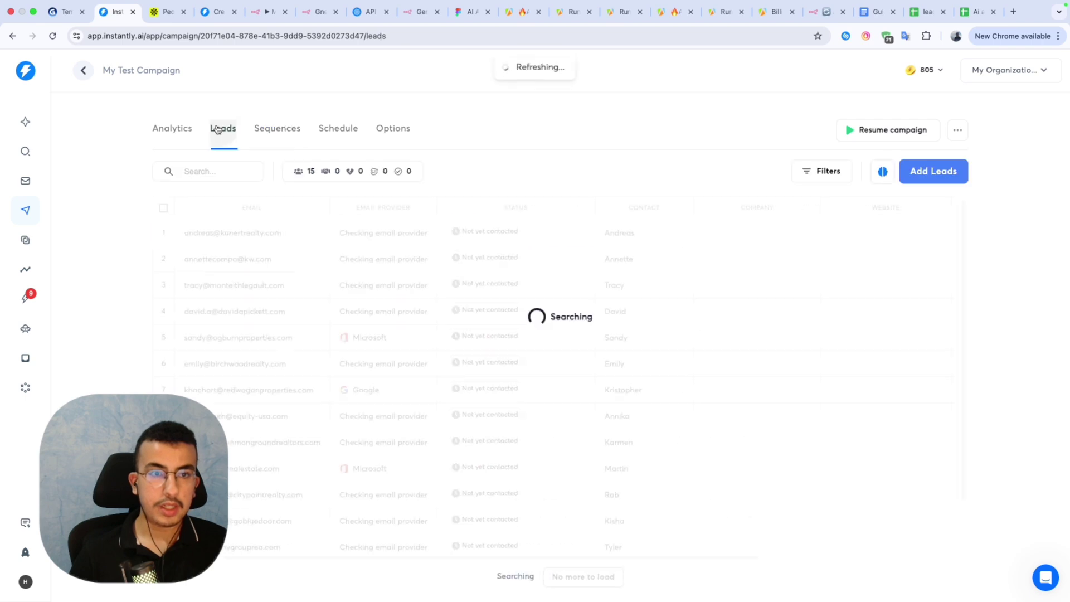
pyautogui.click(392, 140)
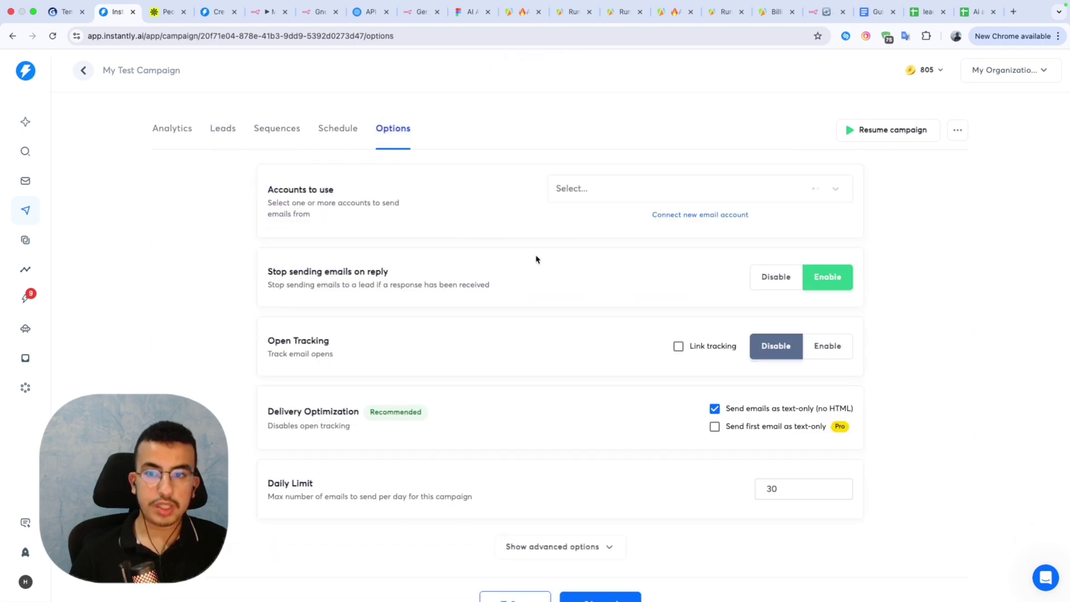
pyautogui.scroll(-1, 588, 212)
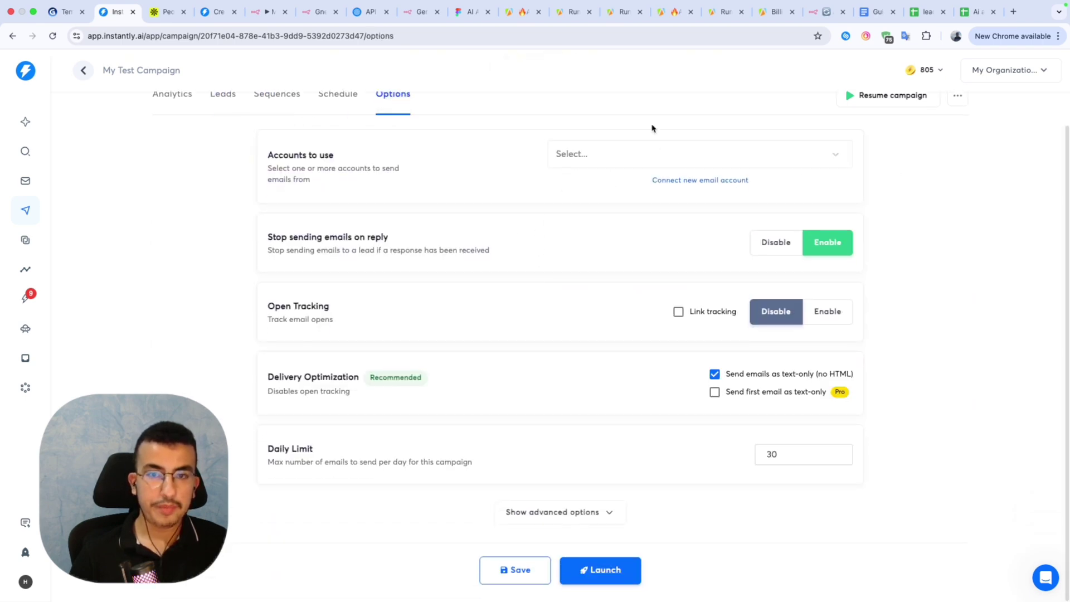
pyautogui.scroll(1, 877, 143)
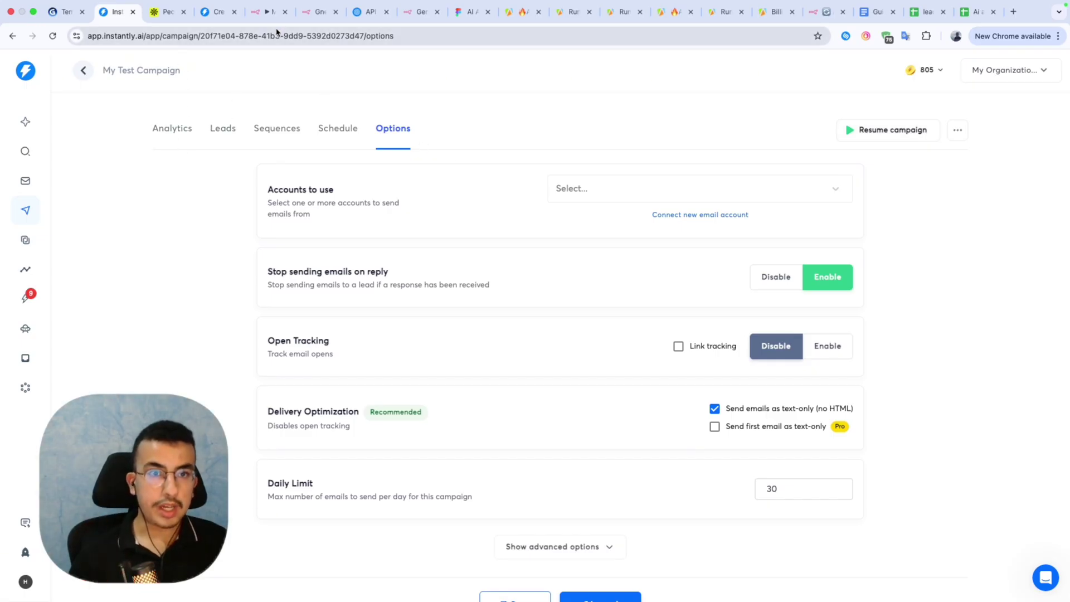
pyautogui.click(258, 9)
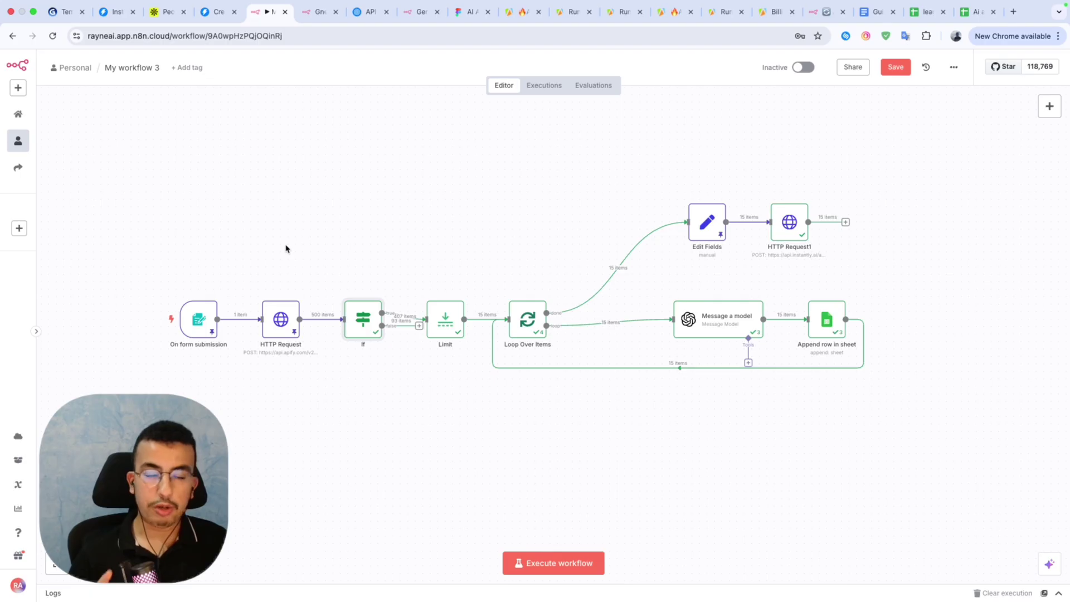